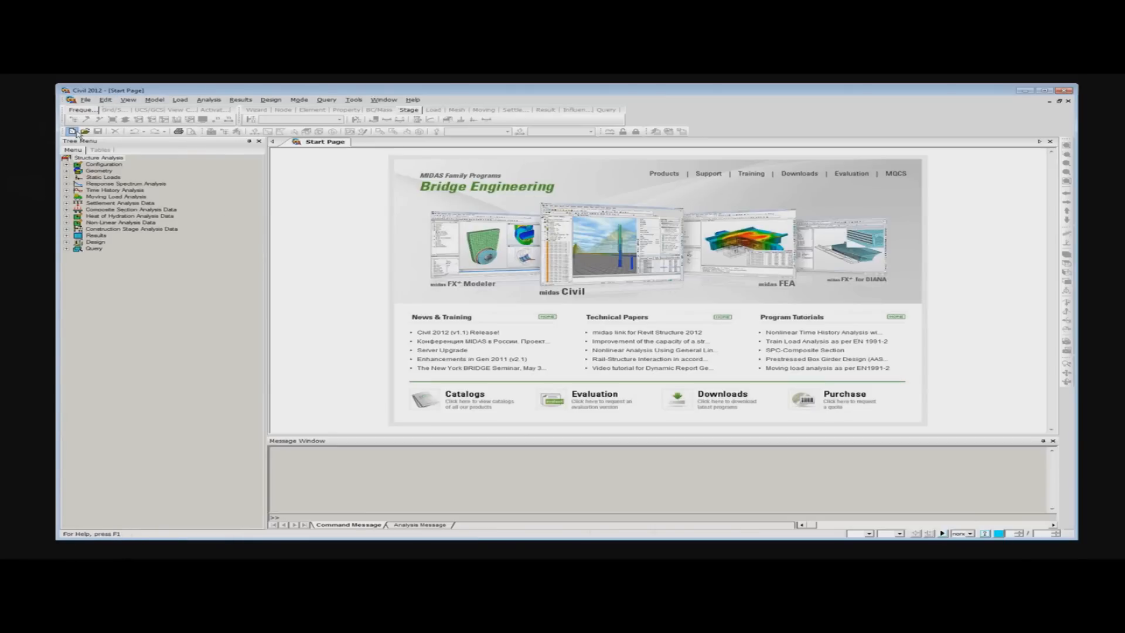
- Create a new, empty bridge project
click(72, 132)
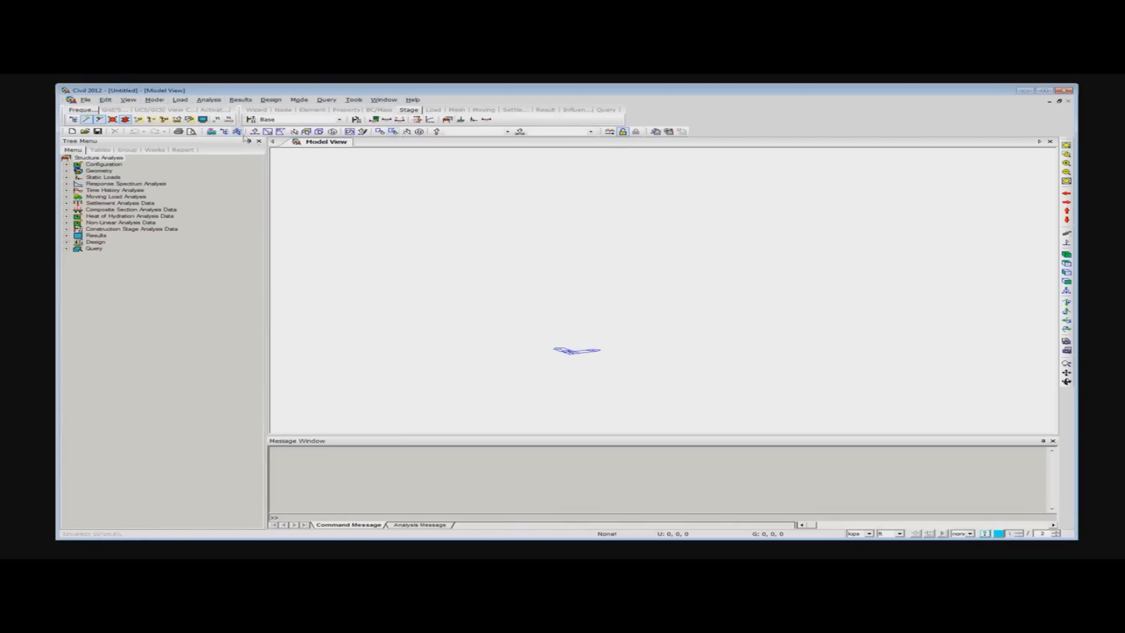
click(313, 110)
click(347, 110)
click(378, 111)
click(412, 110)
click(437, 111)
click(459, 111)
click(484, 111)
click(409, 110)
mouse_move(311, 443)
mouse_down()
mouse_move(337, 447)
mouse_move(288, 444)
mouse_move(317, 437)
mouse_up()
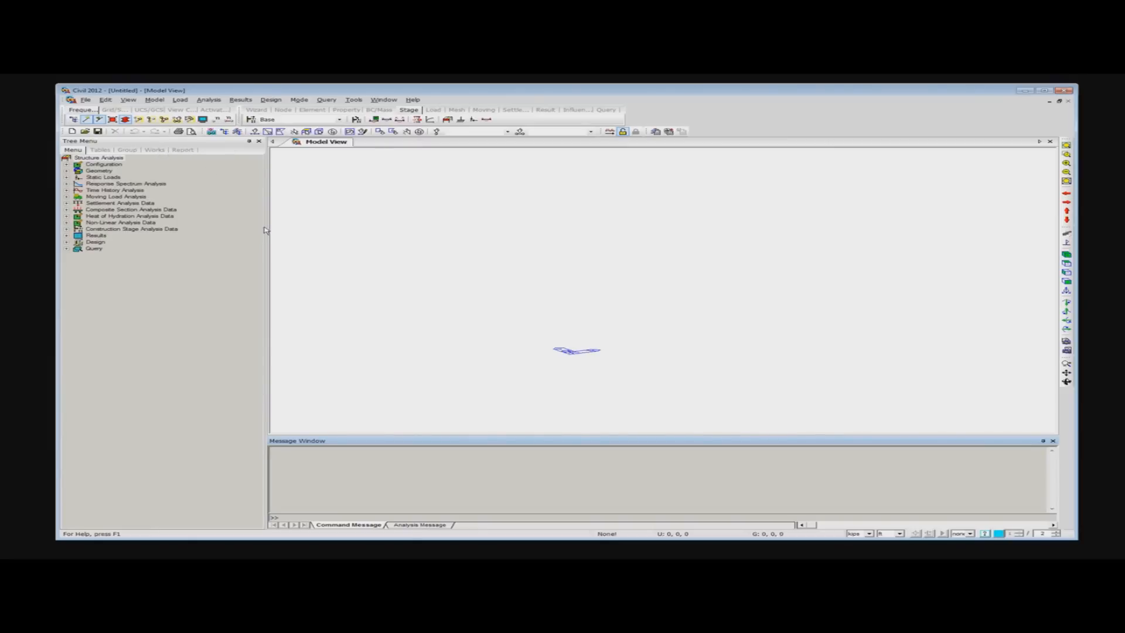
- Display the Works tree and open the project's material properties
click(161, 150)
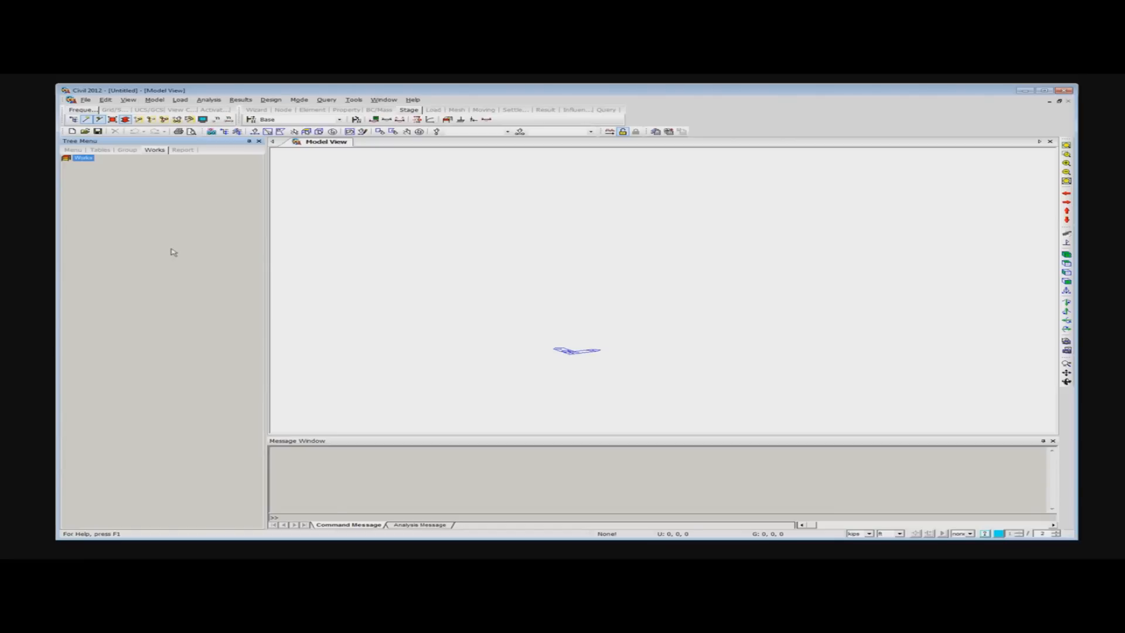
right_click(360, 183)
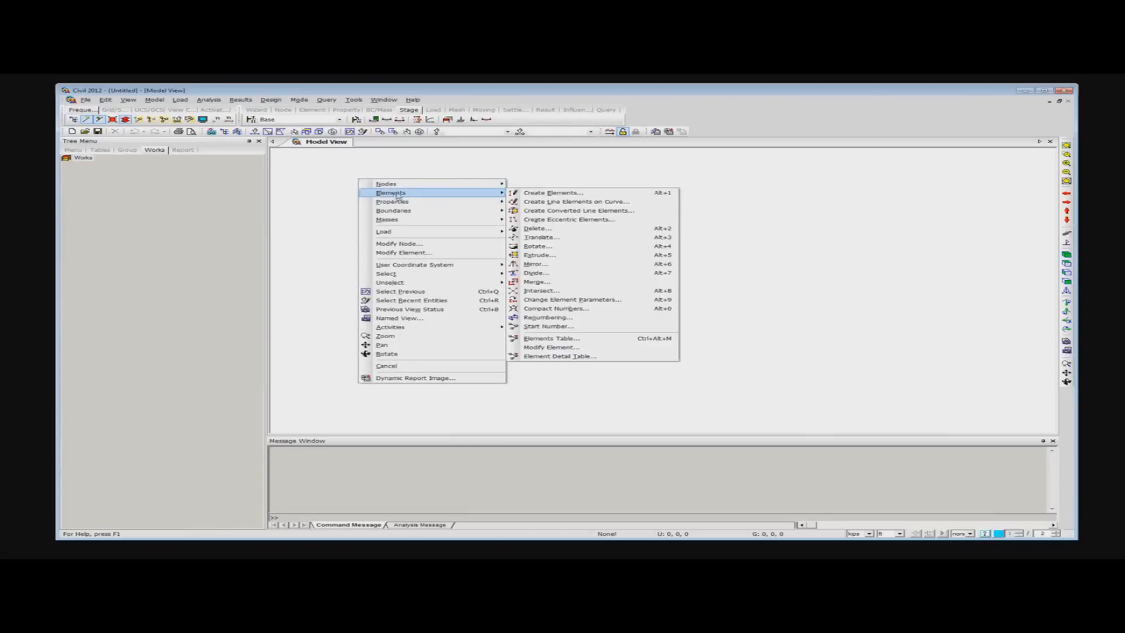
mouse_move(416, 204)
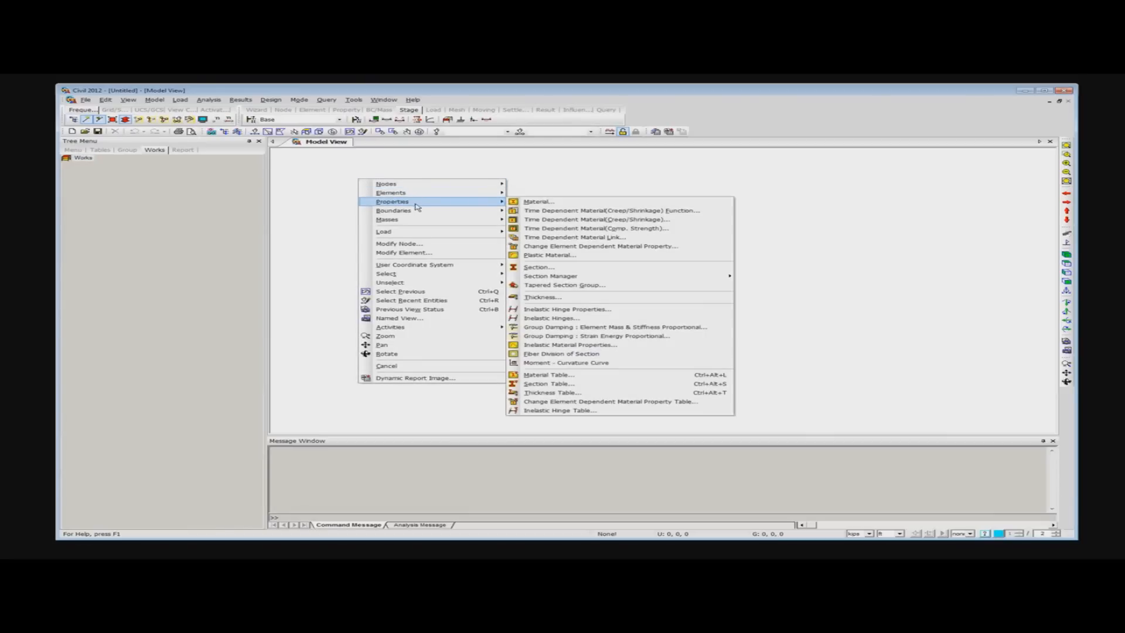
click(551, 202)
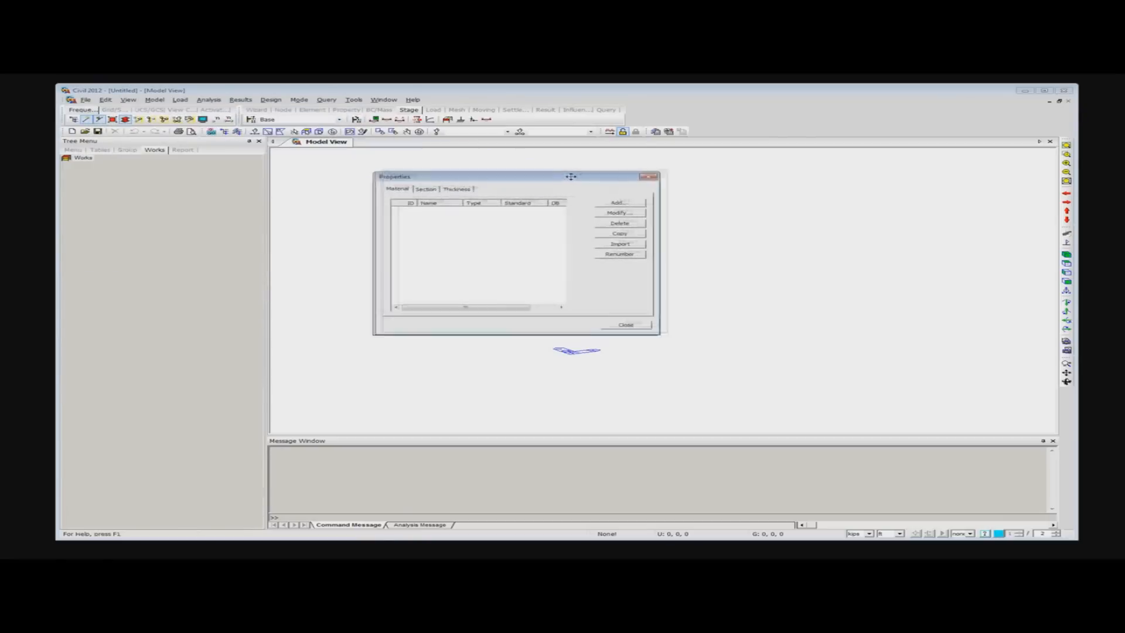
- Add a Concrete material named "concrete 600" using the ASTM(RC) standard and Grade C6000
click(647, 195)
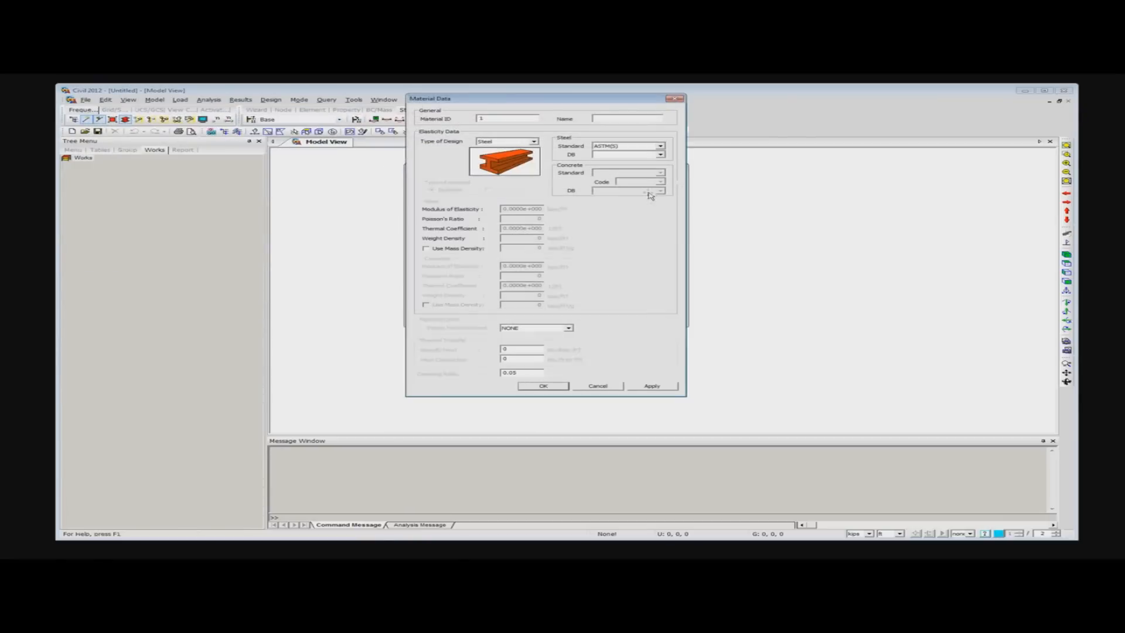
drag(537, 97, 544, 113)
click(538, 157)
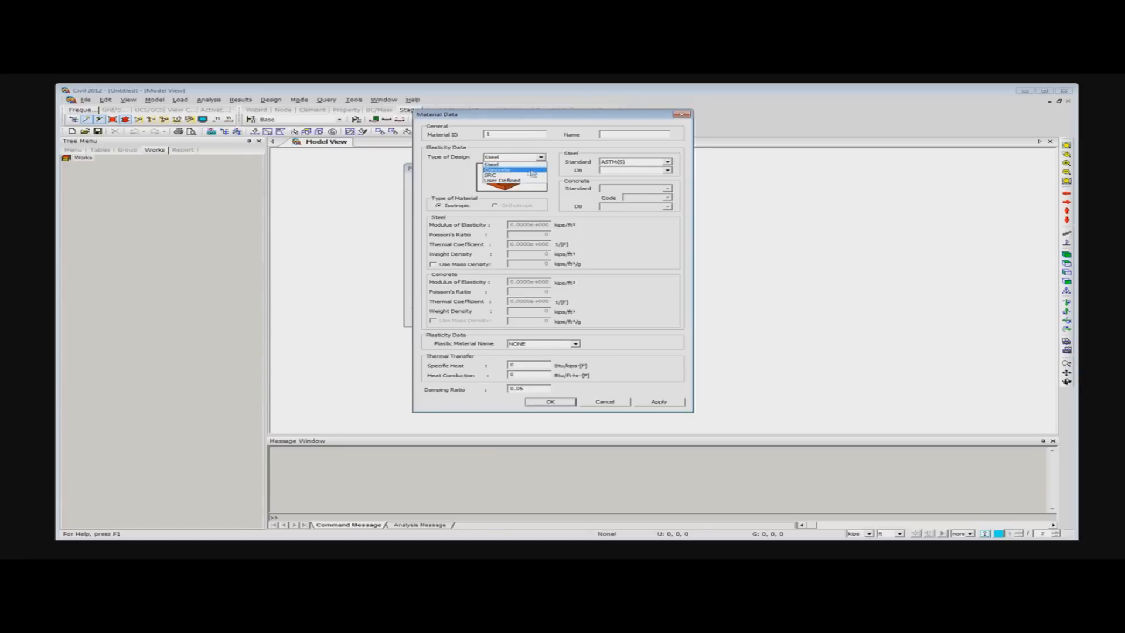
click(530, 170)
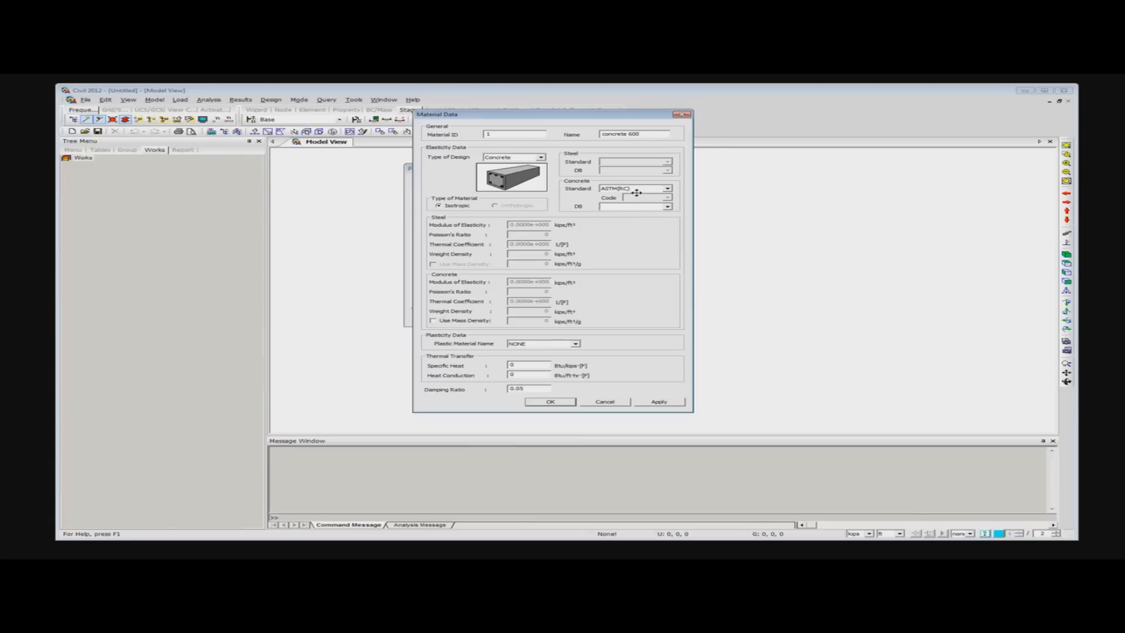
click(667, 206)
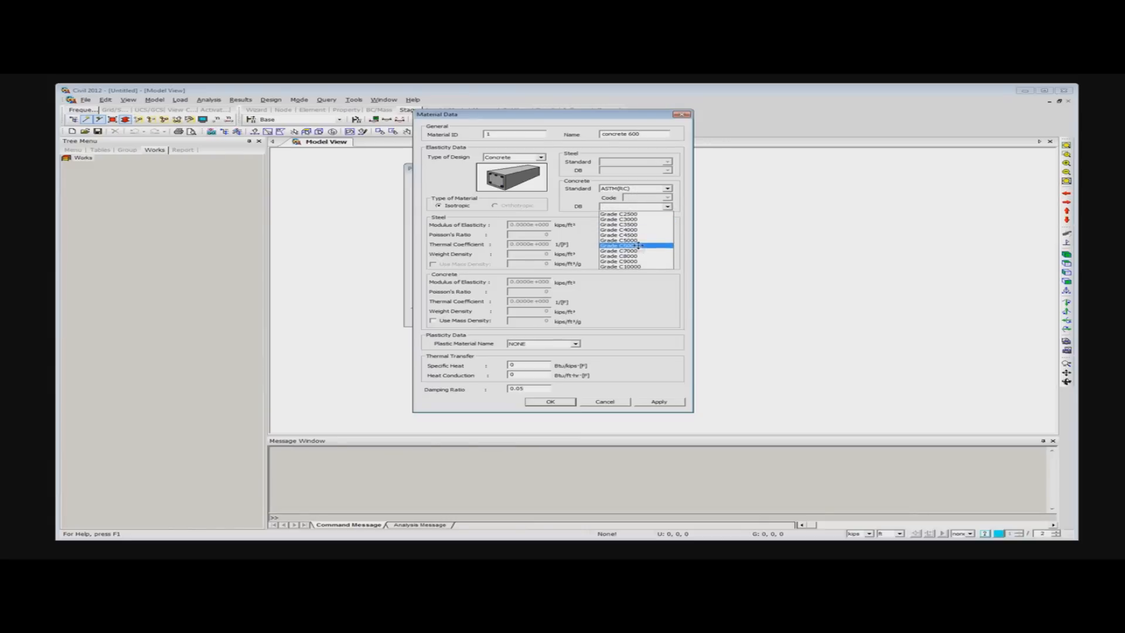
click(637, 246)
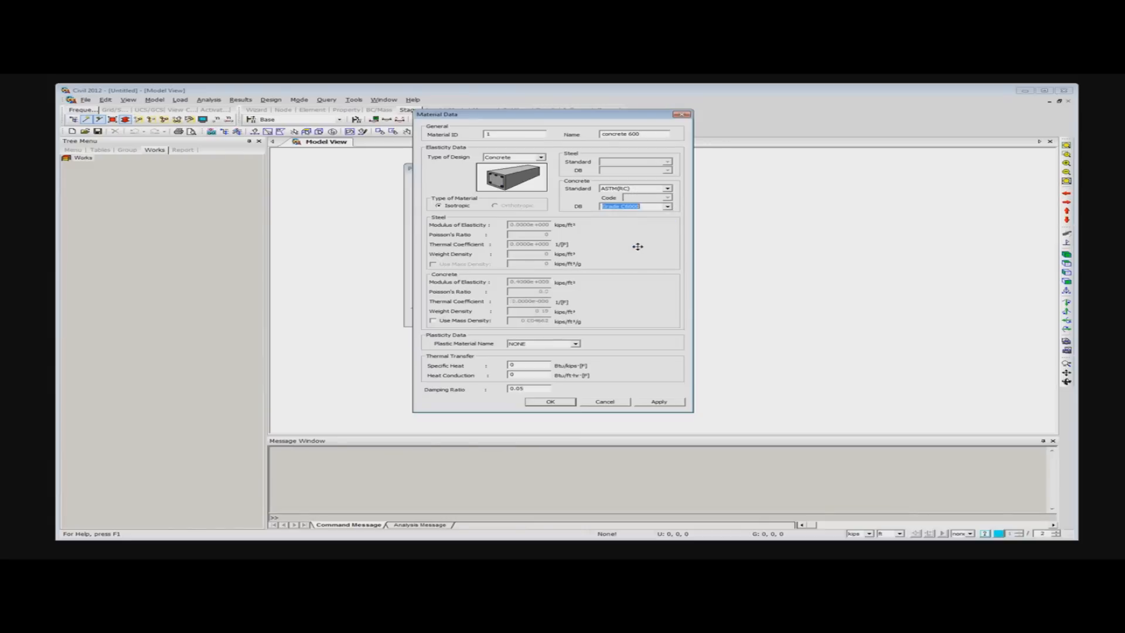
click(550, 402)
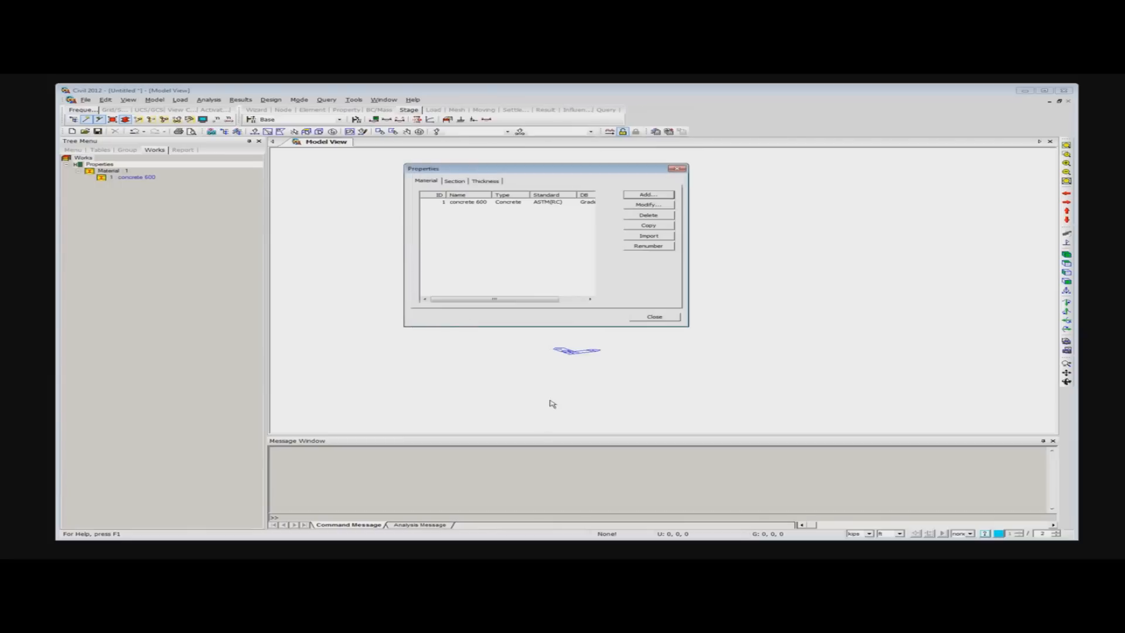
- Import the materials Grade C6000, Grade C5000, Grade C4000 and A416 from the Previous Project file, keeping their IDs
click(468, 203)
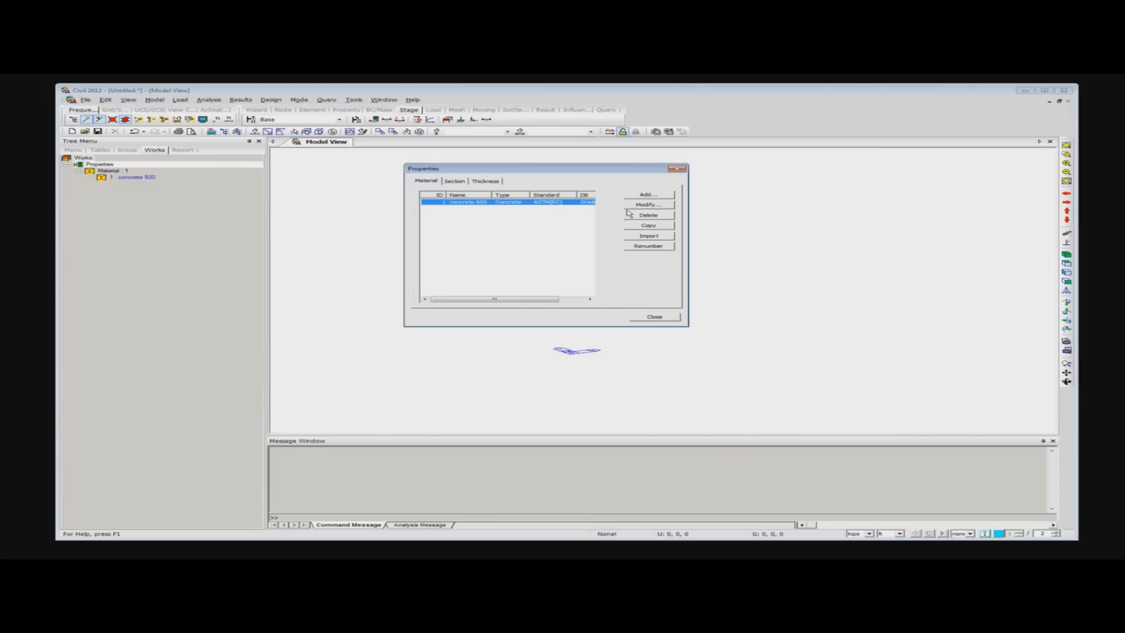
click(649, 236)
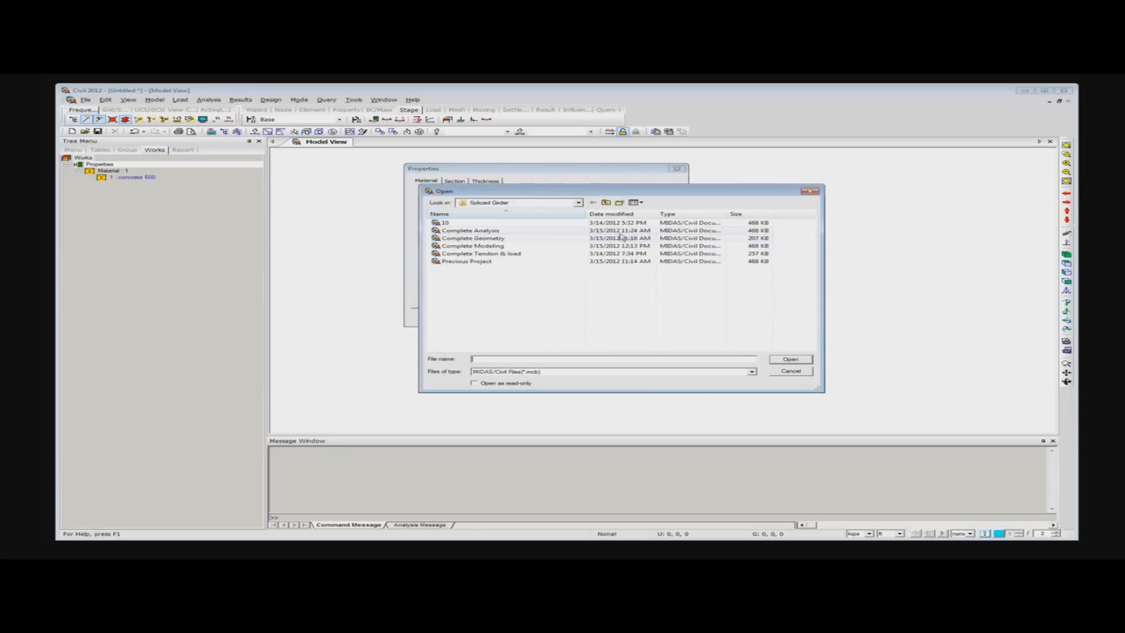
click(482, 262)
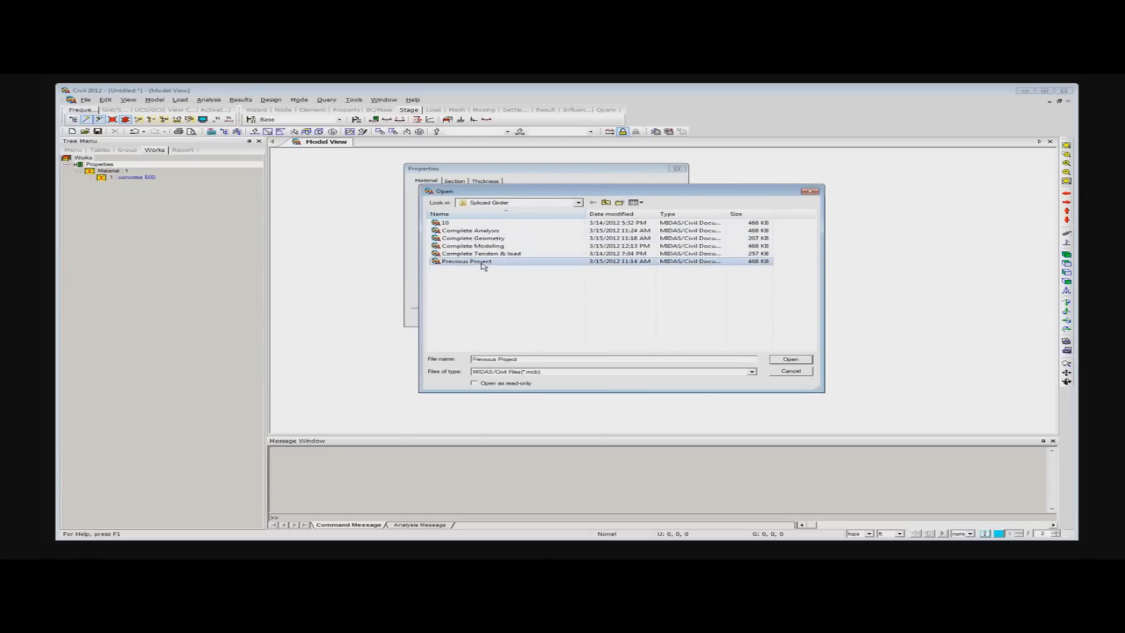
click(802, 361)
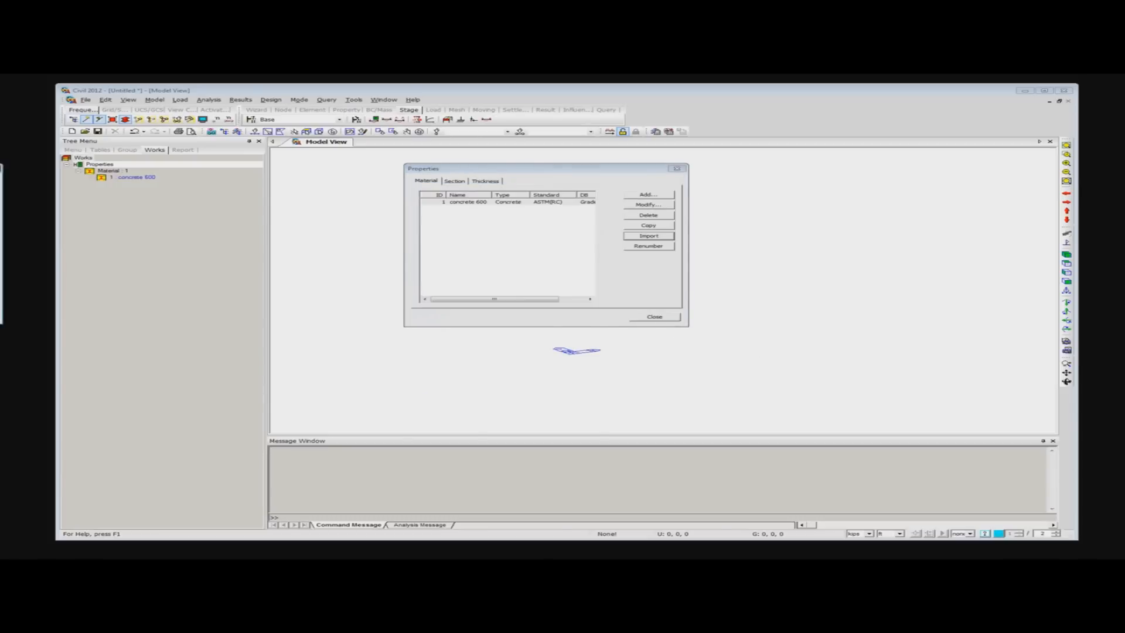
drag(0, 168, 555, 144)
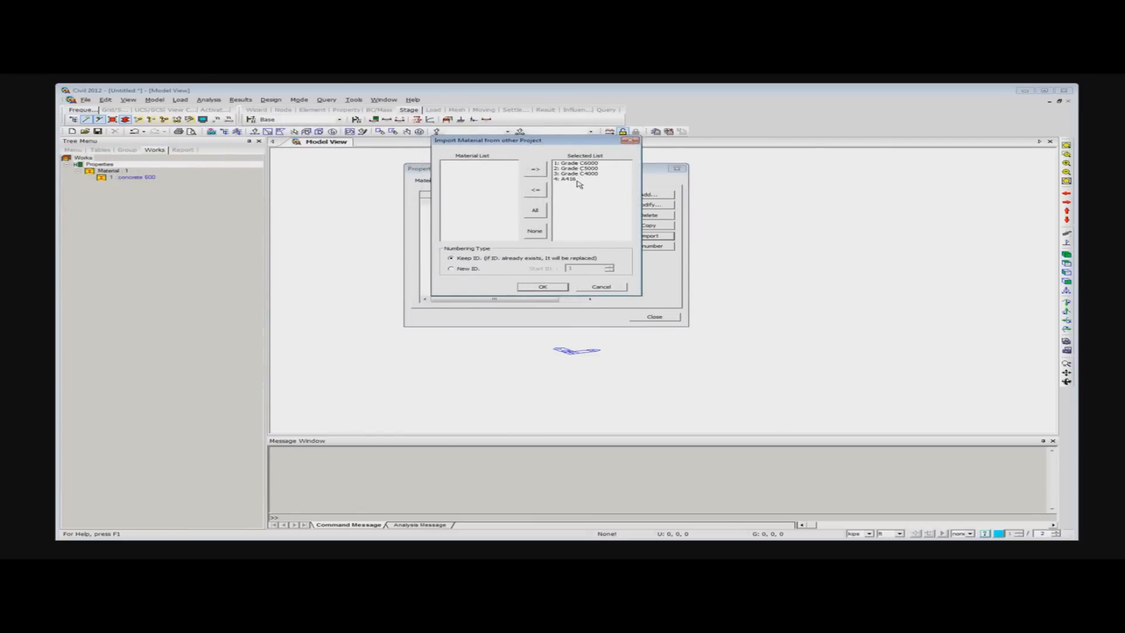
click(542, 287)
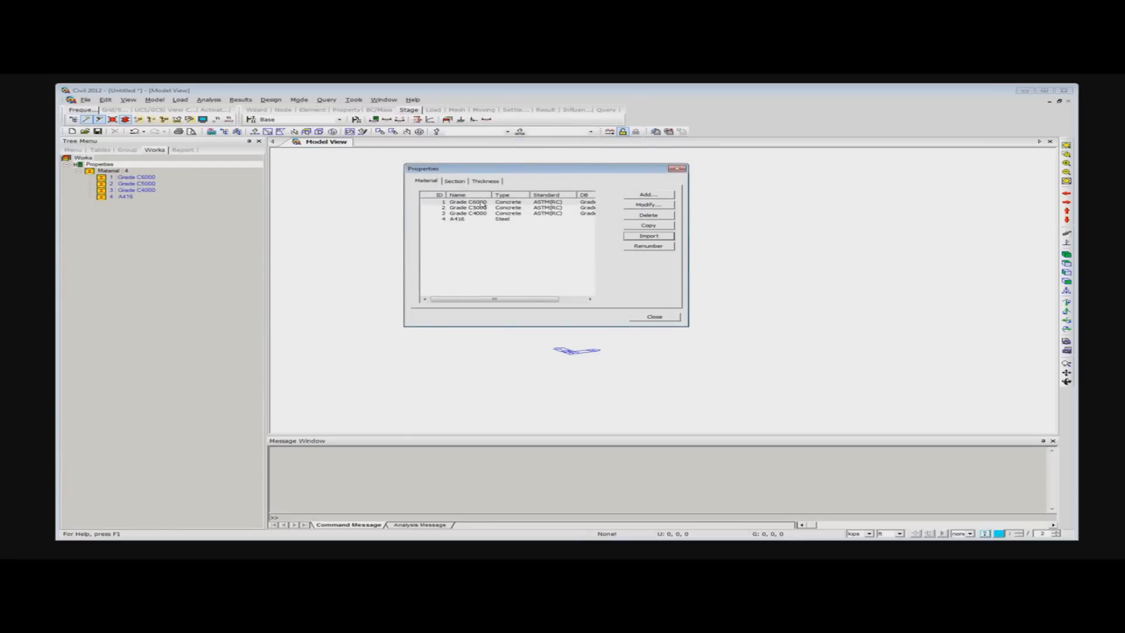
- Start a new prestressed concrete (PSC) section and set its shape to PSC-I
click(452, 182)
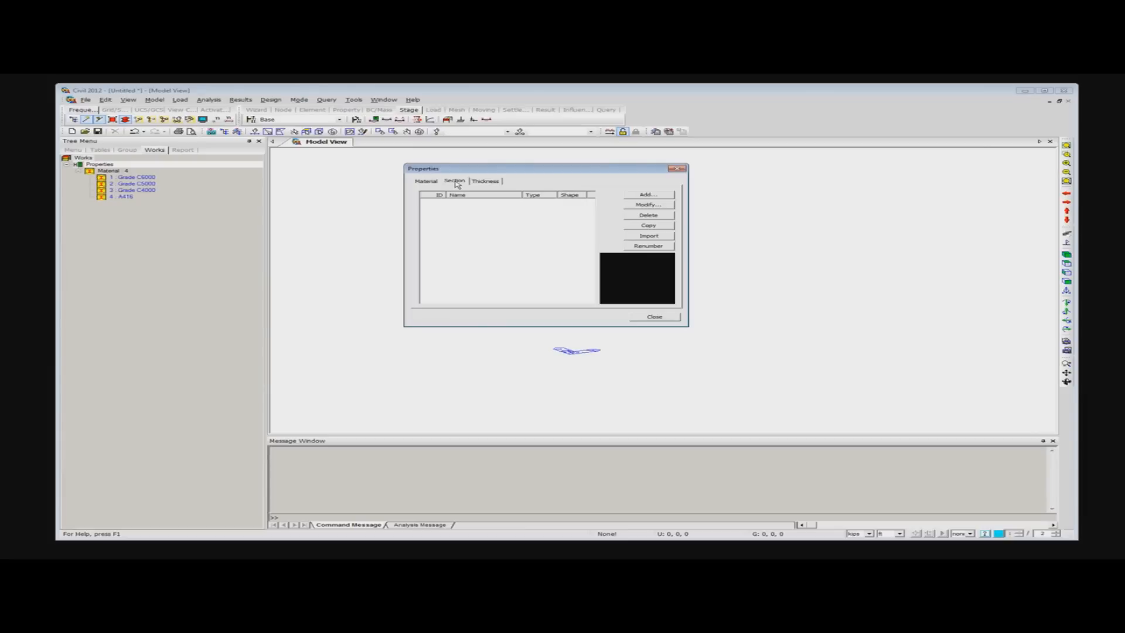
click(648, 195)
drag(606, 103, 632, 135)
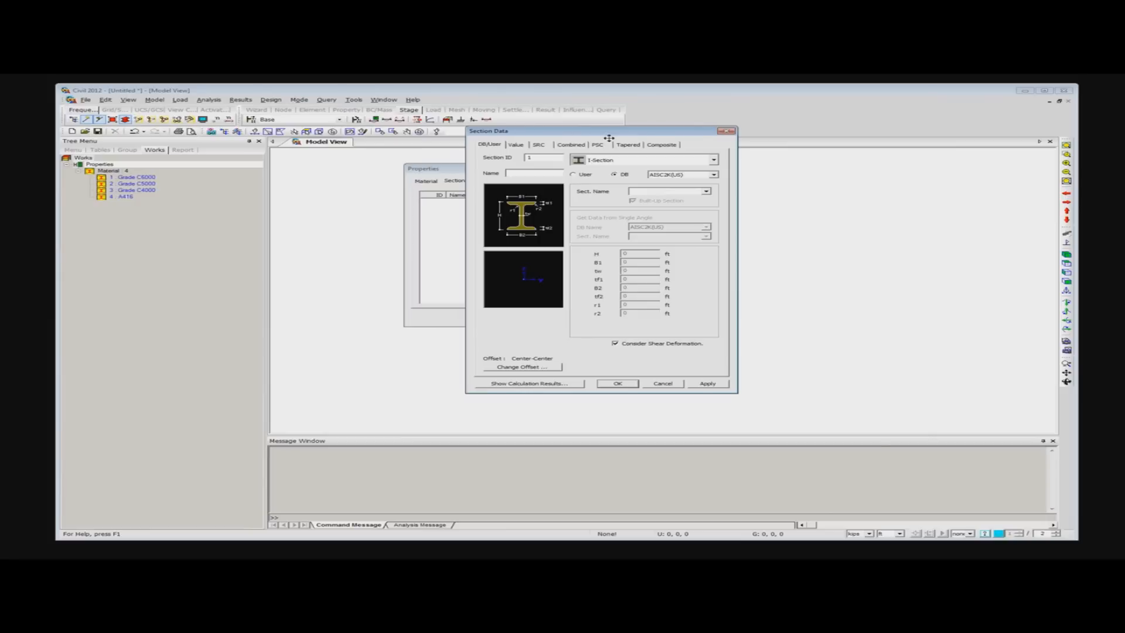
click(519, 145)
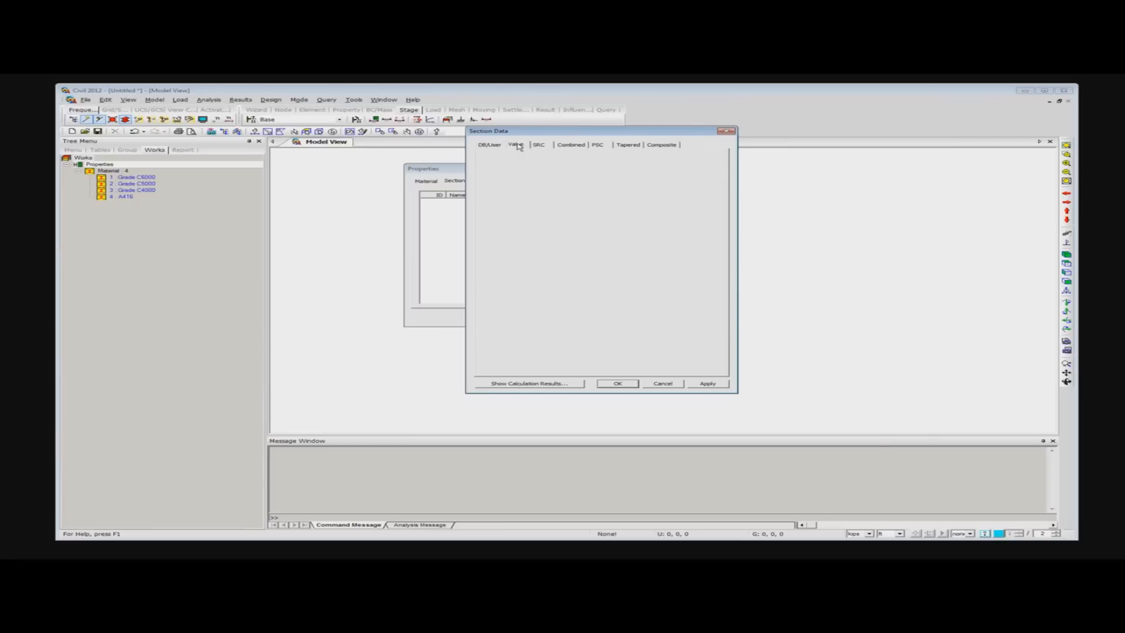
click(542, 144)
click(567, 145)
click(600, 145)
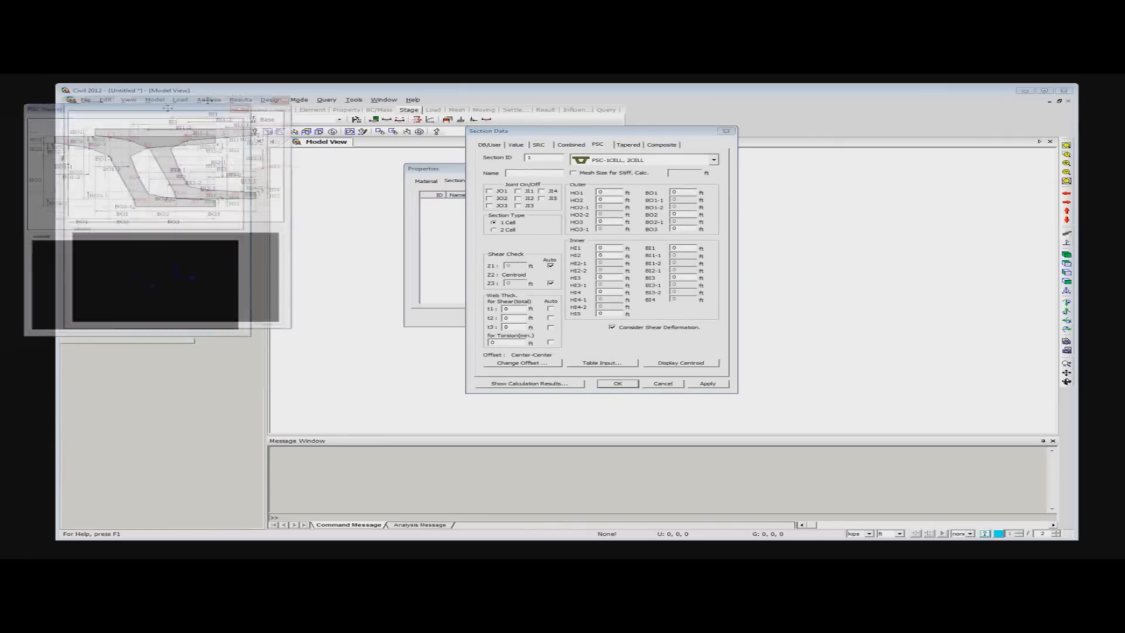
click(713, 160)
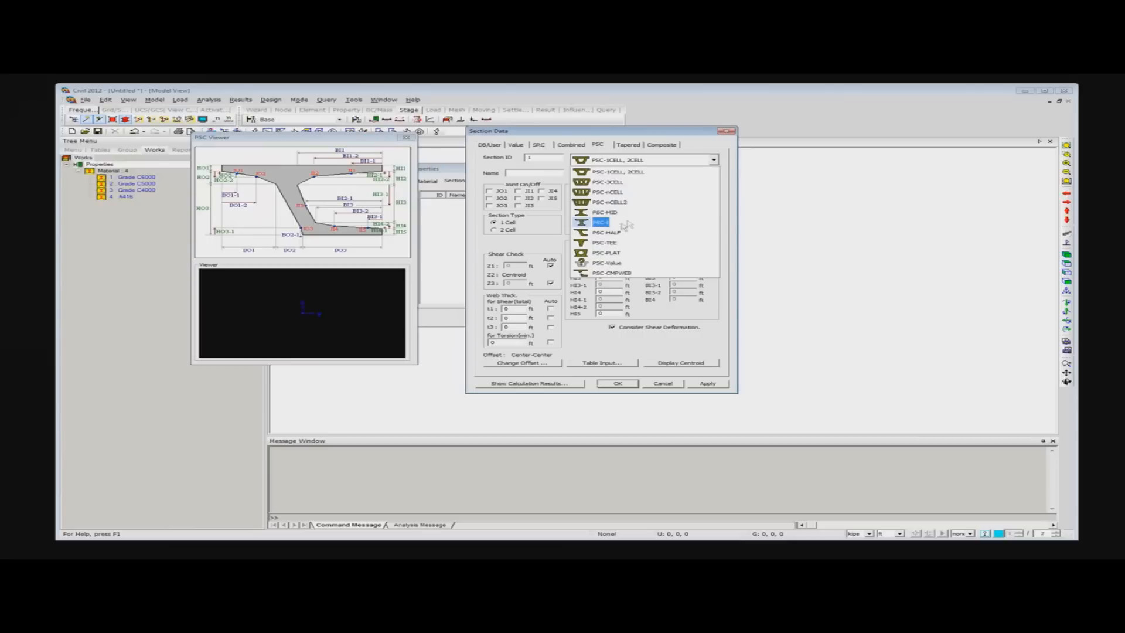
click(626, 222)
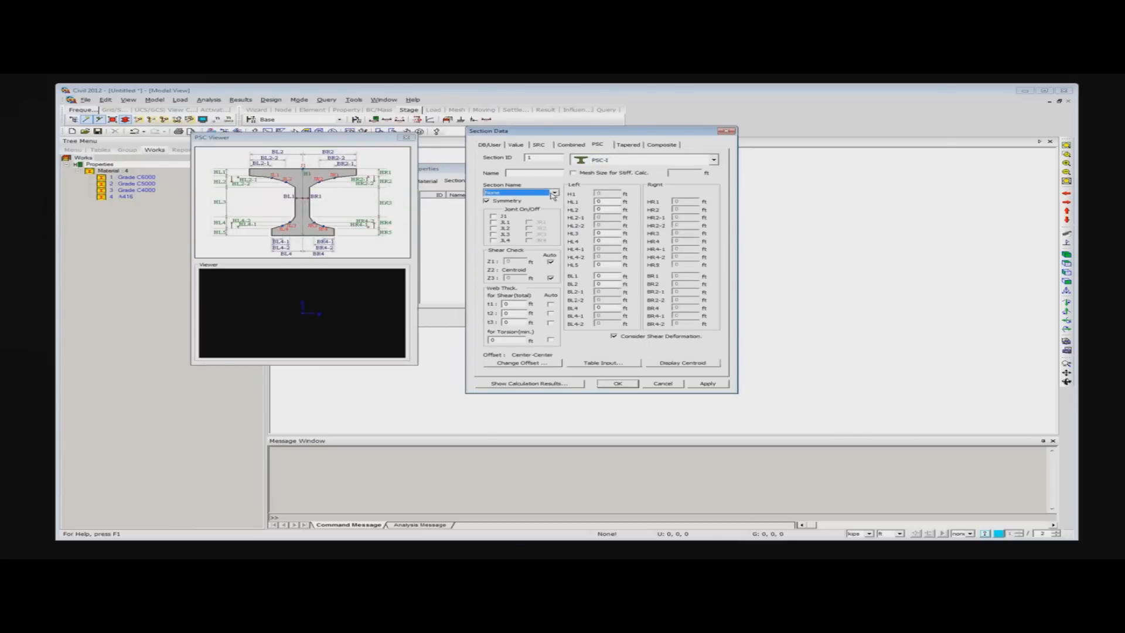
- Assign the MODIFIED AASHTO TYPE4(60") profile to the PSC-I section, name it "Bulb T 60" and add it to the project
click(554, 194)
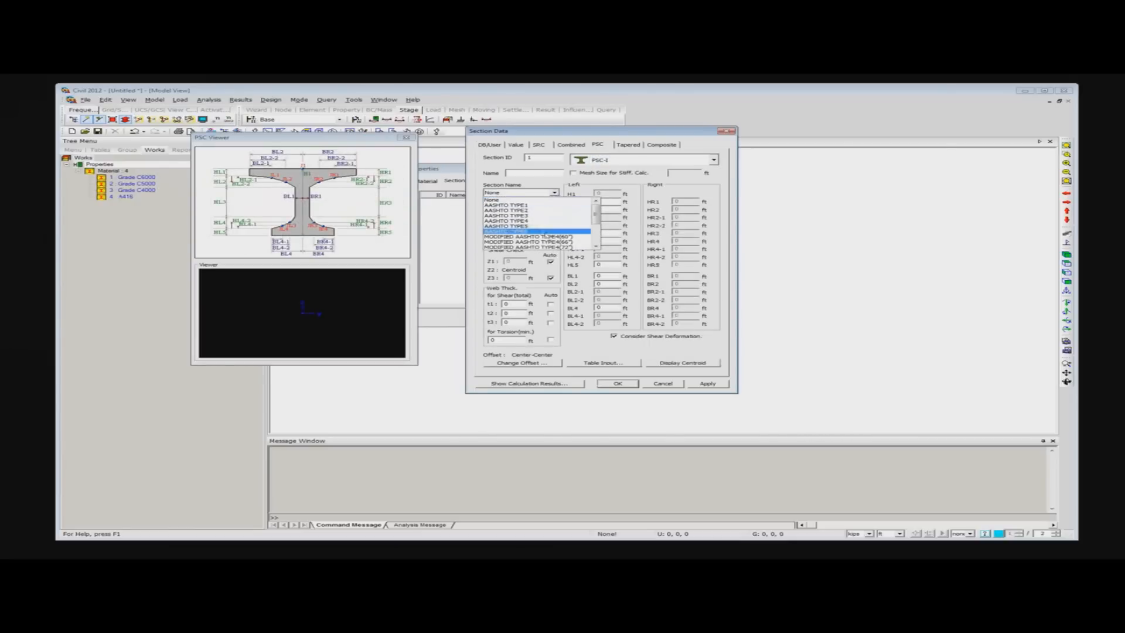
click(561, 237)
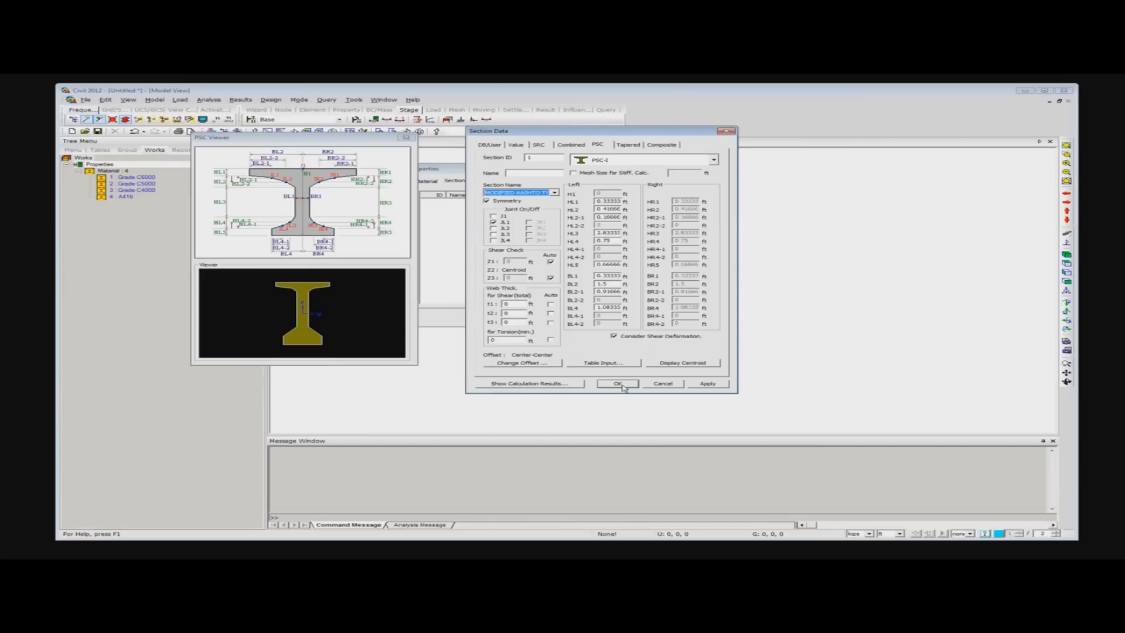
click(525, 173)
text(Bulb)
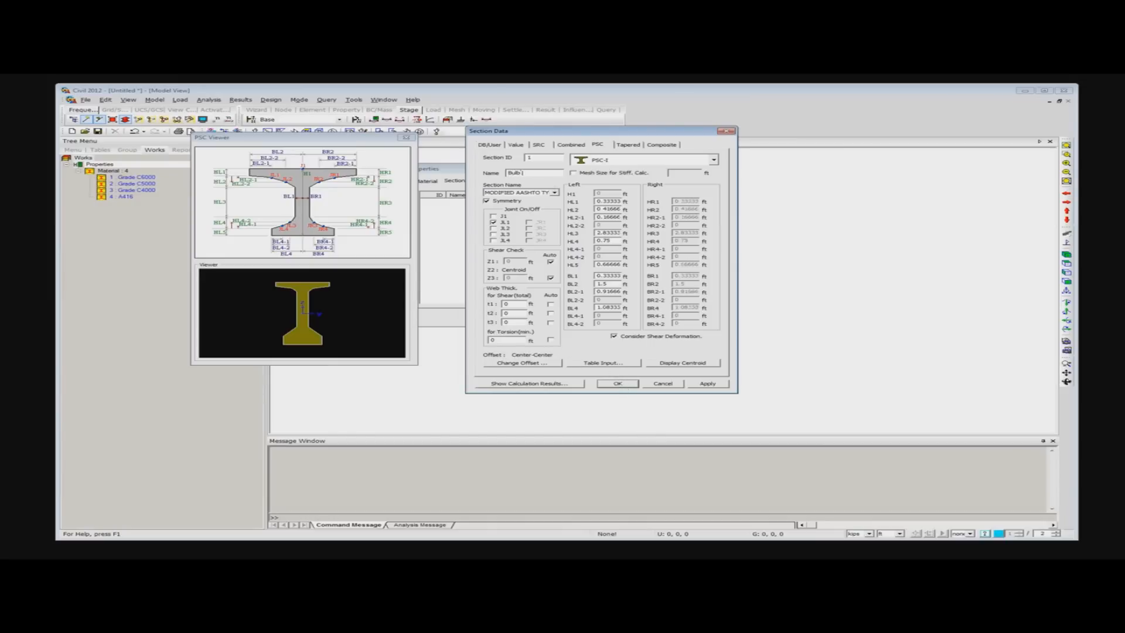
text( T E)
click(616, 384)
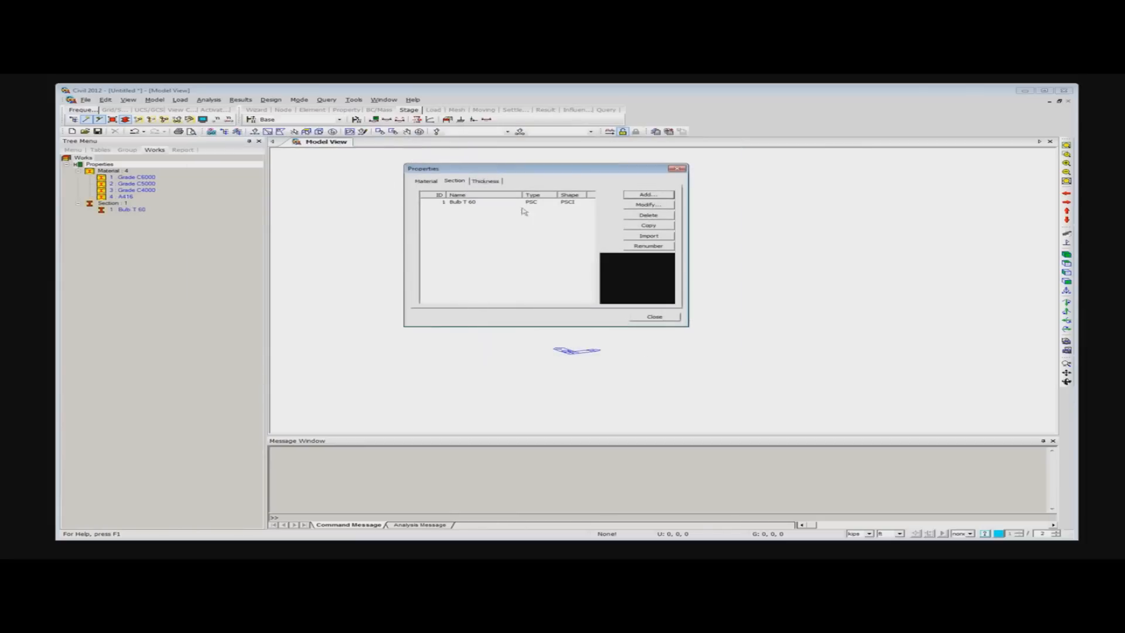
click(463, 204)
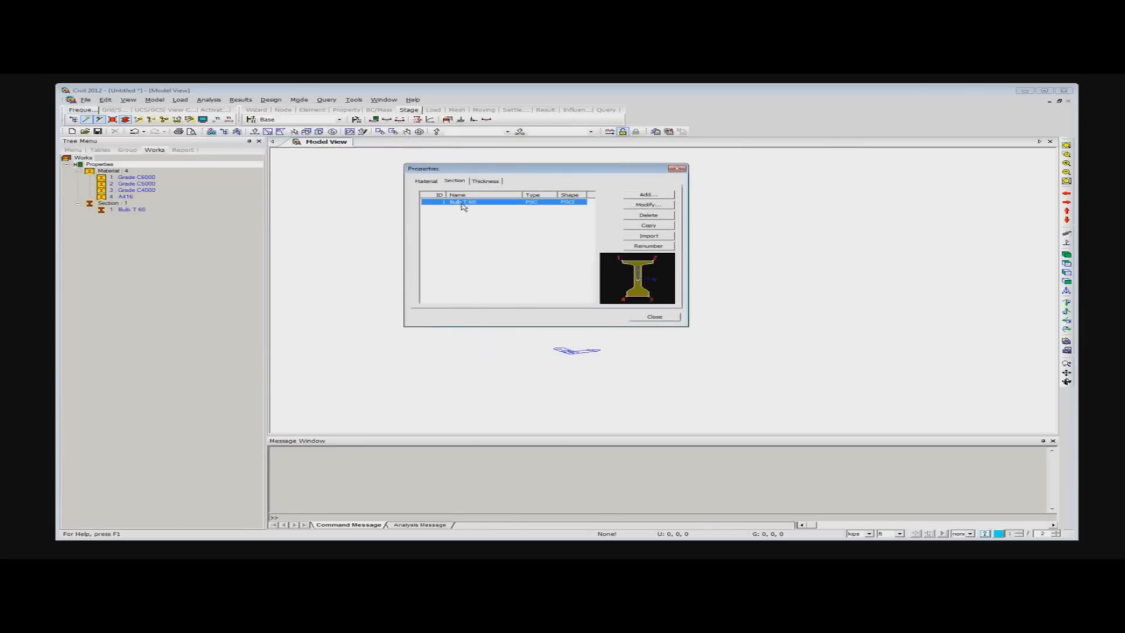
click(646, 204)
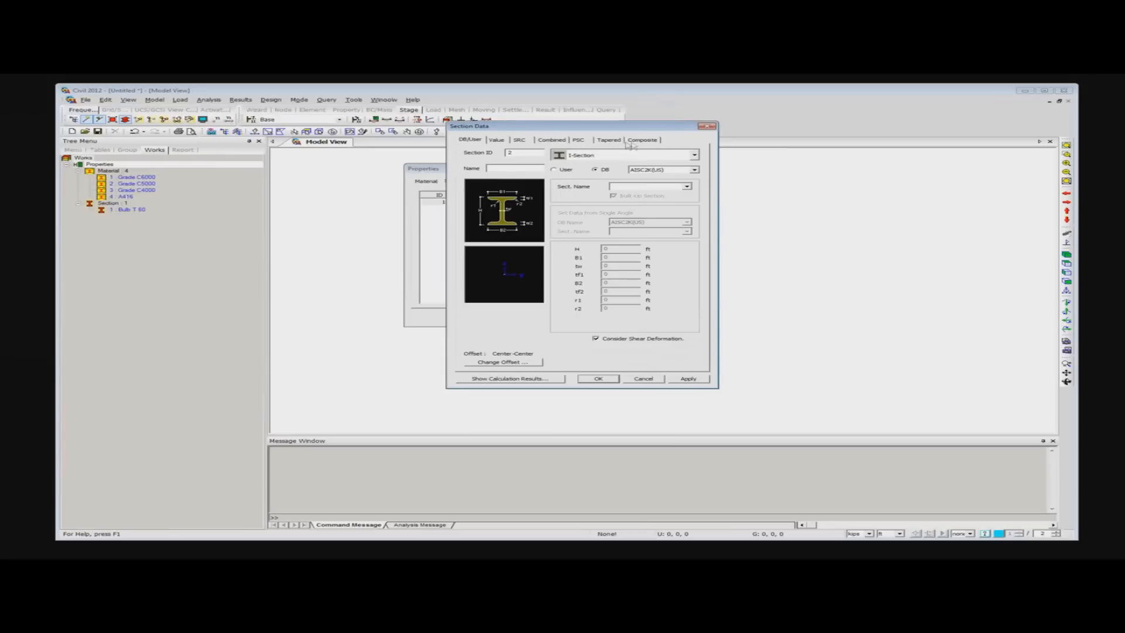
click(636, 141)
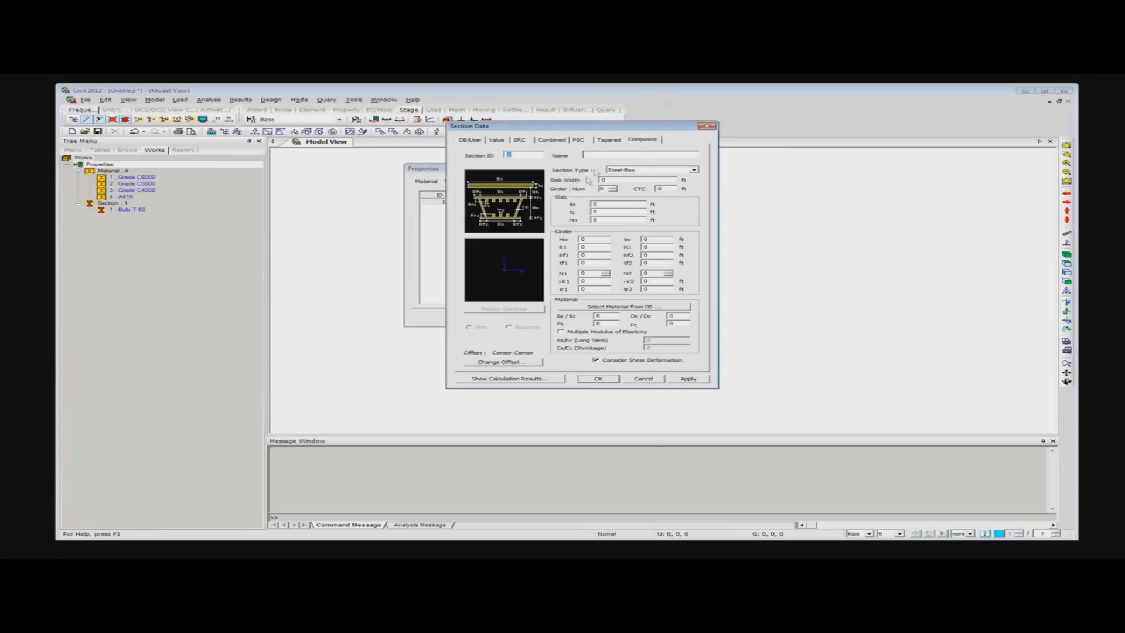
click(674, 170)
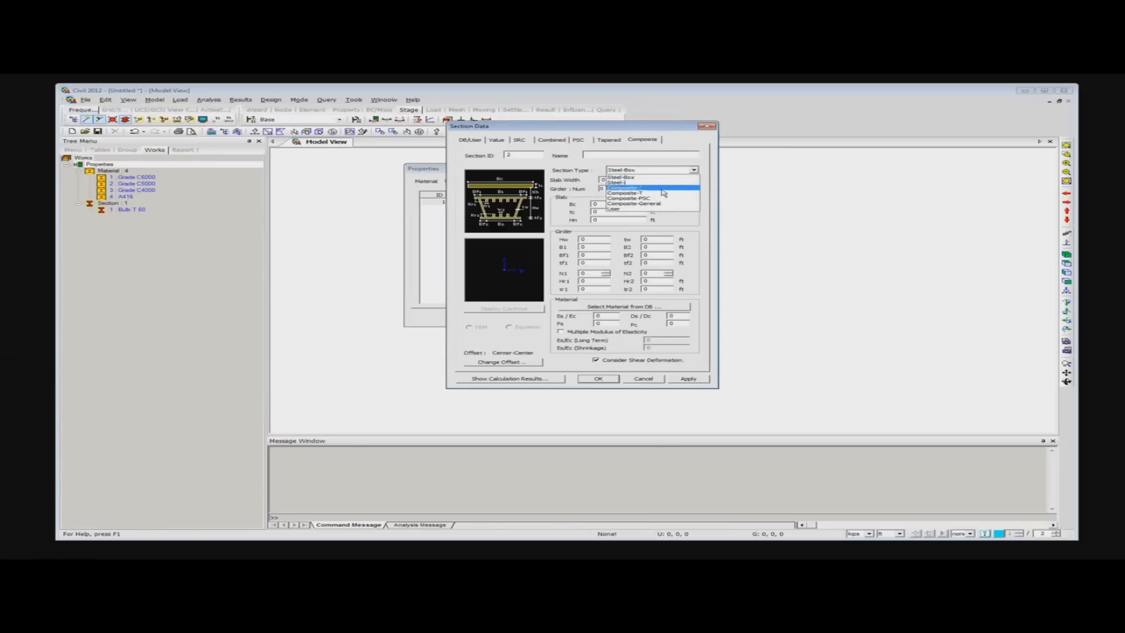
click(663, 188)
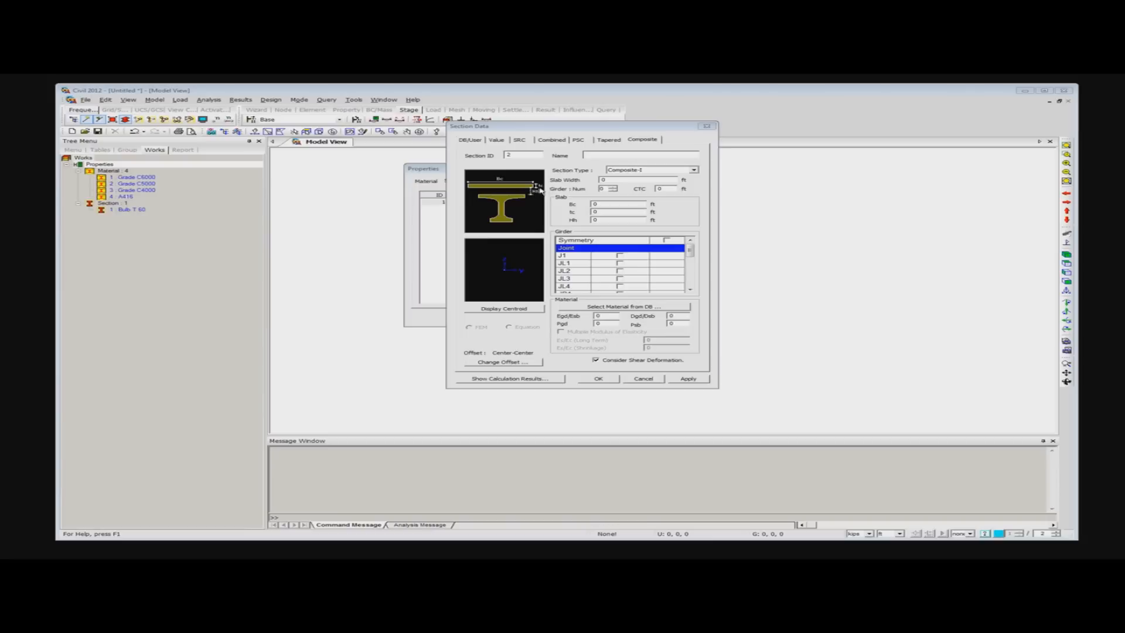
click(619, 178)
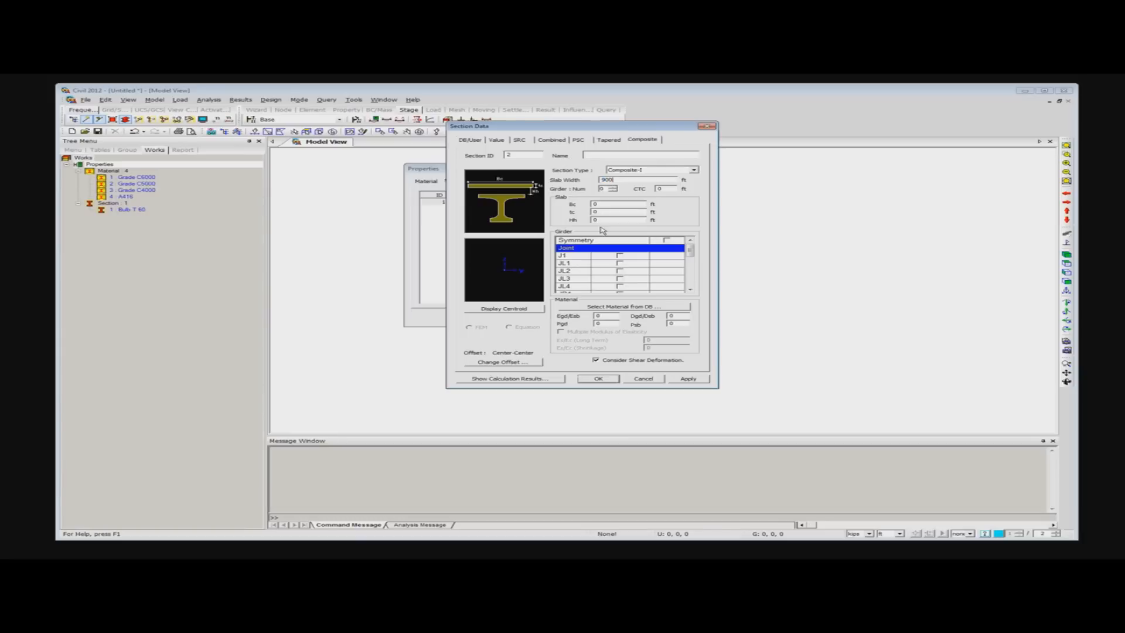
click(649, 383)
- Set the length unit to inches and start a new composite section of type Composite-I
click(900, 534)
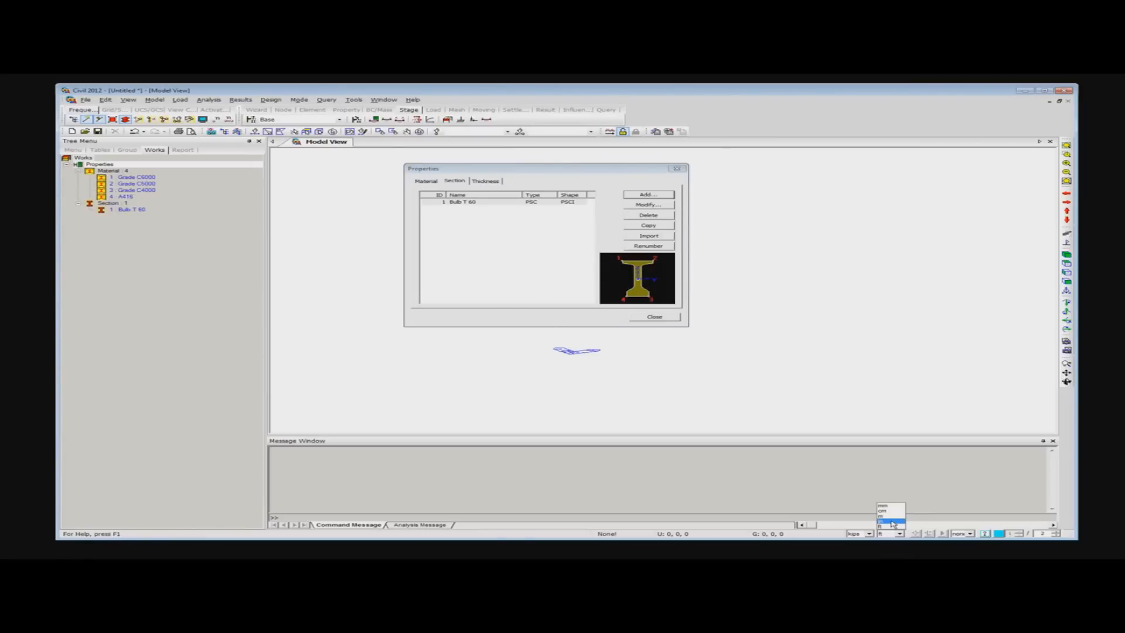
click(892, 523)
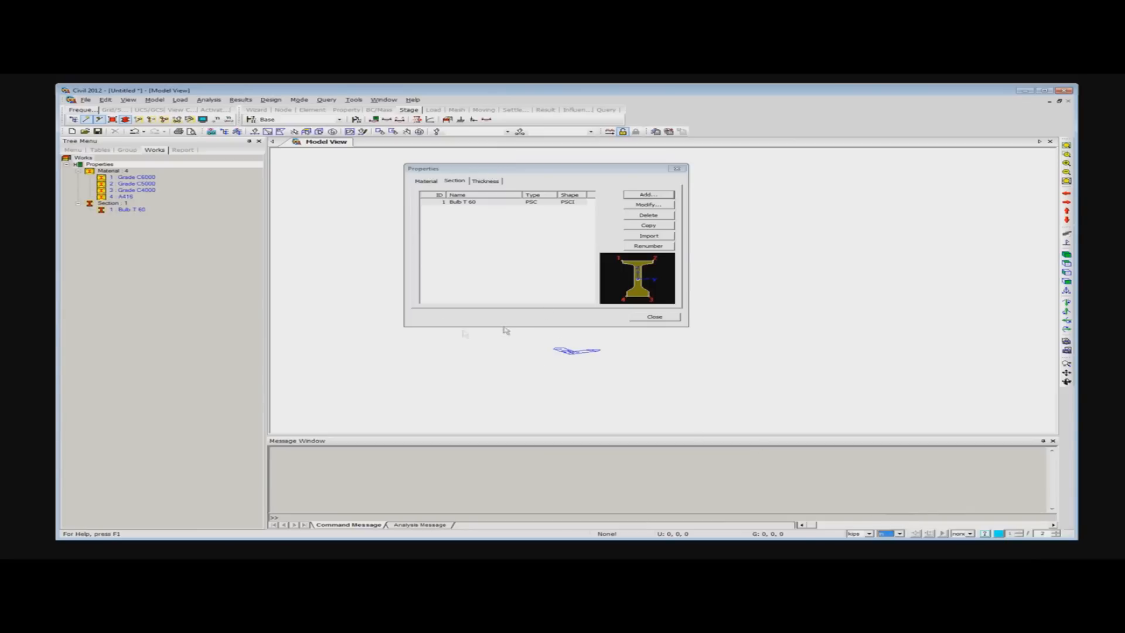
click(647, 197)
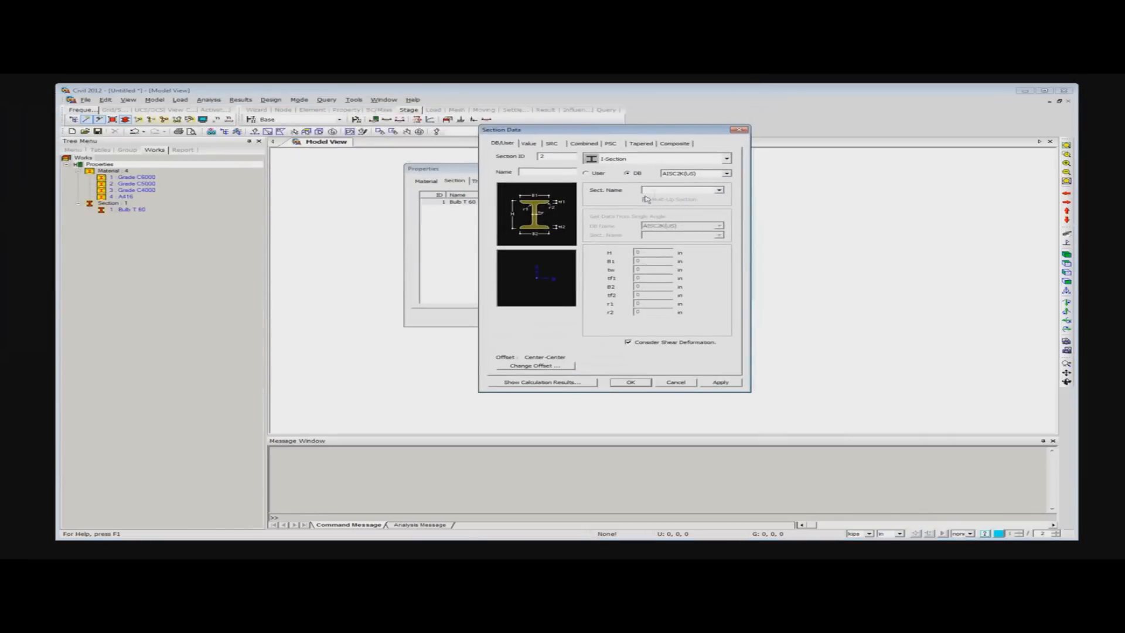
click(680, 157)
click(674, 143)
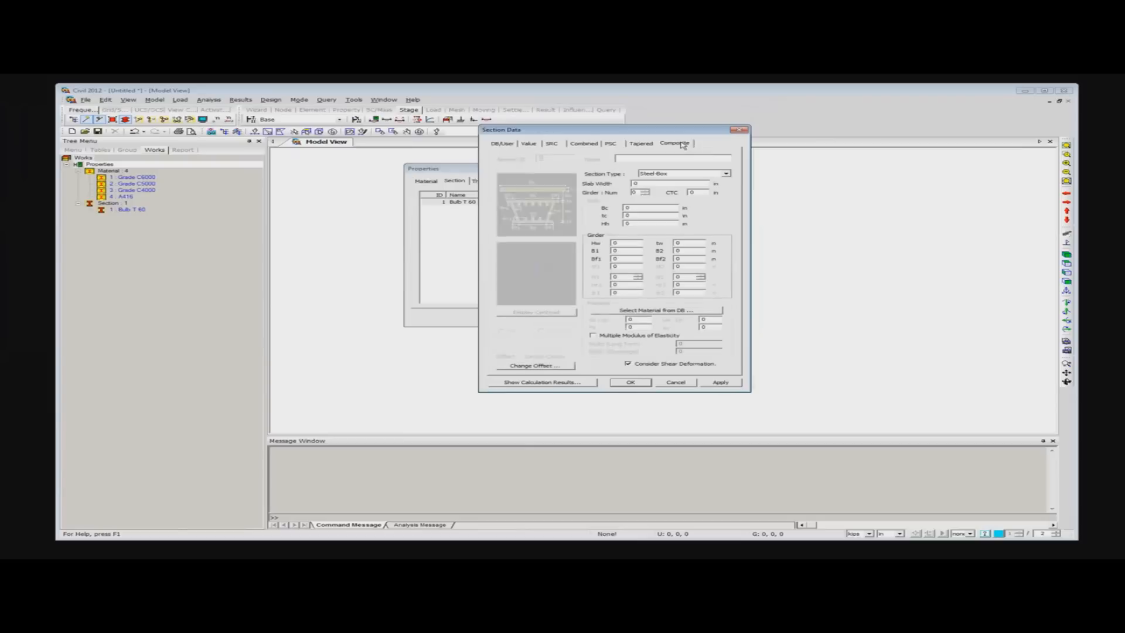
click(727, 174)
click(660, 179)
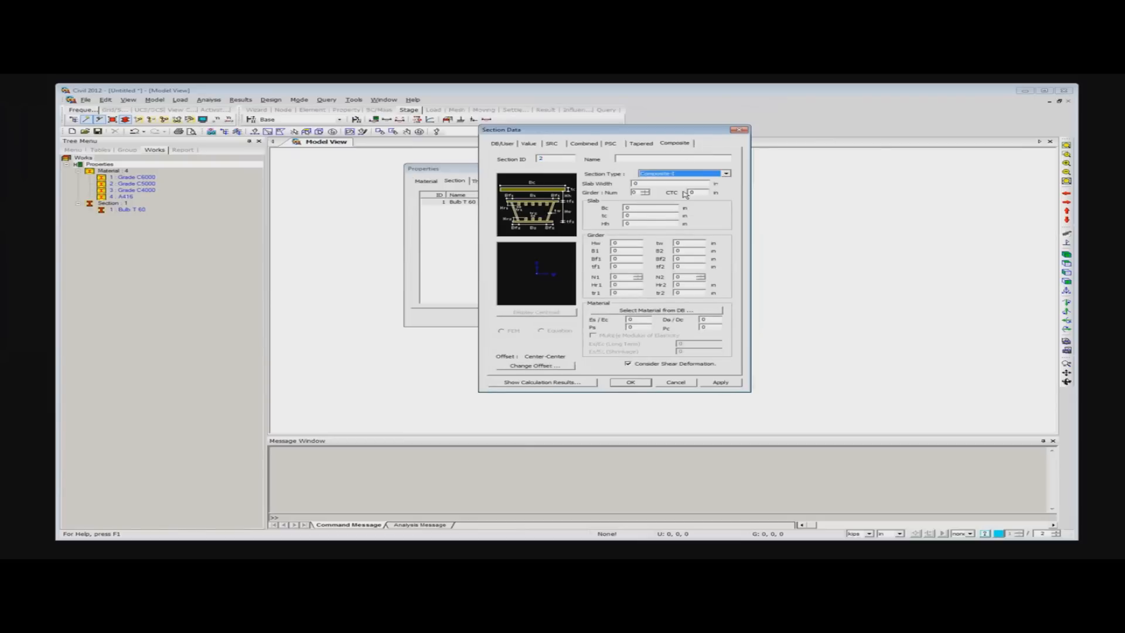
- Define the composite slab with slab width 900 in, 10 girders at CTC 90 in, Bc 90 in and tc 7 in
double_click(660, 183)
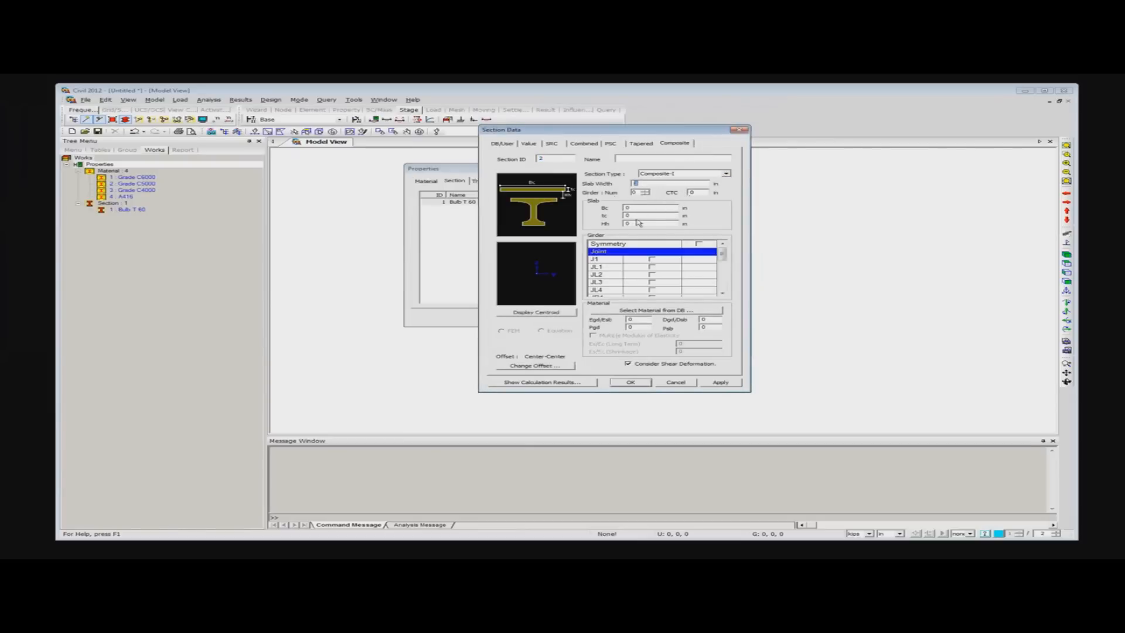
text(900)
double_click(632, 192)
text(1)
text(0)
text(90)
key(Tab)
text(90)
text(7)
- Set the composite section's Egd/Esb ratio to 1.22 and import the girder dimensions from the Bulb T 60 PSC section
drag(636, 320, 590, 323)
text(1.2)
scroll(725, 257, down, 4)
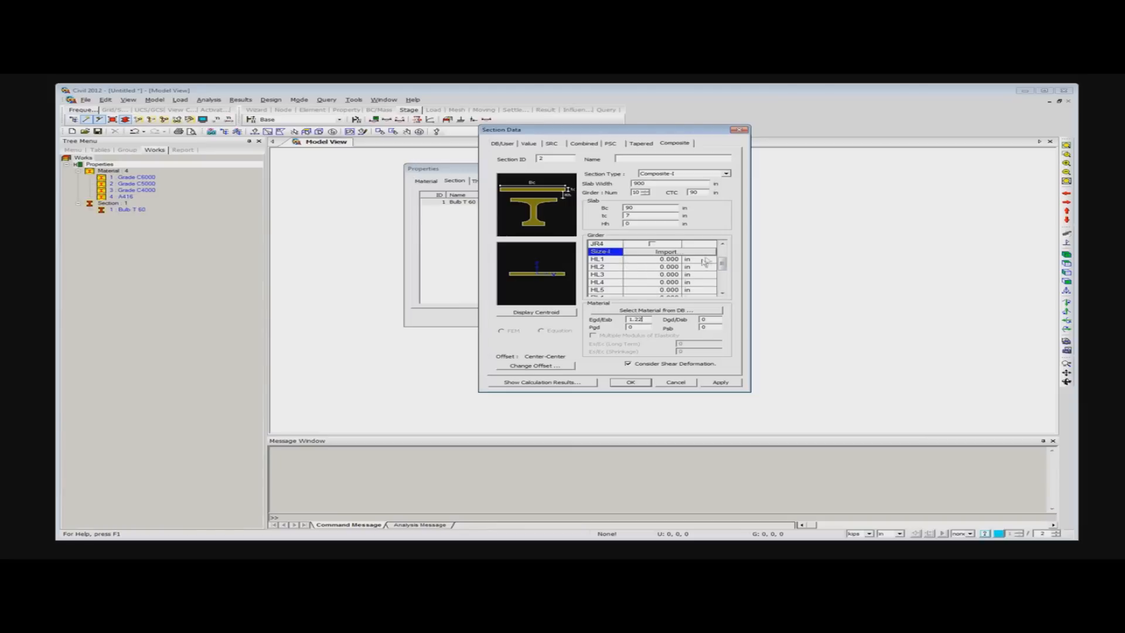
scroll(725, 253, up, 4)
mouse_move(725, 254)
mouse_down()
mouse_move(717, 283)
mouse_move(722, 261)
mouse_up()
click(668, 275)
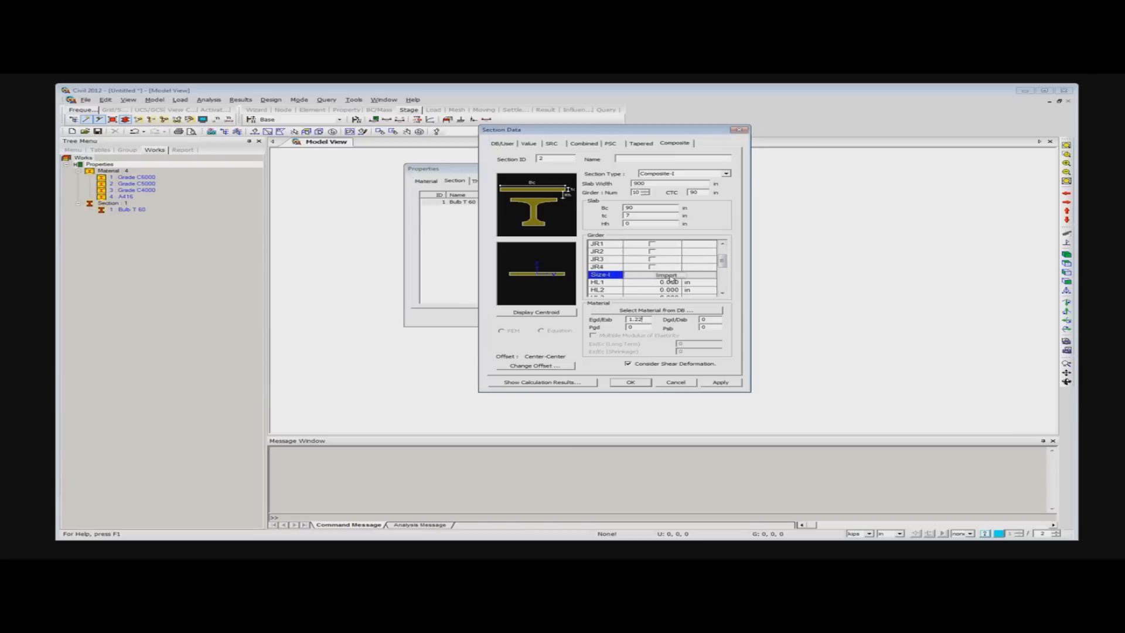
click(534, 241)
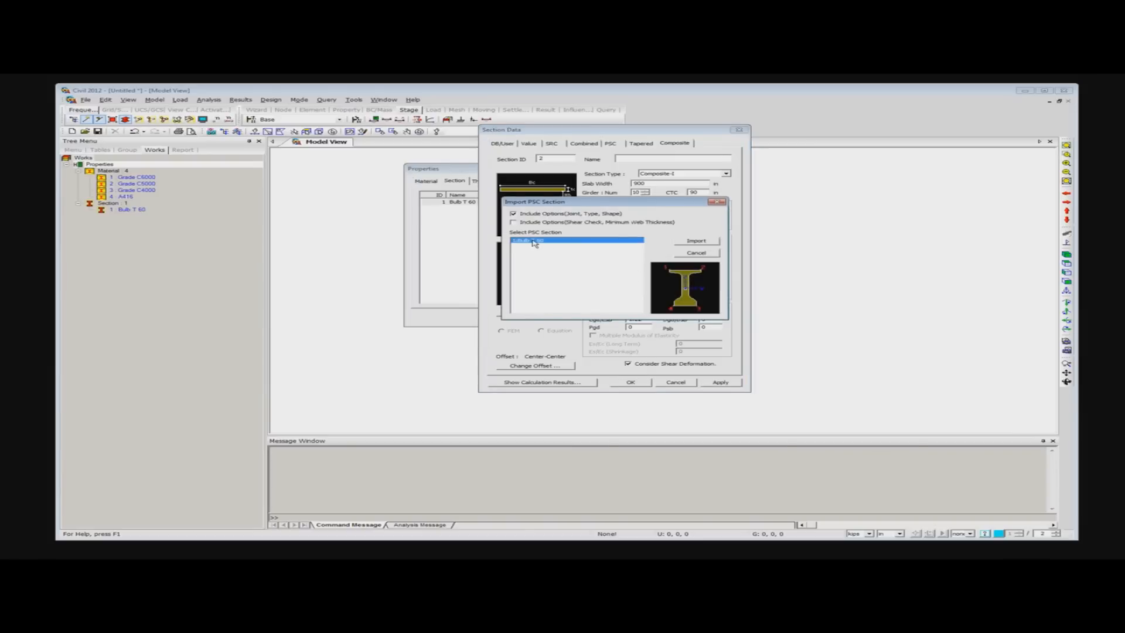
click(701, 242)
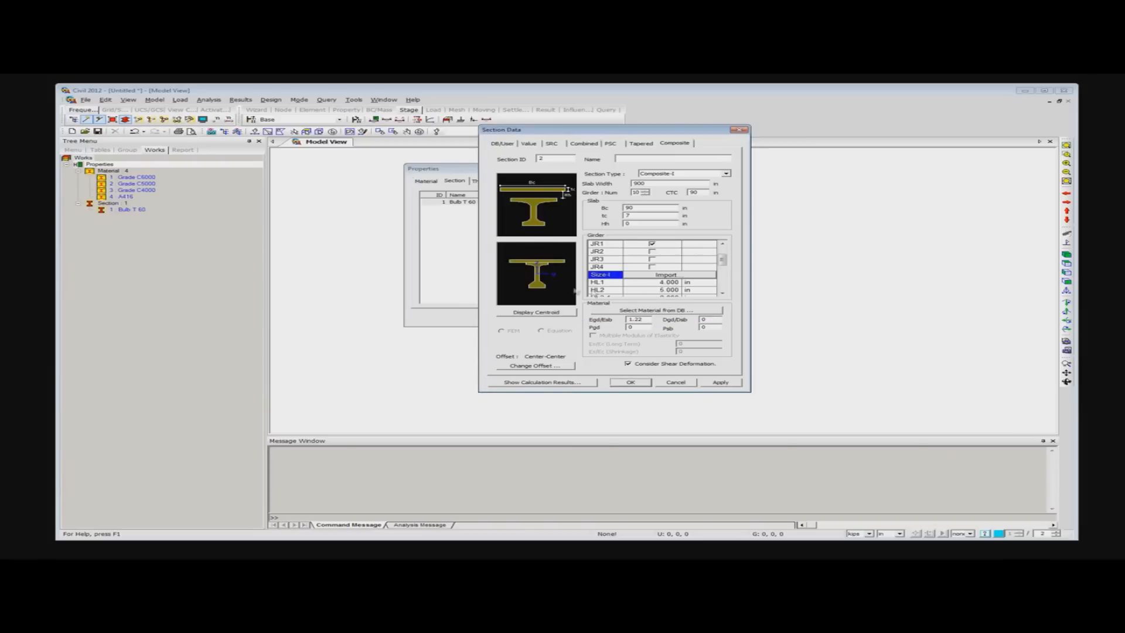
- Name the composite section "Bulb Comp", add it to the project and compare its preview with Bulb T 60
click(617, 385)
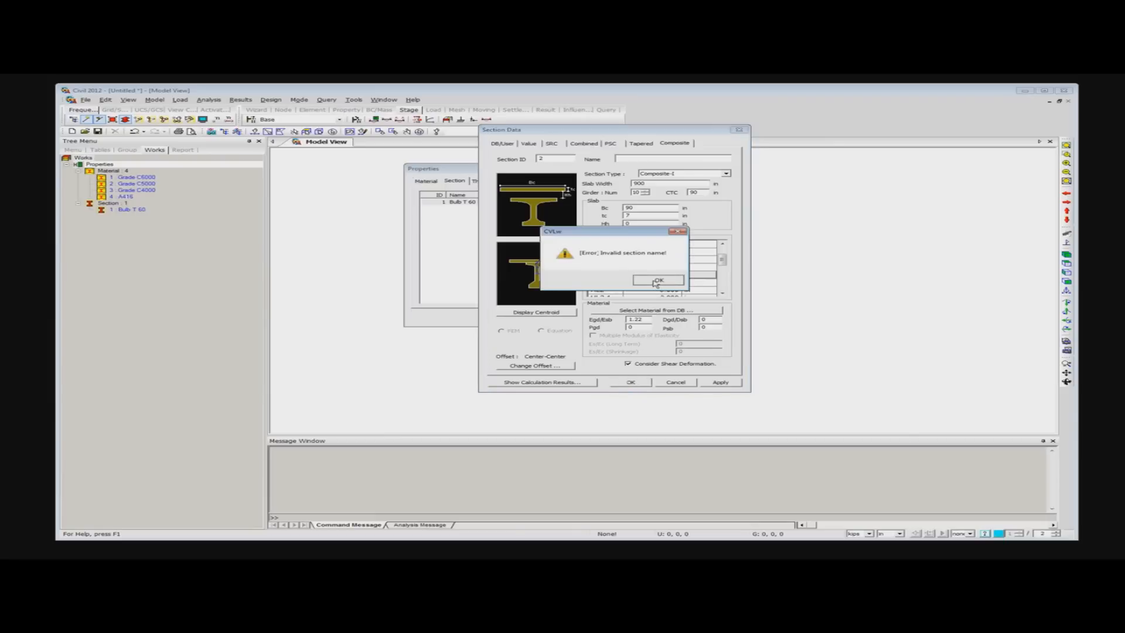
click(656, 281)
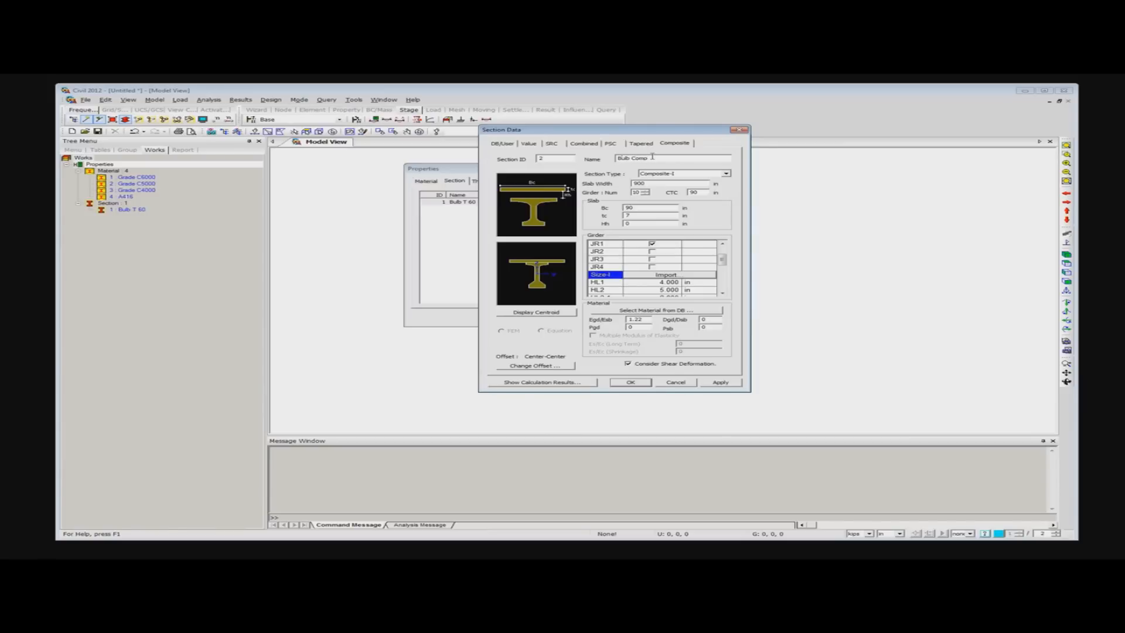
click(629, 382)
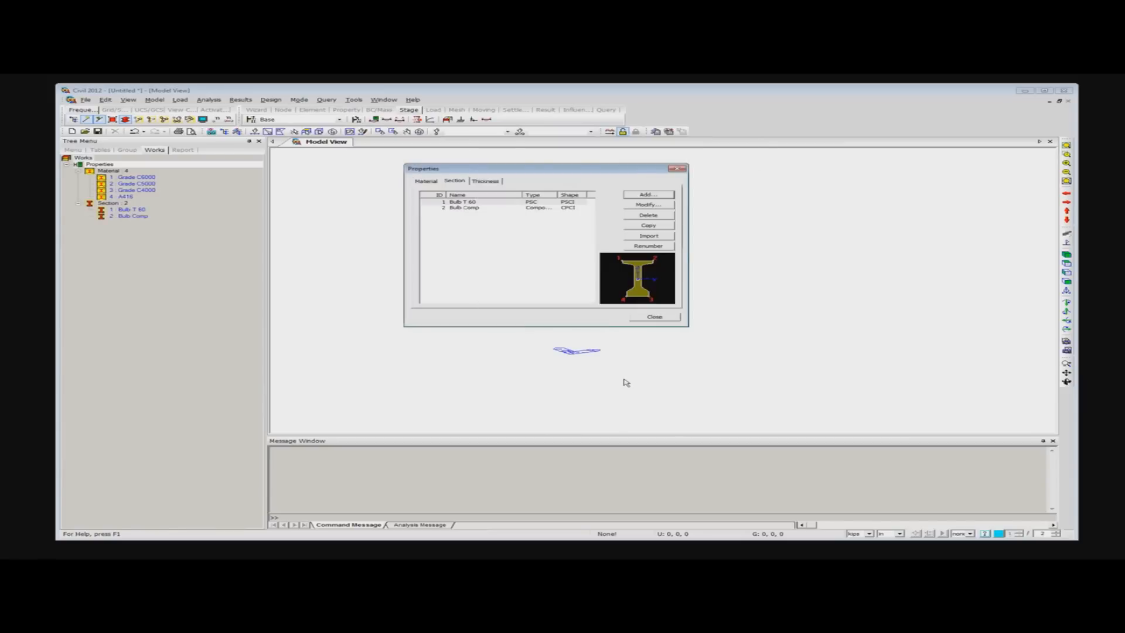
click(463, 208)
click(463, 203)
click(464, 208)
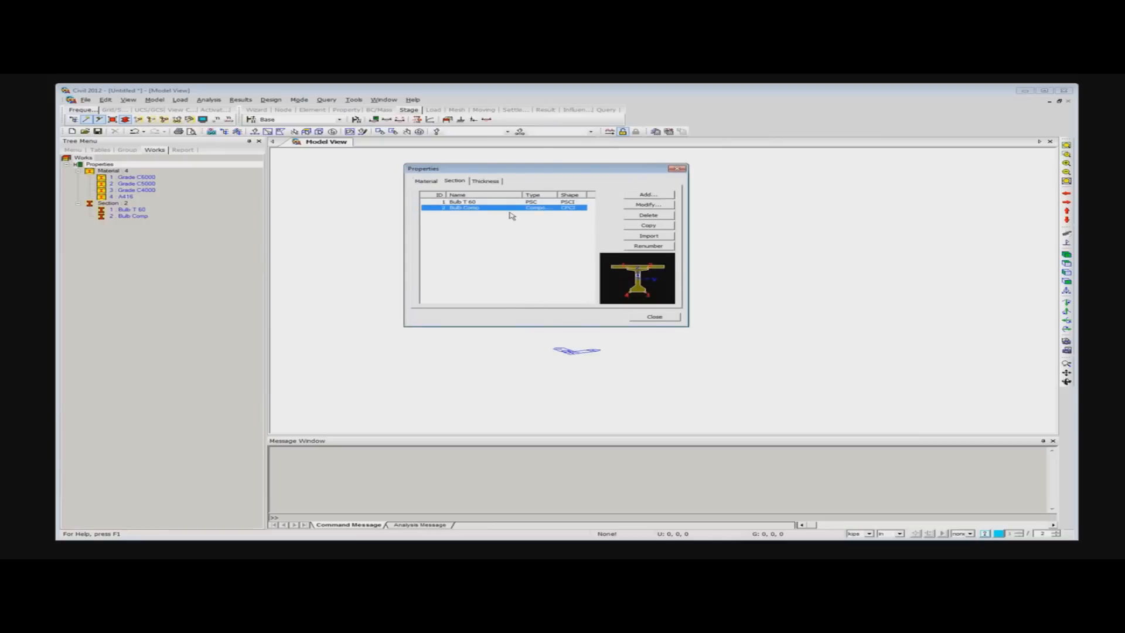
- Import all nine sections, from Bulb T-60 to Dummy Cross Beam 2, from the previous project, keeping their IDs, and close the properties
click(649, 236)
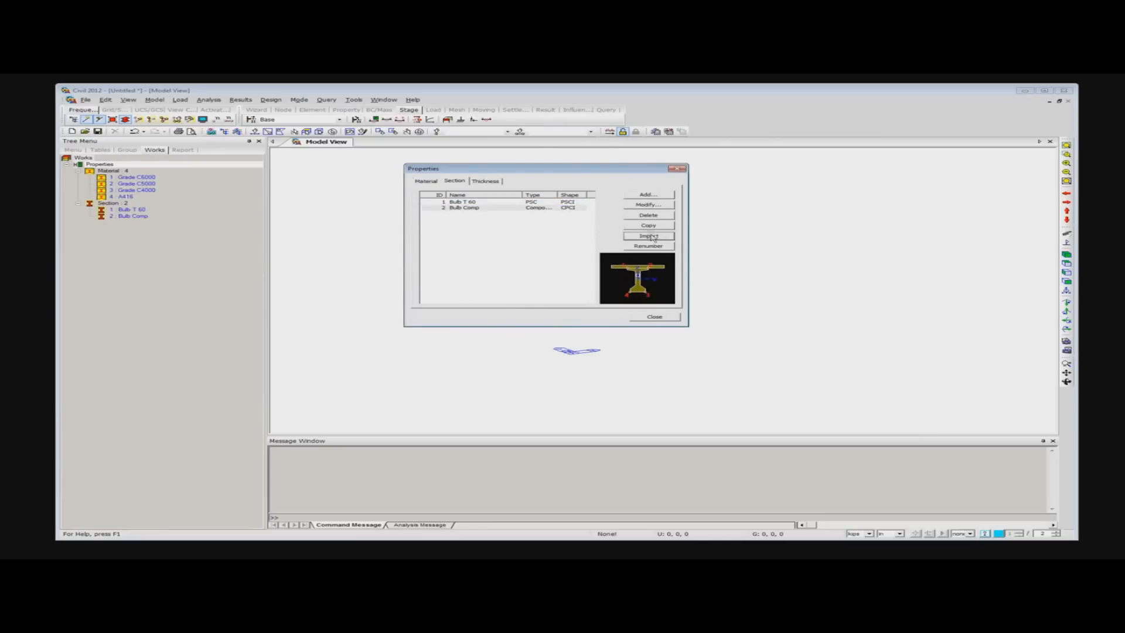
double_click(463, 262)
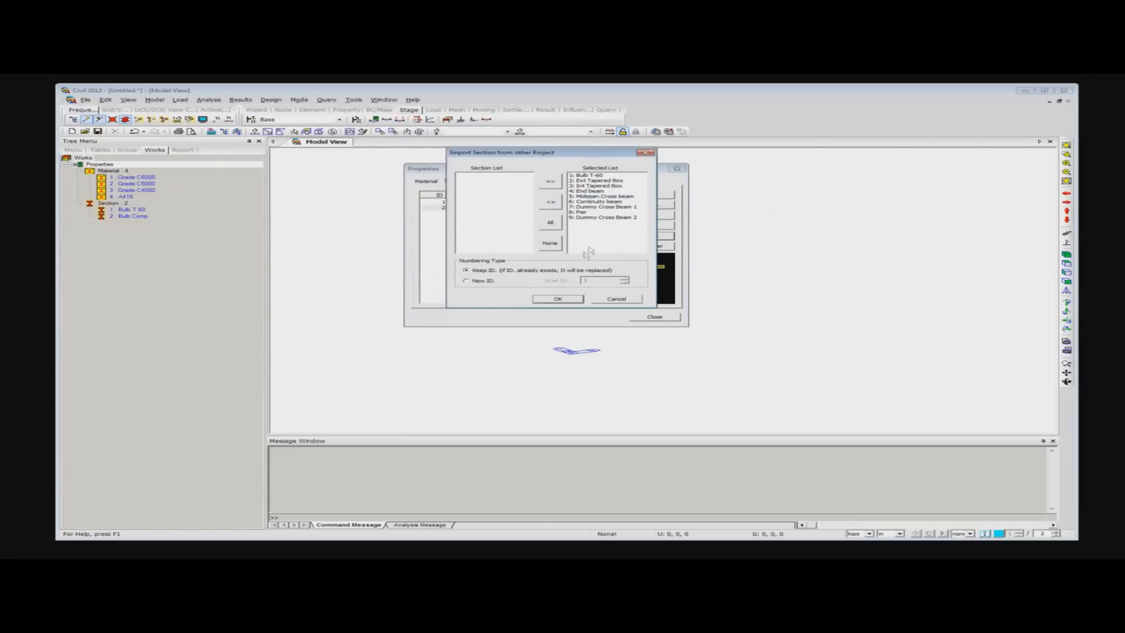
click(558, 299)
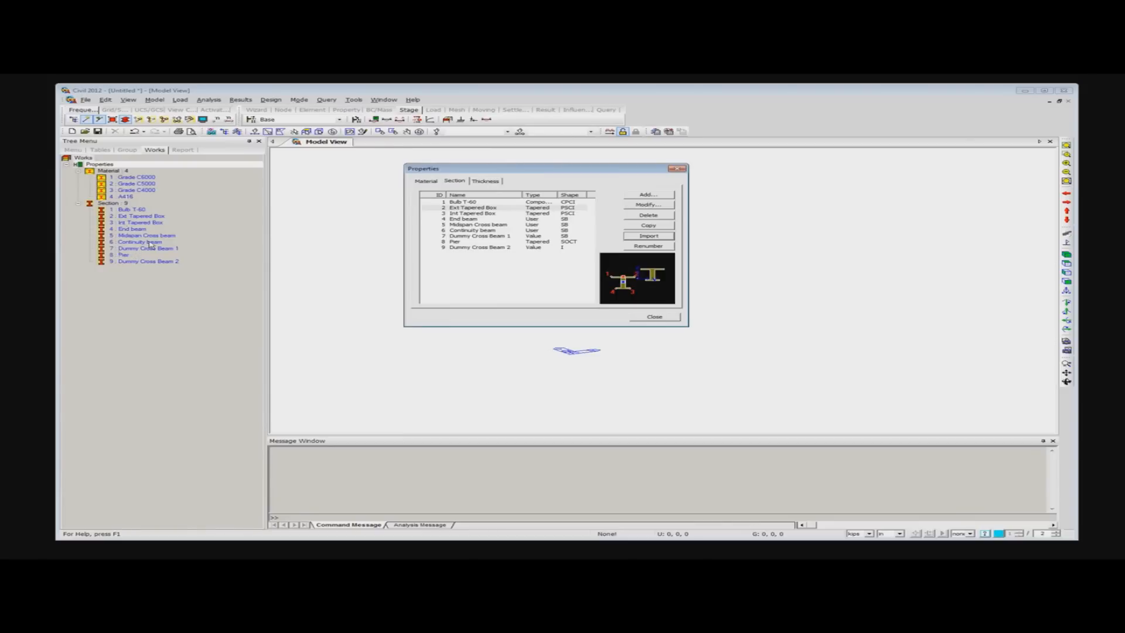
click(657, 319)
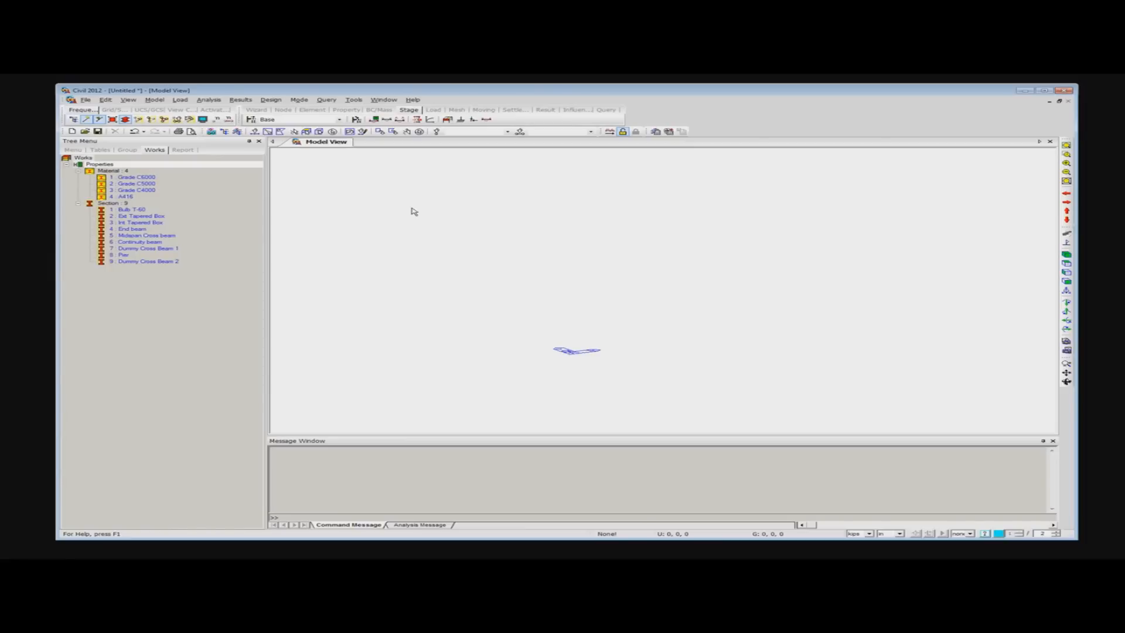
- Create a node at 0, 0, 0 with 10 copies spaced 0, 6.75, 0 and show the model in plan
right_click(357, 191)
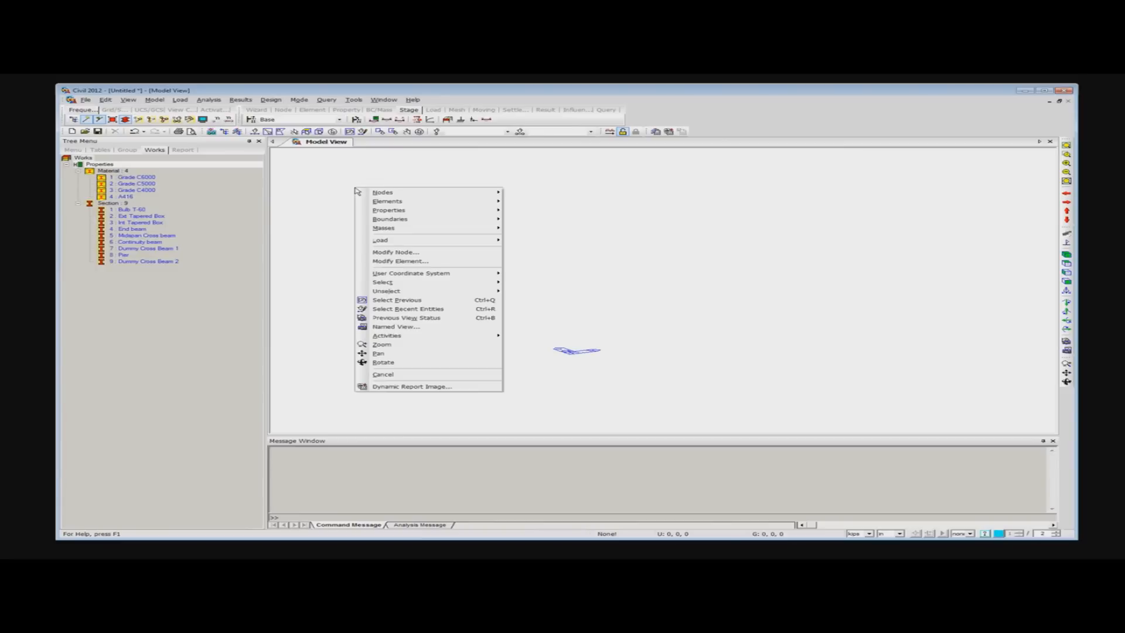
mouse_move(410, 194)
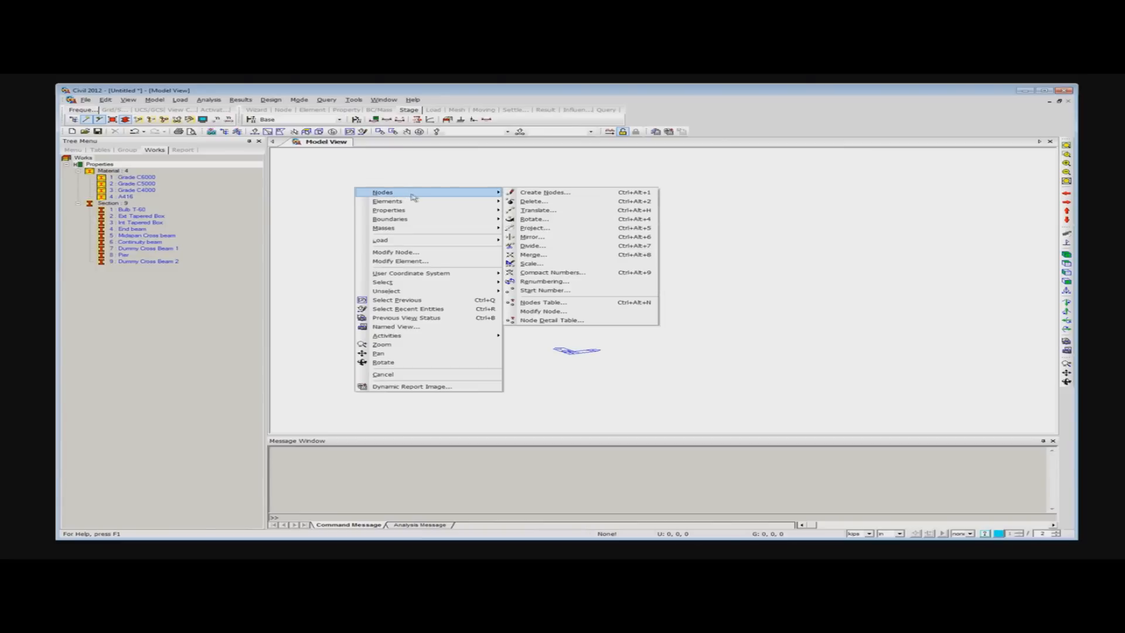
click(544, 197)
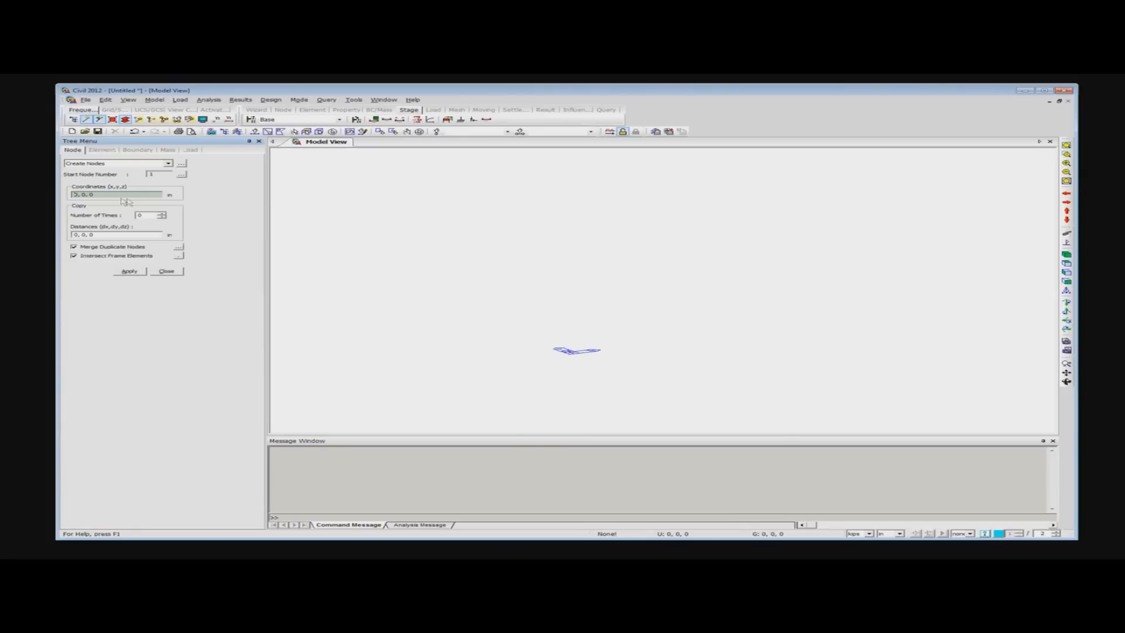
click(162, 214)
text(0)
click(85, 234)
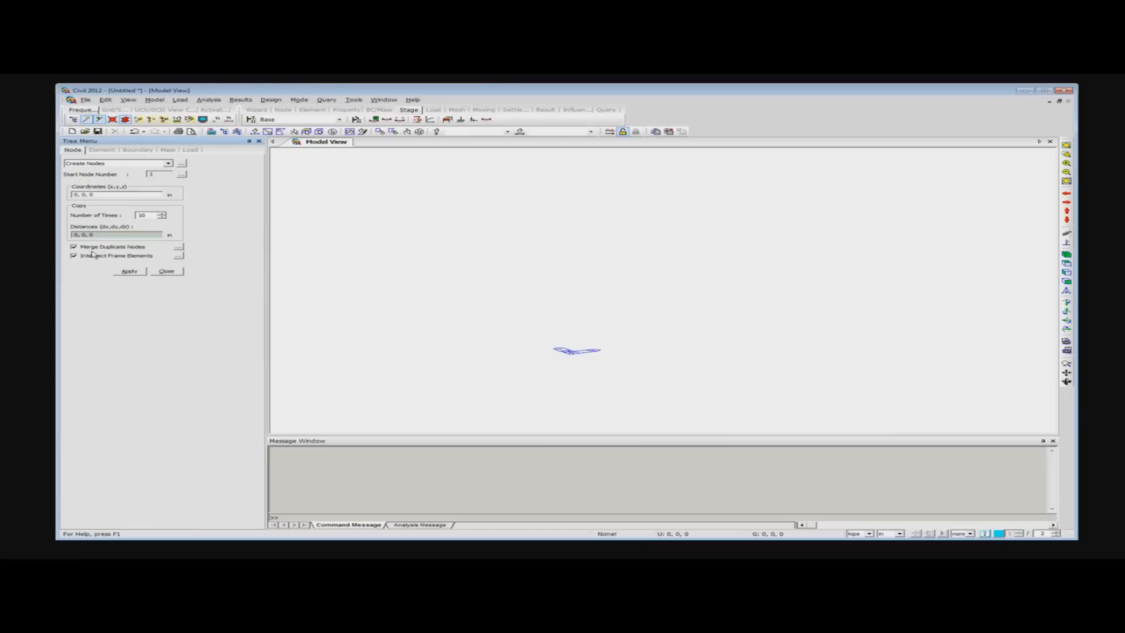
key(BackSpace)
text(6.75)
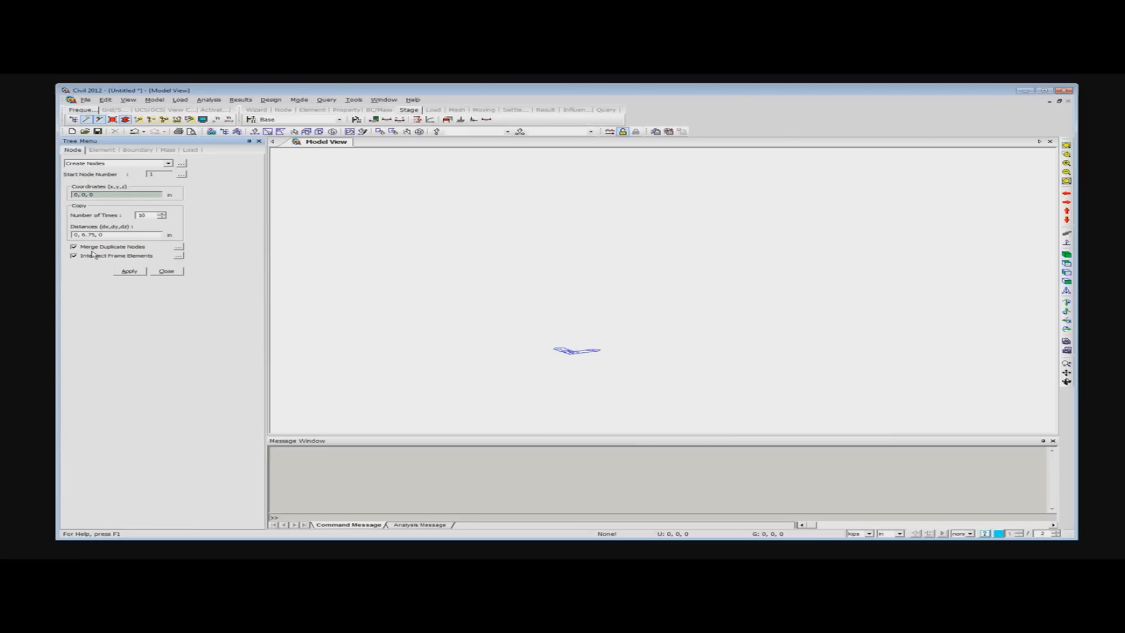
click(128, 271)
click(1066, 264)
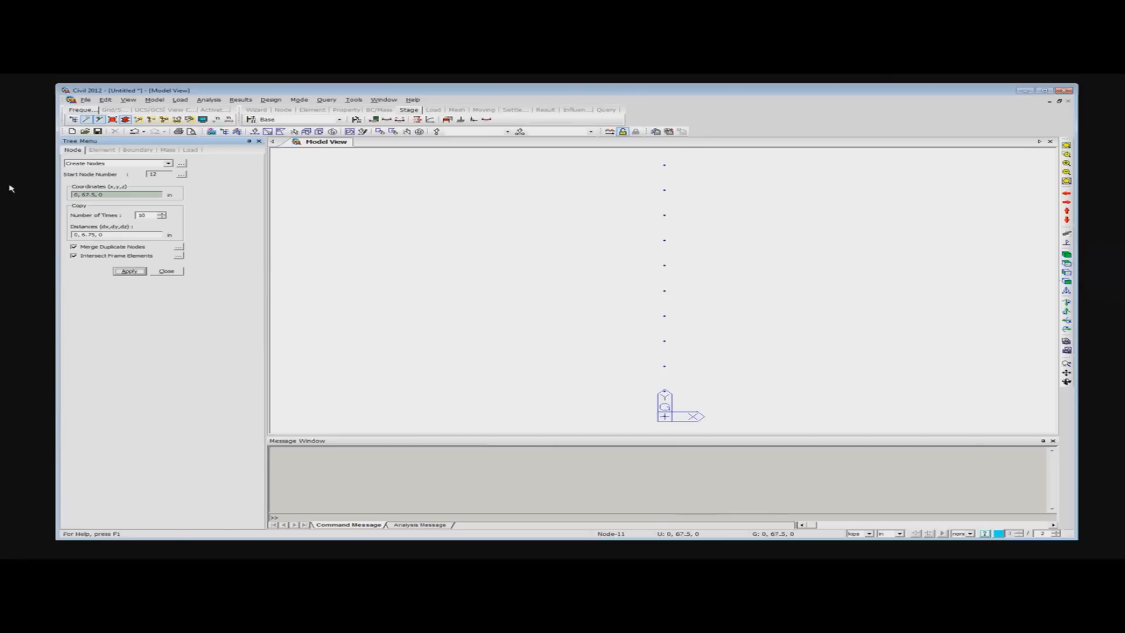
click(167, 270)
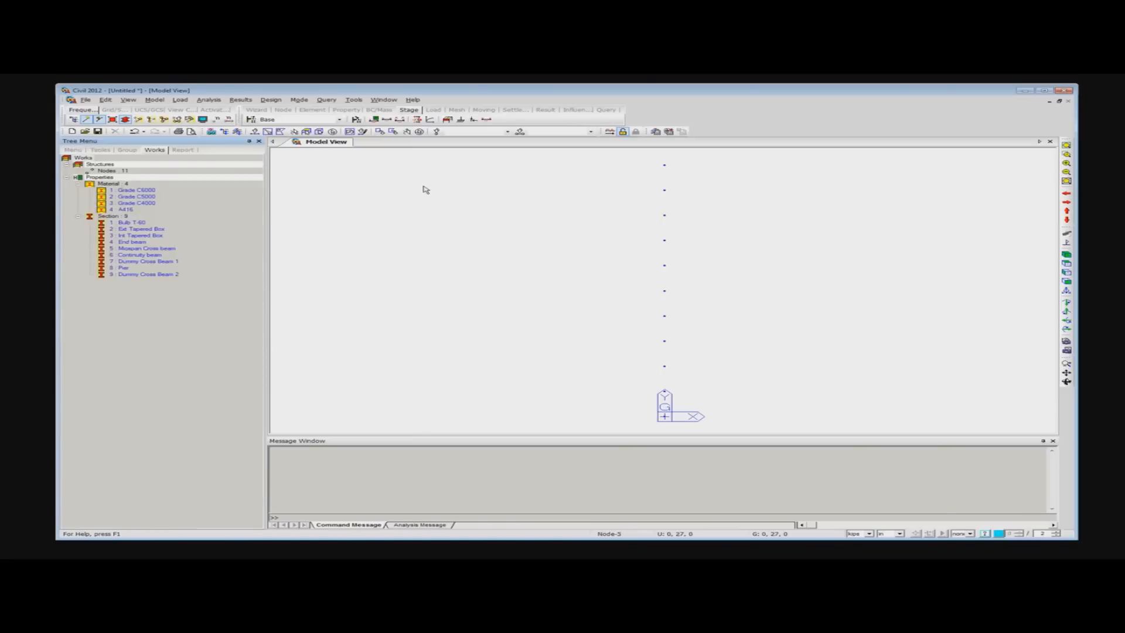
- Select all the nodes and rotate them by -2.5 degrees about the z-axis through 0, 0, 0 in Move mode
right_click(391, 177)
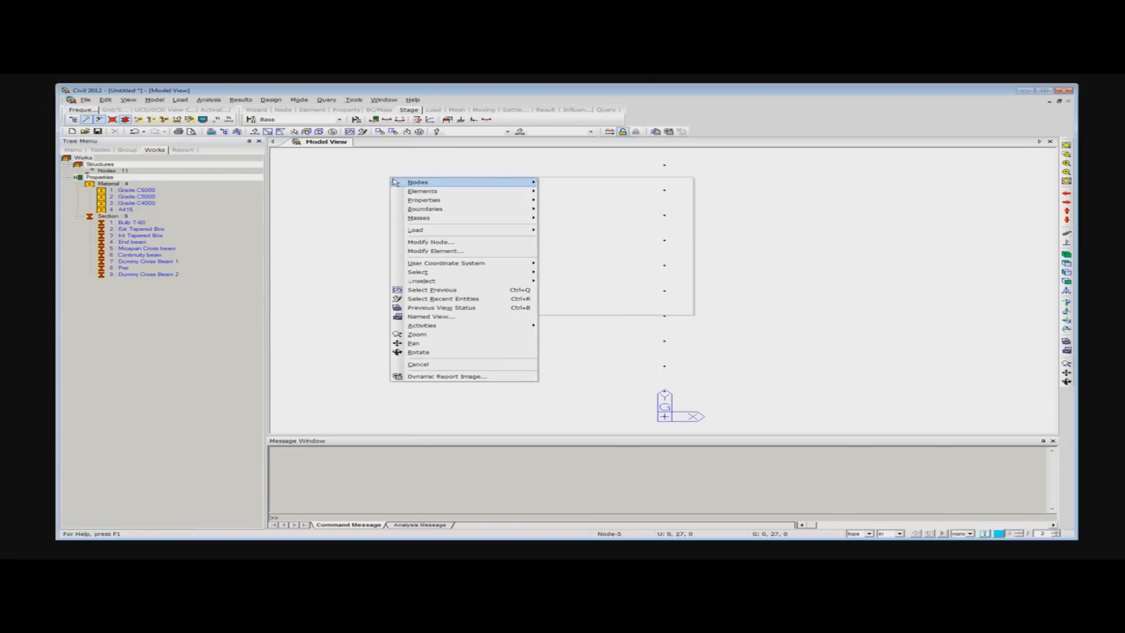
mouse_move(432, 186)
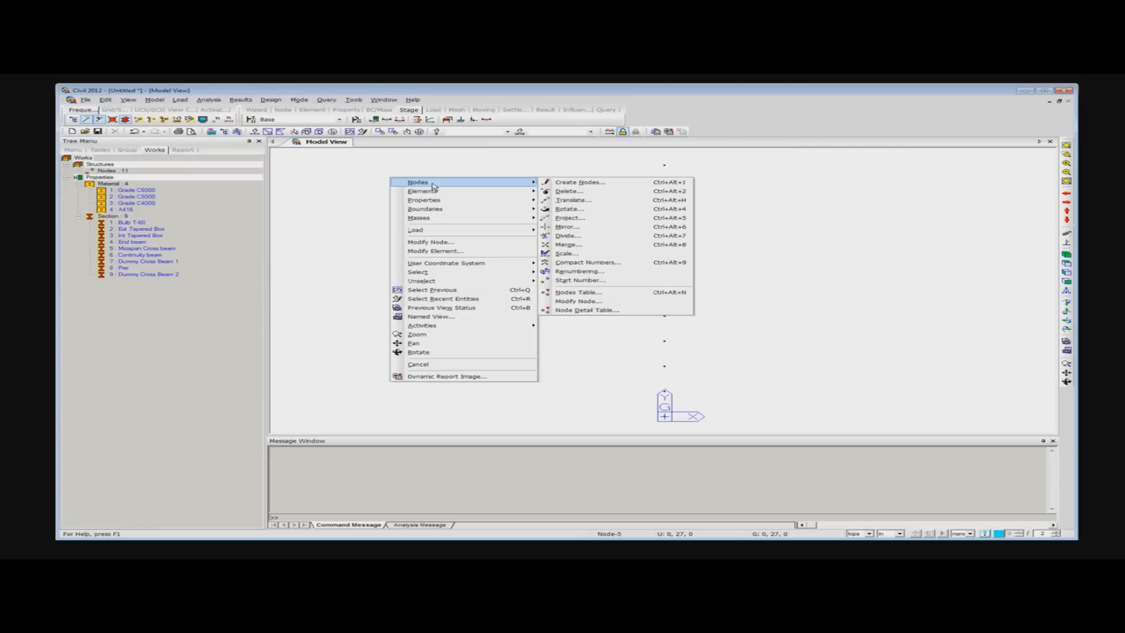
click(569, 210)
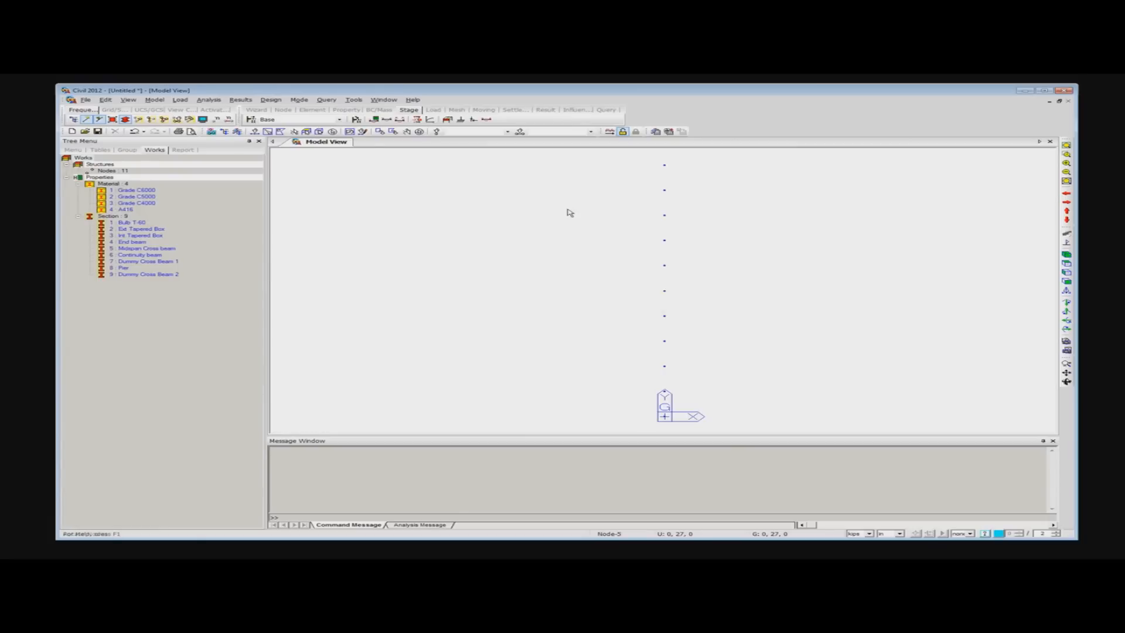
click(333, 131)
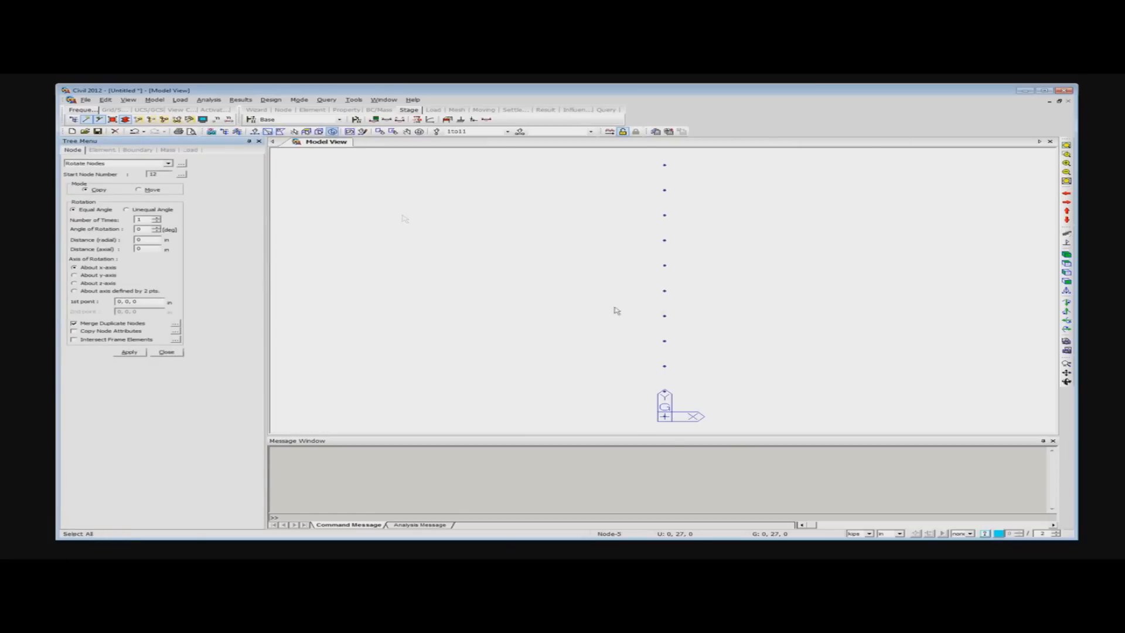
double_click(139, 229)
text(-2.5)
click(74, 284)
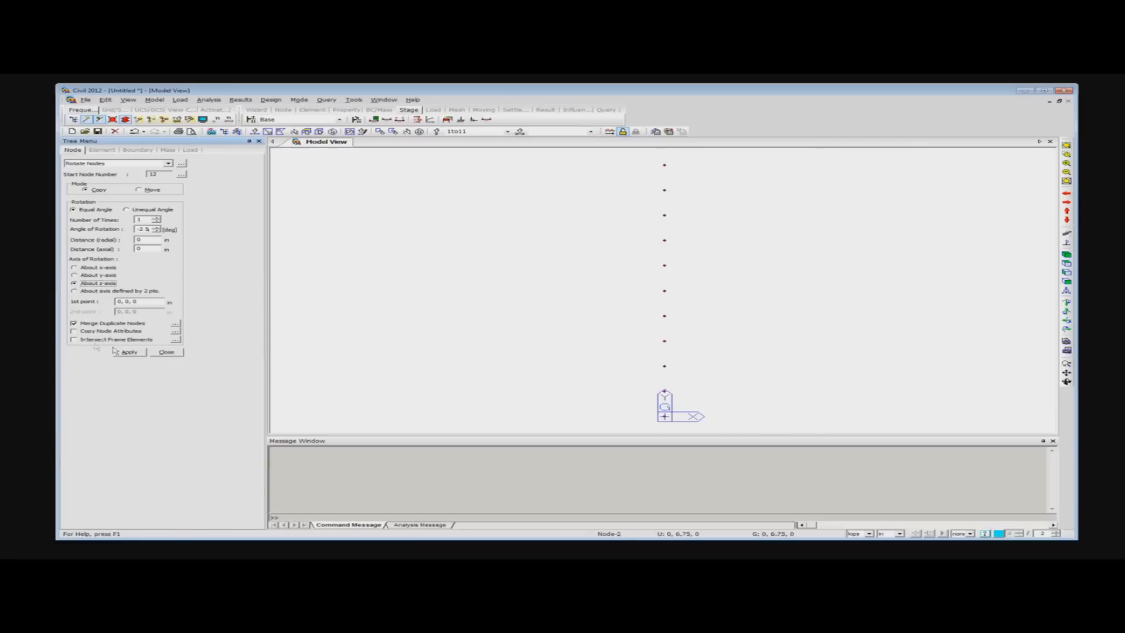
click(77, 331)
click(130, 353)
click(140, 191)
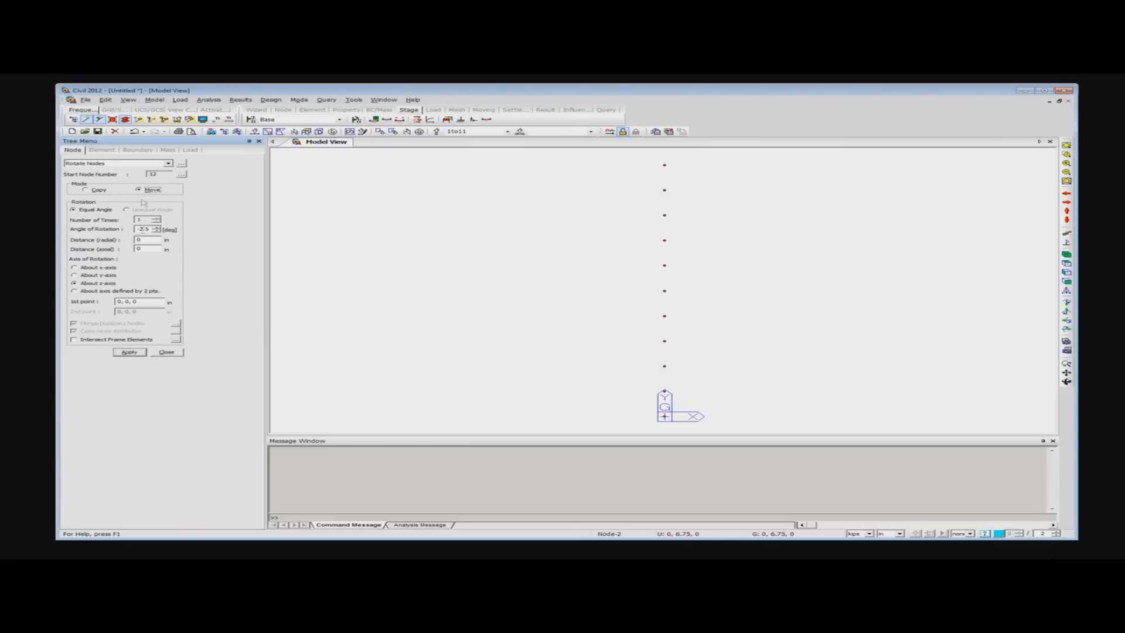
click(130, 352)
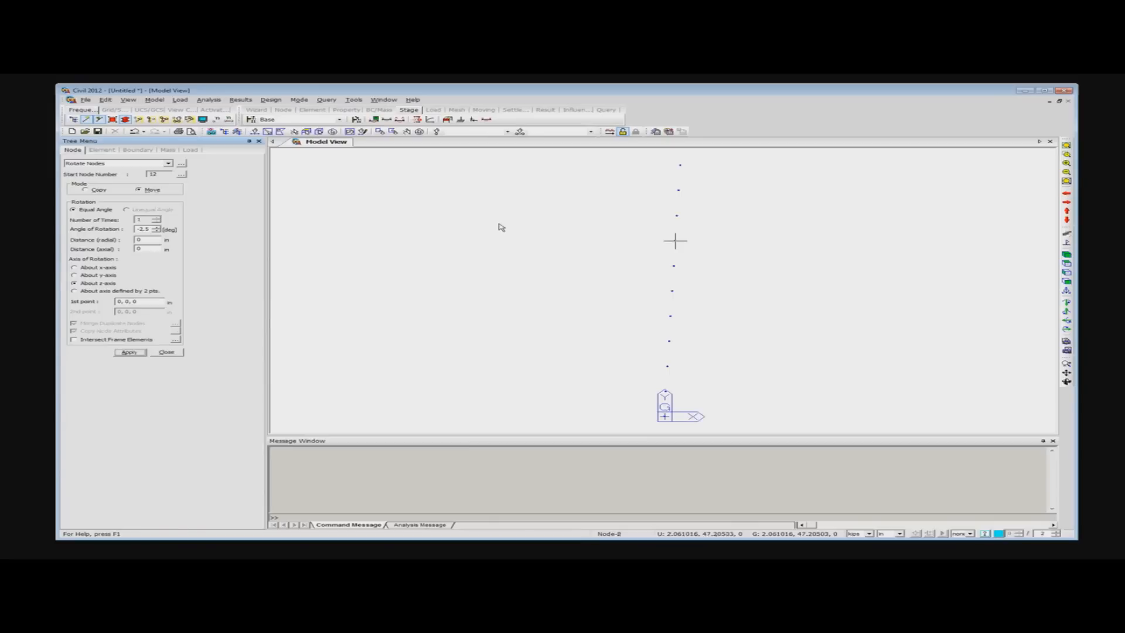
click(166, 352)
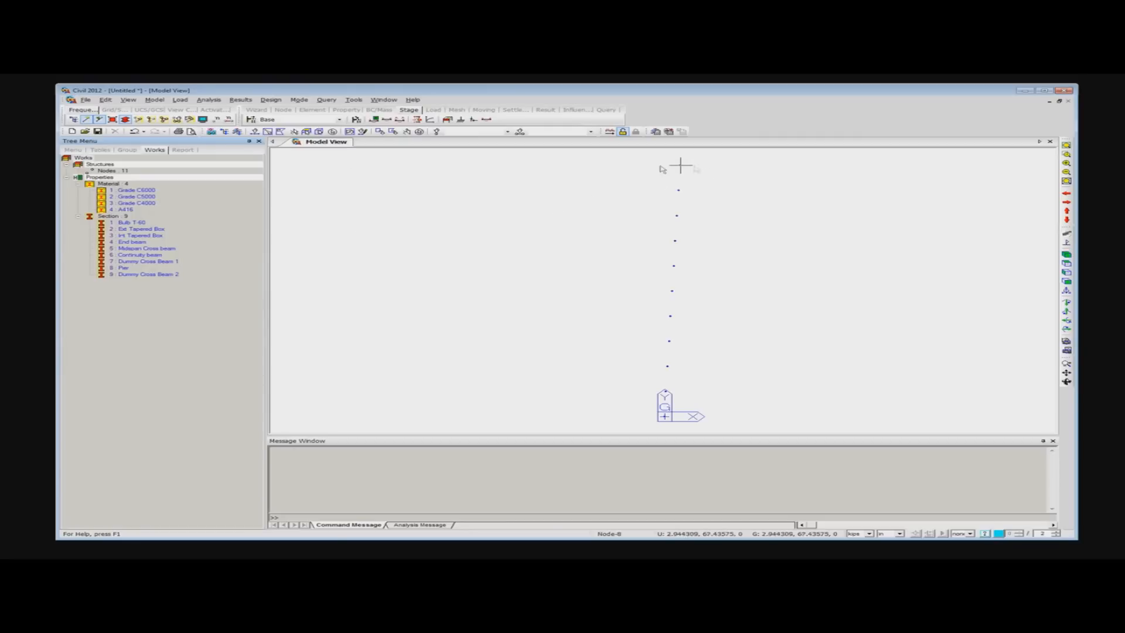
- Start extruding nodes into beam line elements with material Grade C6000 and section Dummy Cross Beam 2
right_click(347, 182)
mouse_move(381, 198)
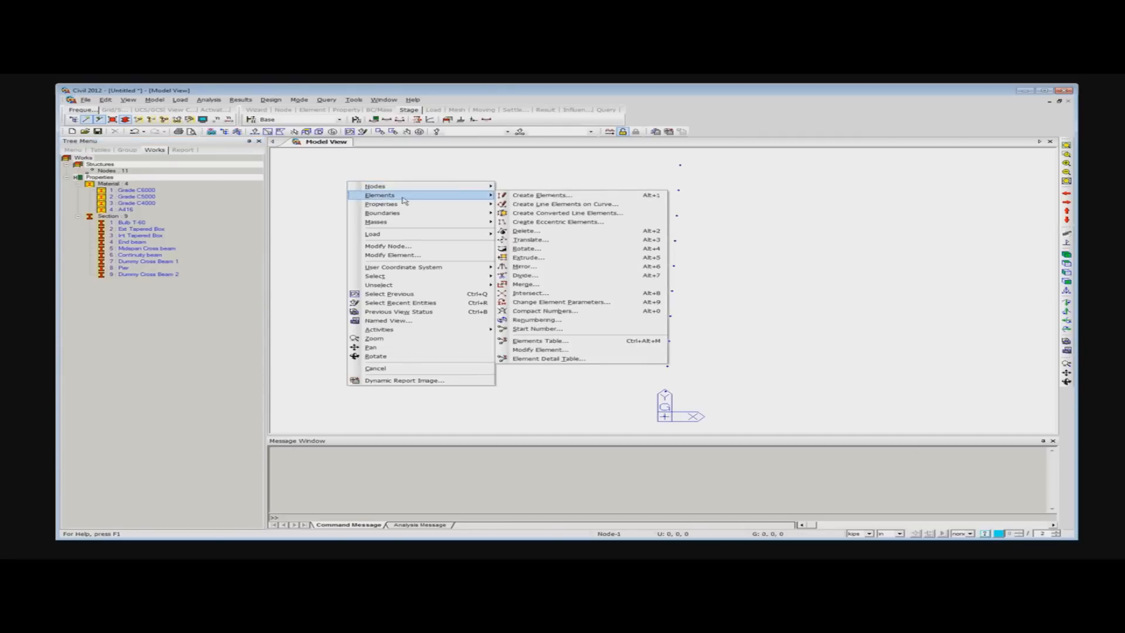
click(539, 258)
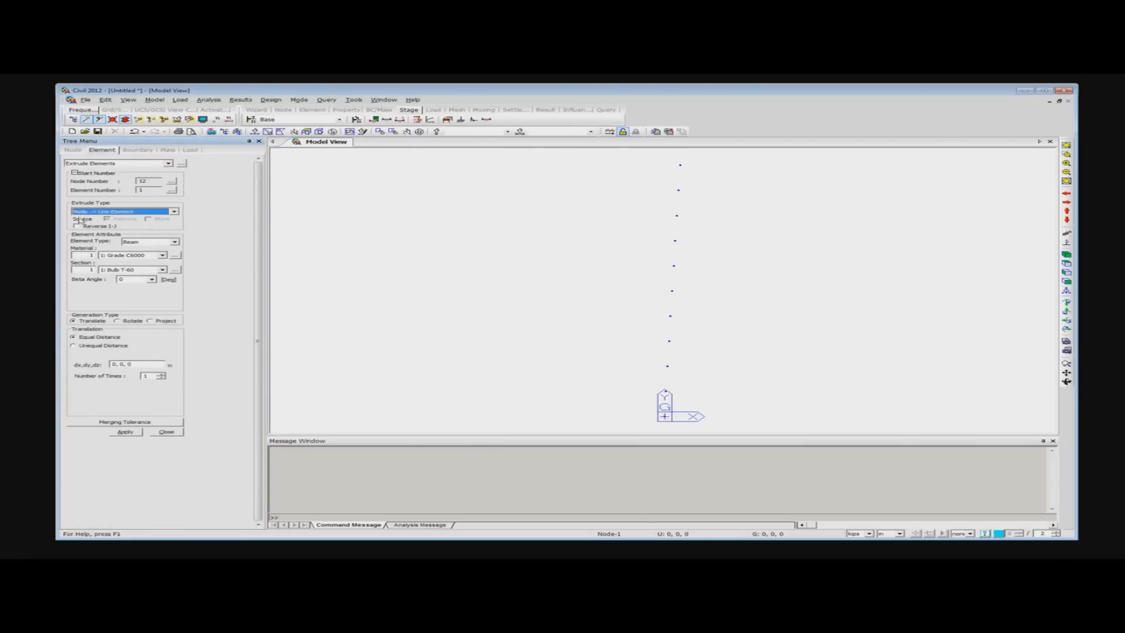
click(162, 257)
click(141, 263)
click(162, 270)
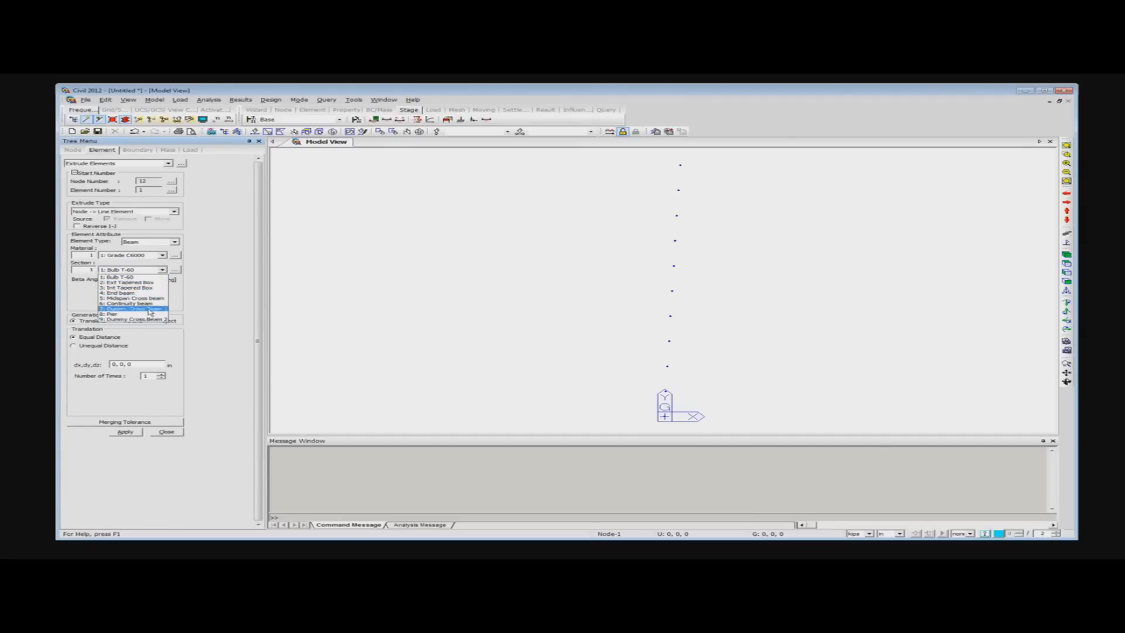
click(138, 319)
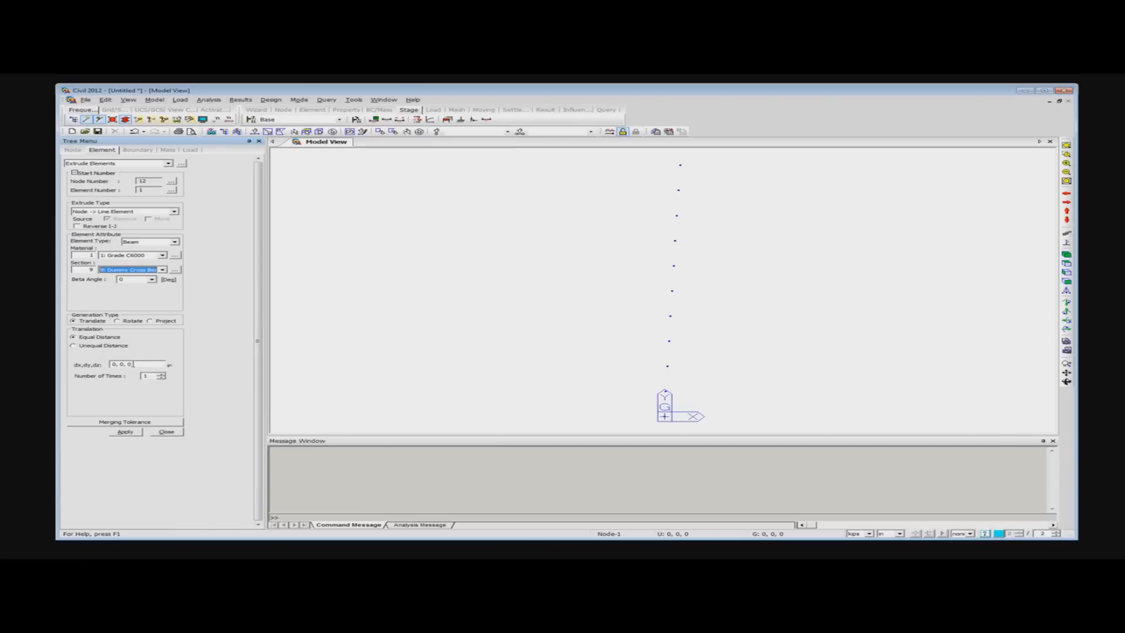
click(73, 345)
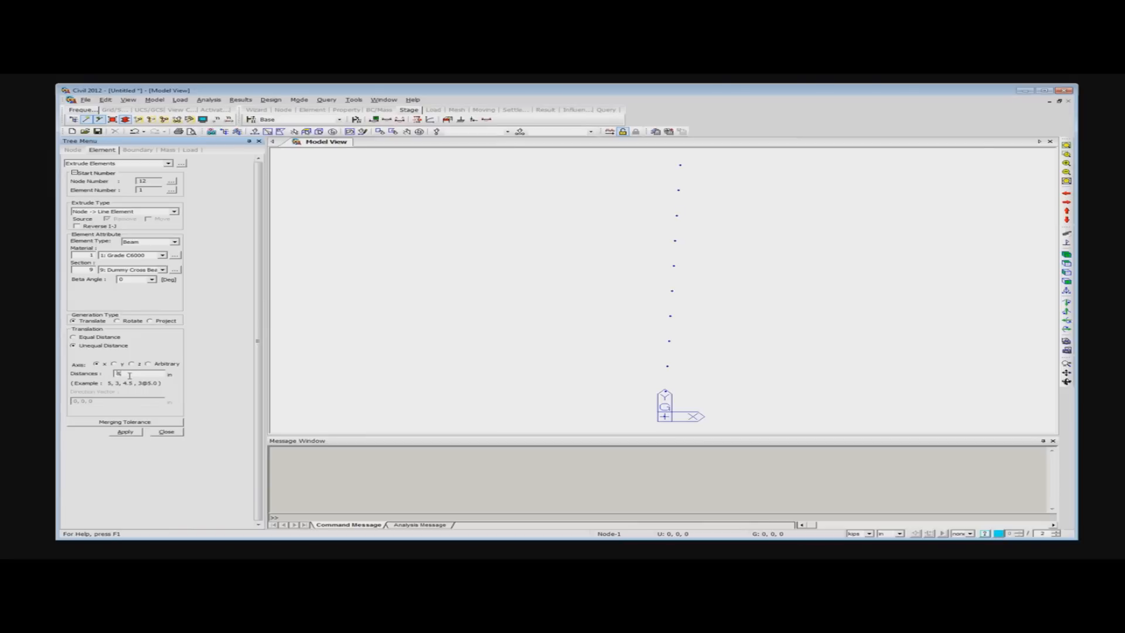
text(1)
text(,)
text( 4@)
text(11)
text(,)
text( 6)
text(@)
text(11)
text(.5)
key(Left)
key(Left)
key(Left)
key(Left)
key(Left)
key(Left)
key(Left)
key(Left)
key(Left)
key(Left)
key(Left)
key(Left)
key(Left)
key(Left)
key(Left)
key(Left)
key(Left)
key(Left)
key(Left)
key(Left)
- Select all the skewed nodes, extrude them into the longitudinal girder lines and show the model in plan
click(126, 433)
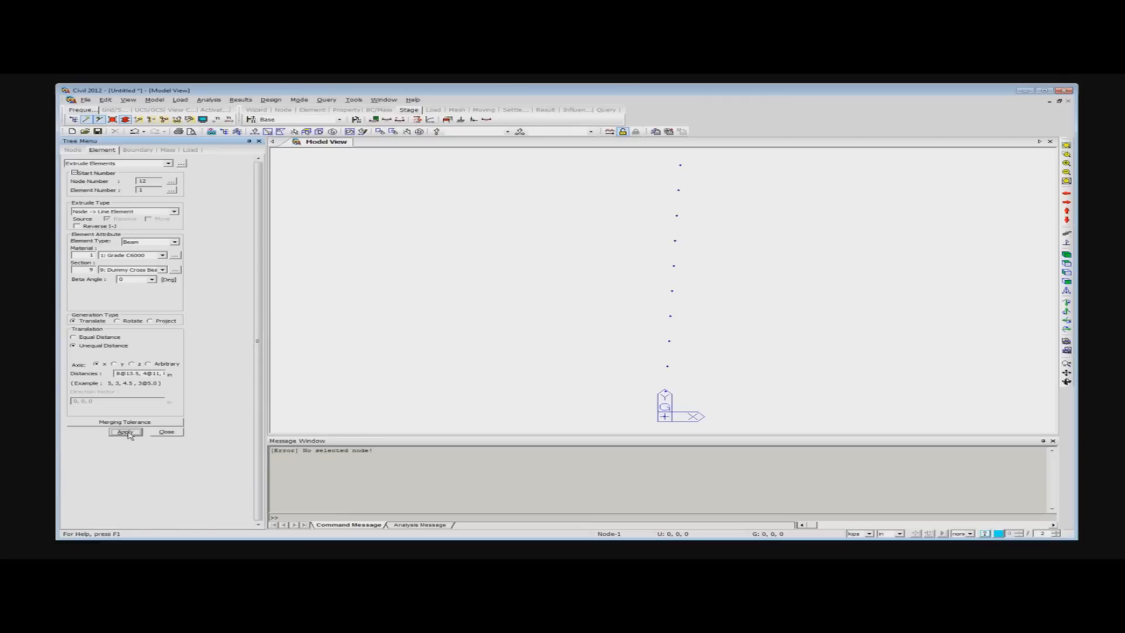
click(356, 120)
click(124, 432)
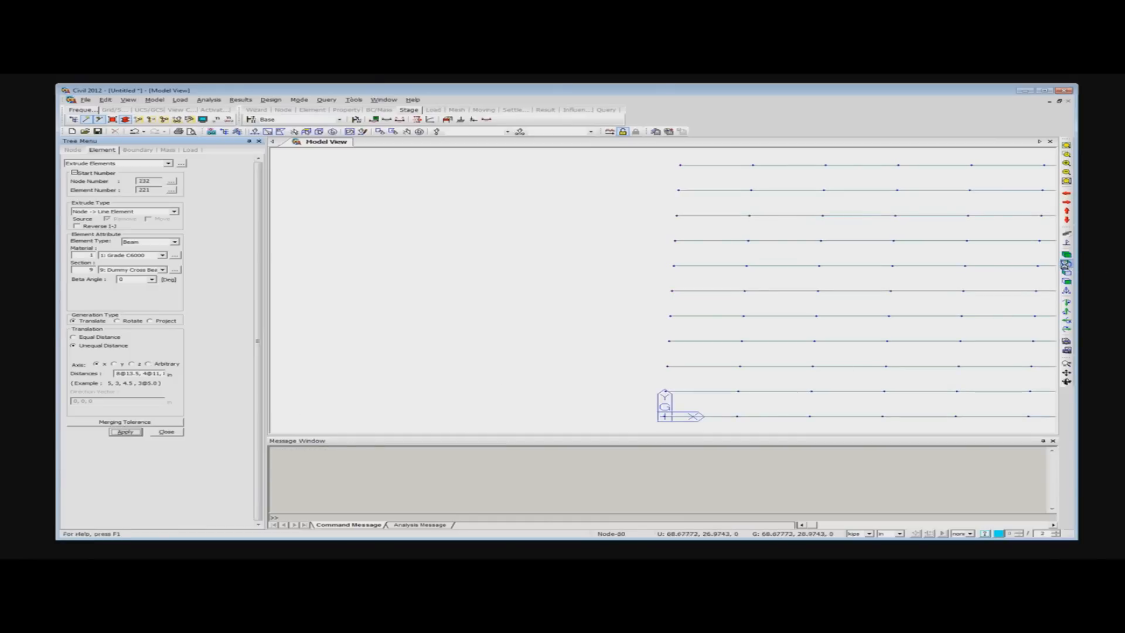
click(1066, 263)
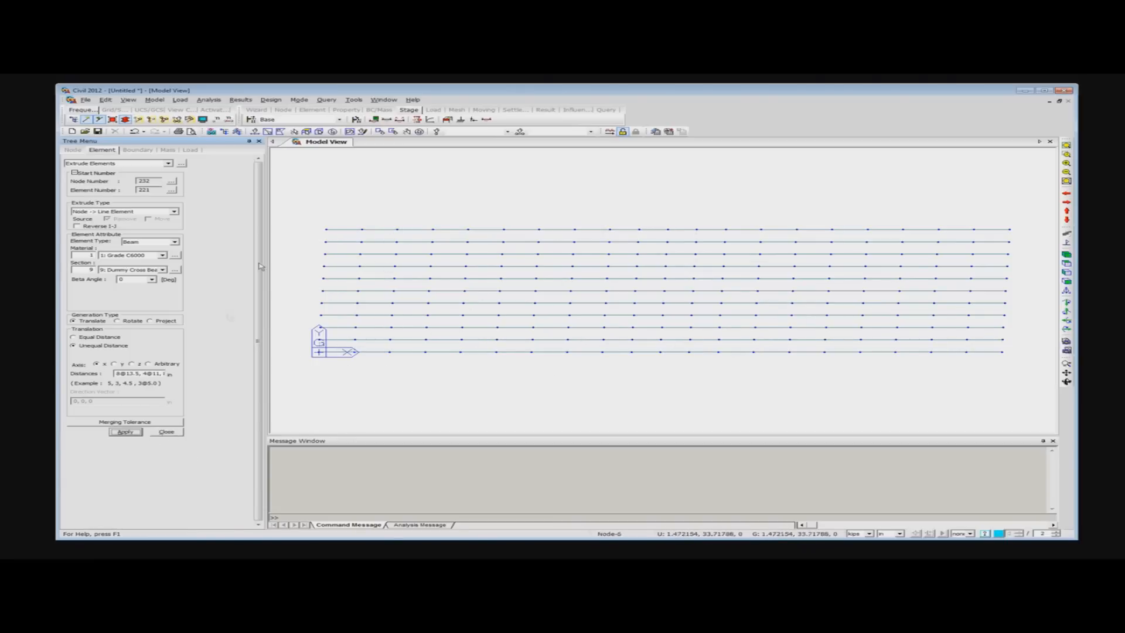
- Extrude the nodes of the girder line at y = 0 into cross beams, 10 times at the equal spacing picked between its adjacent skewed nodes
right_click(364, 171)
click(346, 167)
click(256, 132)
drag(310, 350, 1038, 368)
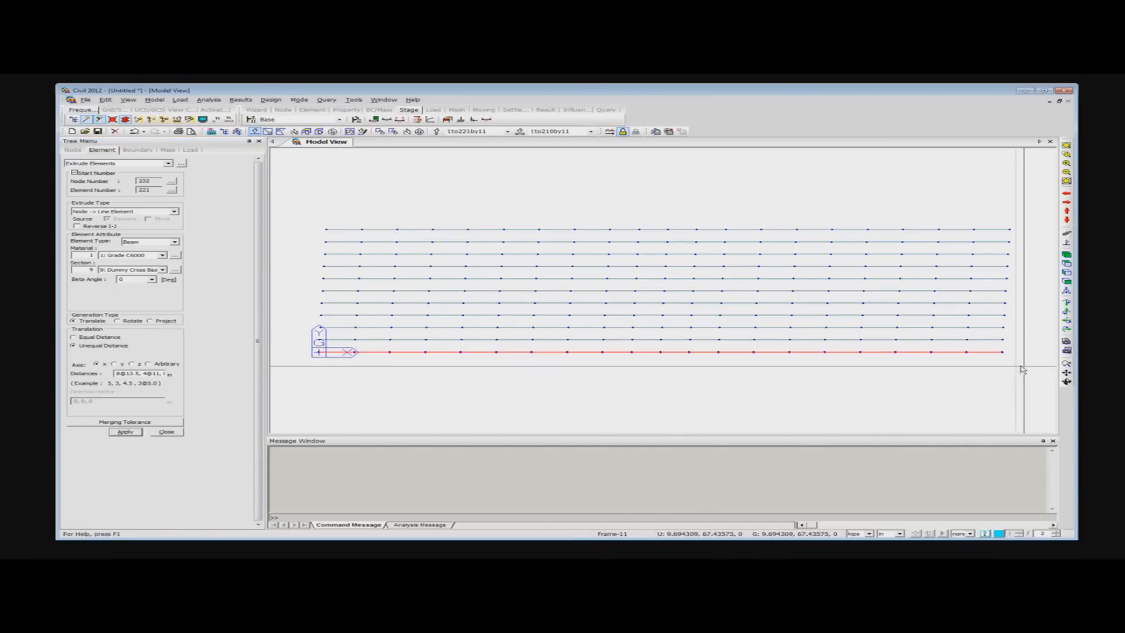
right_click(366, 174)
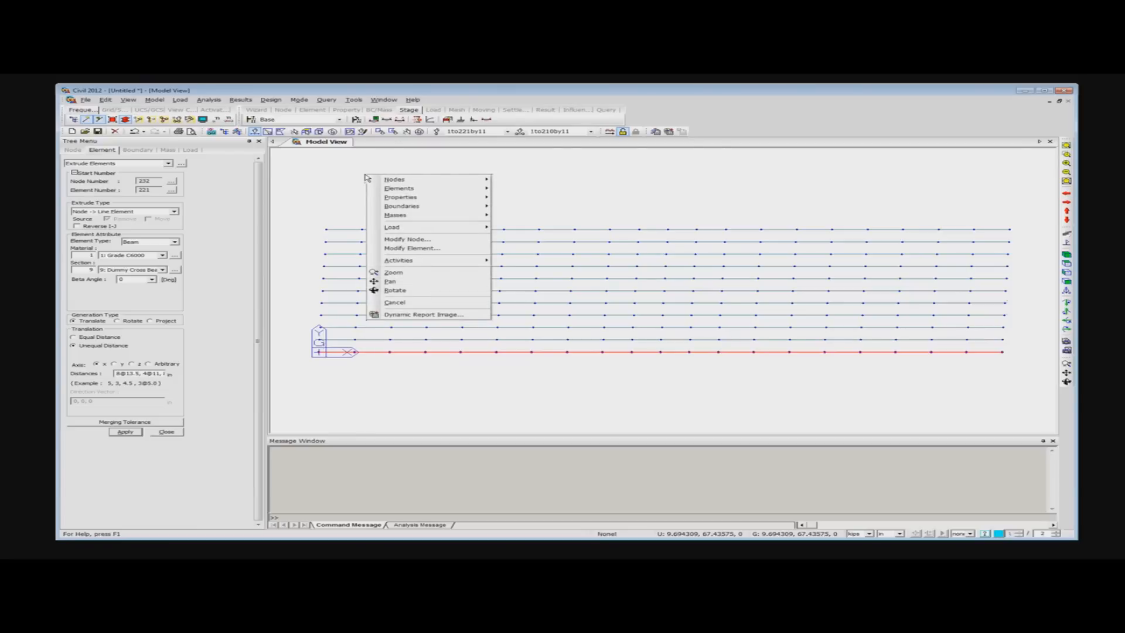
mouse_move(398, 188)
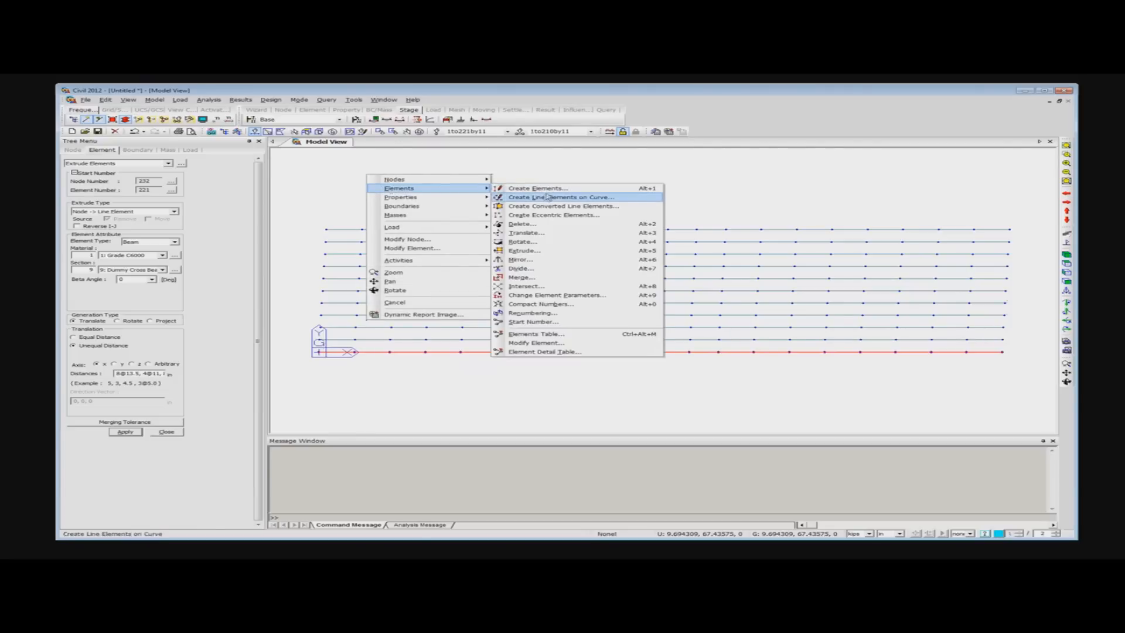
key(Escape)
key(Escape)
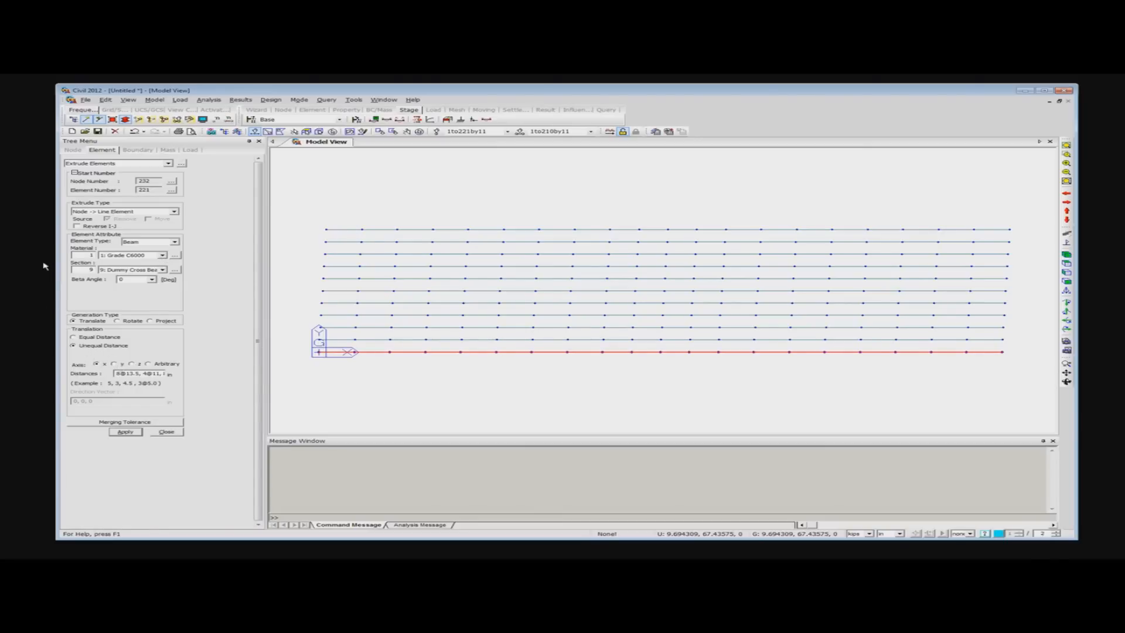
click(76, 338)
click(130, 365)
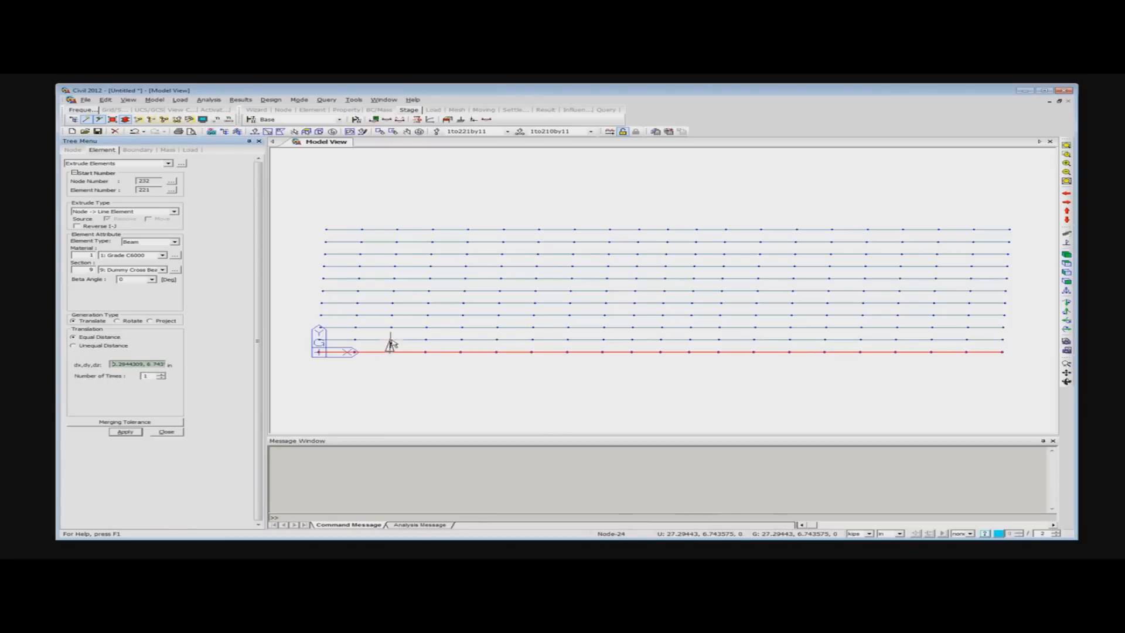
mouse_move(391, 345)
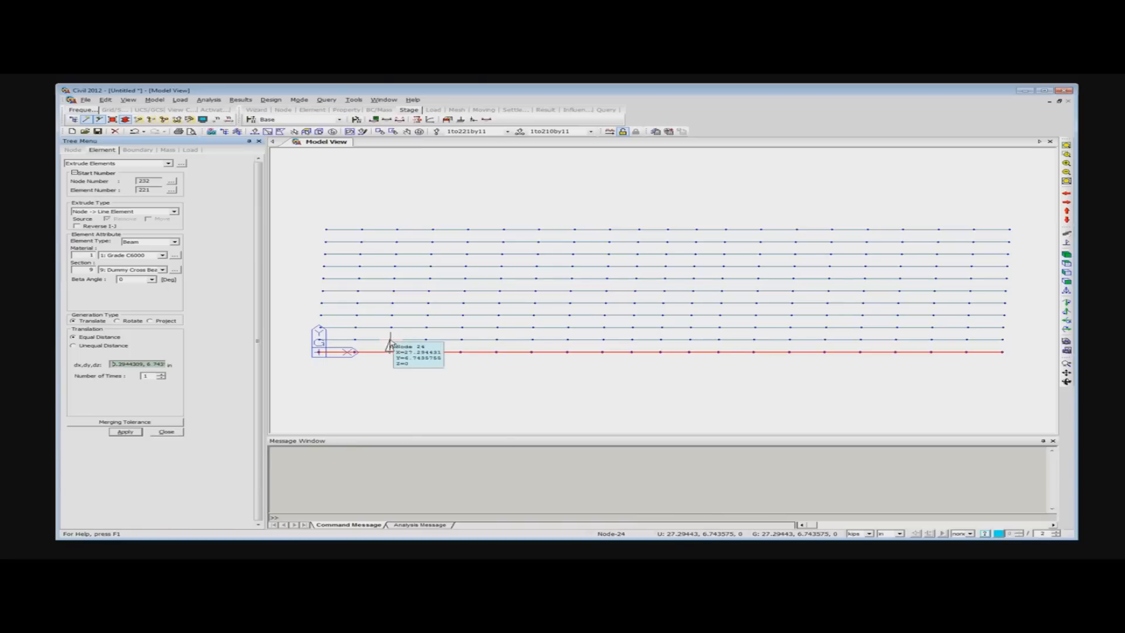
click(390, 345)
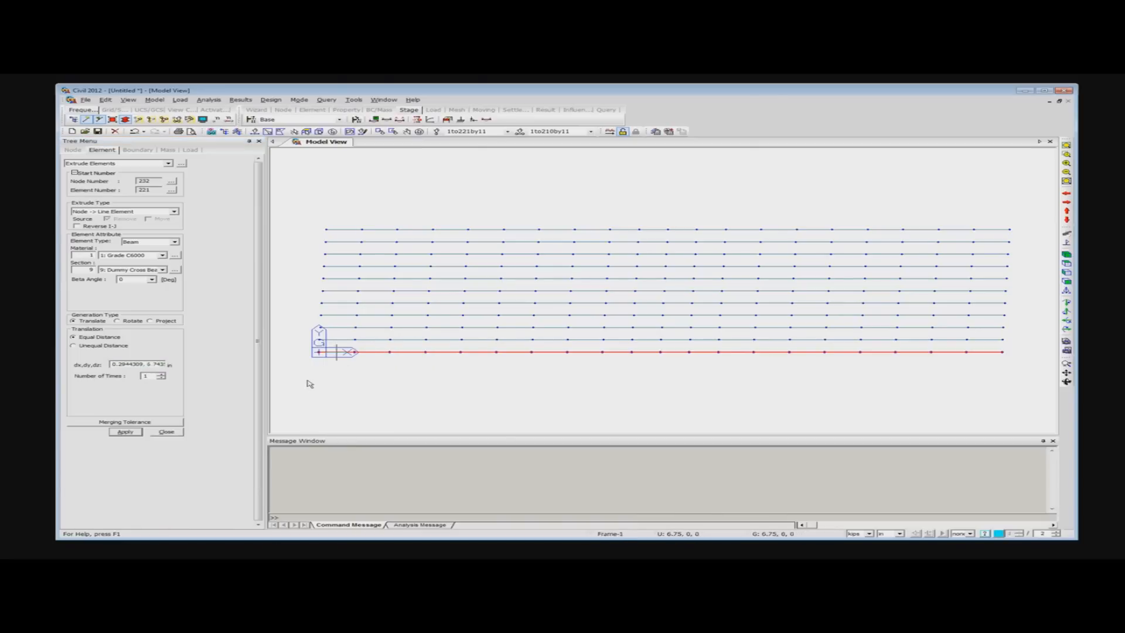
double_click(146, 376)
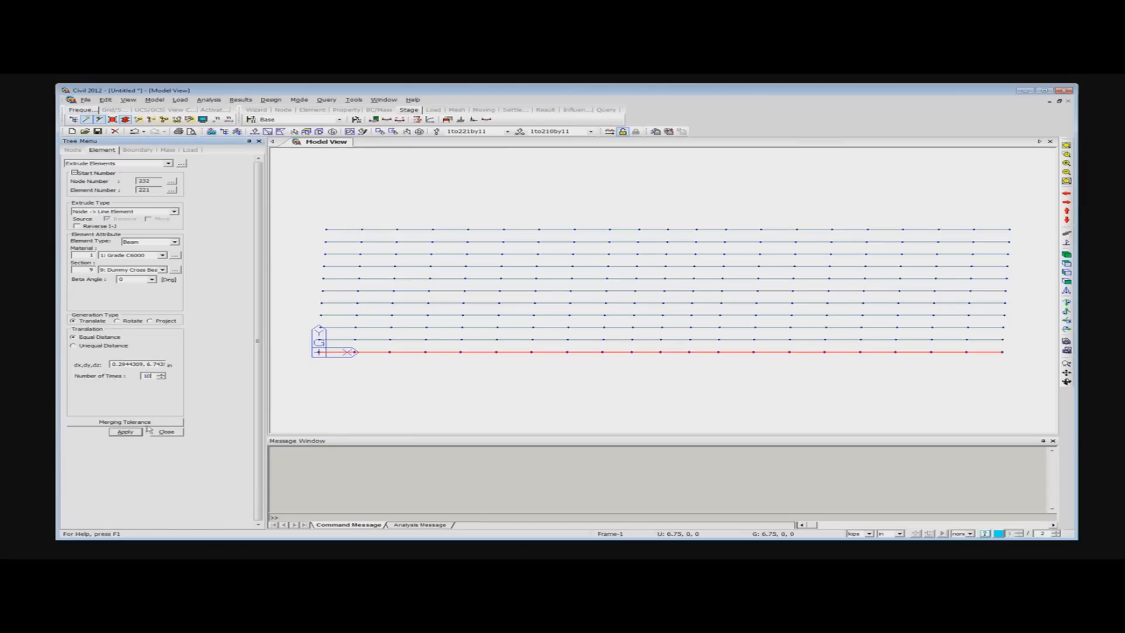
click(124, 432)
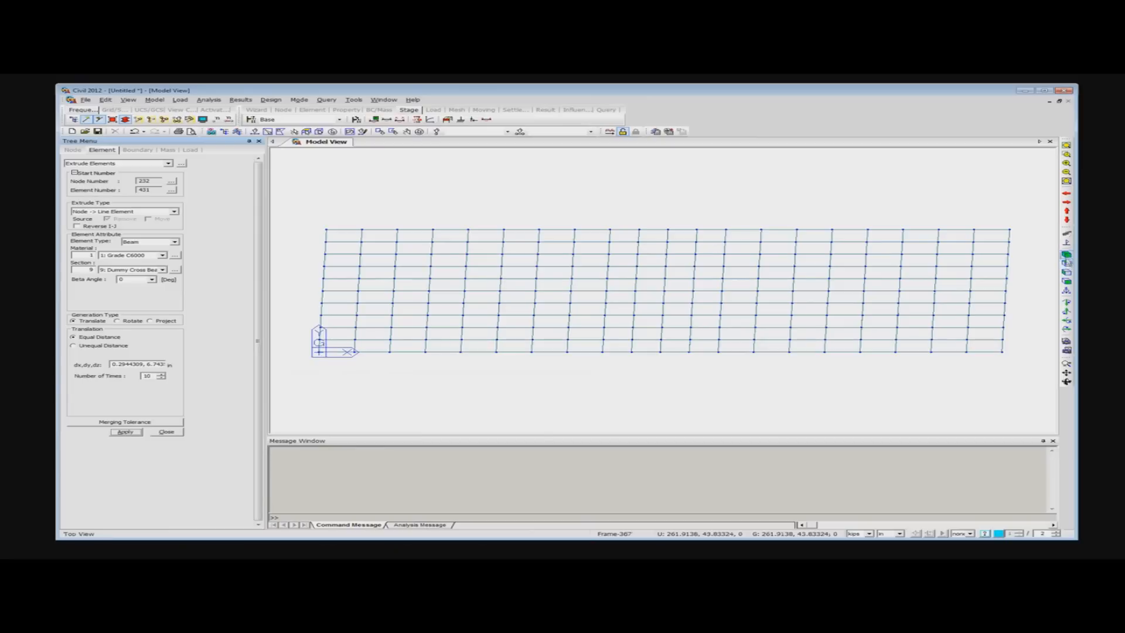
- Check the beam grid in isometric and plan views and close the element extrusion
click(1066, 256)
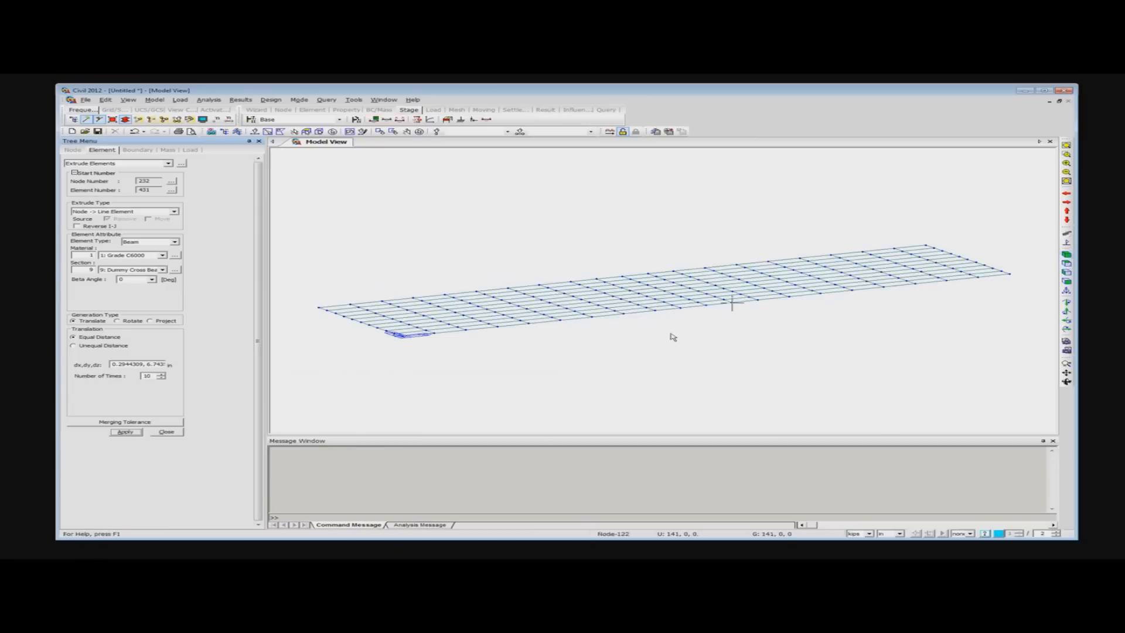
mouse_move(660, 319)
middle_down()
mouse_move(661, 343)
mouse_move(678, 332)
mouse_move(667, 337)
mouse_move(674, 349)
middle_up()
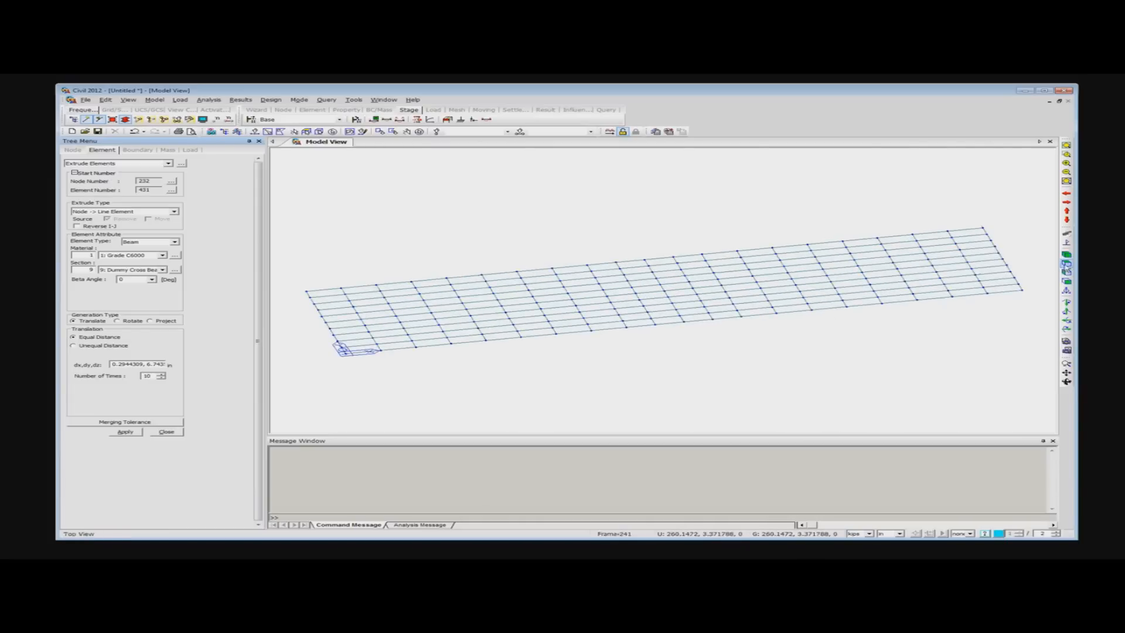
click(1067, 263)
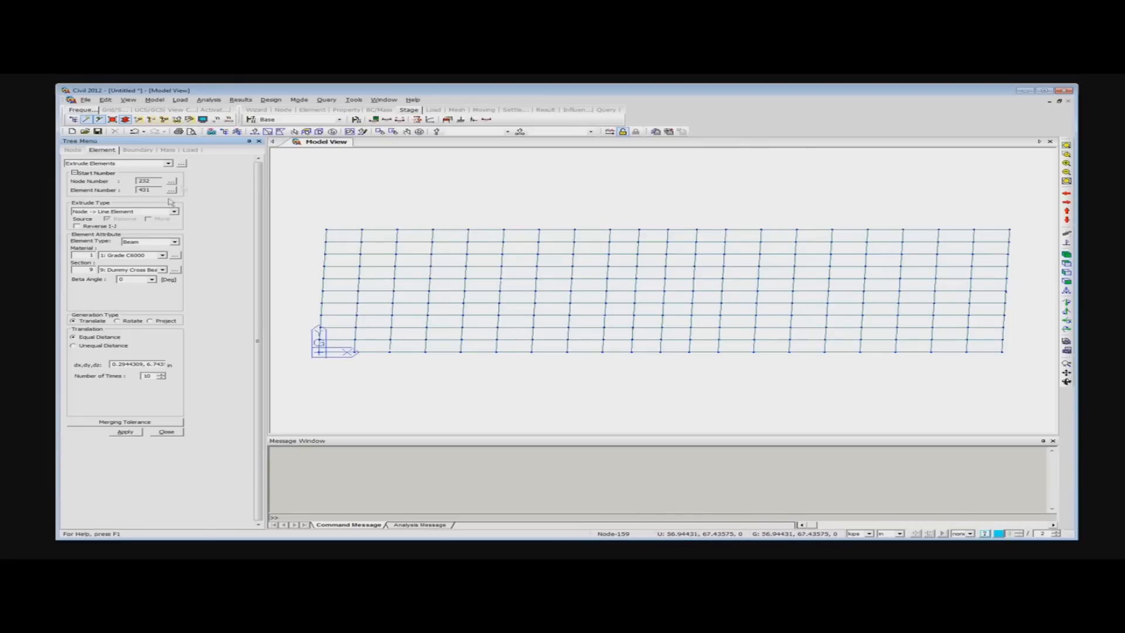
click(166, 432)
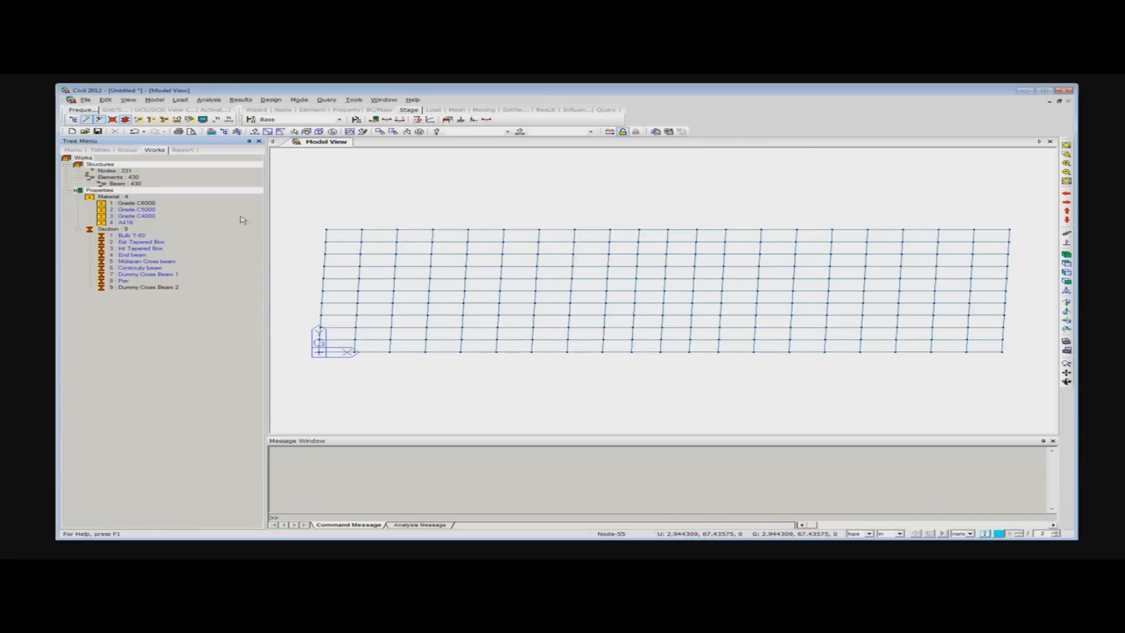
- Copy nodes 113 and 119 on the middle cross beam line once by 0, 0, -8, including their node attributes
right_click(398, 165)
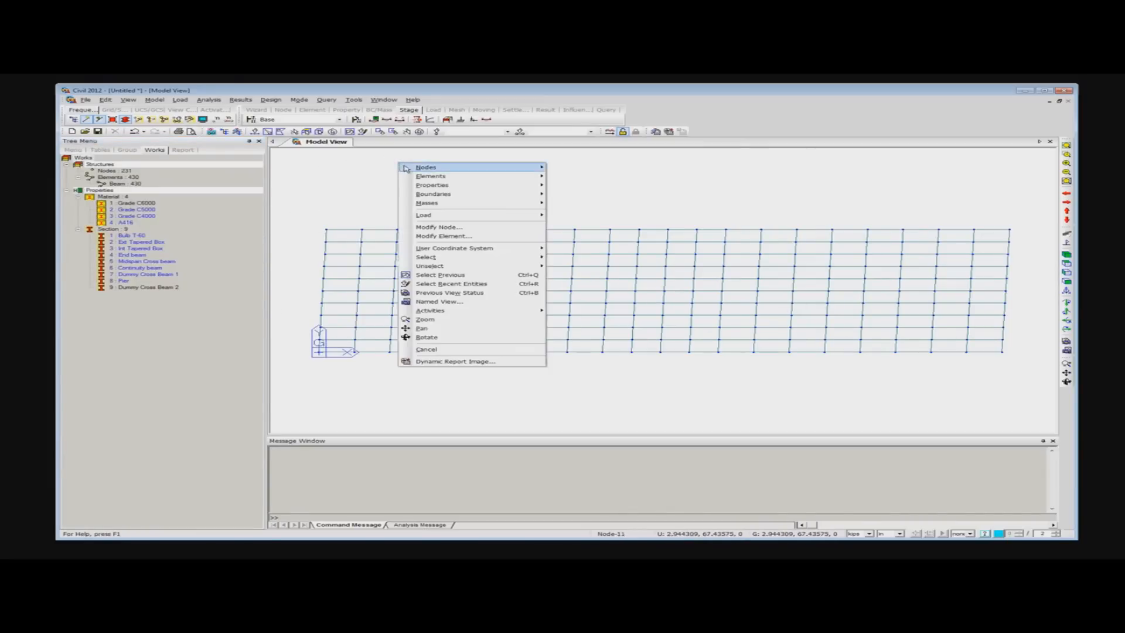
click(332, 156)
click(255, 131)
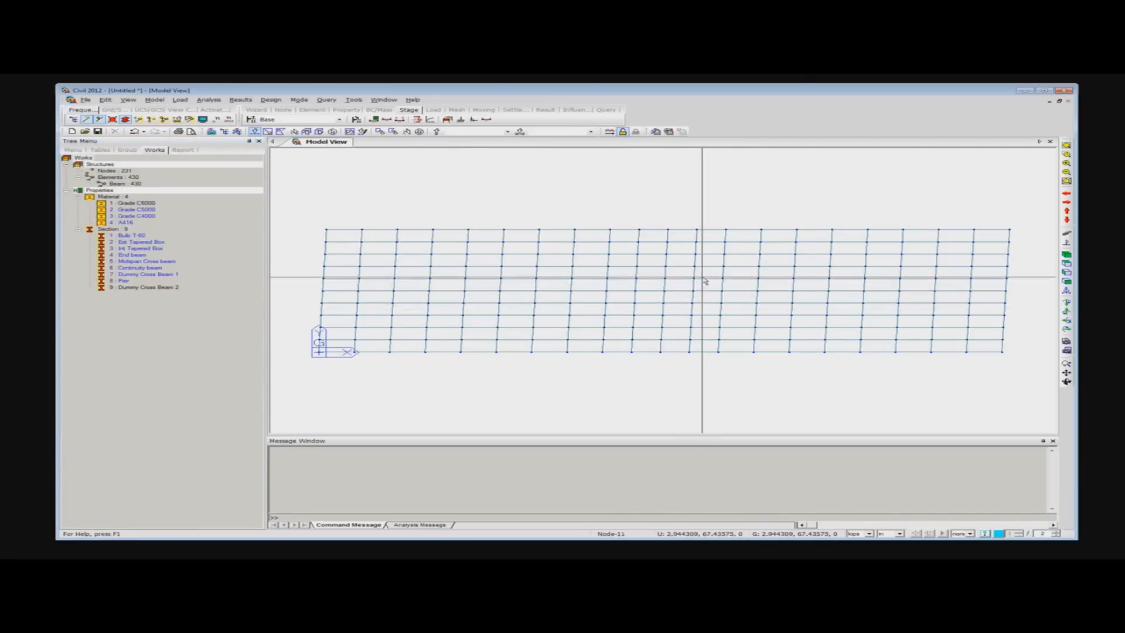
click(668, 255)
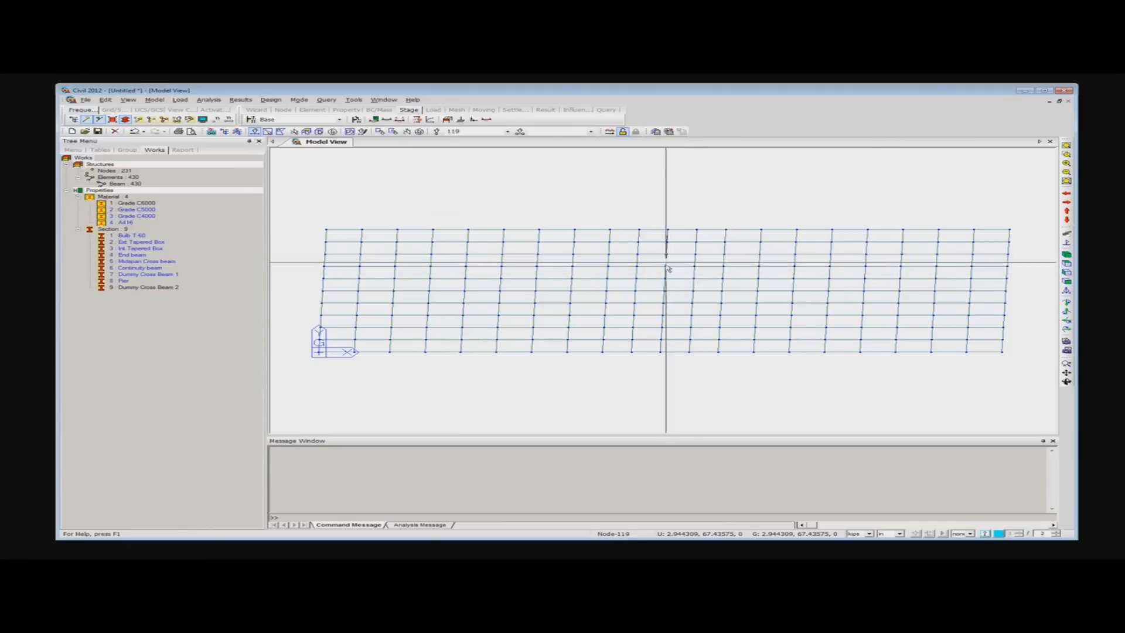
click(664, 330)
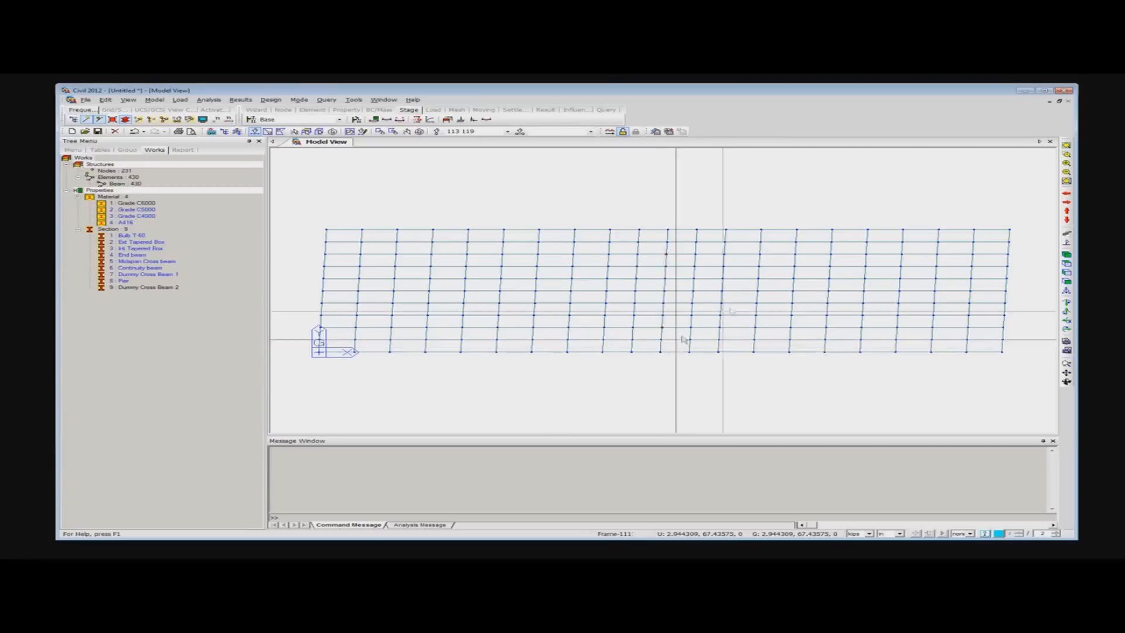
right_click(378, 169)
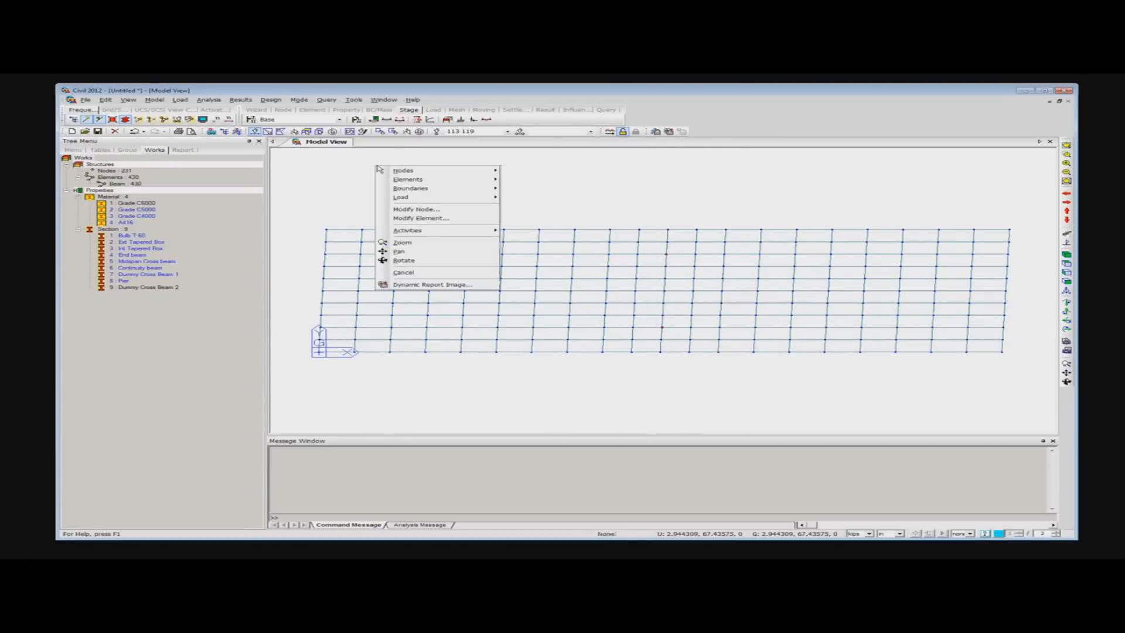
mouse_move(417, 174)
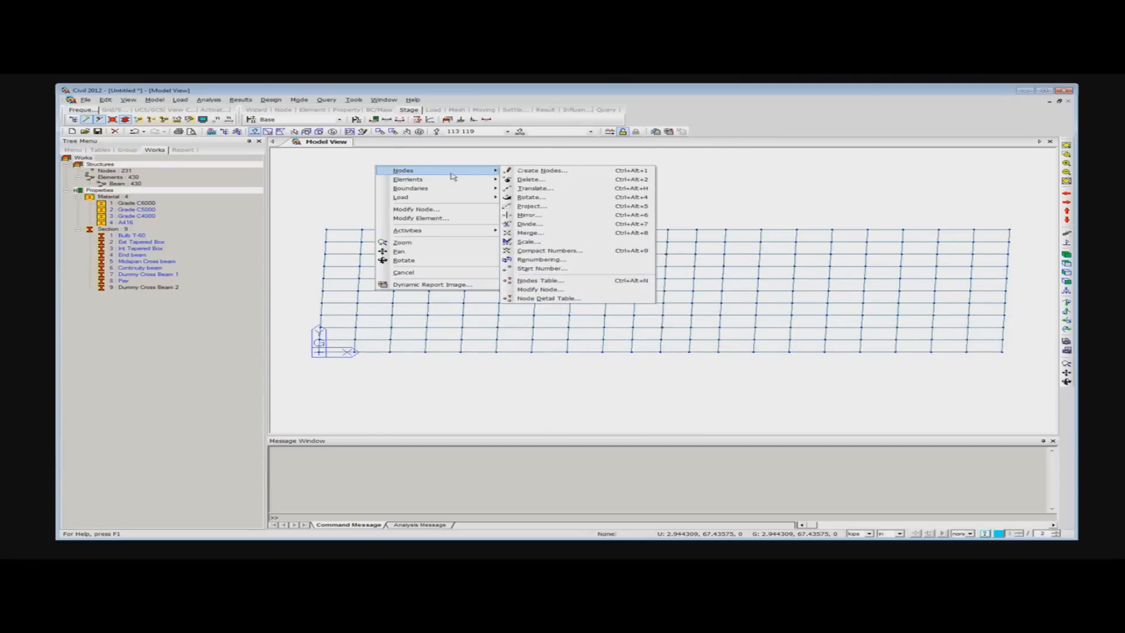
click(536, 188)
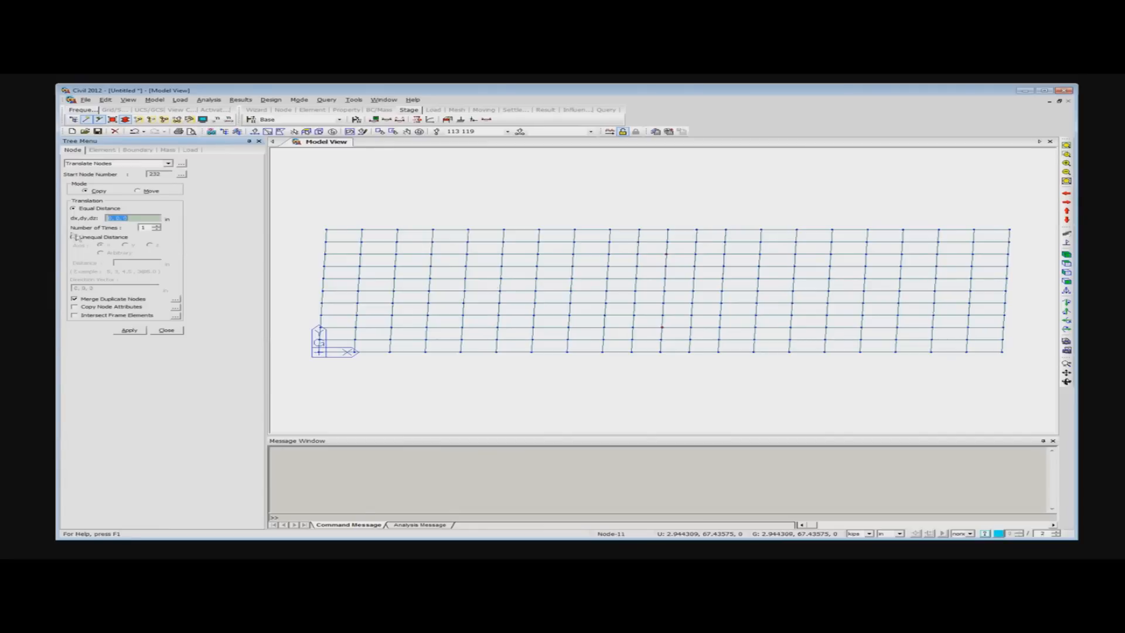
click(123, 218)
key(shift+Left)
click(76, 306)
click(130, 330)
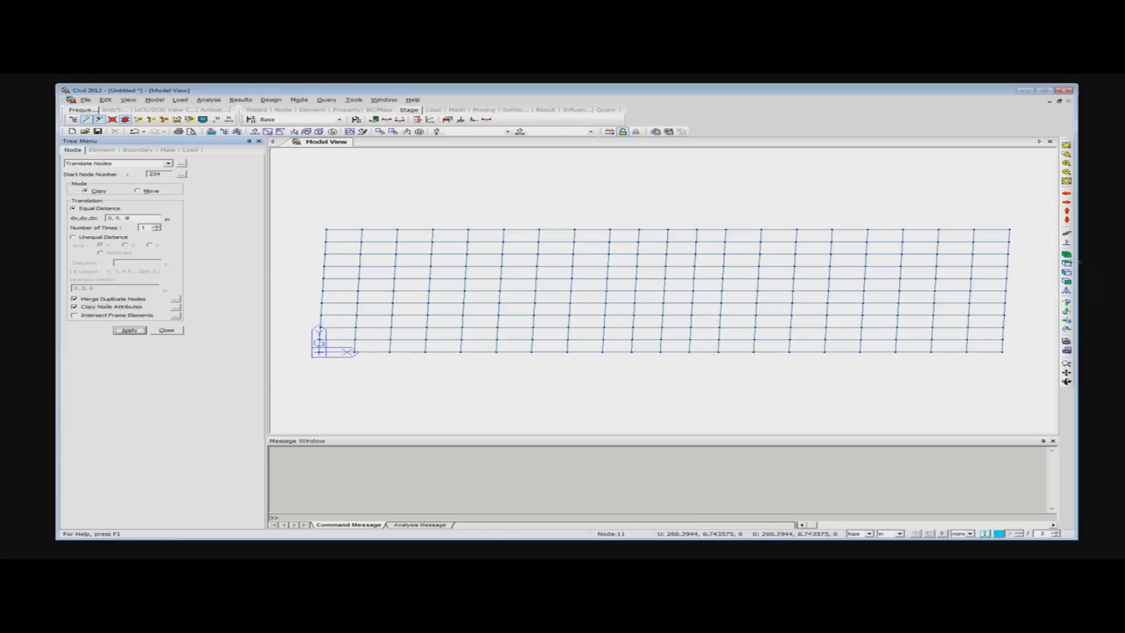
- Examine the two copied nodes beneath the beam grid in isometric, front, plan and left views
click(1066, 256)
mouse_move(676, 344)
ctrl+middle_down()
mouse_move(665, 328)
mouse_move(733, 337)
mouse_move(665, 337)
ctrl+middle_up()
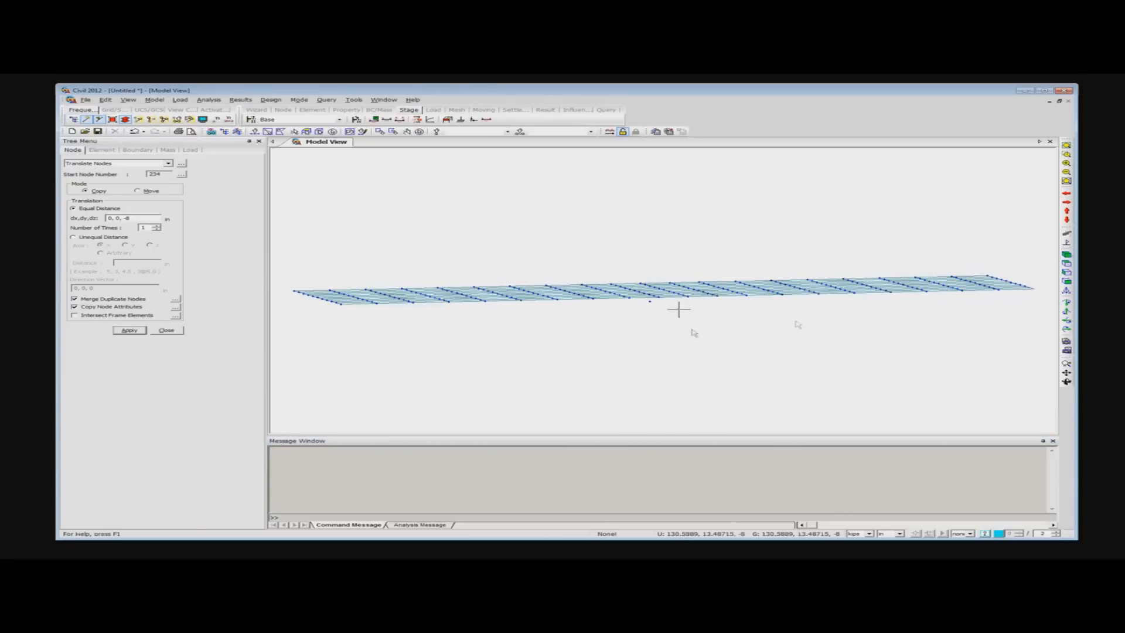
click(1067, 282)
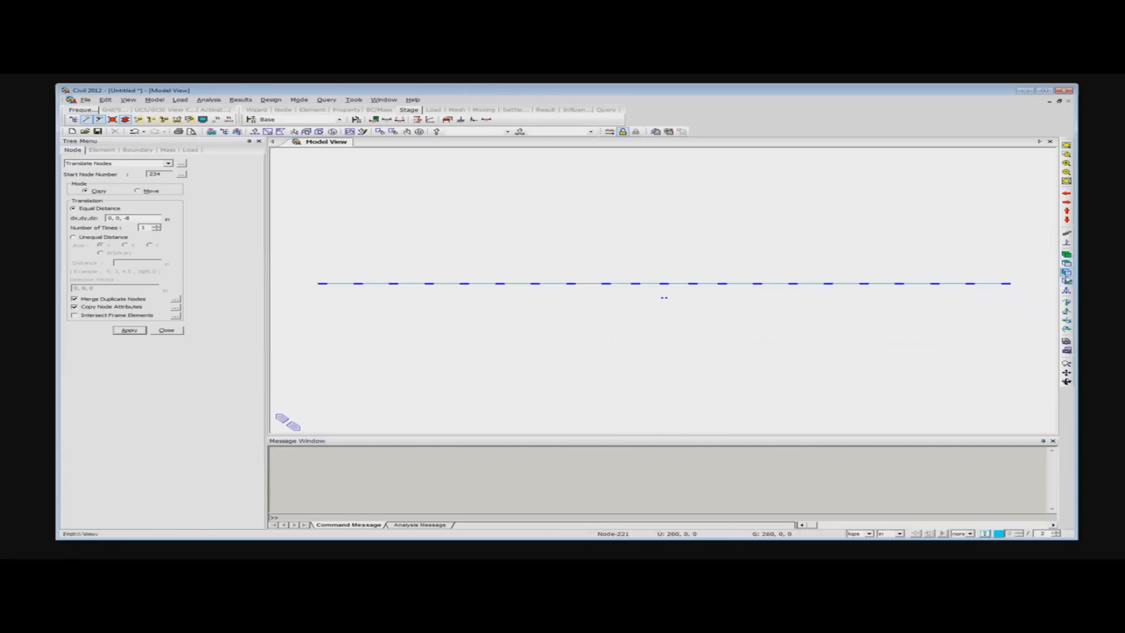
click(1067, 263)
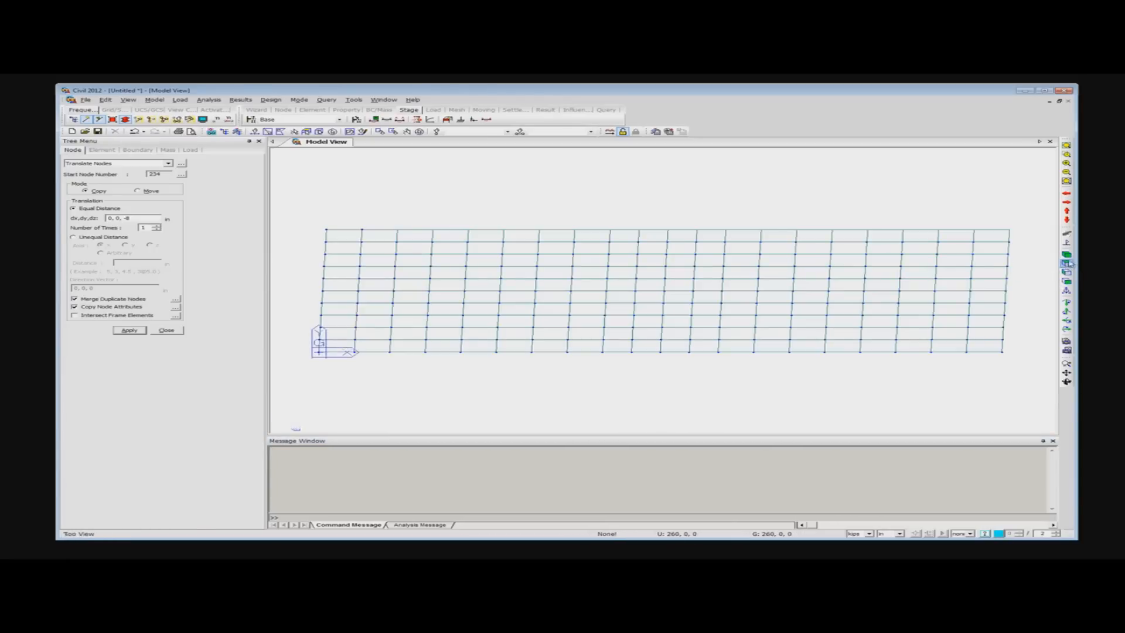
click(1067, 254)
ctrl+middle_drag(669, 349, 666, 339)
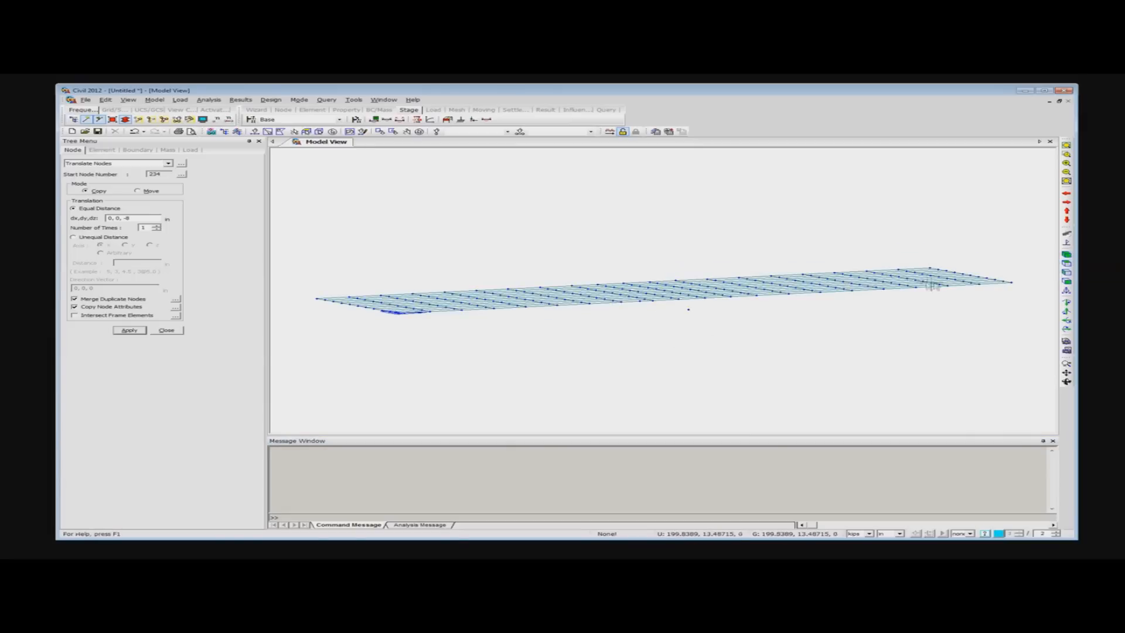
click(1067, 281)
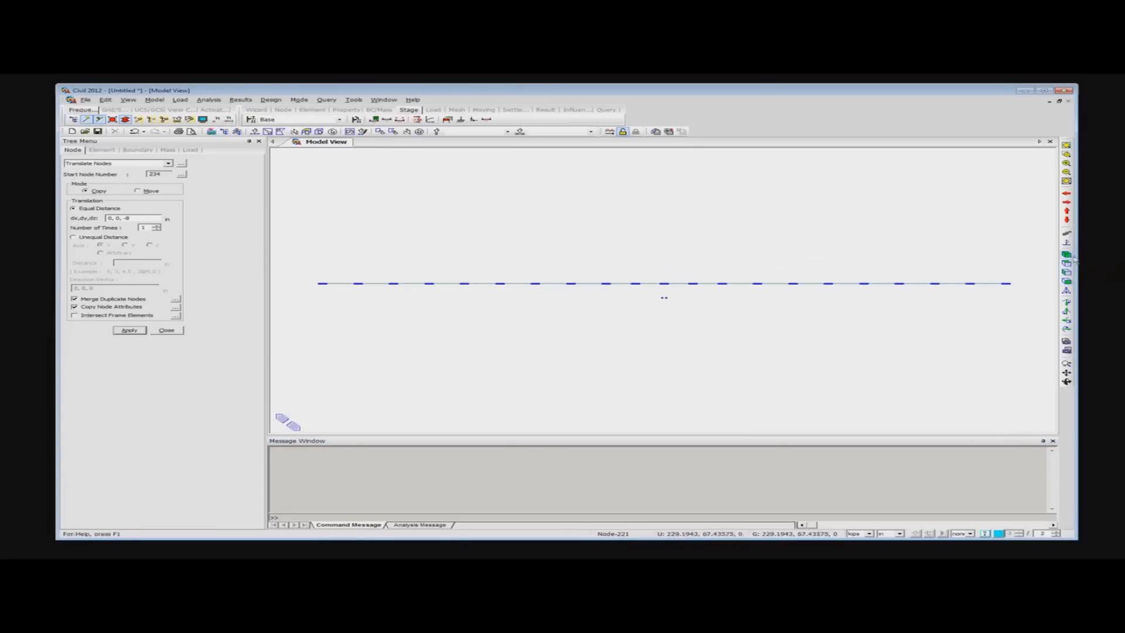
click(1067, 274)
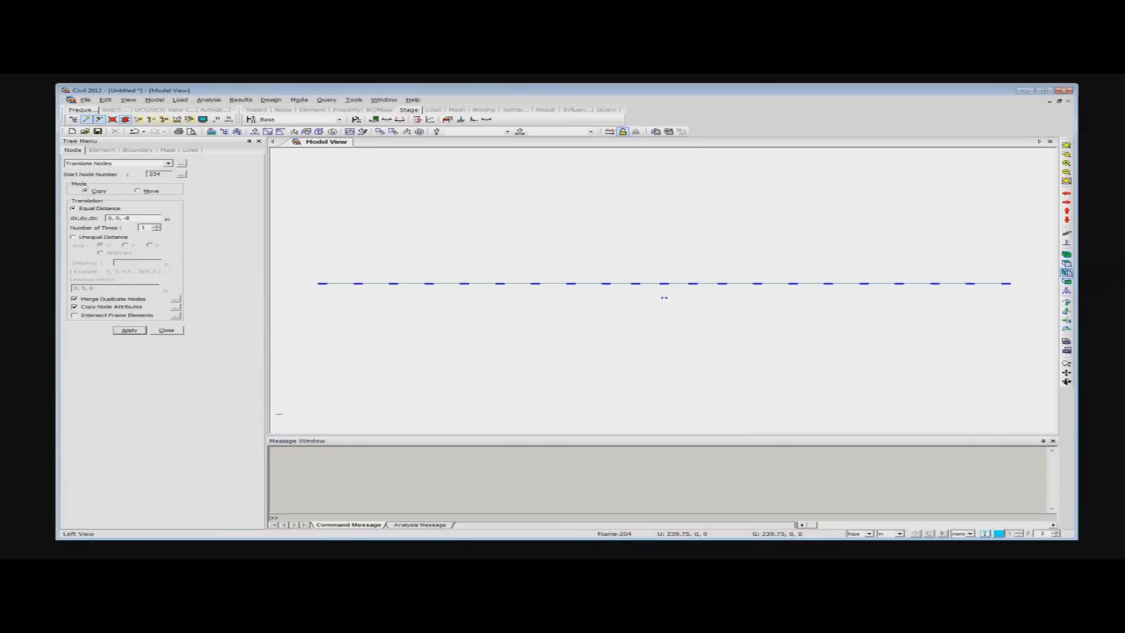
- Select the two copied nodes beneath the beam grid and close the node translation
click(254, 131)
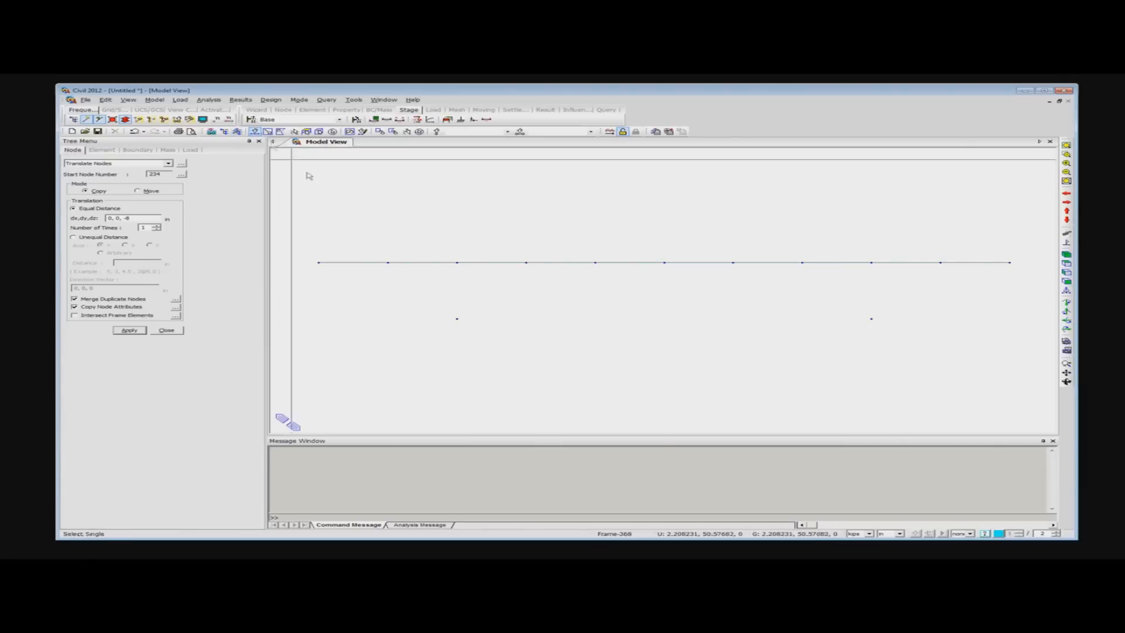
drag(920, 345, 395, 291)
right_click(395, 291)
click(167, 331)
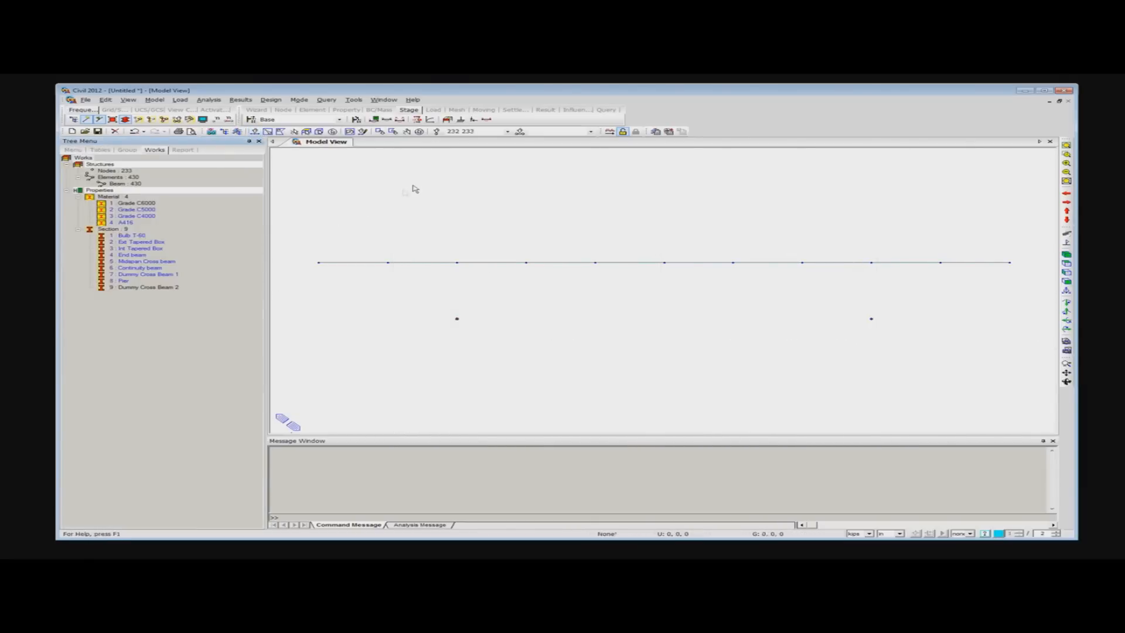
- Try to extrude the two selected nodes once by 0, 0, -20 as Bulb T-60 beams, and undo the extrusion
right_click(415, 185)
mouse_move(466, 200)
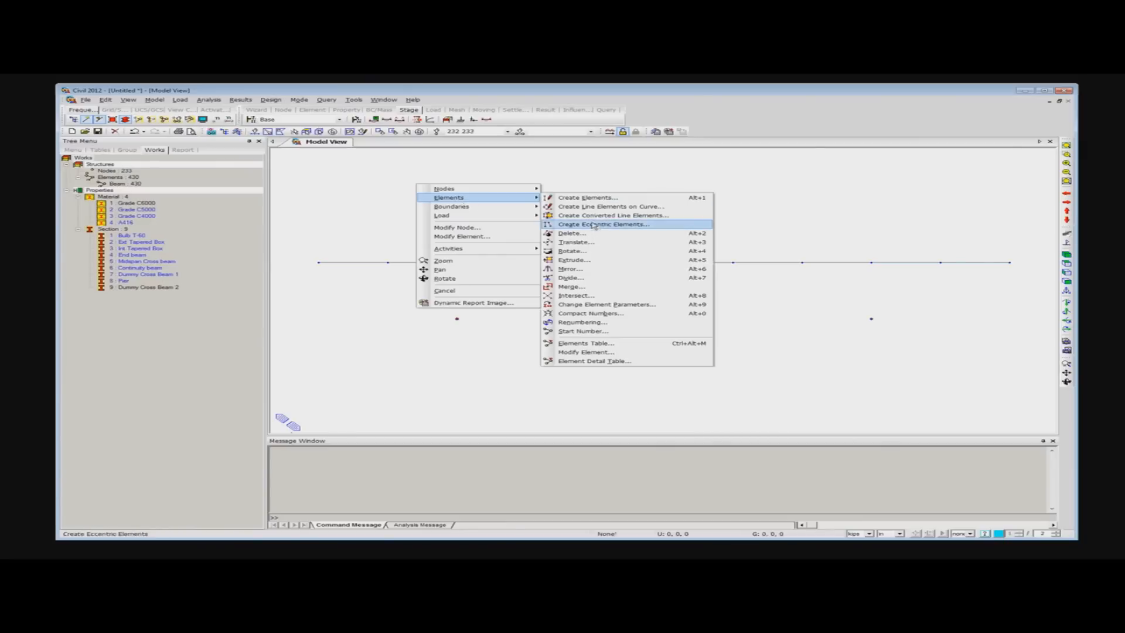
click(571, 262)
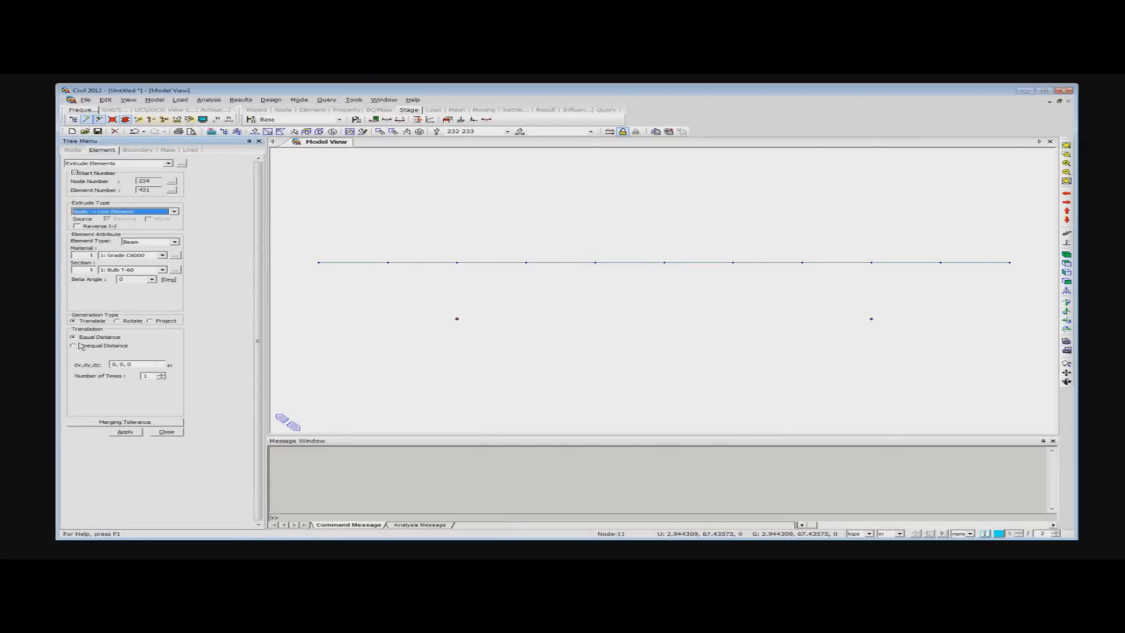
click(129, 365)
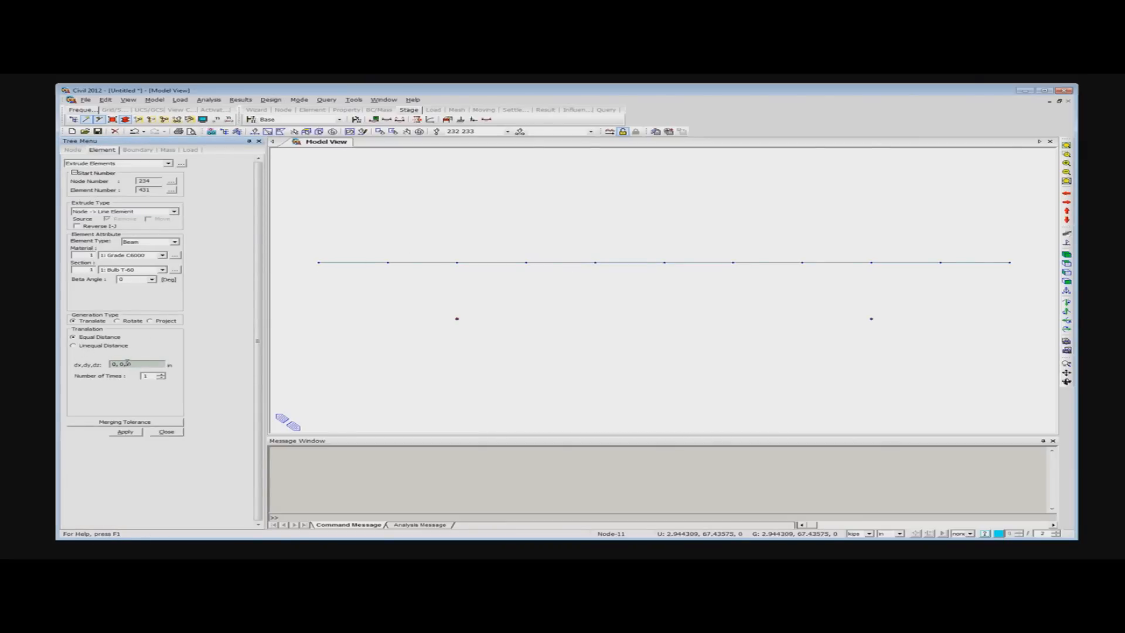
text(-2)
click(126, 432)
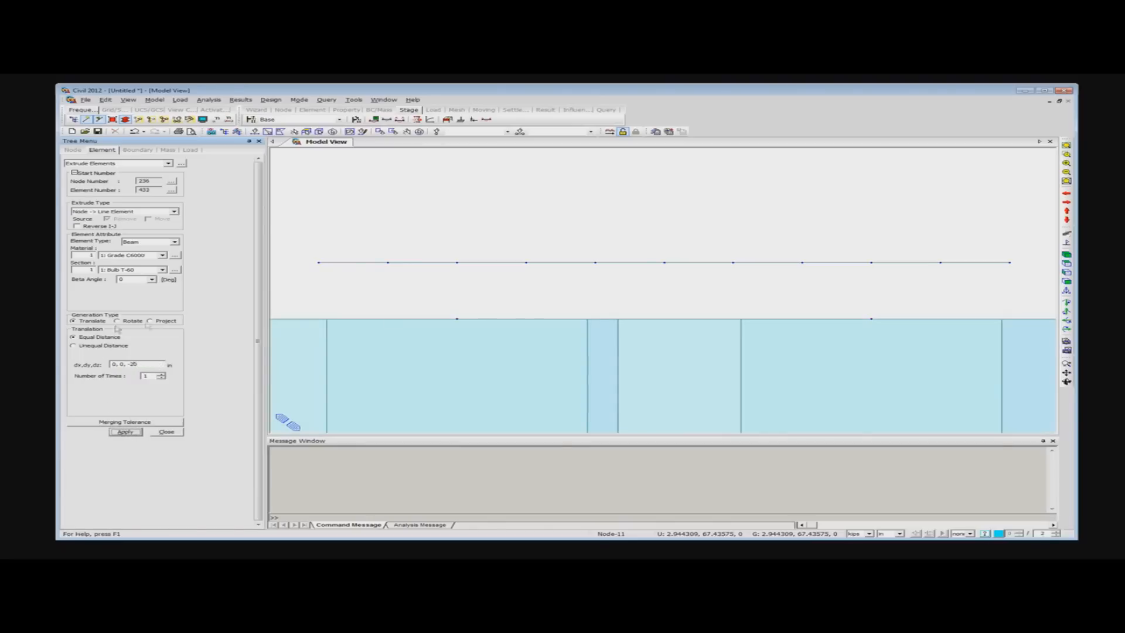
key(ctrl+z)
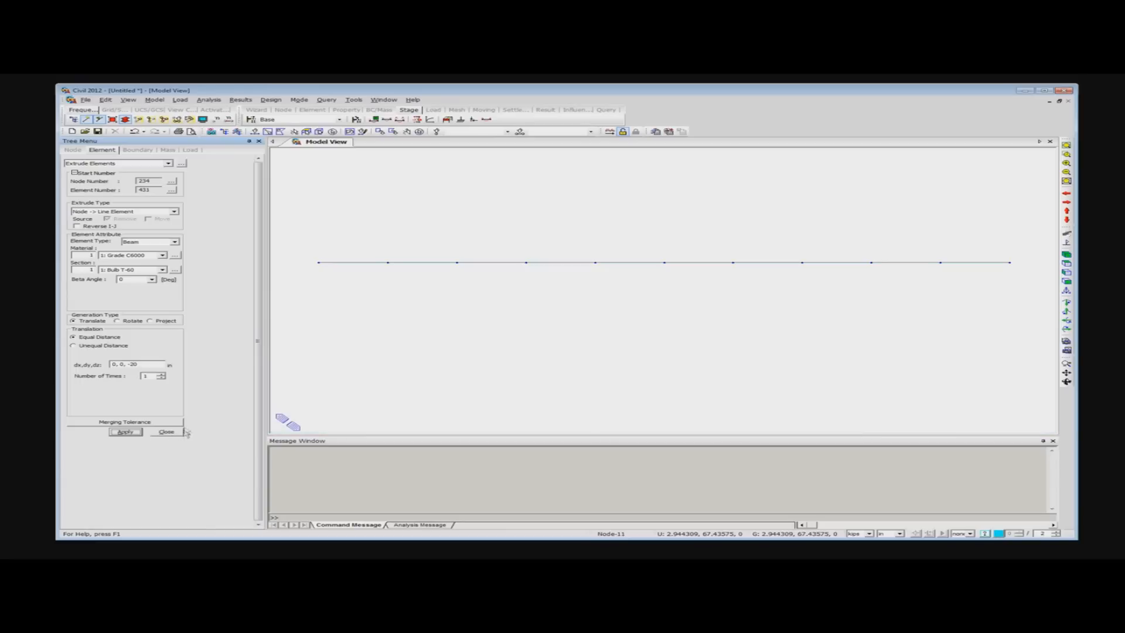
- Reselect the two lower nodes and extrude them once by 0, 0, -20 with section 9, Dummy Cross Beam 2
click(163, 270)
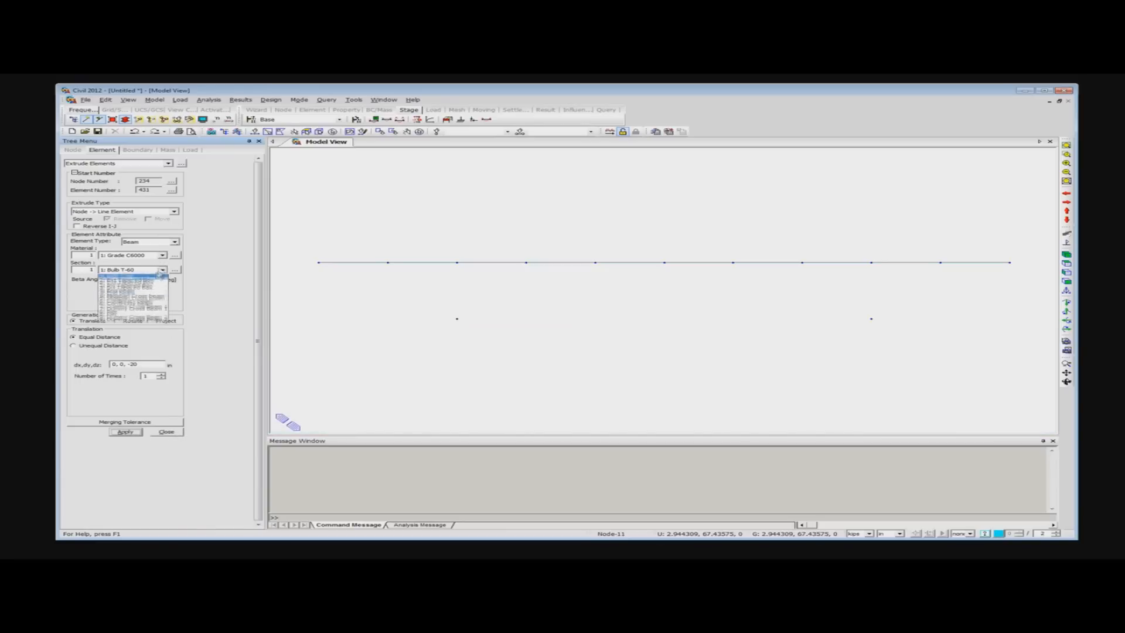
click(135, 322)
click(127, 434)
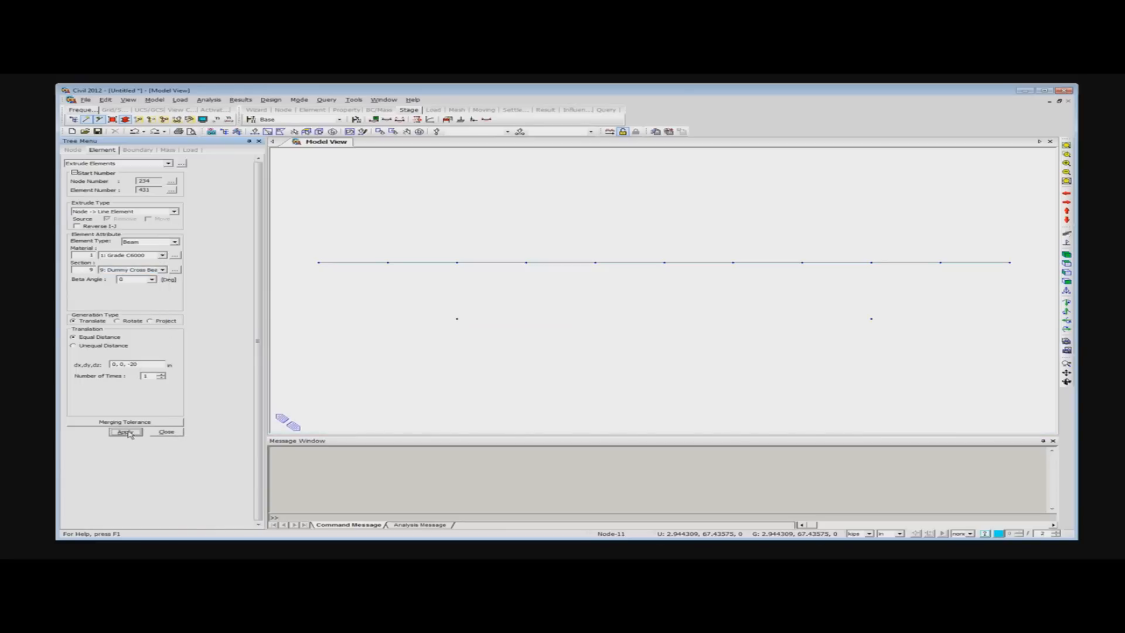
click(350, 132)
click(135, 433)
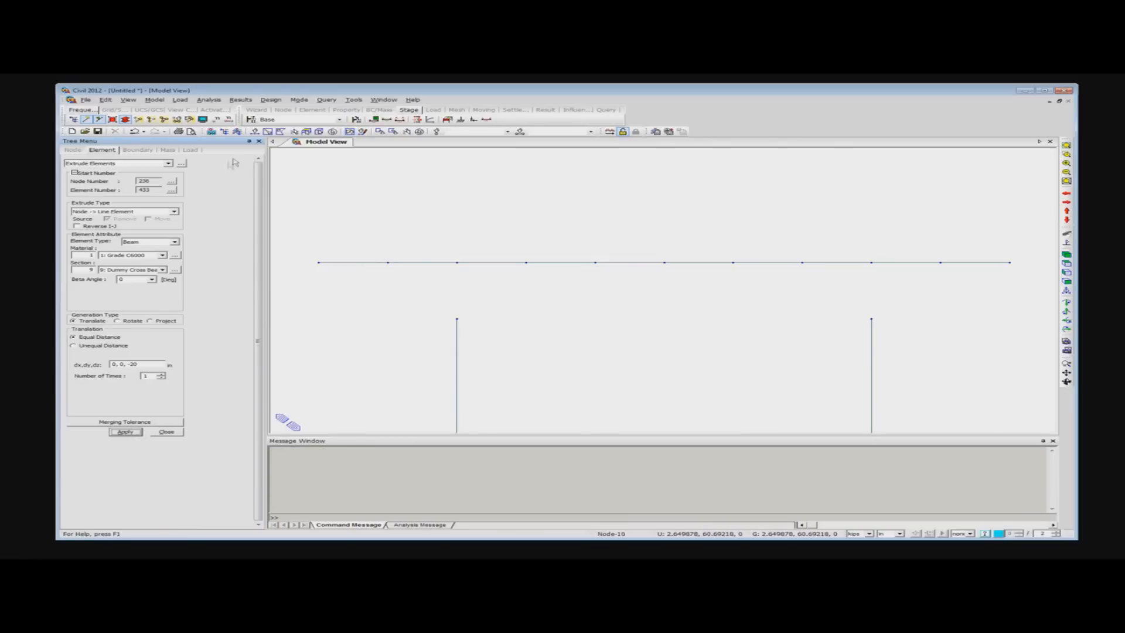
- Review the list of undoable actions without undoing any, and close the element extrusion
click(143, 131)
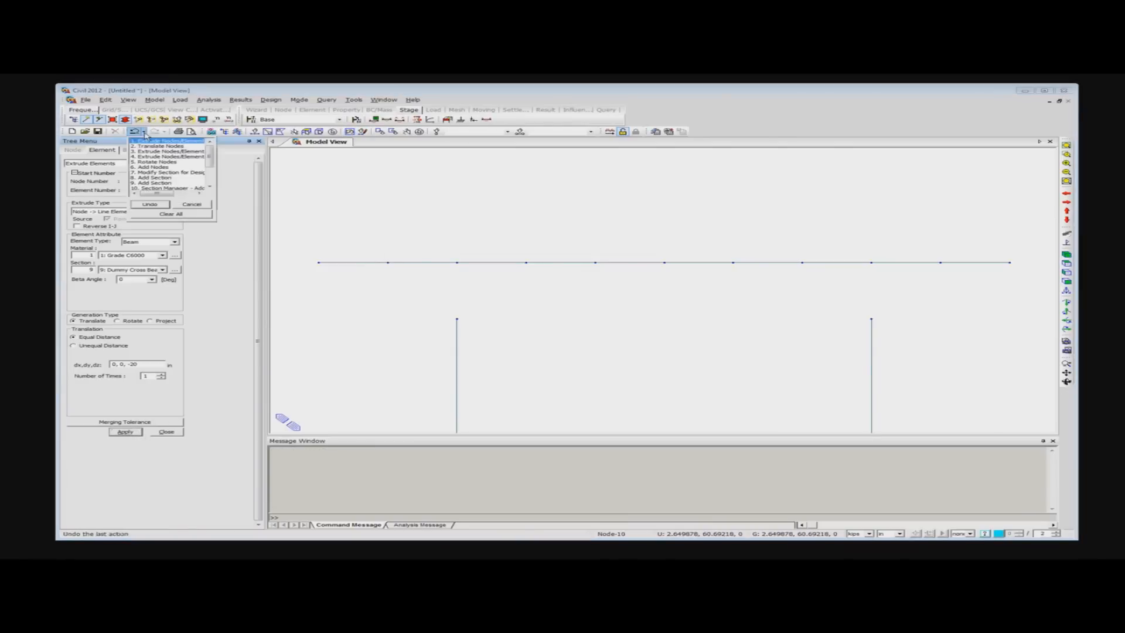
mouse_move(210, 155)
mouse_down()
mouse_move(213, 174)
mouse_move(210, 147)
mouse_up()
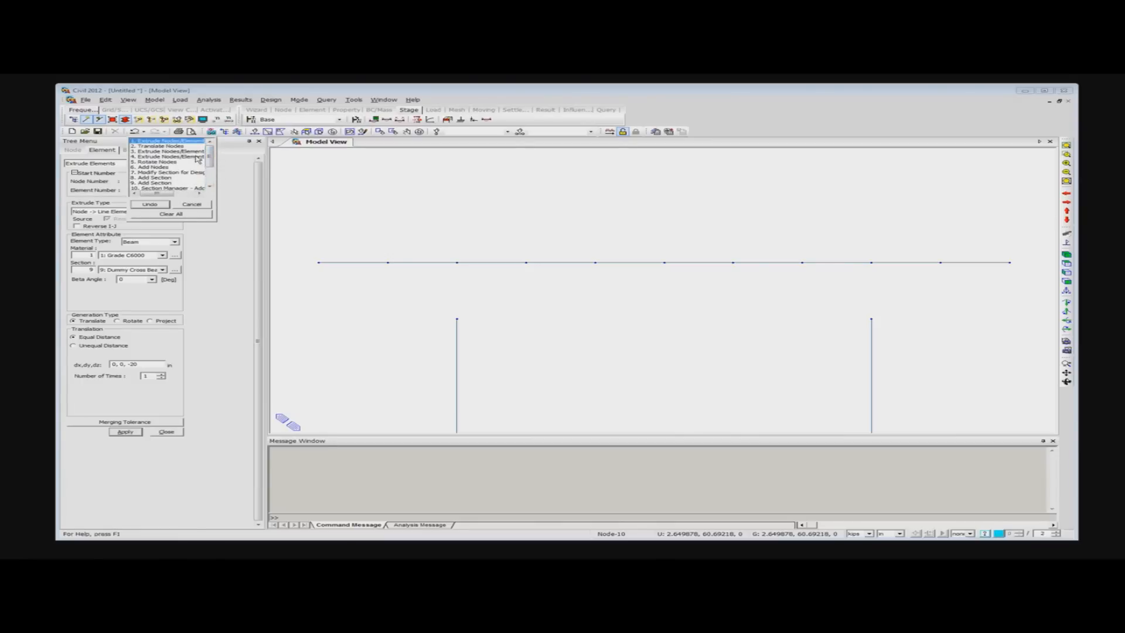
click(376, 182)
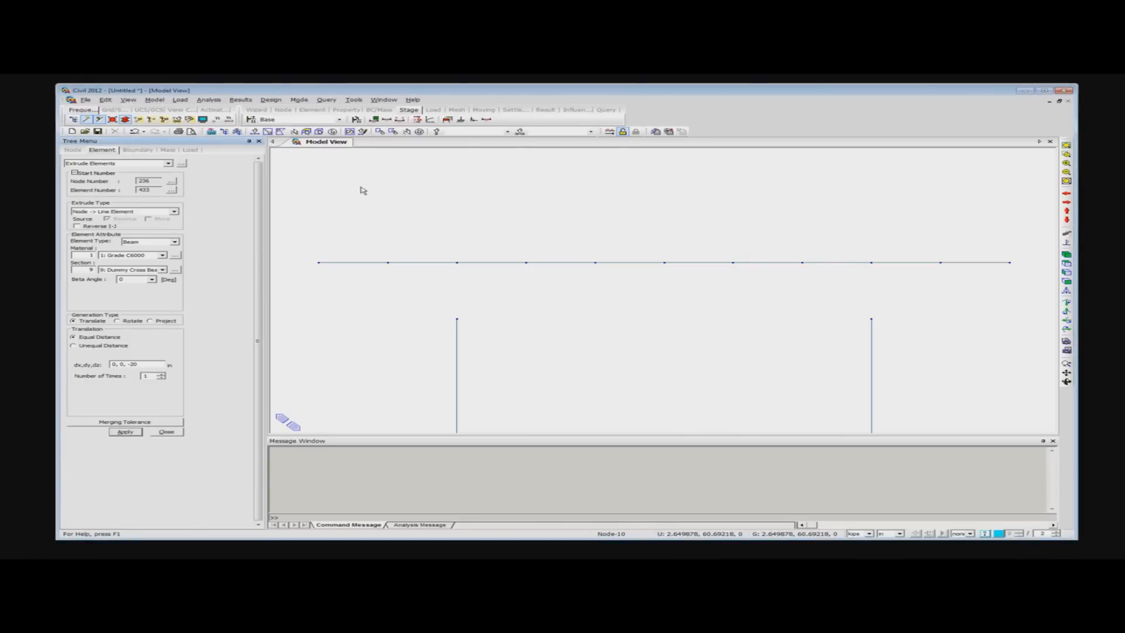
click(167, 432)
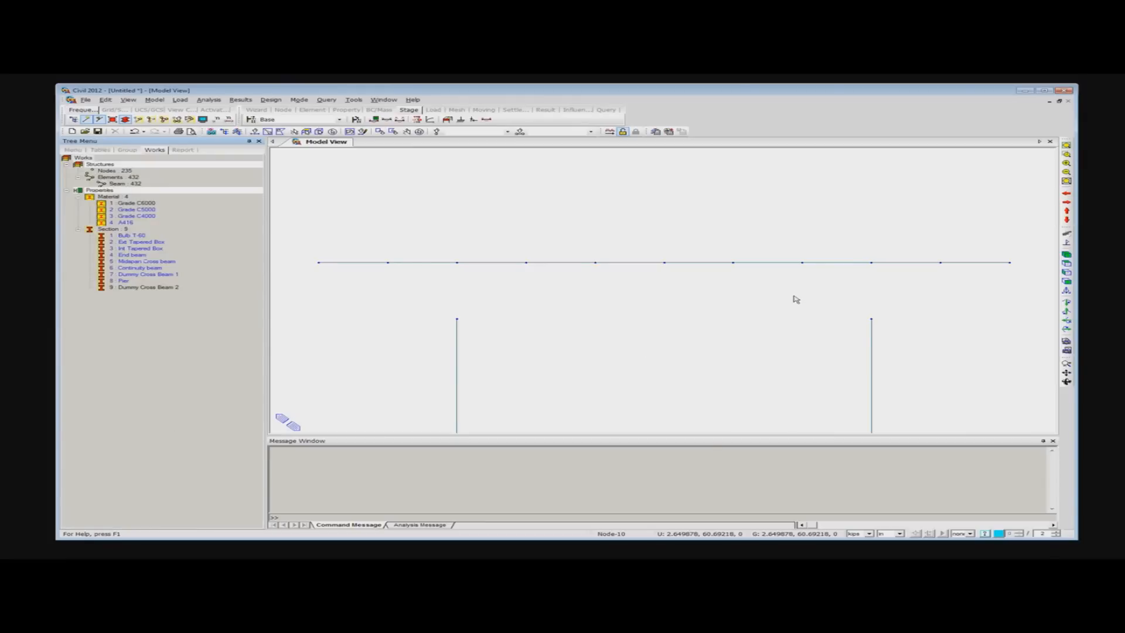
- Open the Complete Geometry project from the Spliced Girder folder without saving the untitled model
click(86, 132)
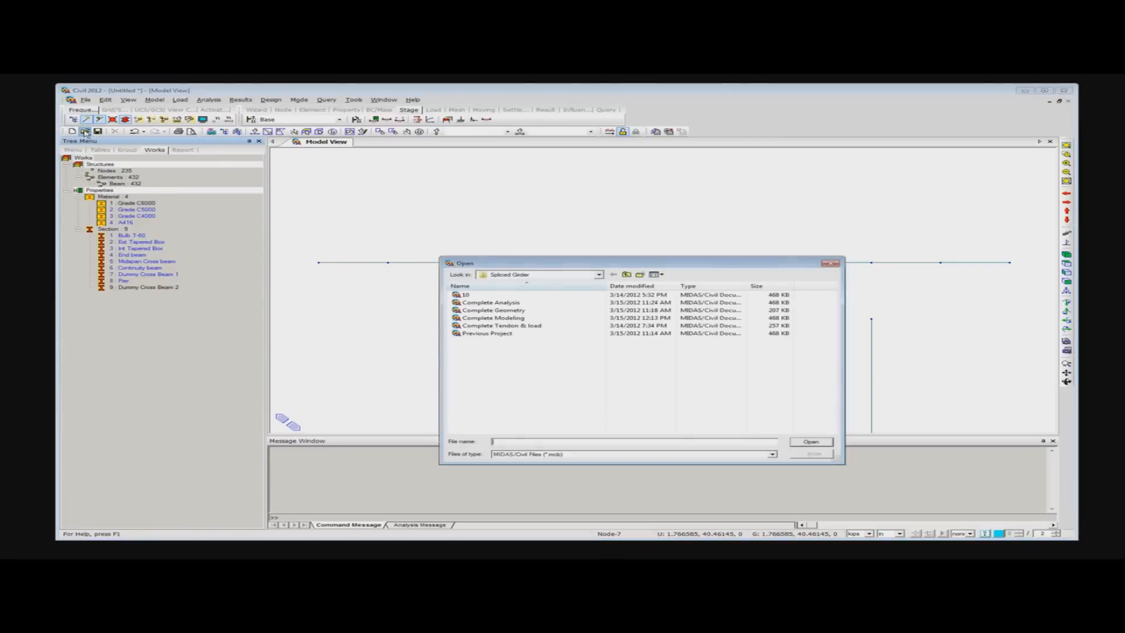
click(518, 312)
double_click(518, 311)
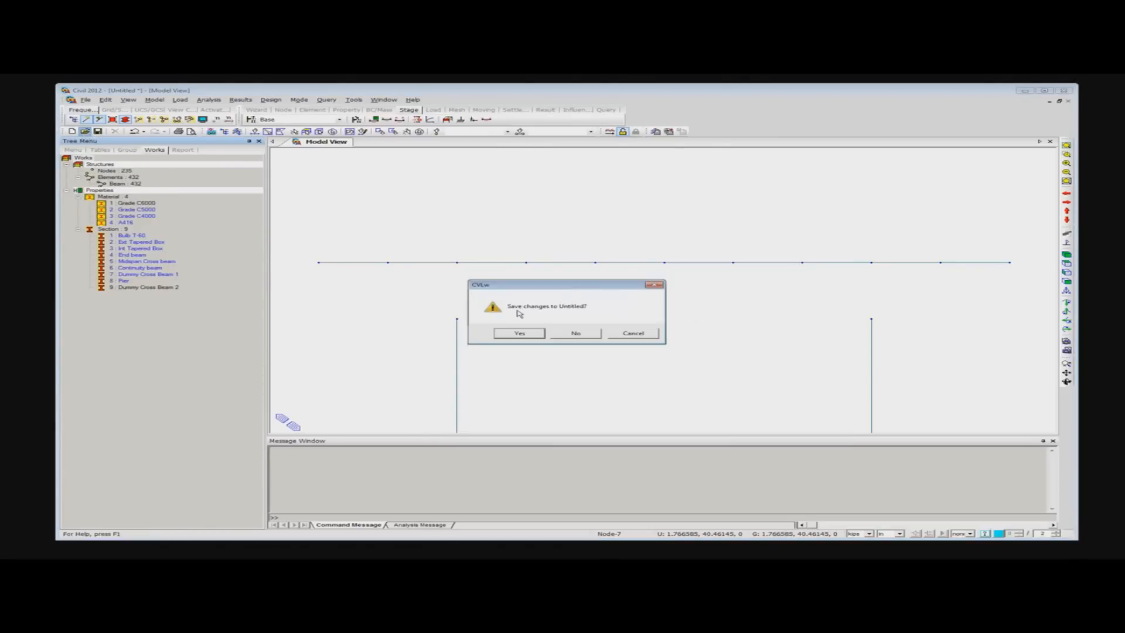
click(574, 336)
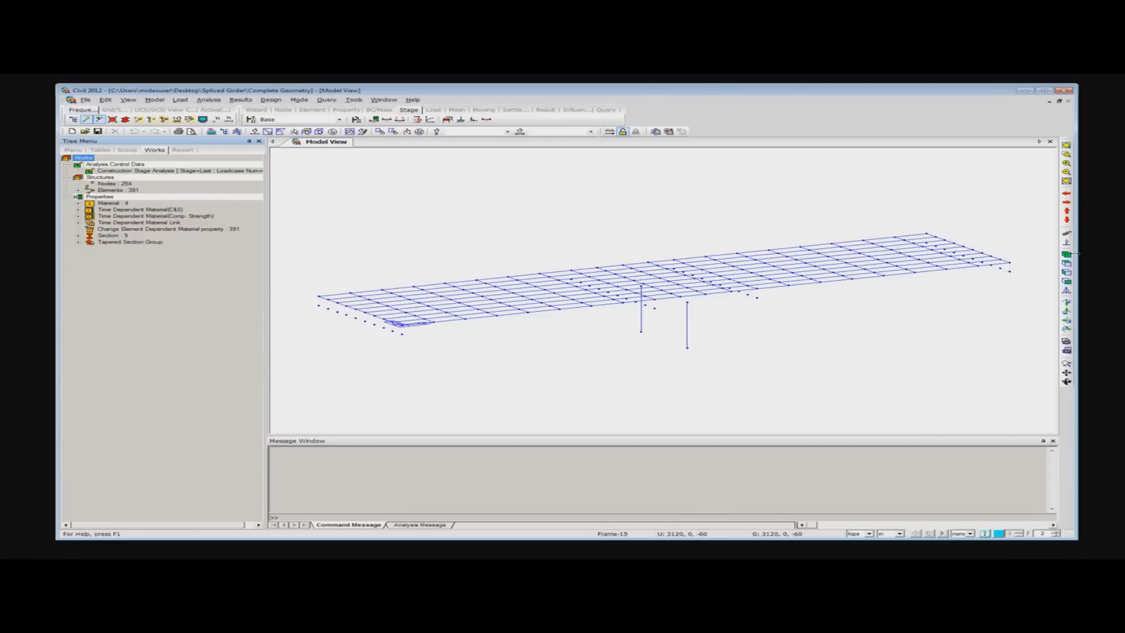
- List the model's sections, render the bridge members with their solid shapes and examine the deck from beneath
click(79, 236)
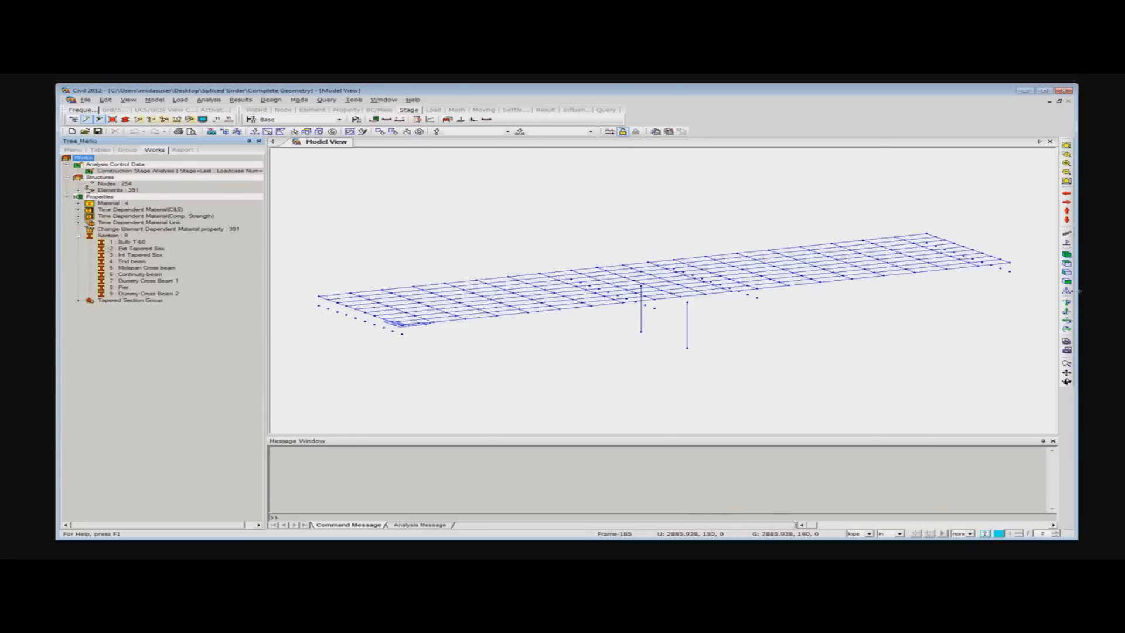
click(125, 119)
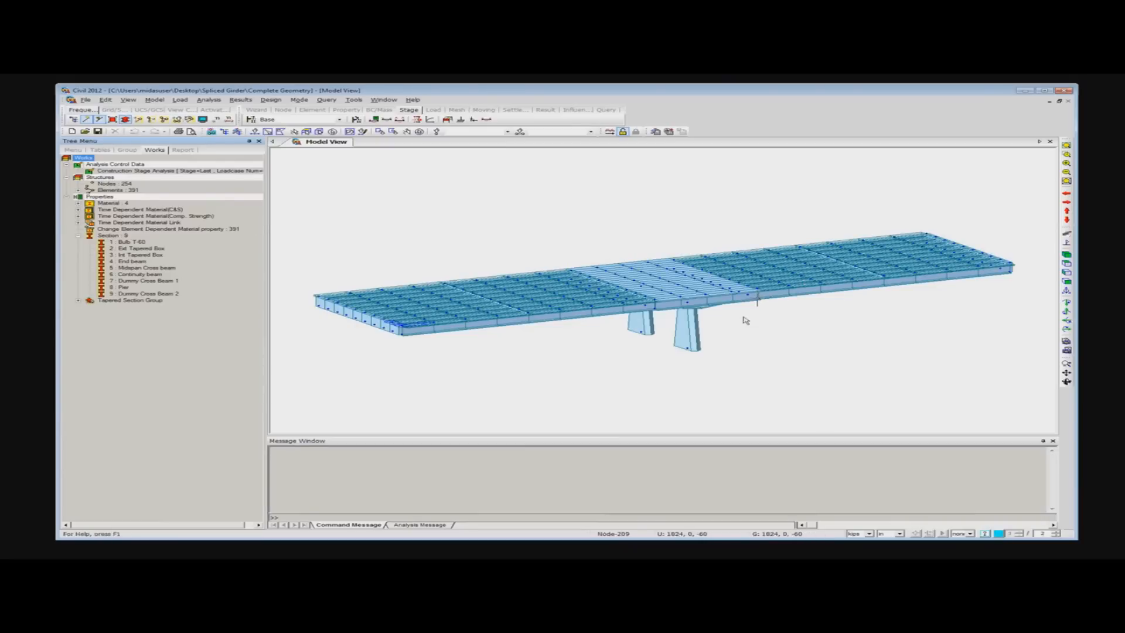
ctrl+middle_drag(793, 332, 692, 307)
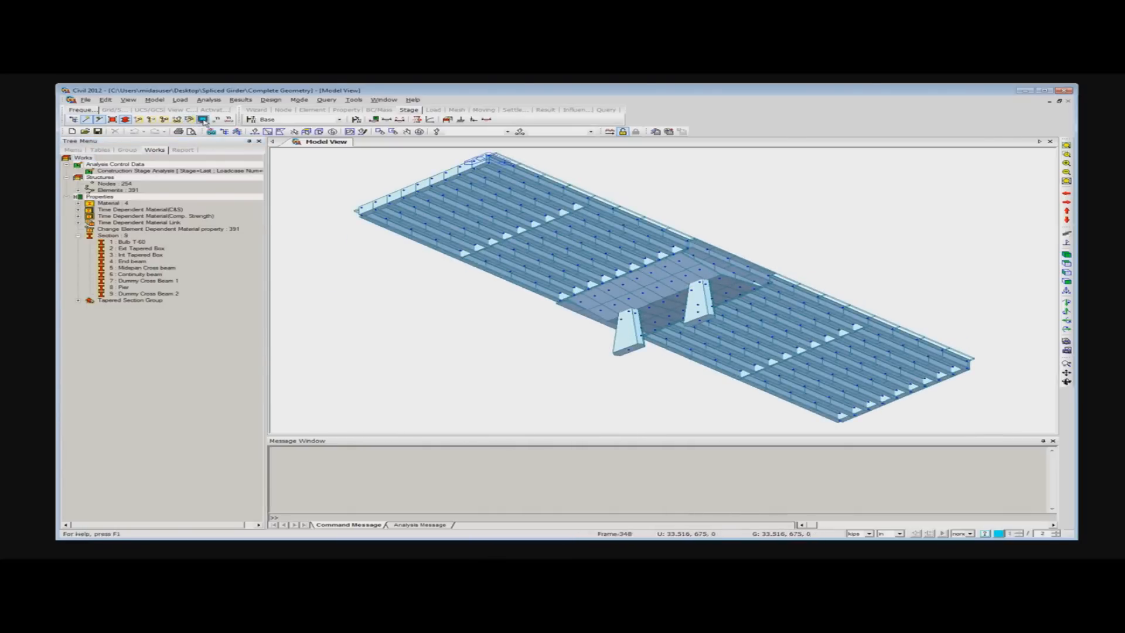
- Turn off the node display and examine the rendered deck from above and at an angle
click(203, 119)
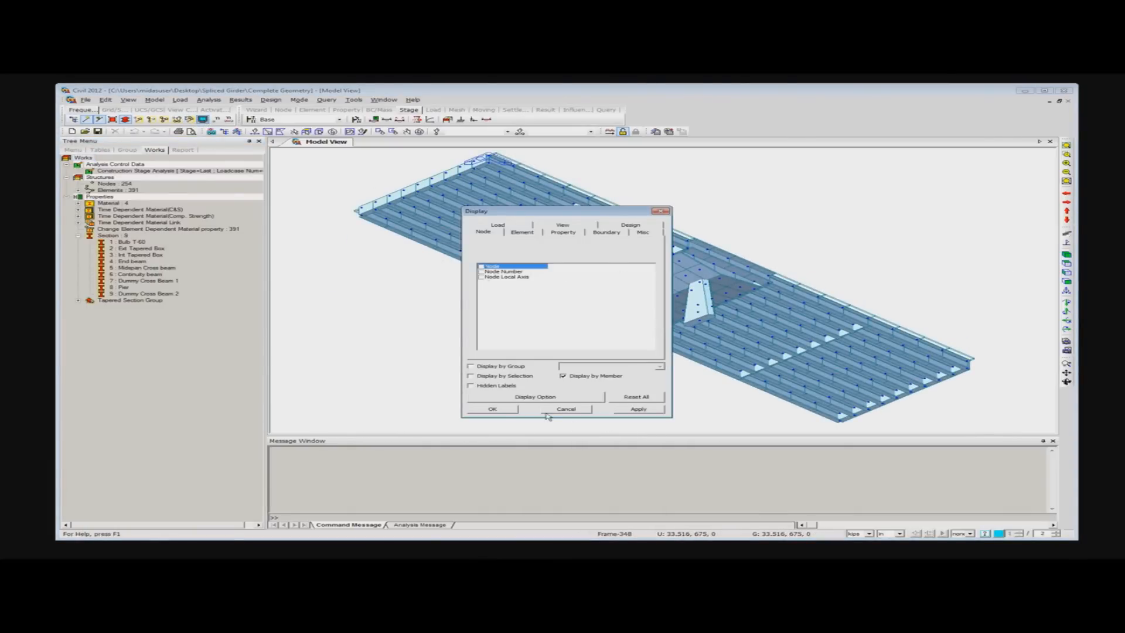
click(491, 409)
ctrl+middle_drag(473, 281, 531, 371)
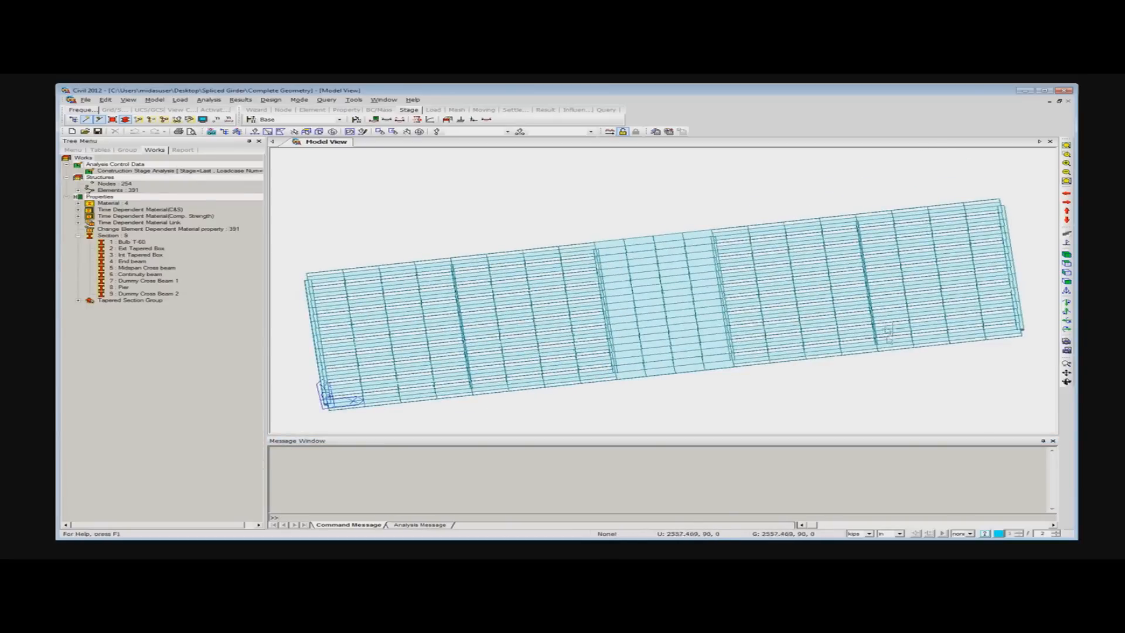
ctrl+middle_drag(583, 372, 630, 332)
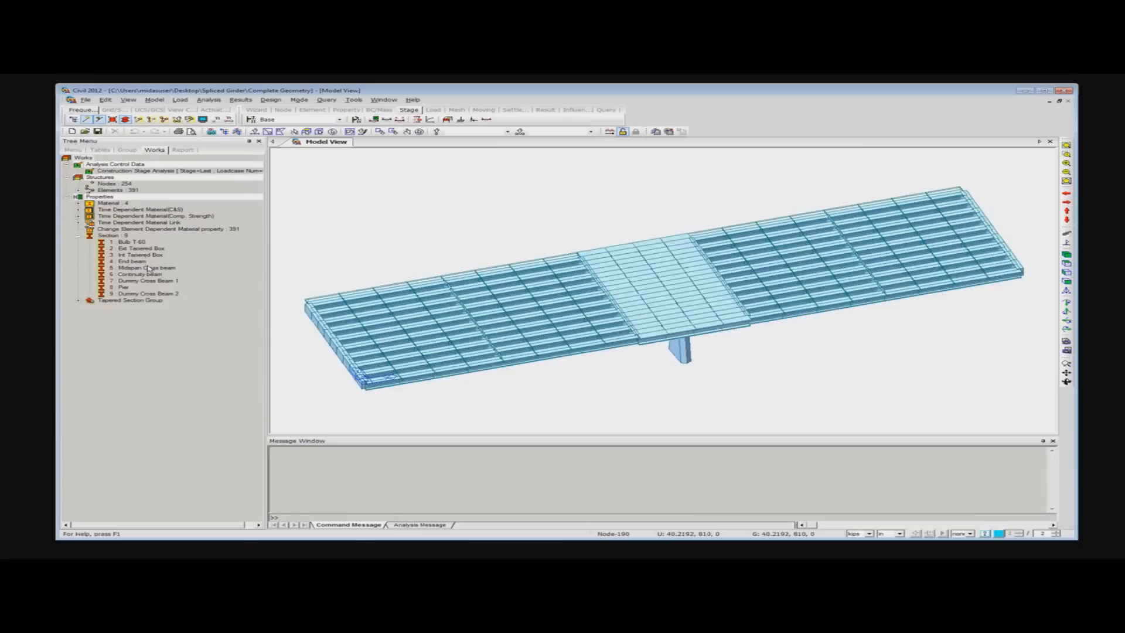
- Inactivate all elements with the Bulb T-60 section and examine the remaining cross beams, box segment and piers
click(134, 243)
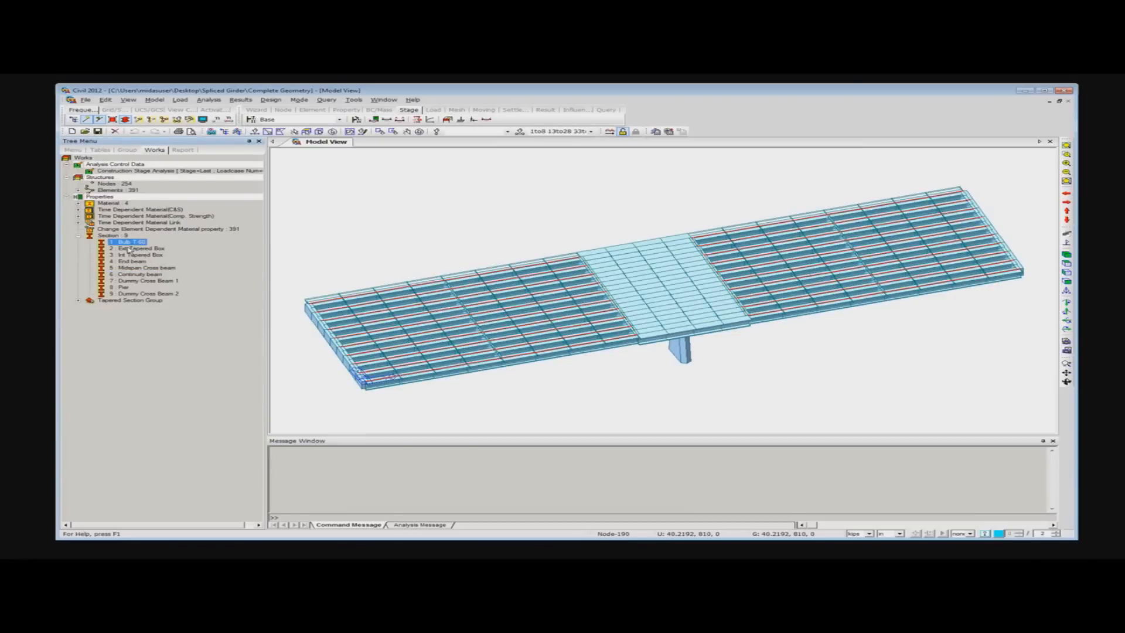
click(151, 120)
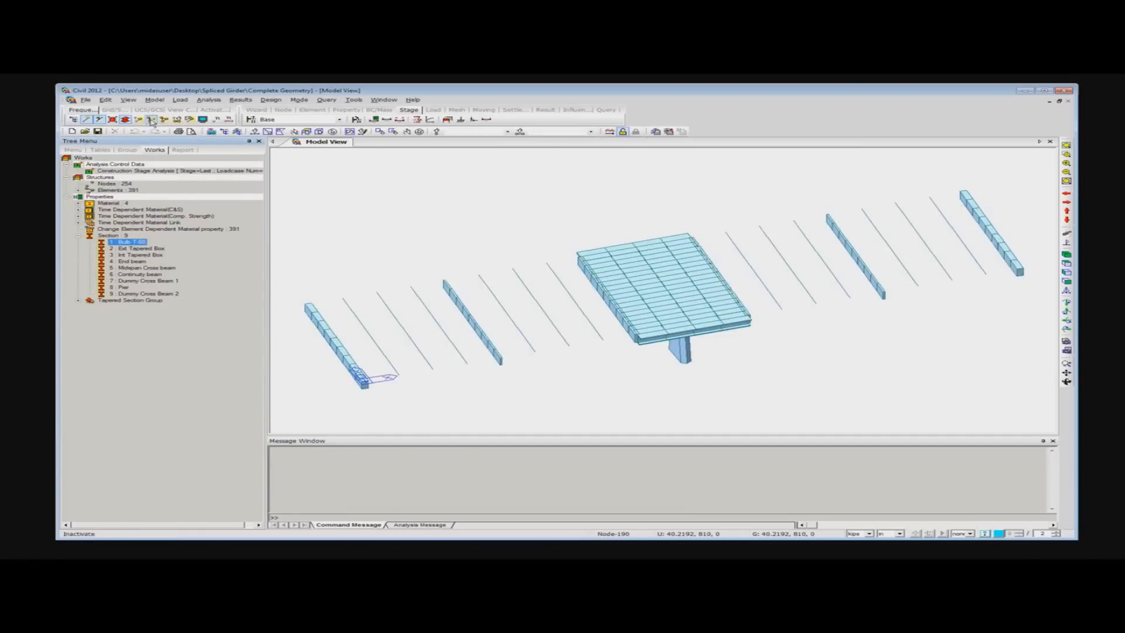
ctrl+middle_drag(752, 317, 623, 328)
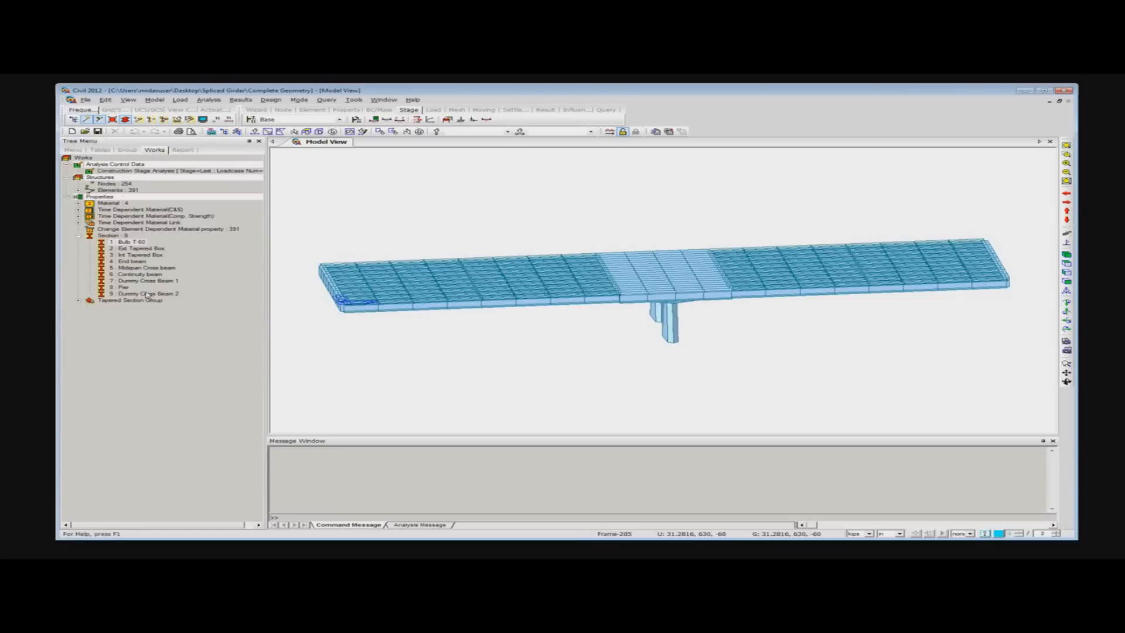
- Activate only the elements with the Int Tapered Box section and examine them from the end and in isometric view
click(127, 256)
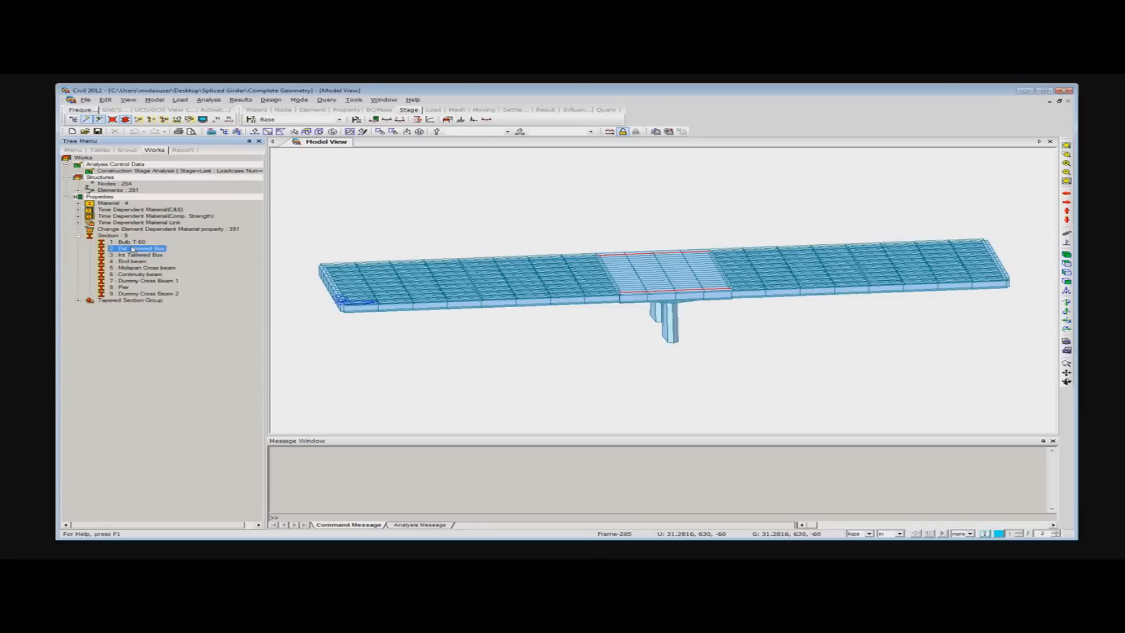
click(138, 119)
ctrl+middle_drag(467, 287, 603, 318)
scroll(603, 318, down, 6)
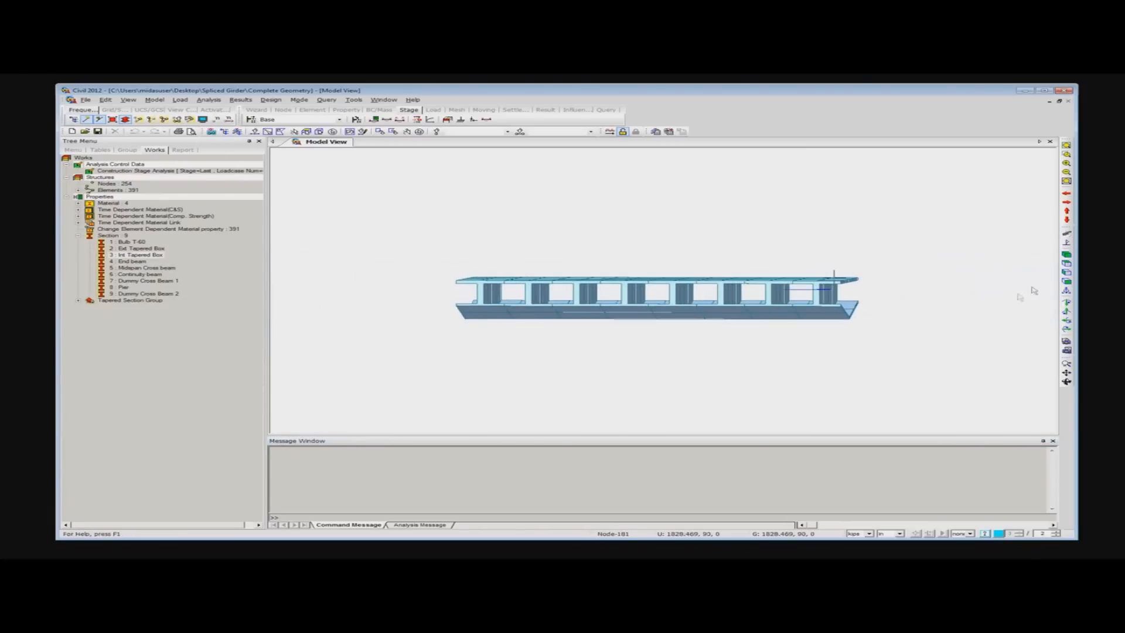
click(1067, 255)
scroll(616, 295, down, 6)
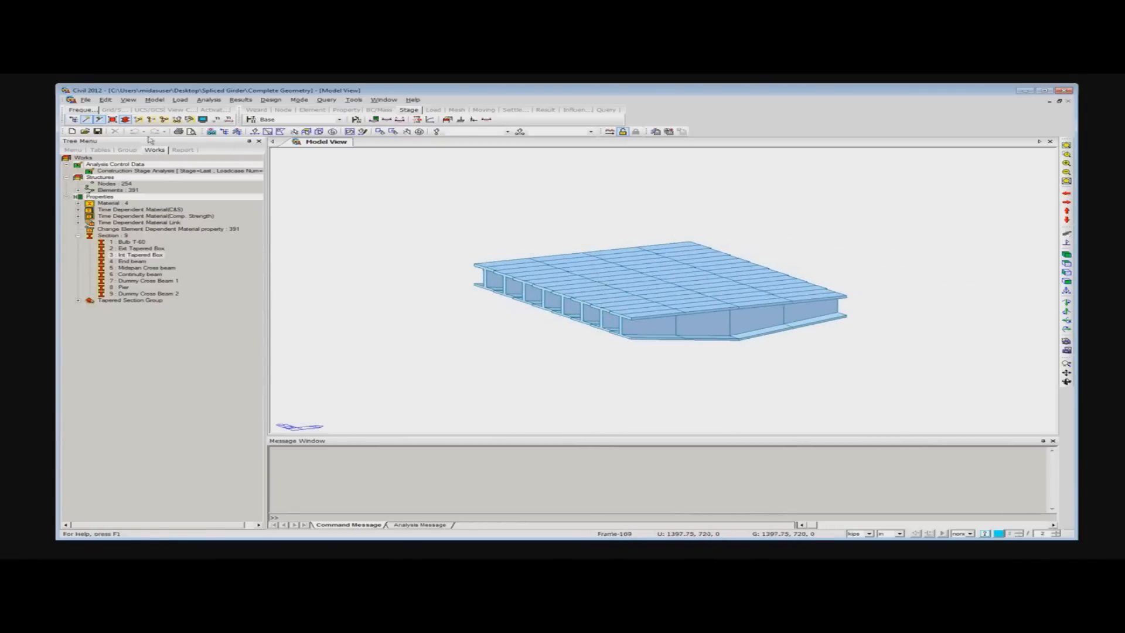
- Activate all elements again and examine the complete bridge at an angle and from nearly above
click(165, 121)
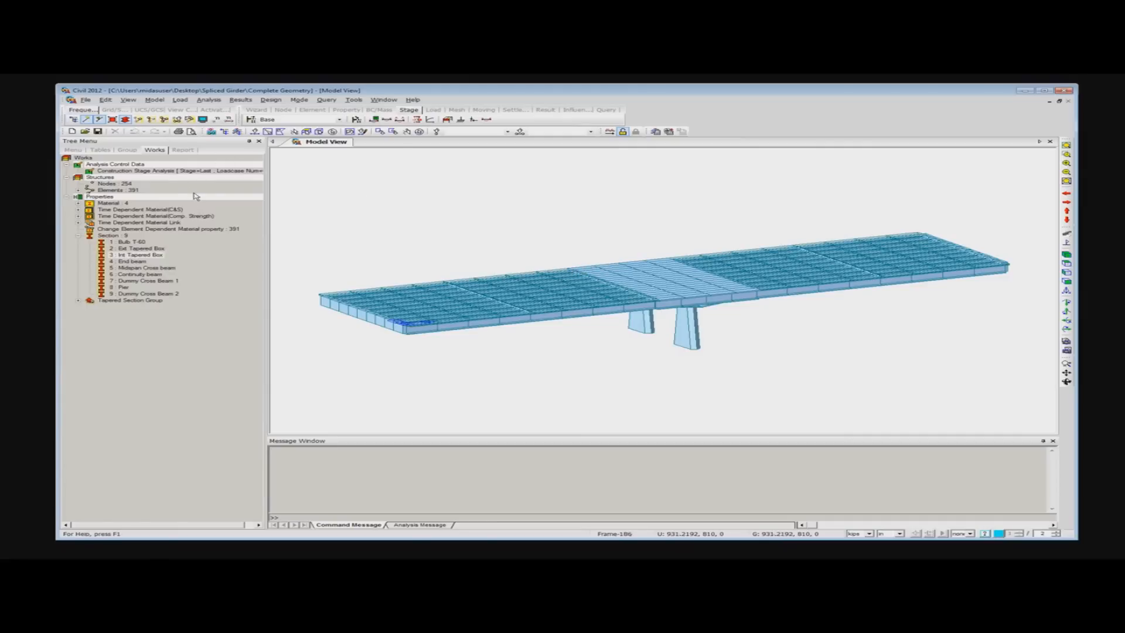
middle_drag(694, 322, 375, 311)
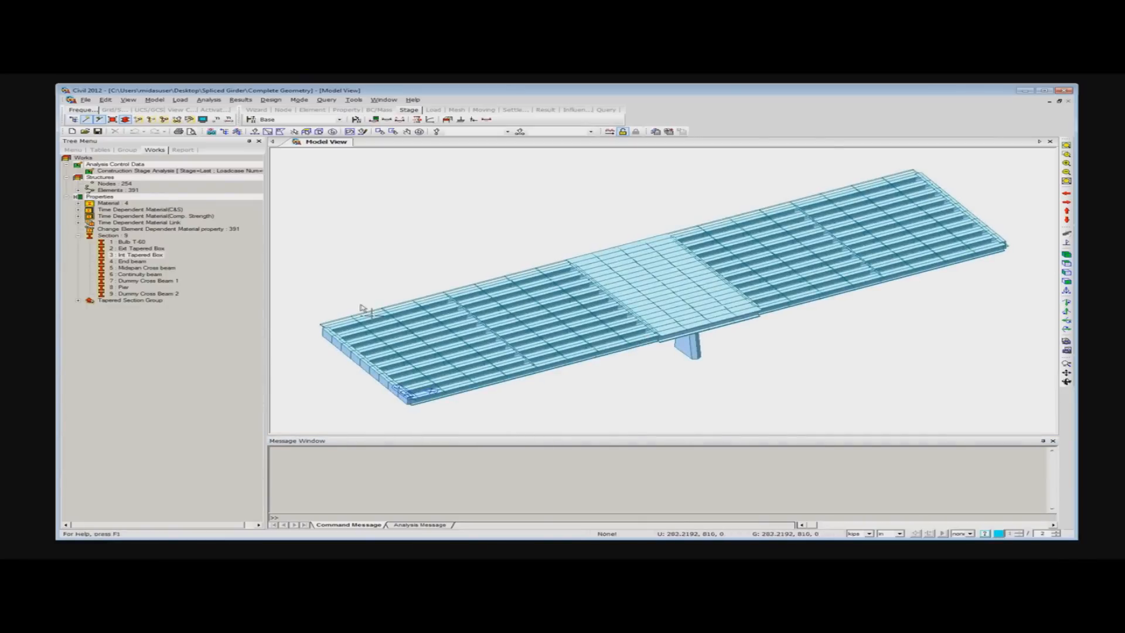
middle_drag(516, 352, 678, 367)
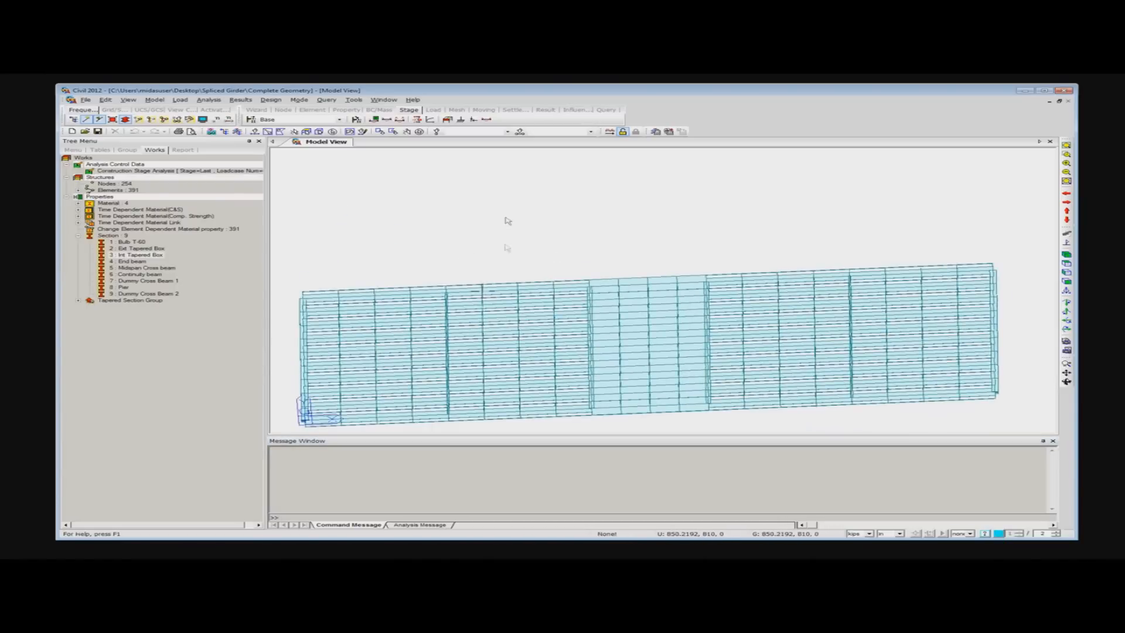
- Select two groups of girder and cross beam elements near the bridge's start and activate only those in isometric view
click(255, 132)
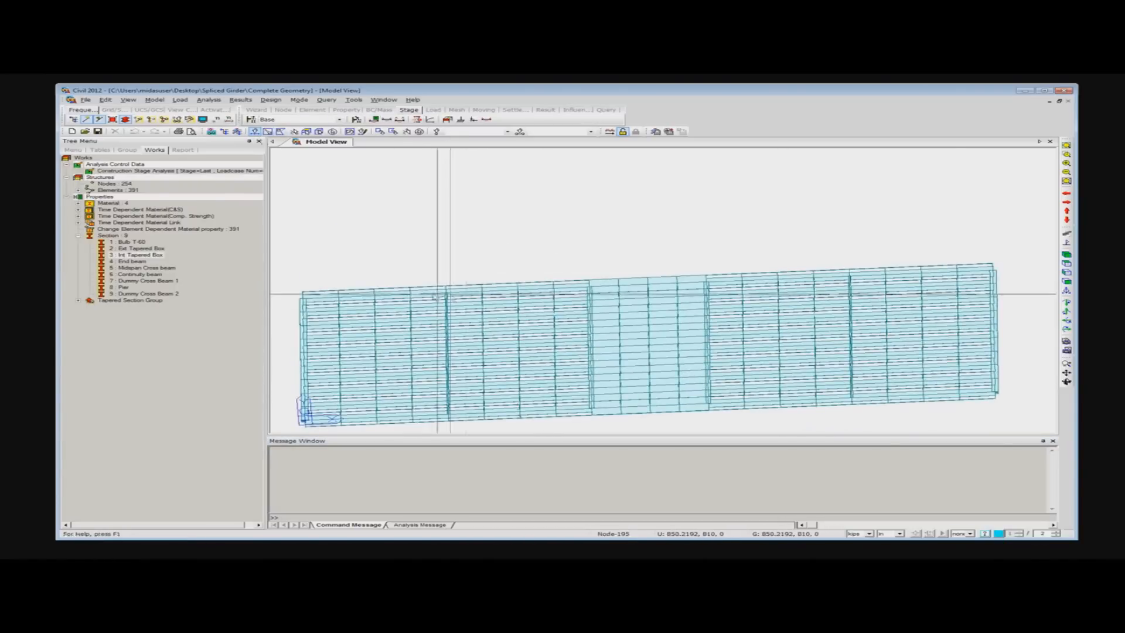
drag(412, 272, 397, 311)
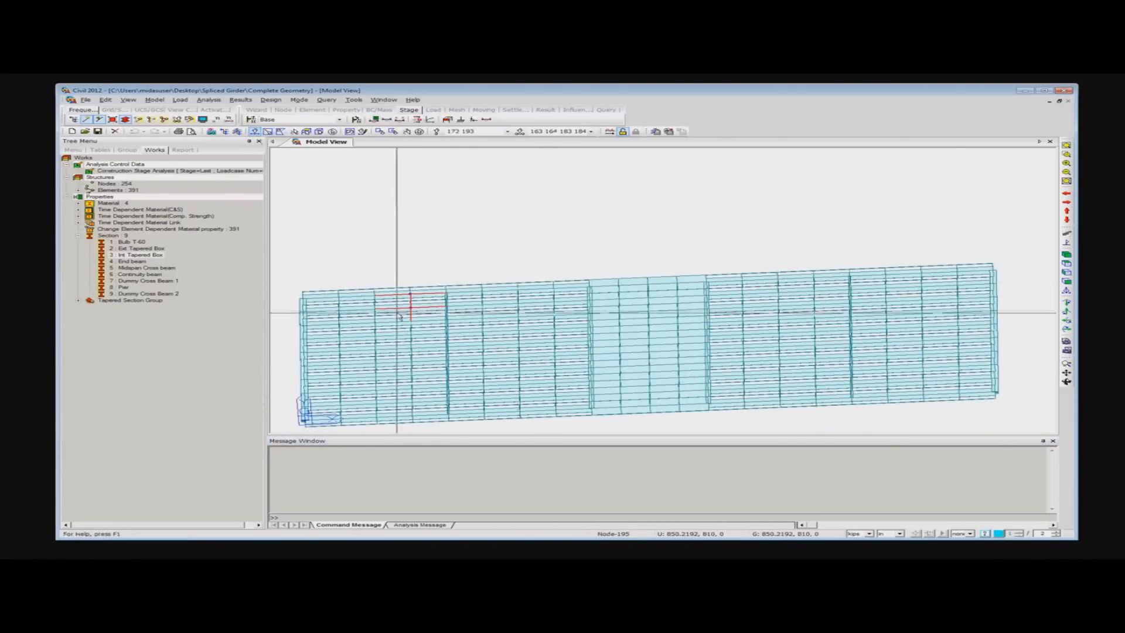
drag(424, 394, 292, 432)
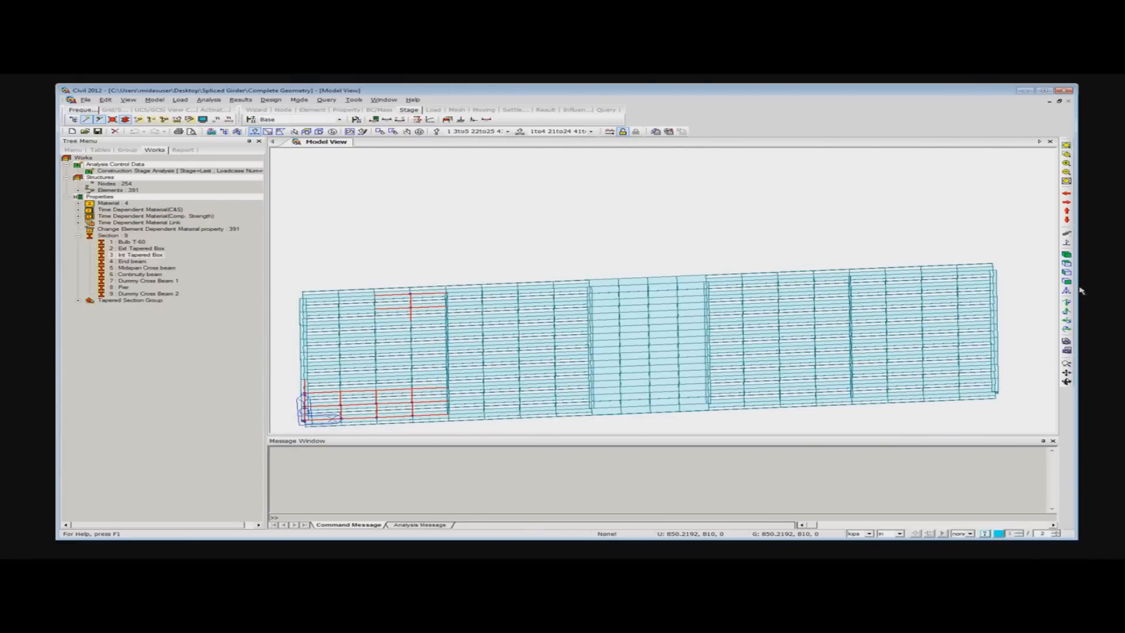
click(1066, 255)
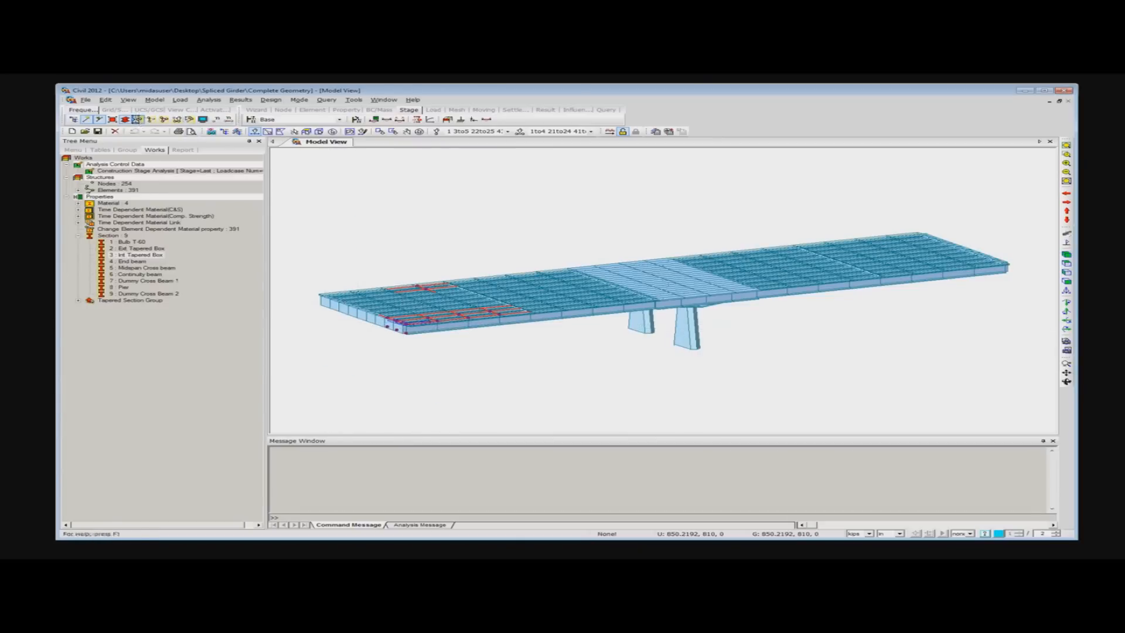
click(137, 121)
drag(884, 402, 334, 164)
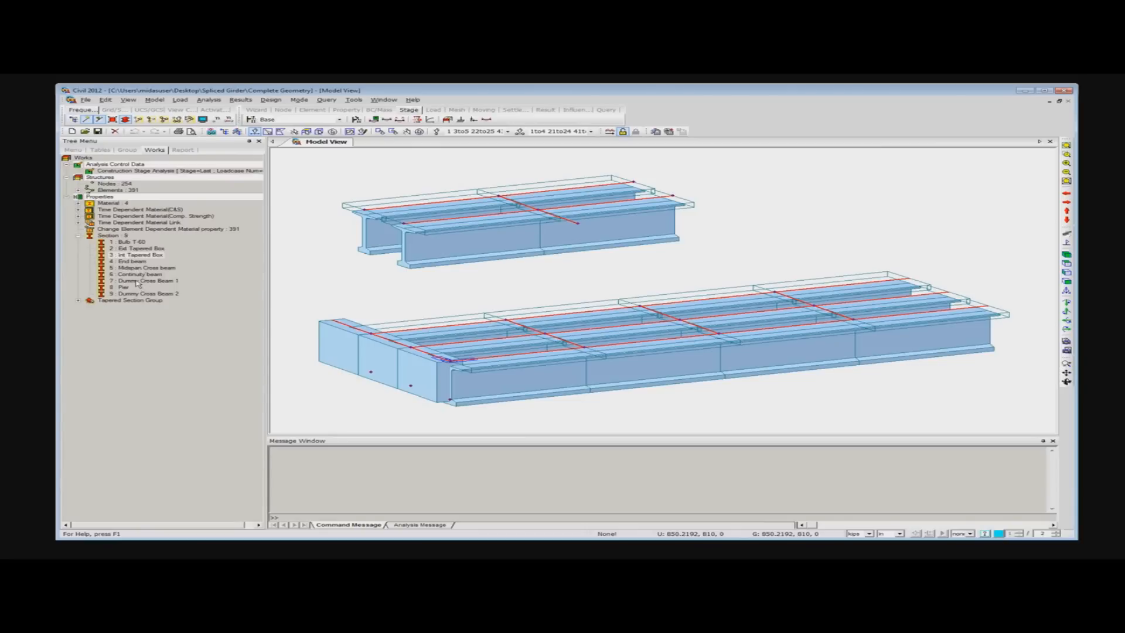
- Assign the Ext Tapered Box section and then the Bulb T-60 section to the selected elements, and undo both assignments
click(139, 249)
drag(139, 252, 307, 246)
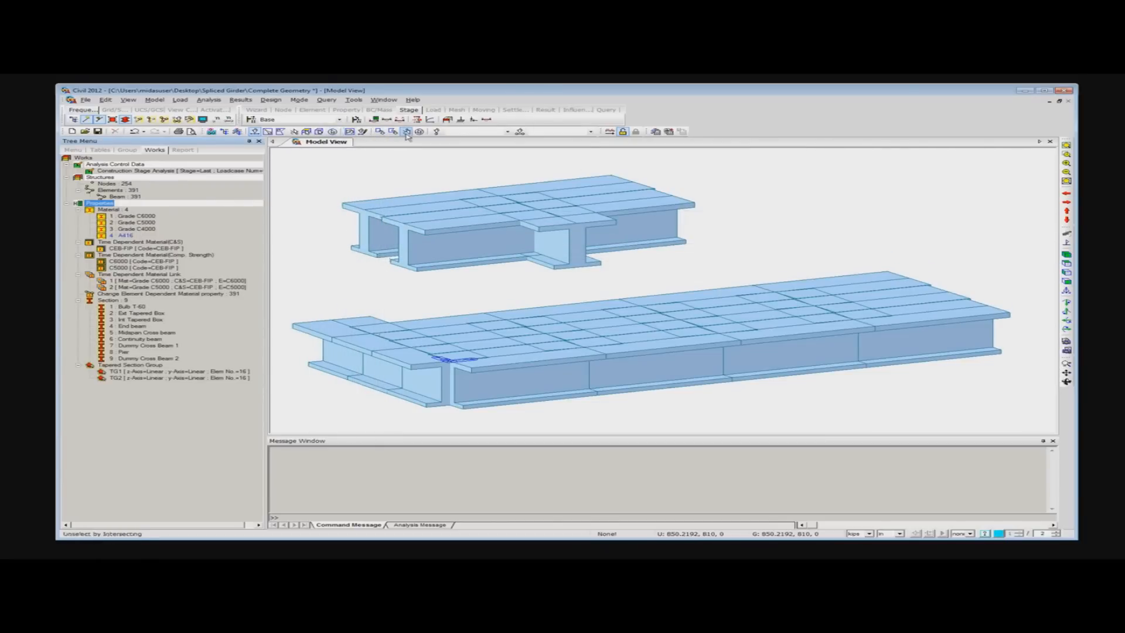
click(377, 133)
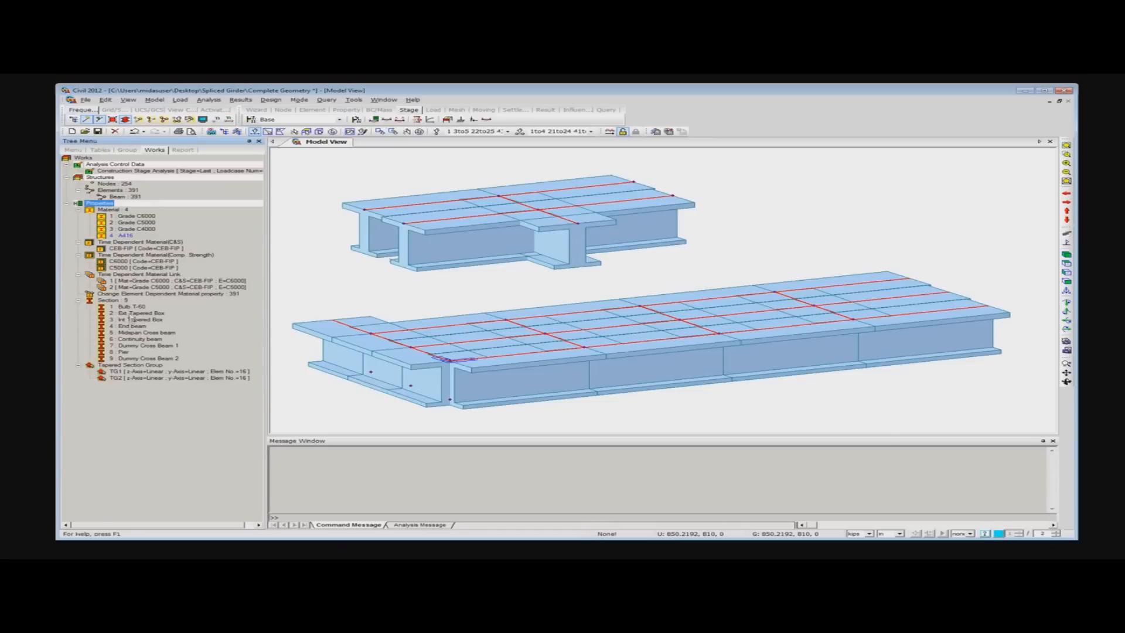
drag(134, 309, 331, 255)
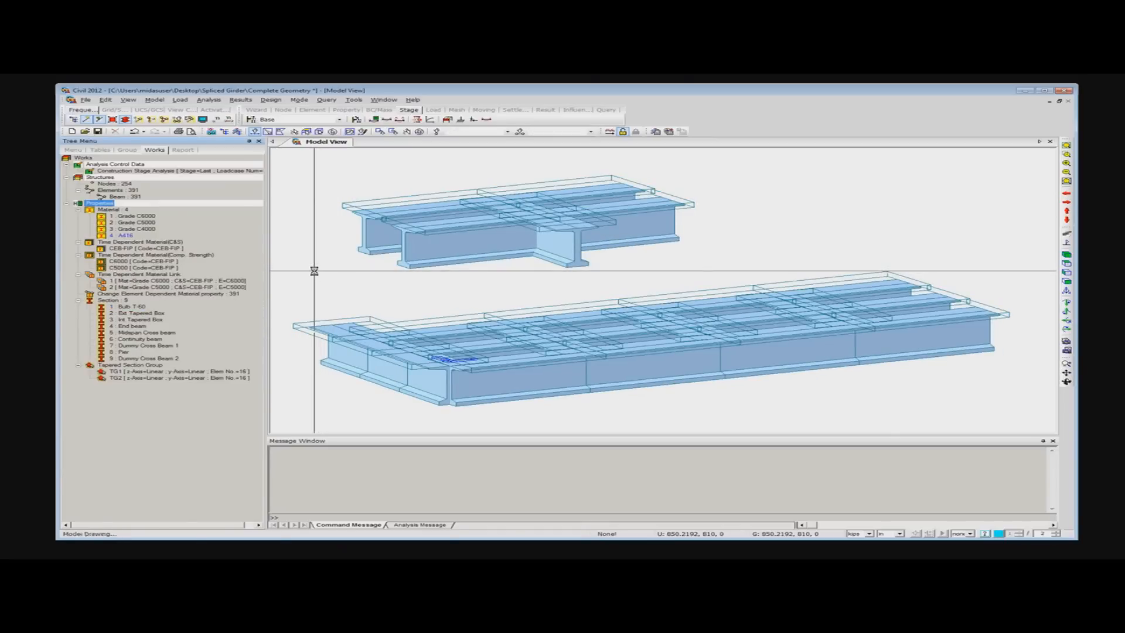
drag(315, 271, 316, 275)
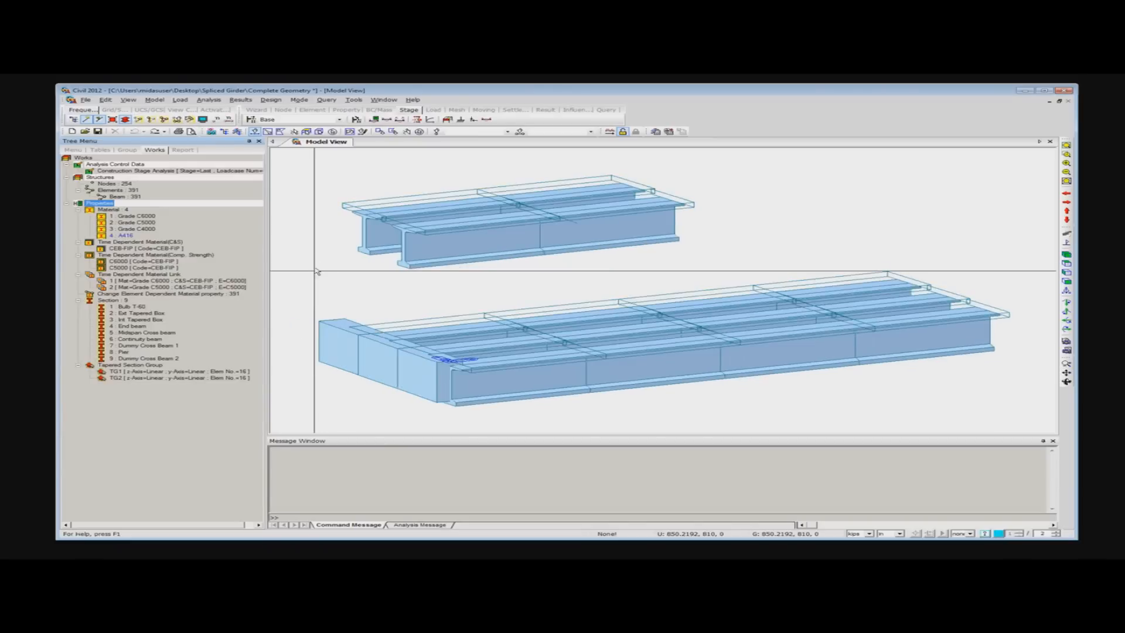
- Activate all elements again and collapse the section, material and time dependent material branches of the works tree
click(164, 121)
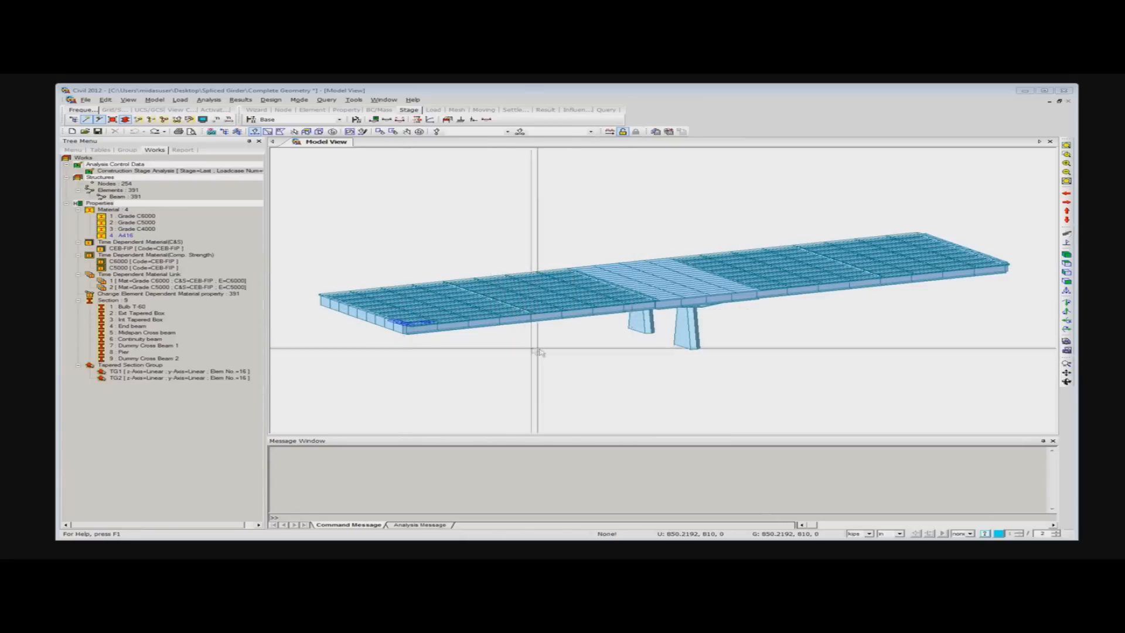
middle_drag(563, 374, 563, 346)
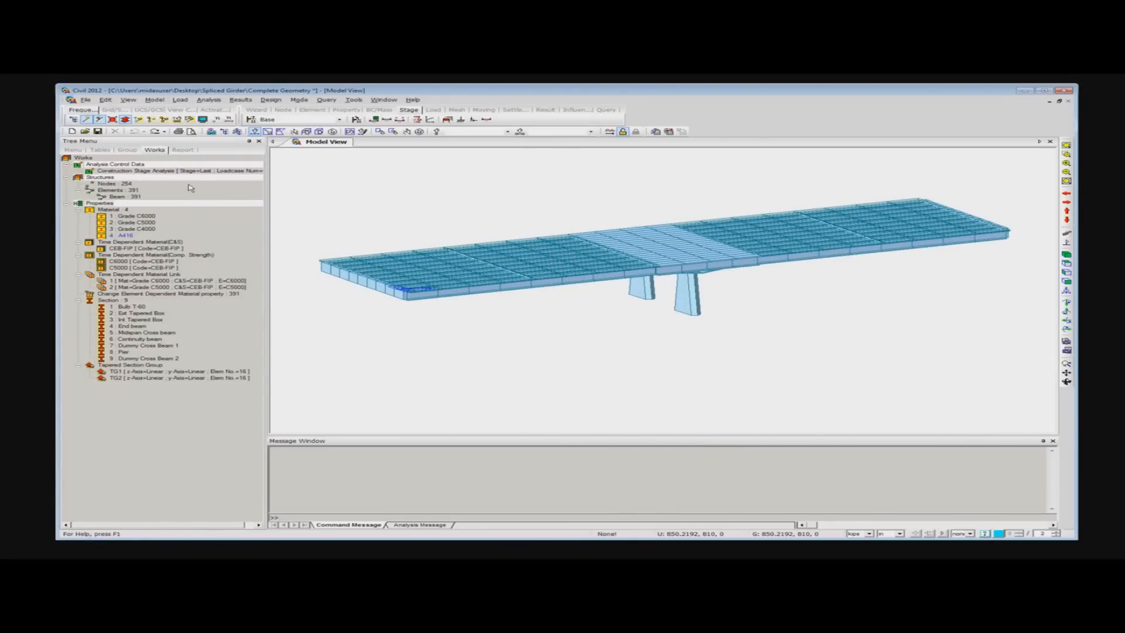
click(79, 301)
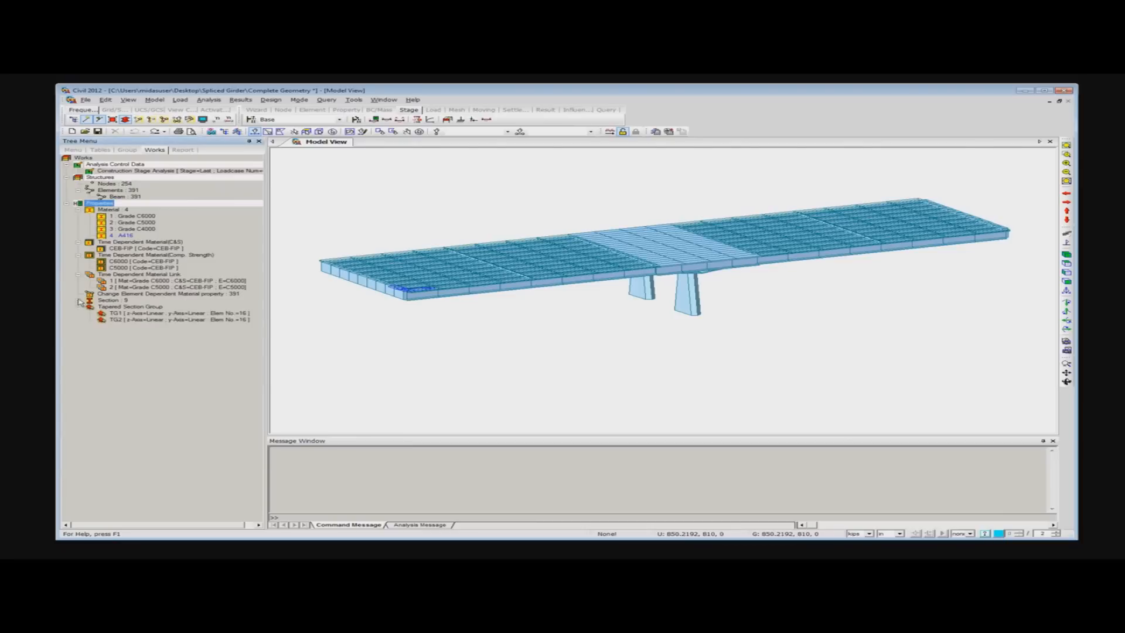
click(78, 256)
click(79, 242)
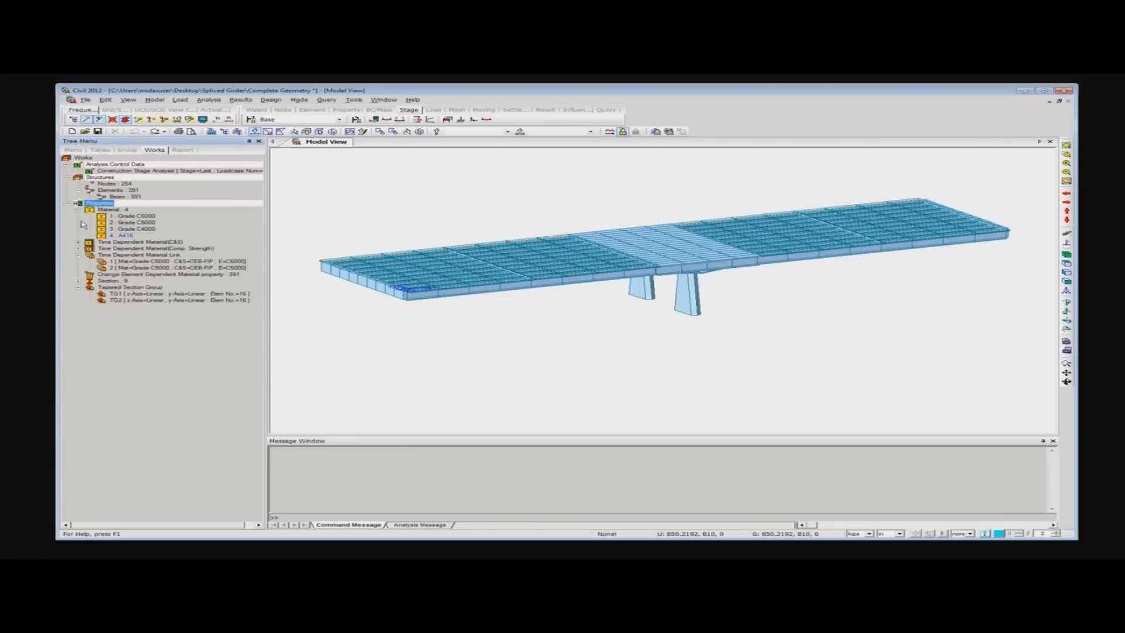
click(78, 209)
click(78, 229)
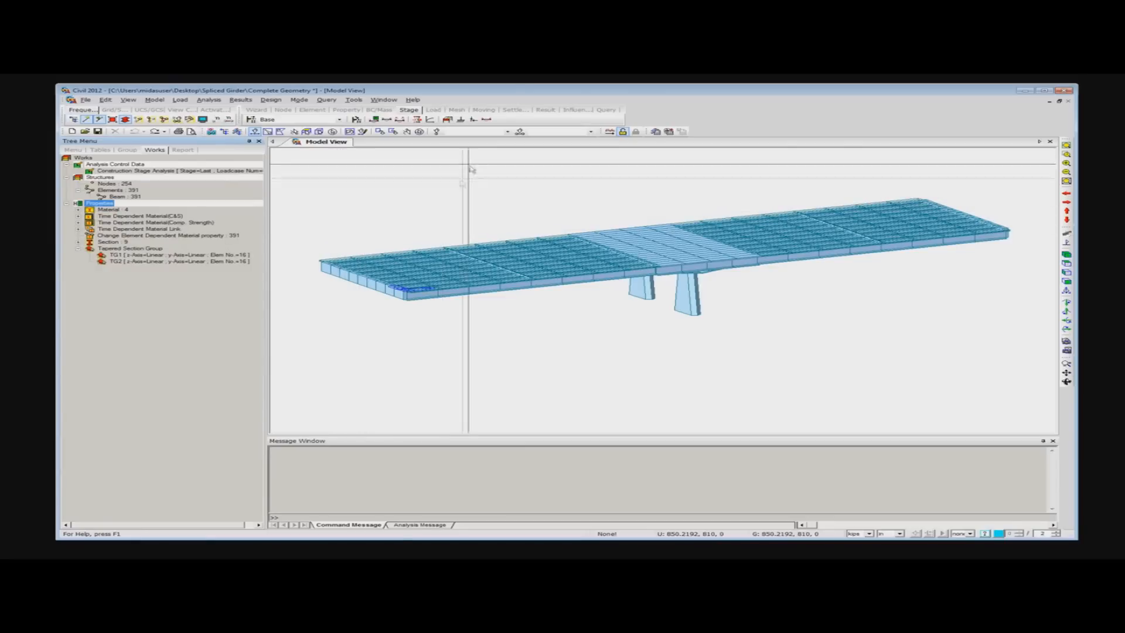
ctrl+middle_drag(440, 170, 439, 189)
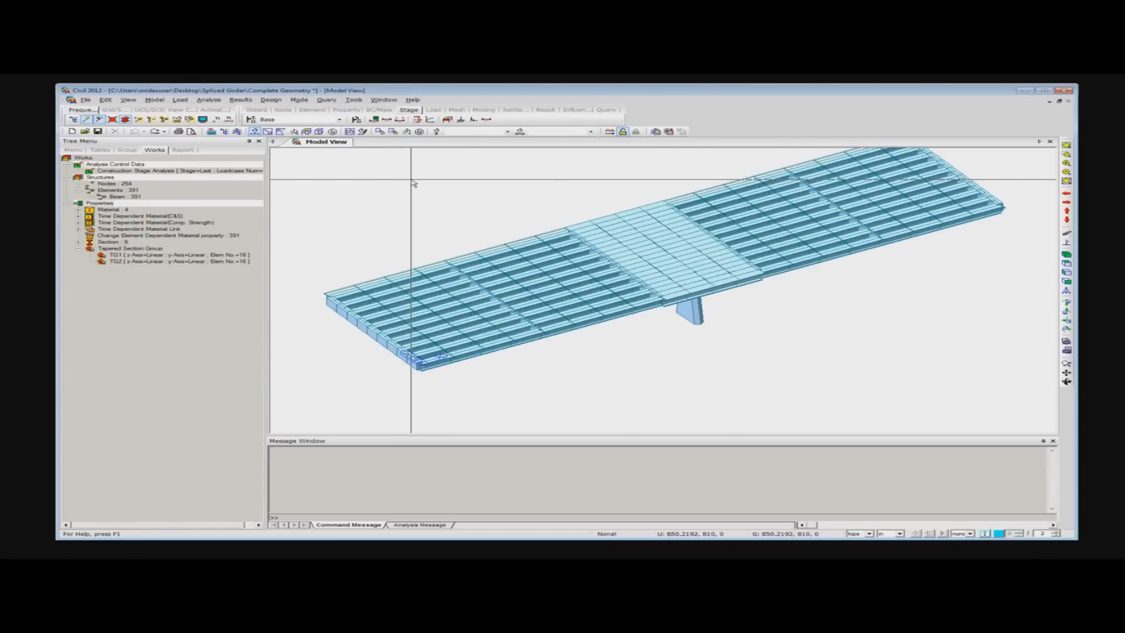
- Fill in a new creep/shrinkage material named test with code CEB-FIP(1990), 28-day compressive strength 6000 and notational size 10 in
right_click(413, 183)
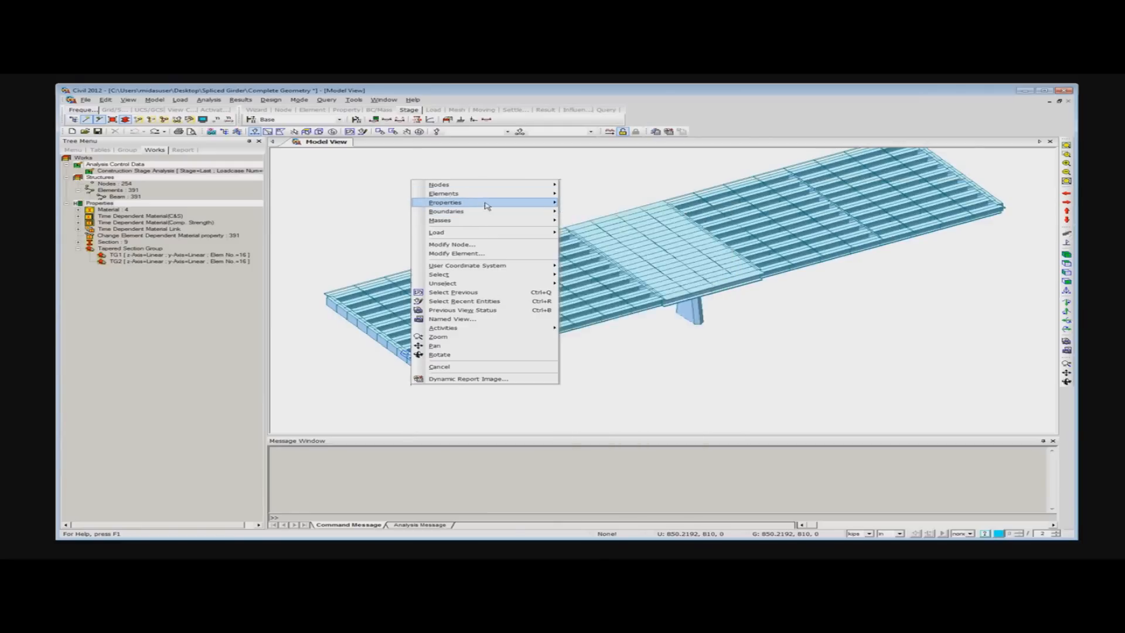
mouse_move(487, 206)
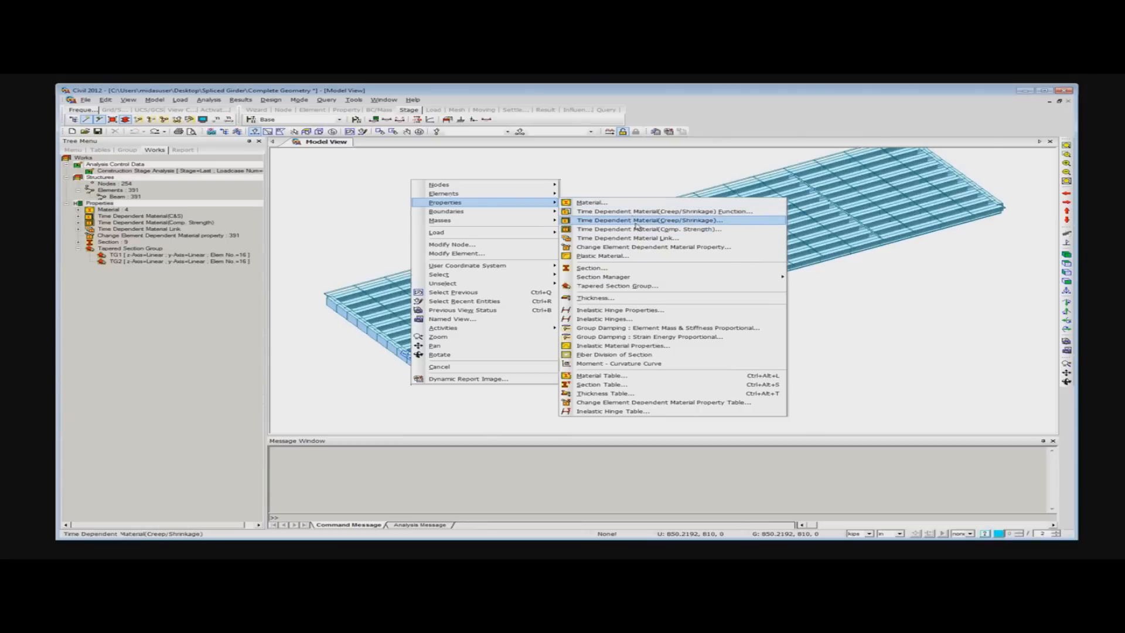
click(708, 224)
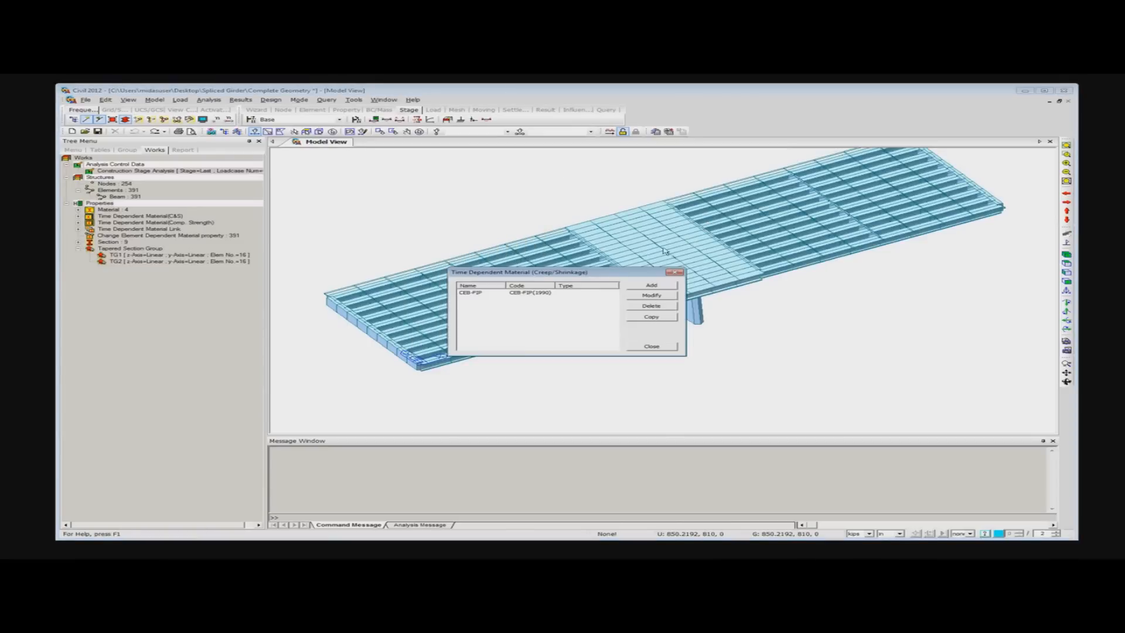
click(652, 289)
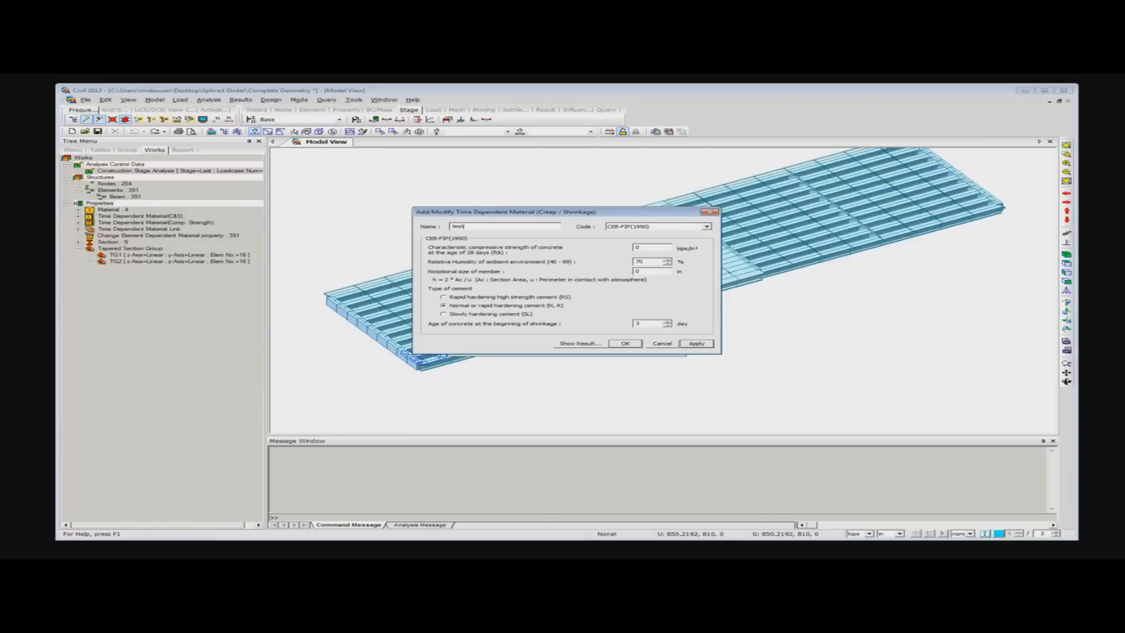
click(707, 227)
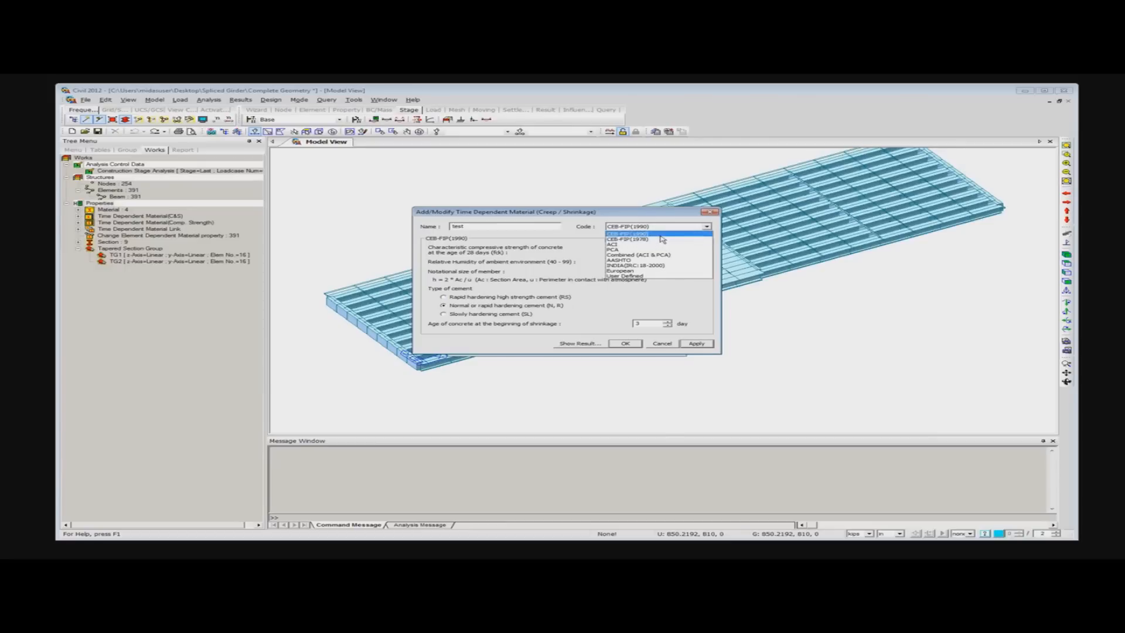
click(661, 234)
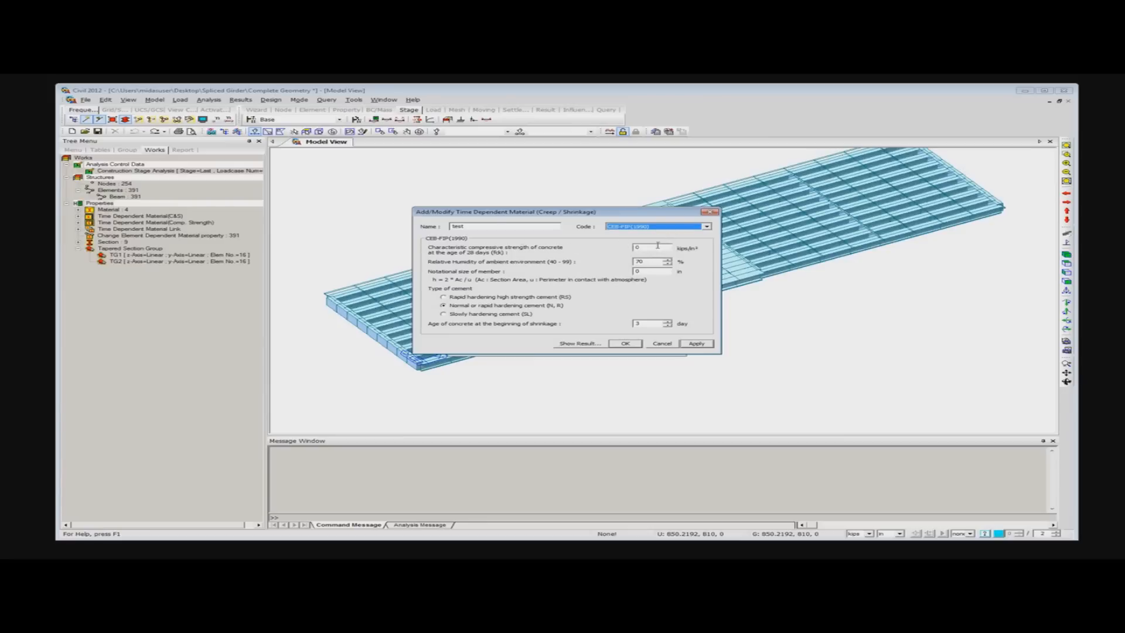
click(638, 248)
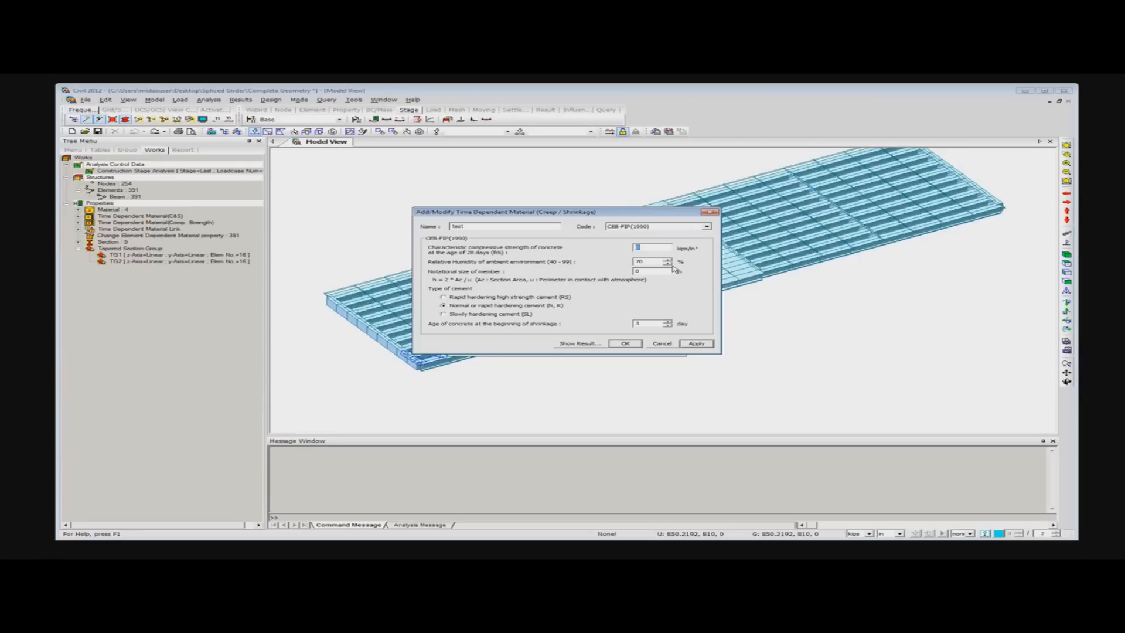
text(6000)
drag(643, 272, 625, 275)
- Examine the creep coefficient and shrinkage strain curves, and leave the creep/shrinkage material definition without saving it
click(575, 344)
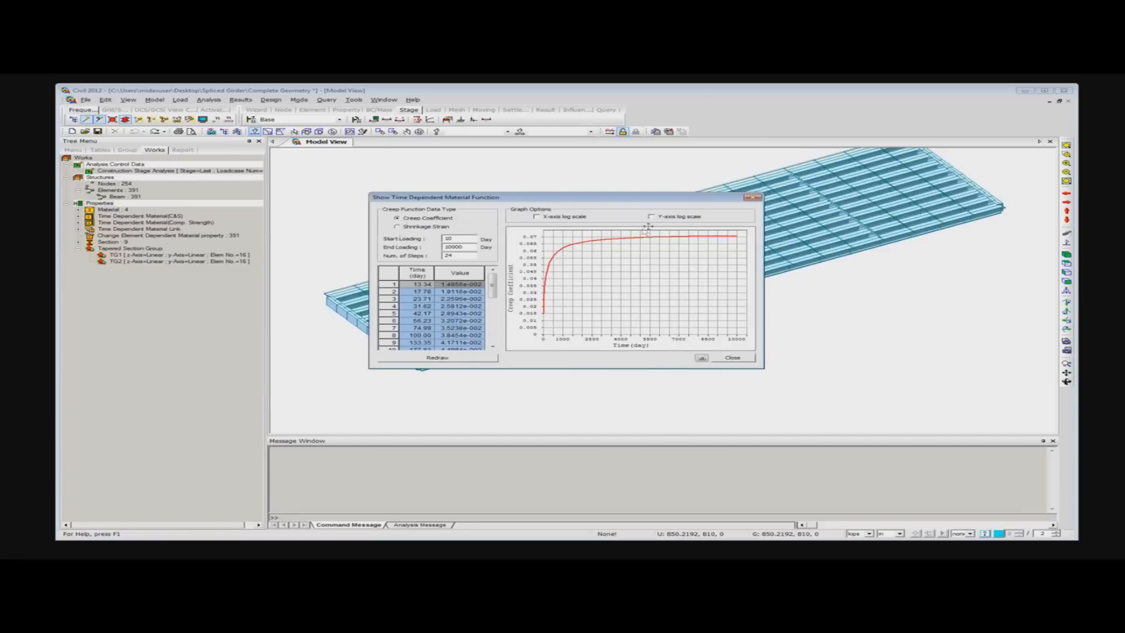
click(398, 226)
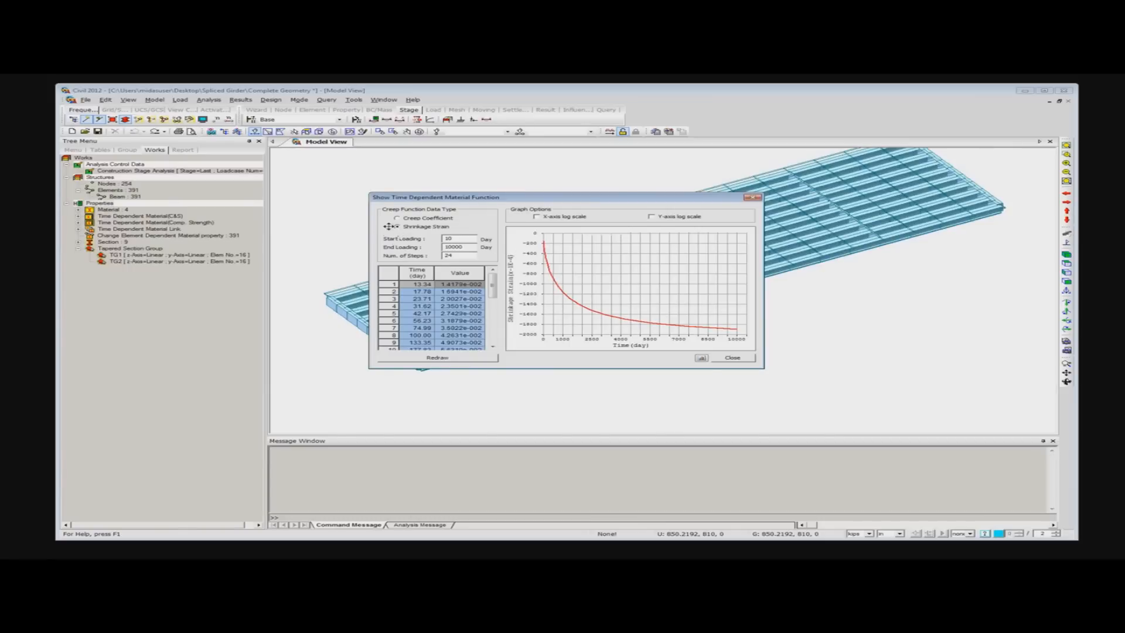
click(398, 219)
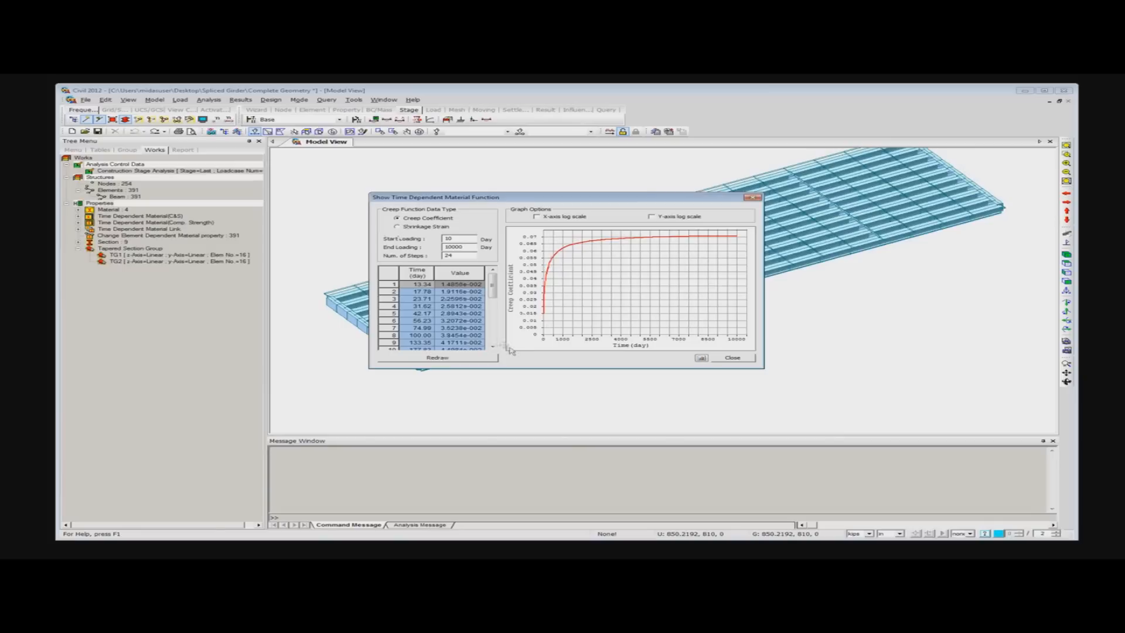
click(733, 358)
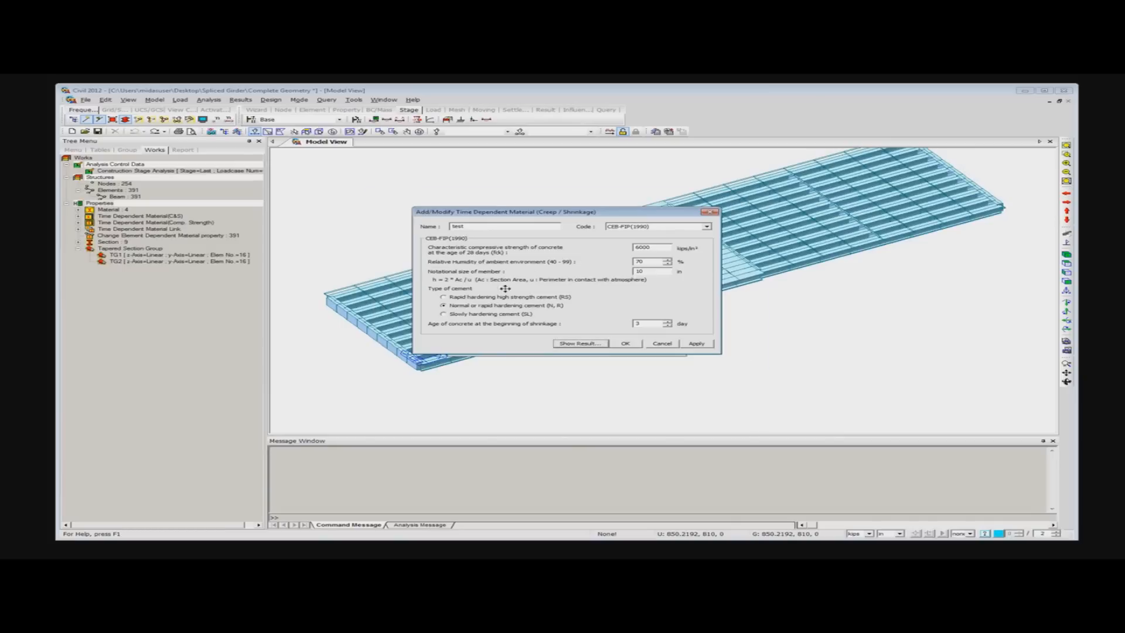
click(661, 344)
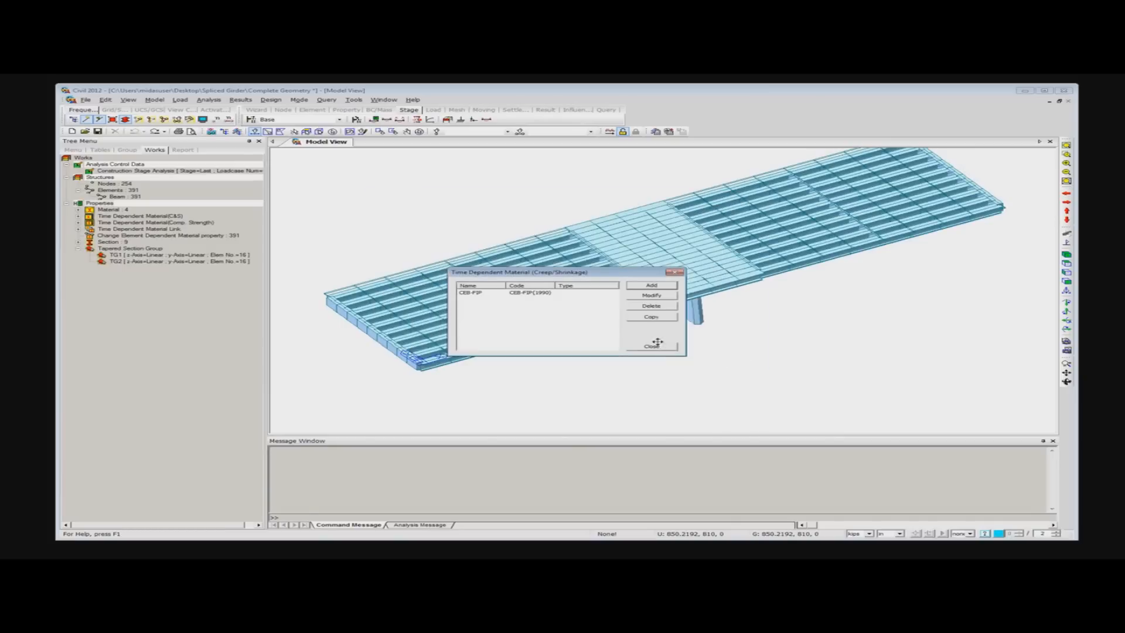
click(678, 273)
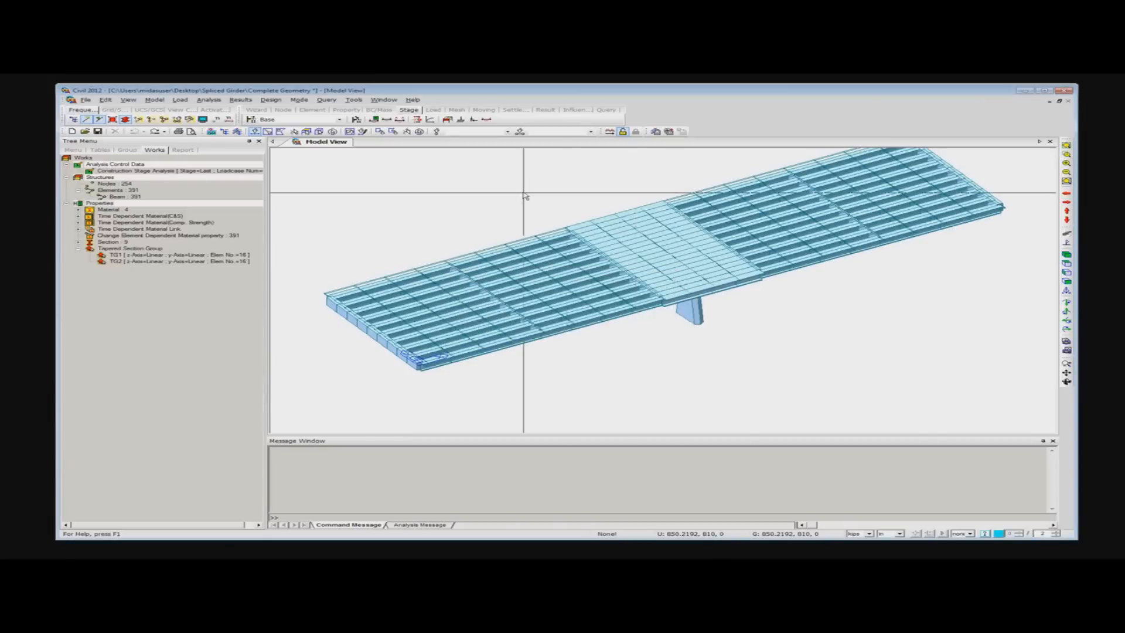
- Start a new time dependent compressive strength material named Comp with the CEB-FIP code for strength development
right_click(439, 185)
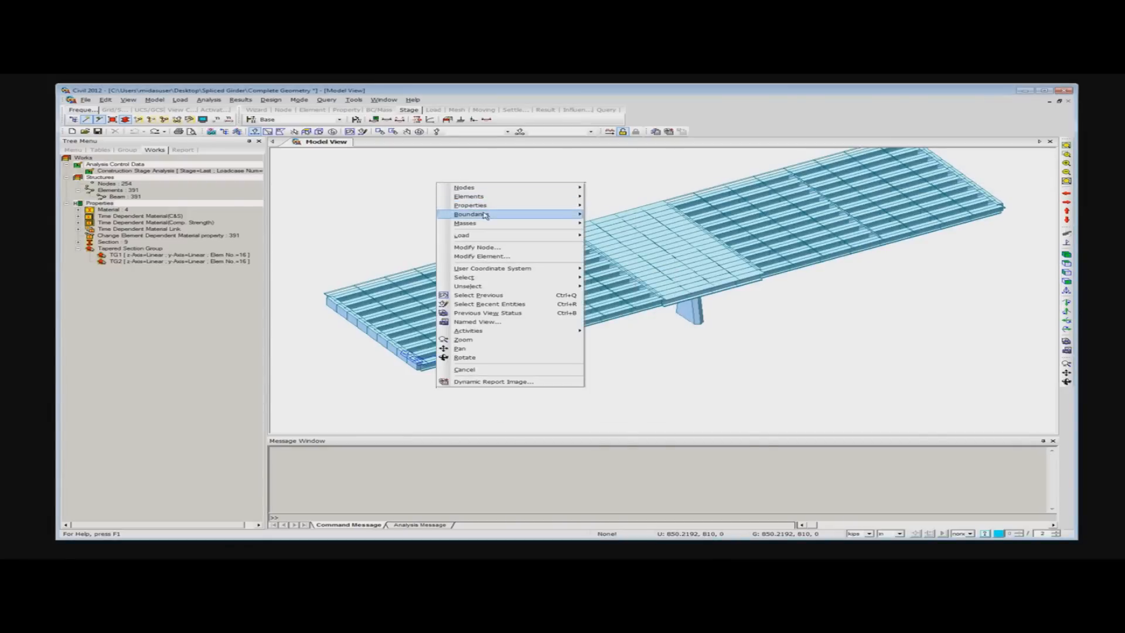
mouse_move(534, 209)
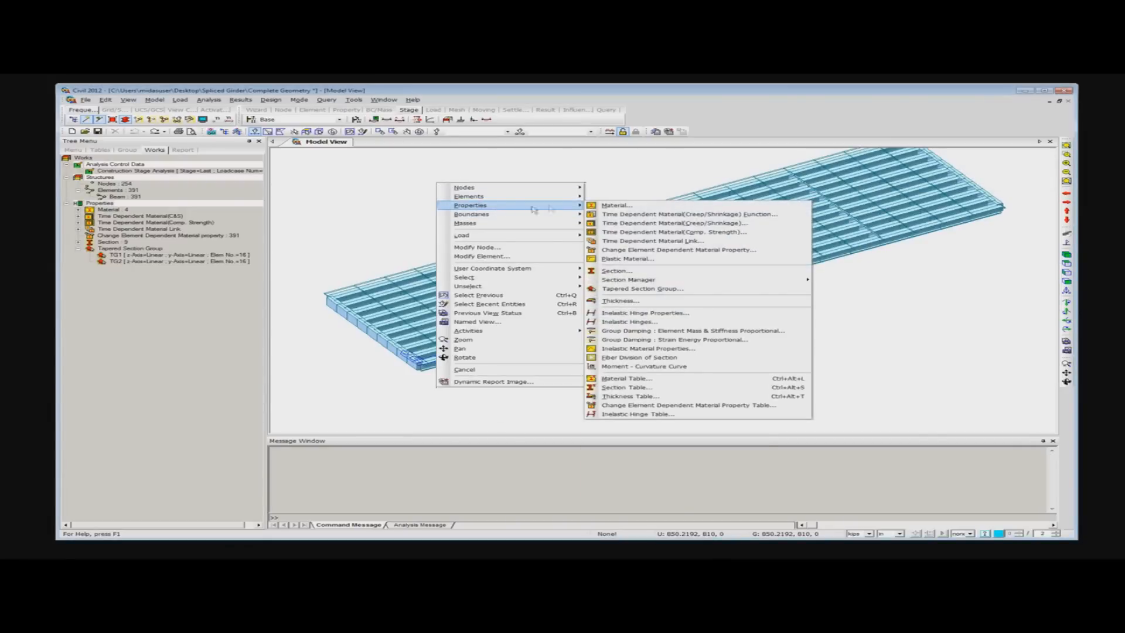
click(655, 232)
drag(571, 276, 516, 198)
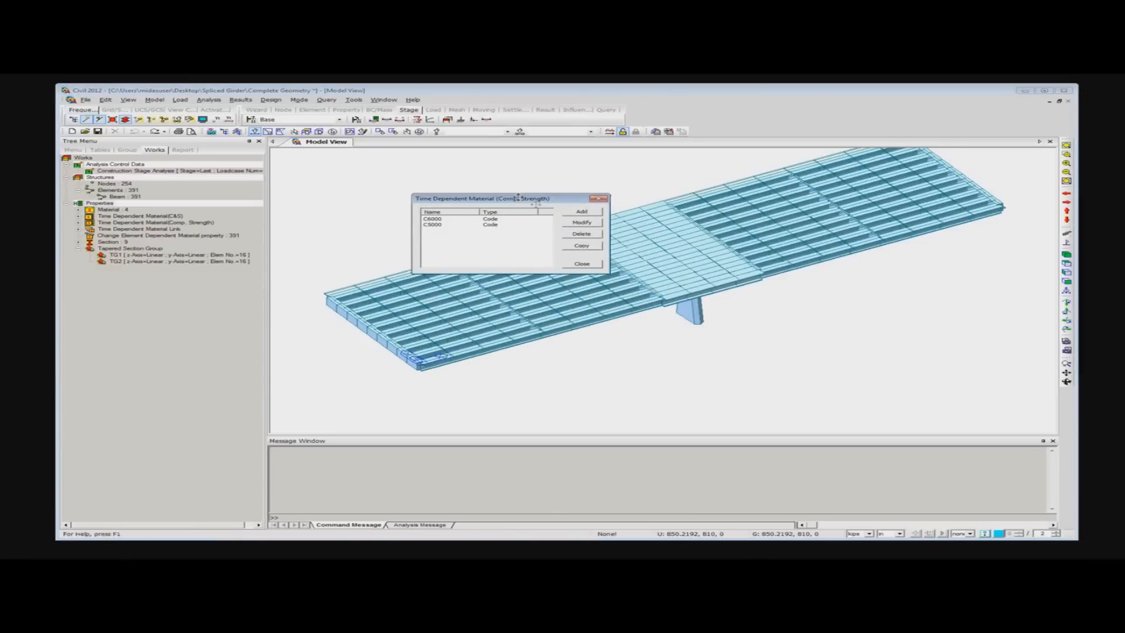
click(581, 212)
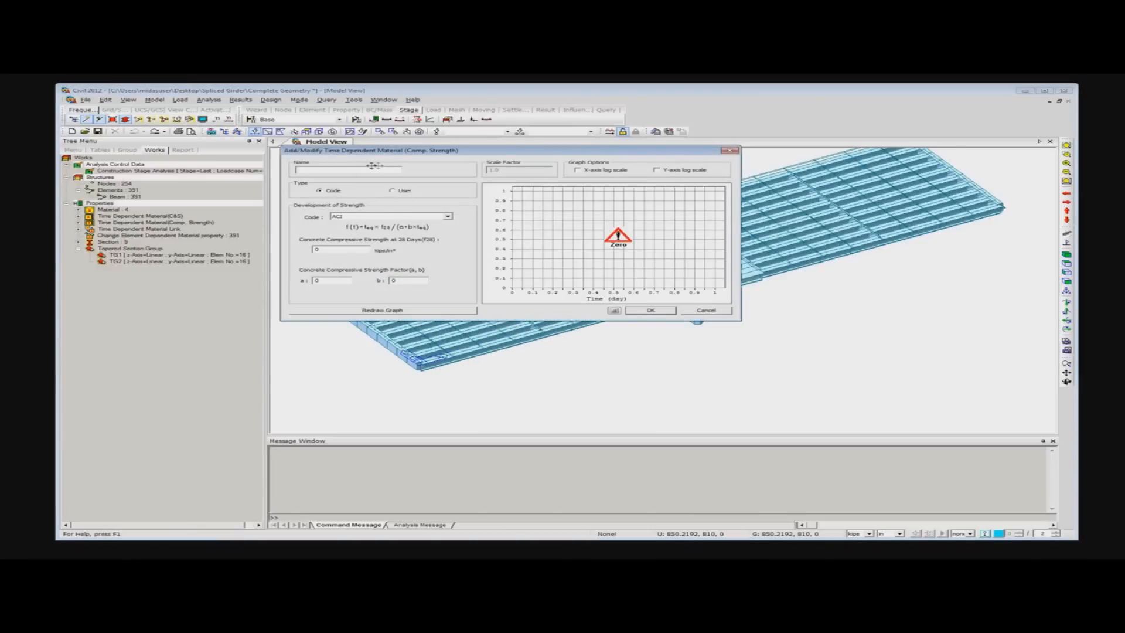
text(Com)
click(437, 218)
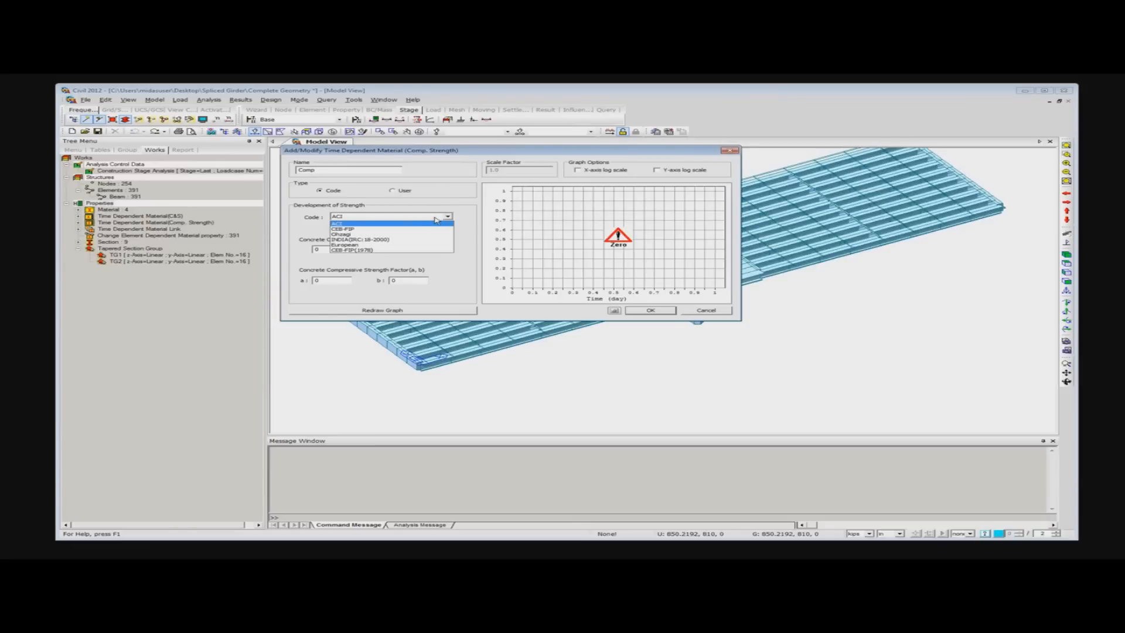
click(385, 230)
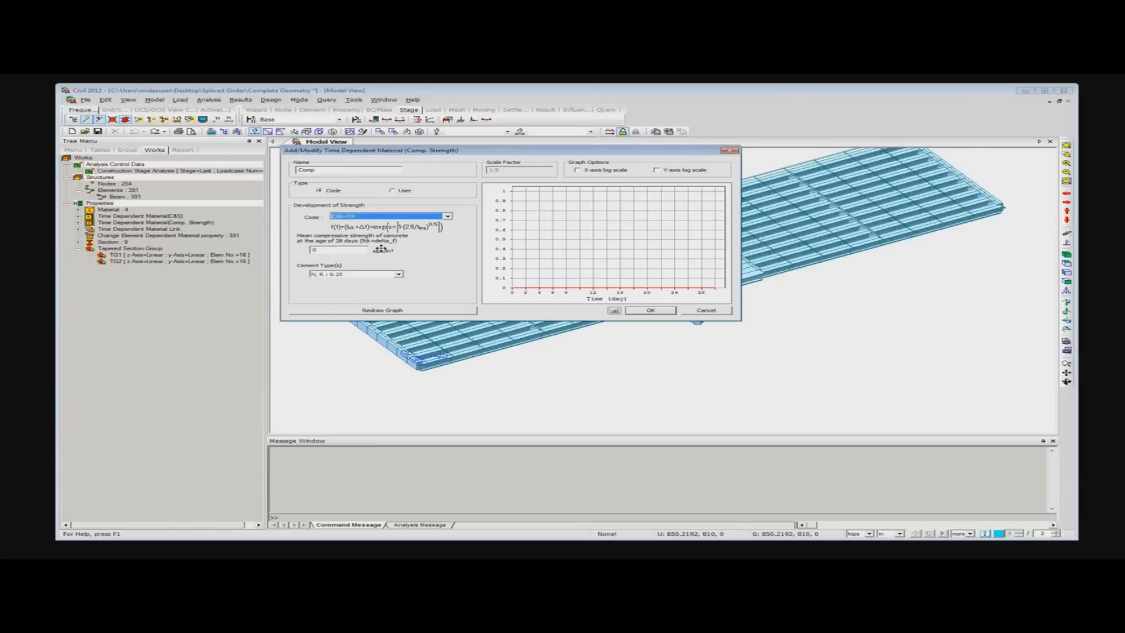
- Set the Comp material's mean compressive strength of concrete at 28 days to 7150
double_click(348, 250)
text(7150)
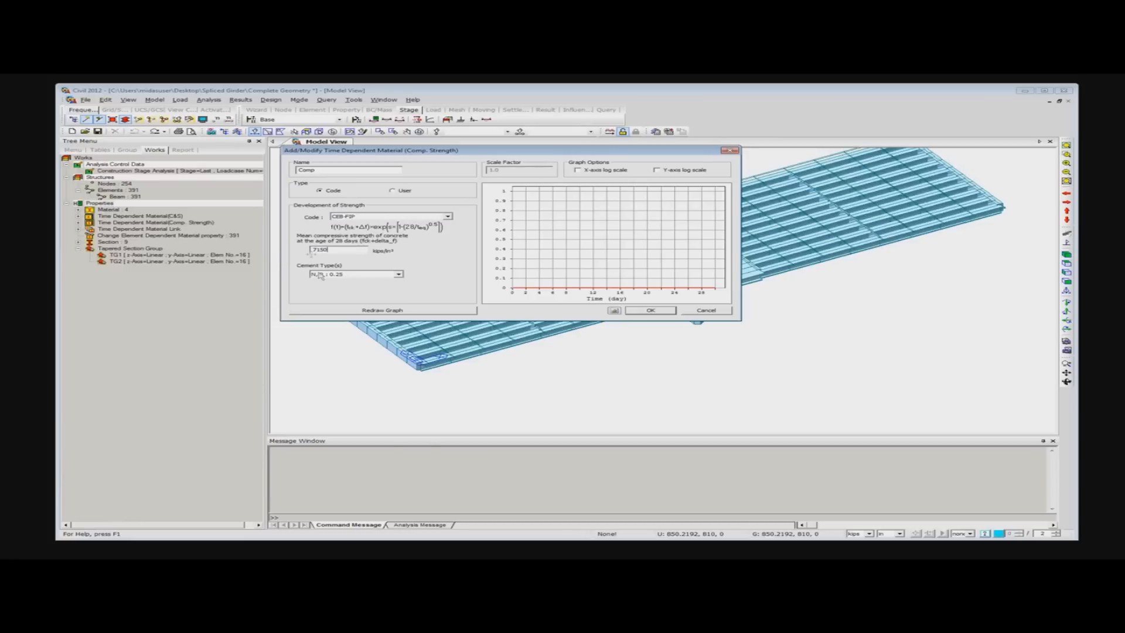
- Plot the Comp material's strength development curve, and leave the compressive strength material definitions without saving it
click(374, 311)
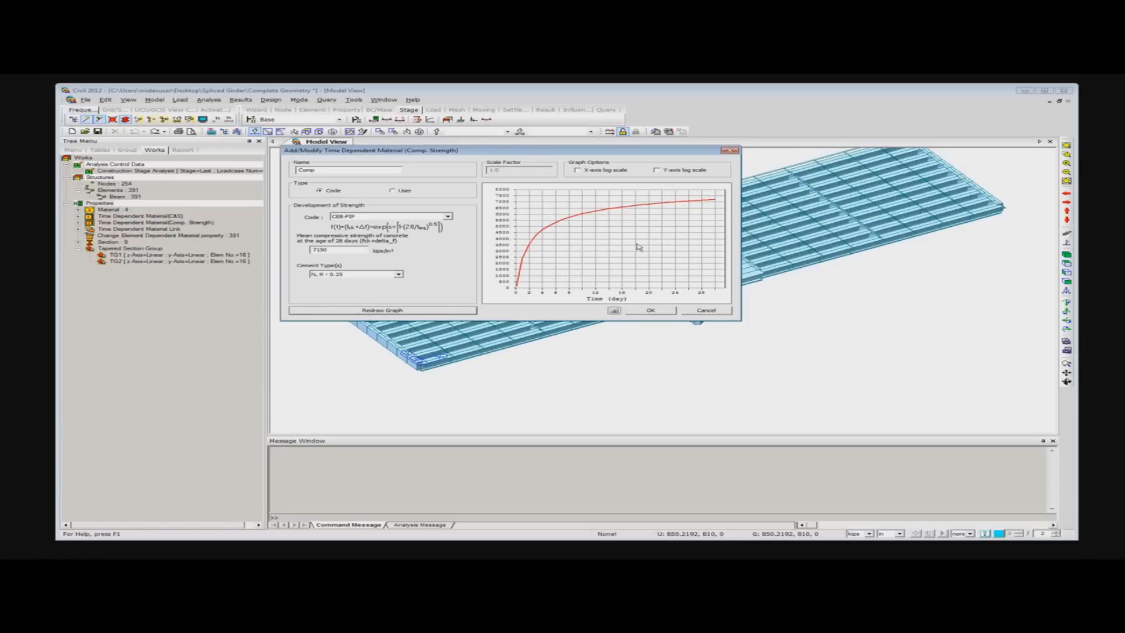
click(714, 312)
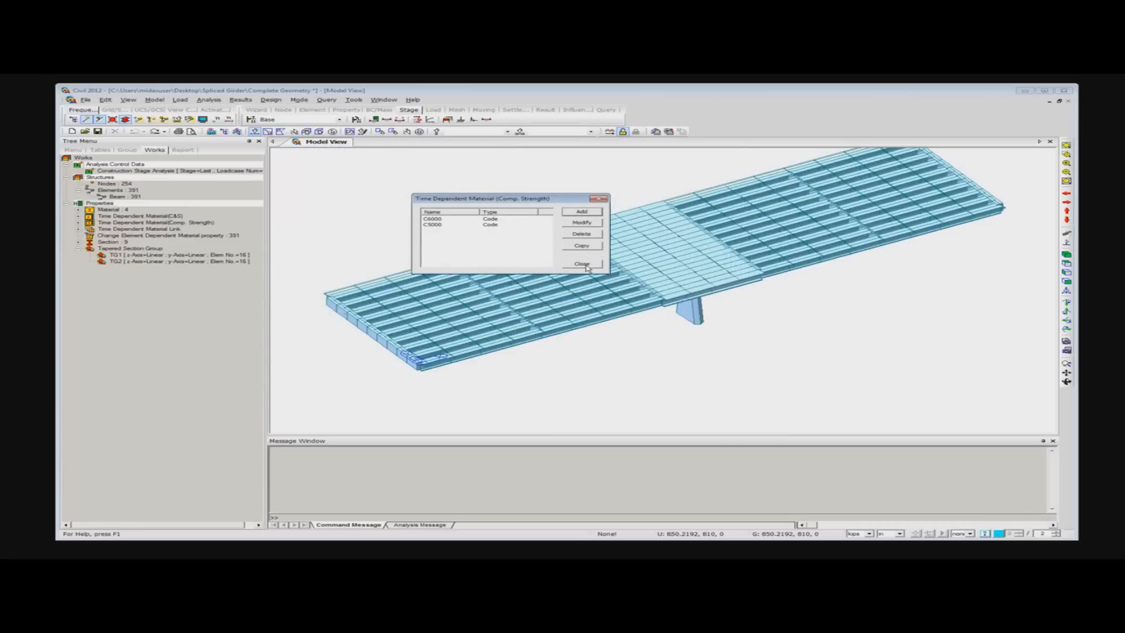
click(582, 264)
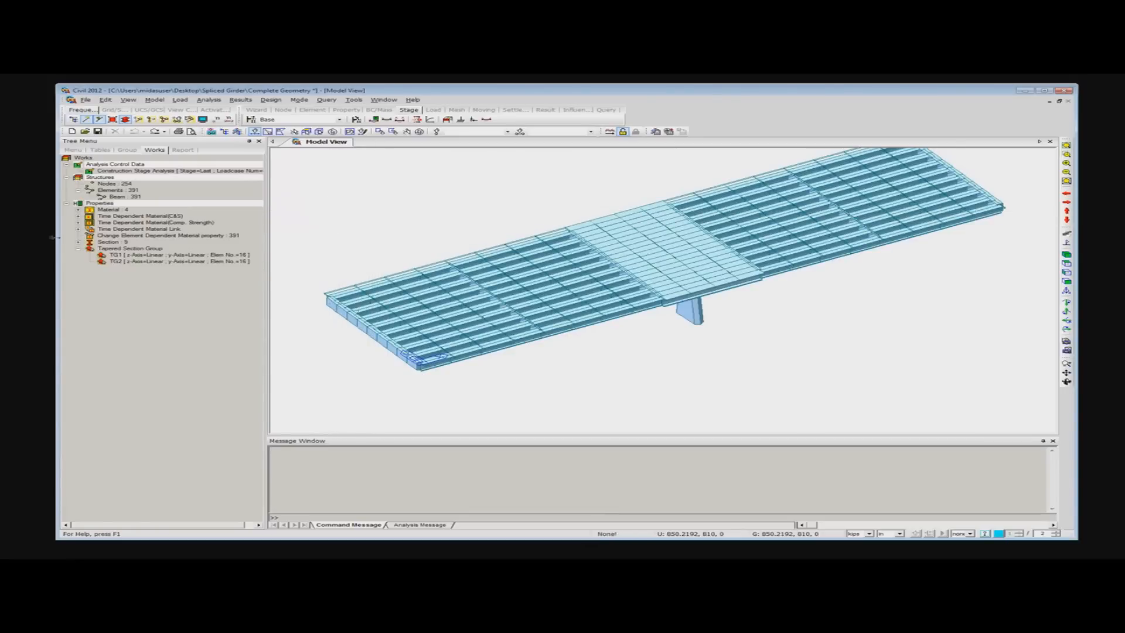
- Start a new tendon property named TH 12 with the tendon type Internal(Post-Tension)
click(78, 250)
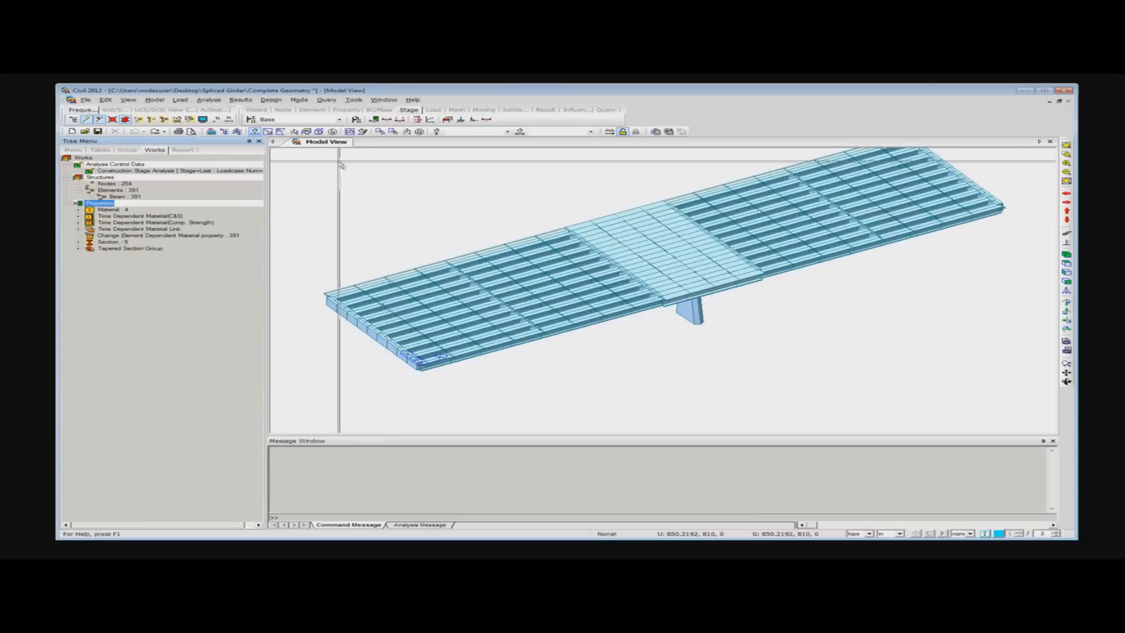
click(424, 175)
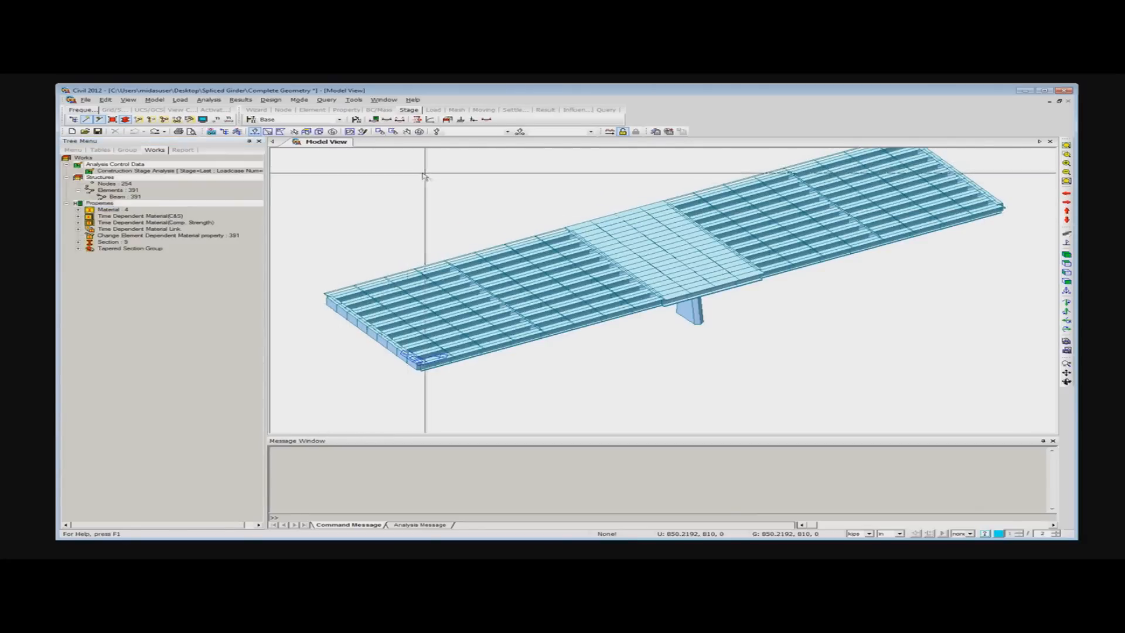
click(374, 120)
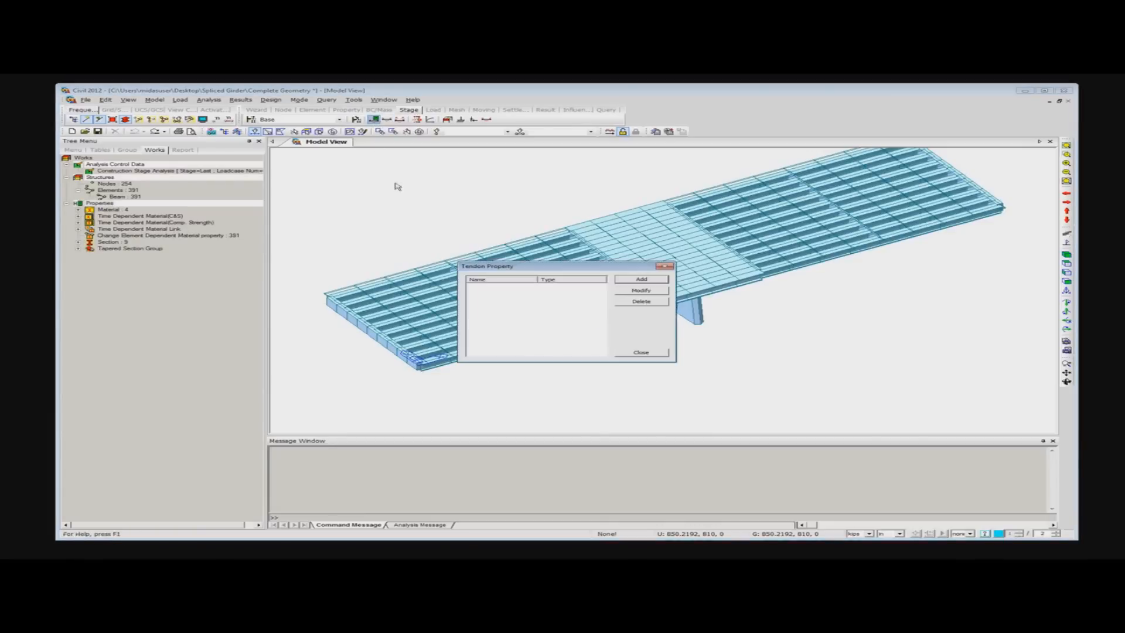
click(588, 208)
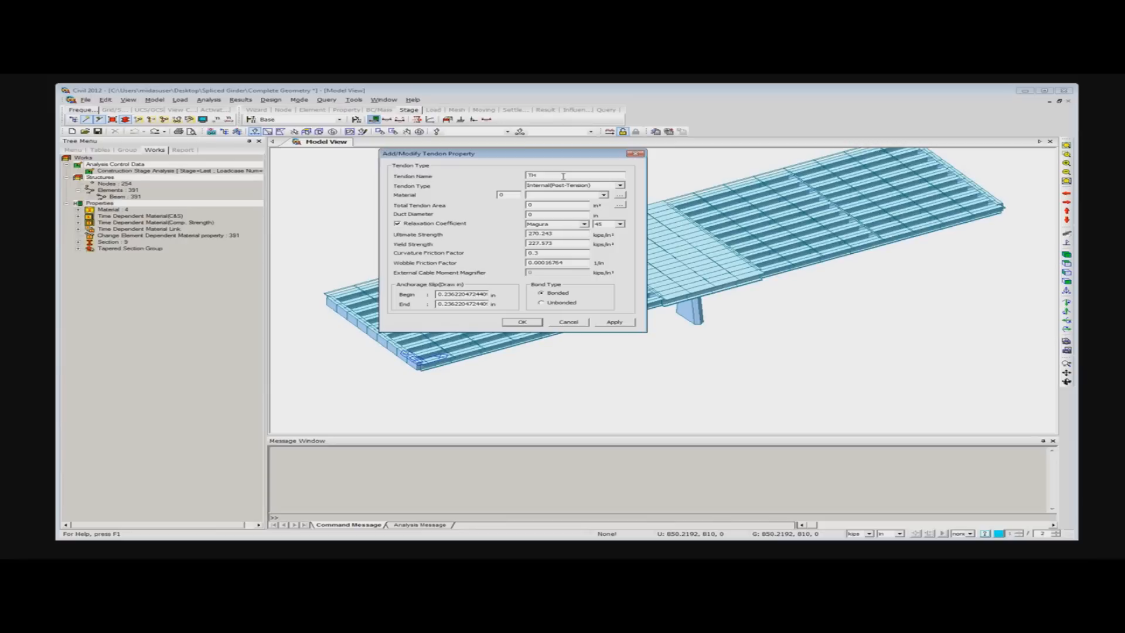
click(620, 185)
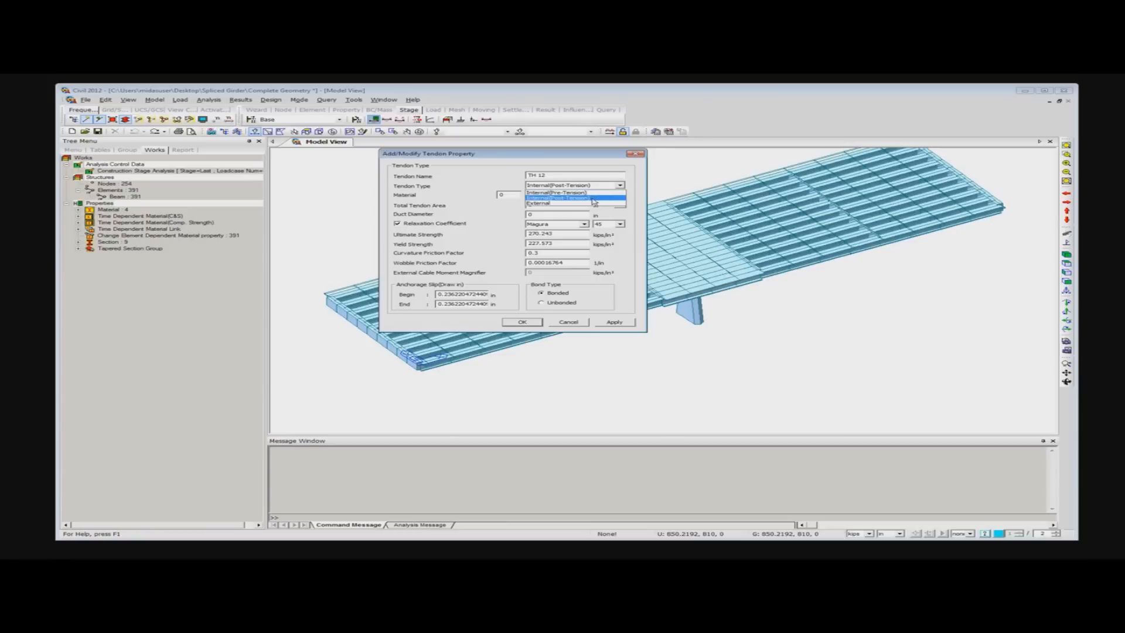
click(583, 199)
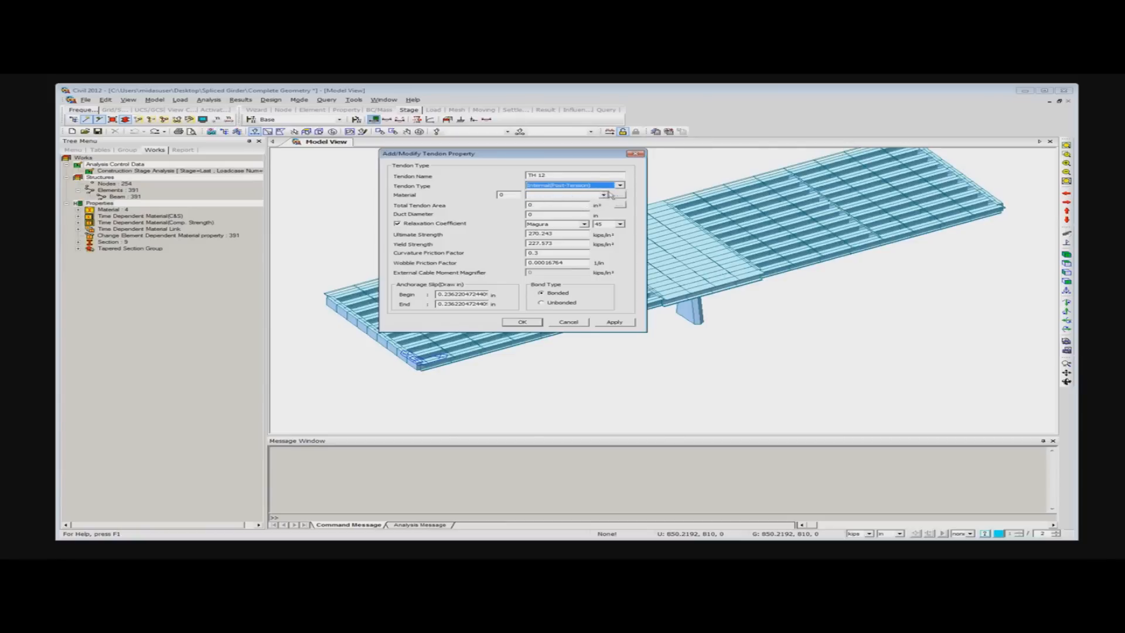
- Assign material 4: A416 to the TH 12 tendon and review that steel's material data without changing it
click(604, 195)
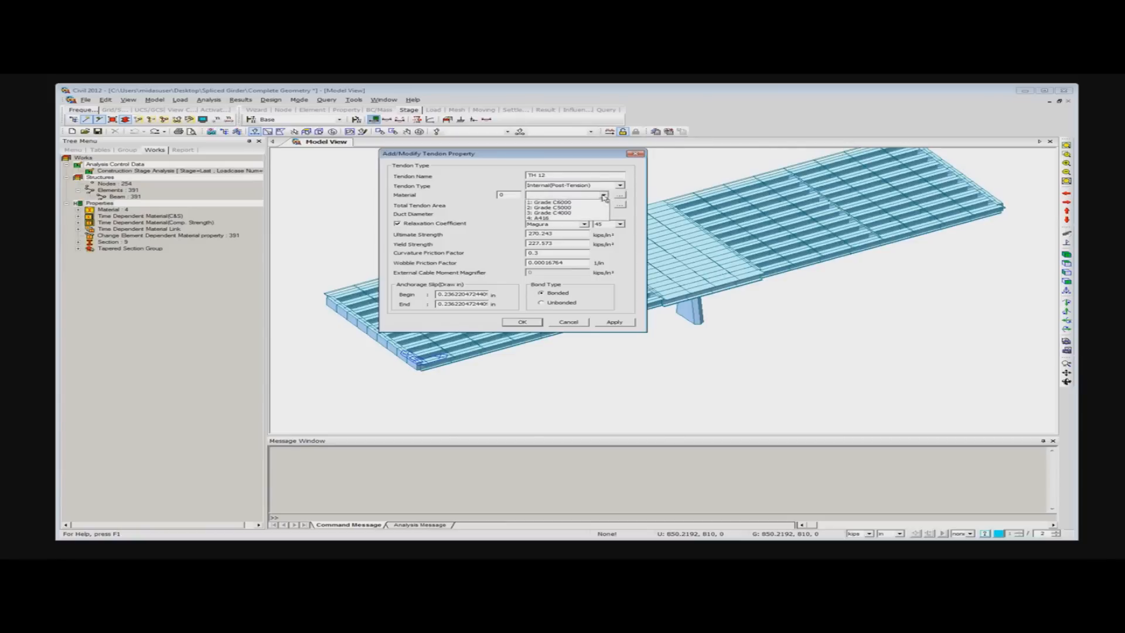
click(551, 218)
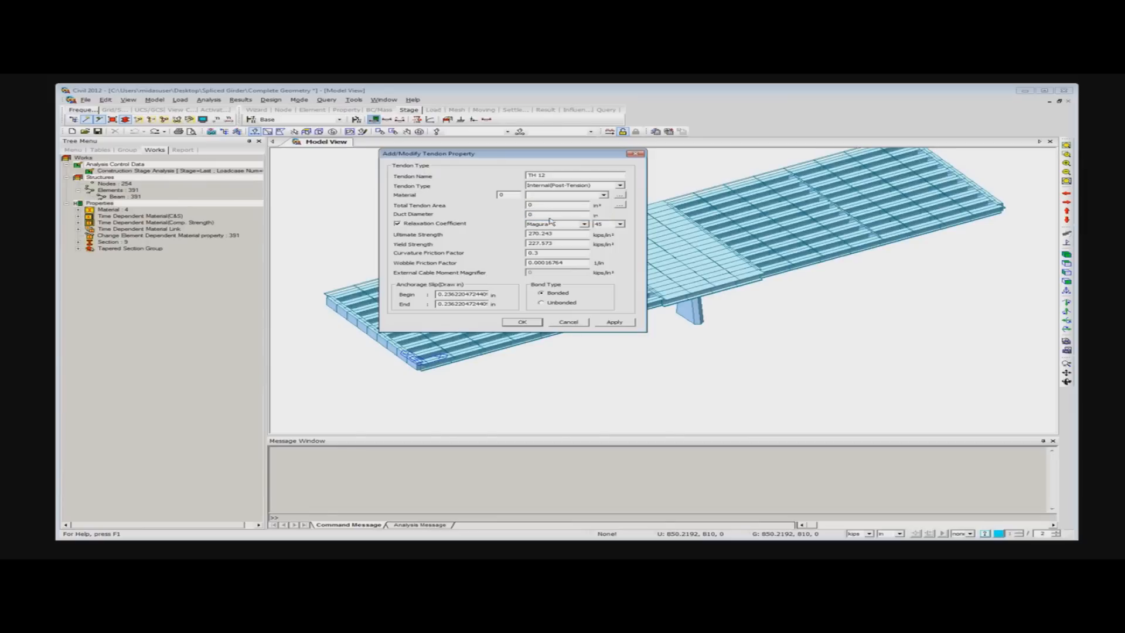
click(620, 195)
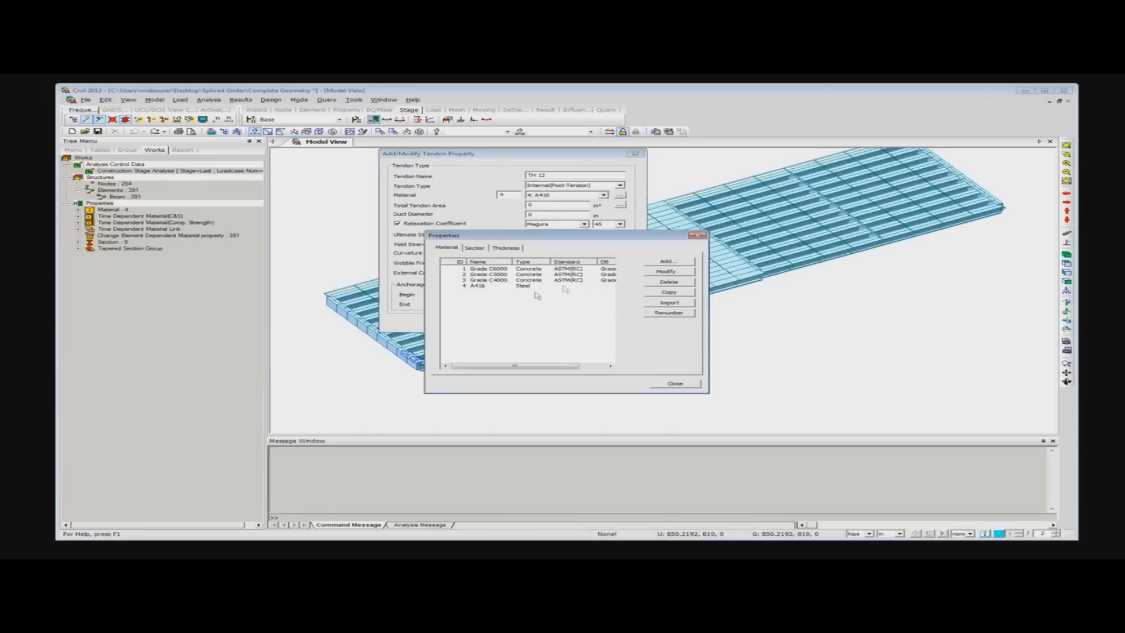
double_click(479, 286)
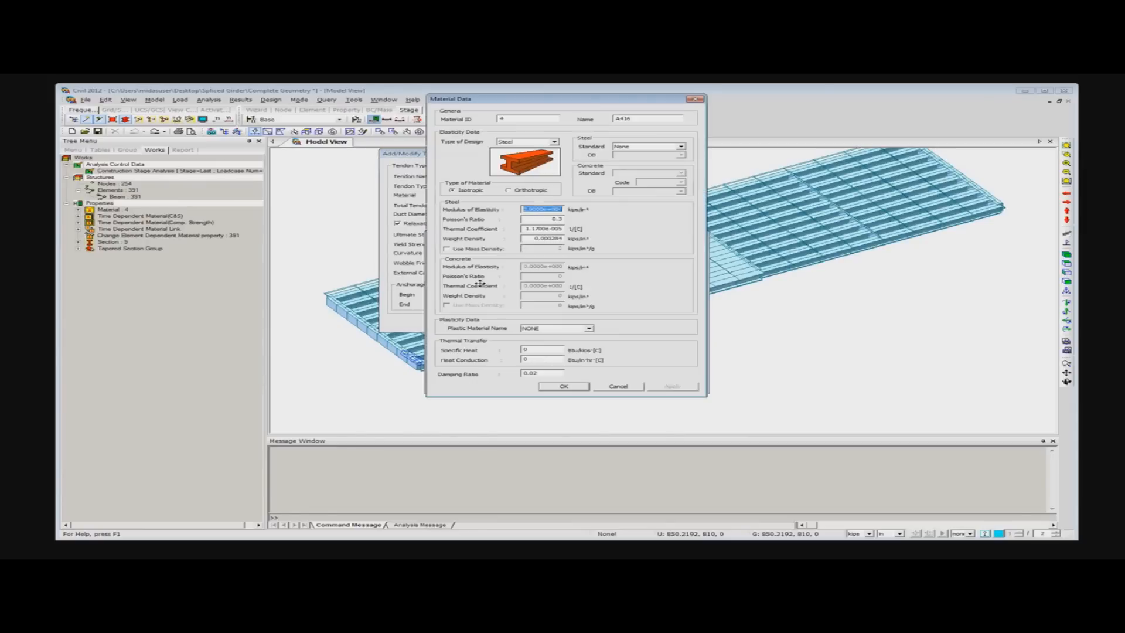
click(695, 101)
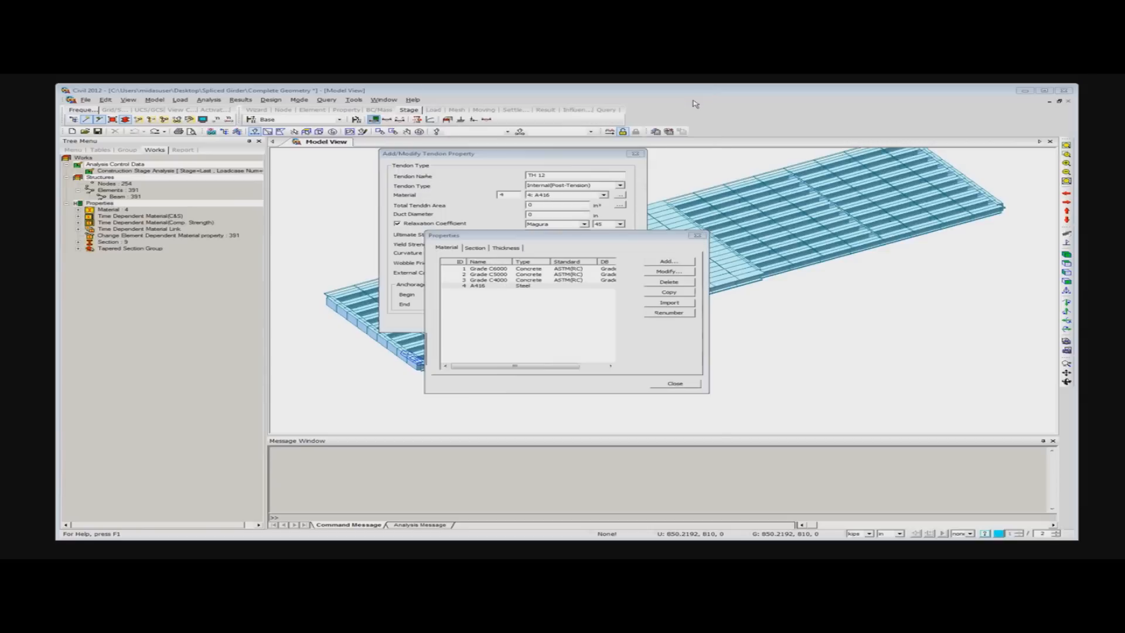
click(694, 237)
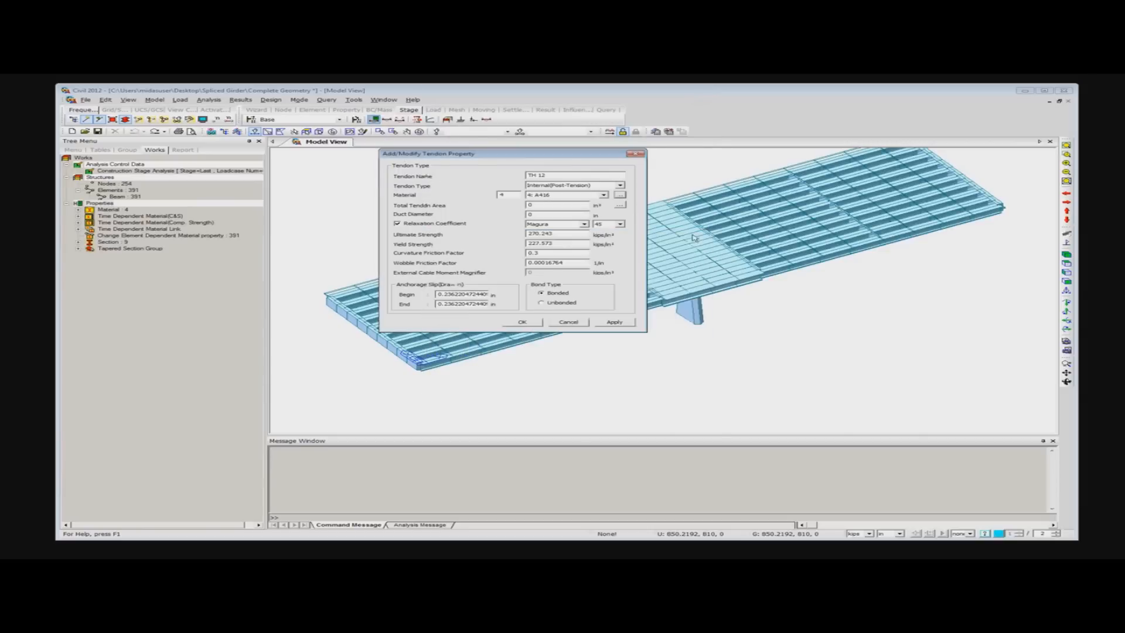
- Define the total tendon area of TH 12 from 20 strands of 12.7mm(0.5") diameter
click(619, 205)
drag(563, 244, 498, 246)
text(20)
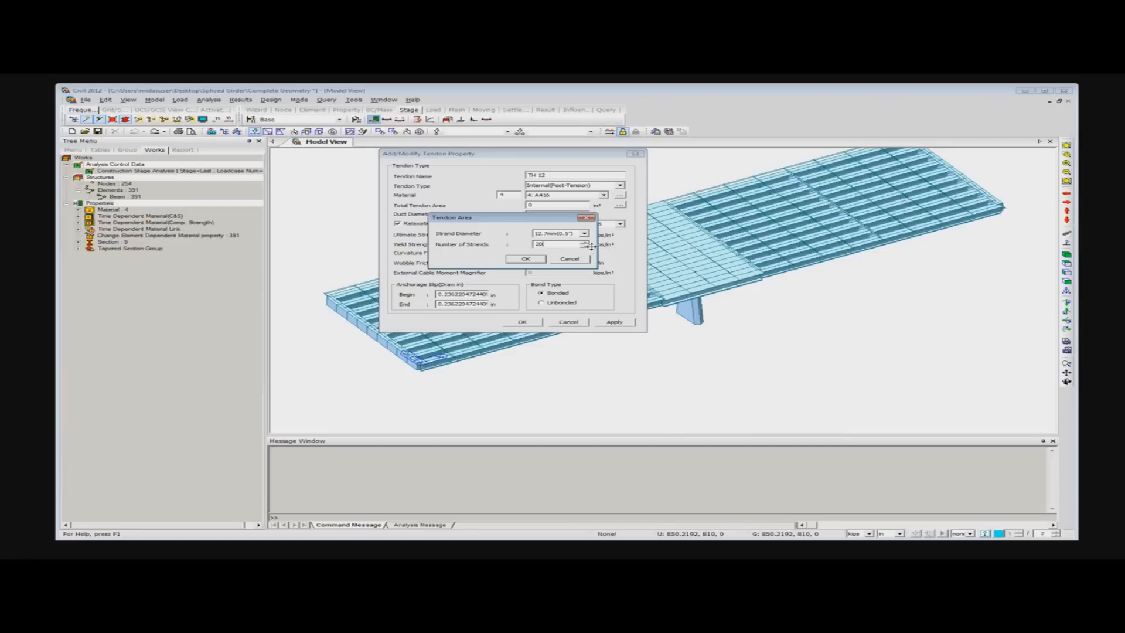
click(530, 259)
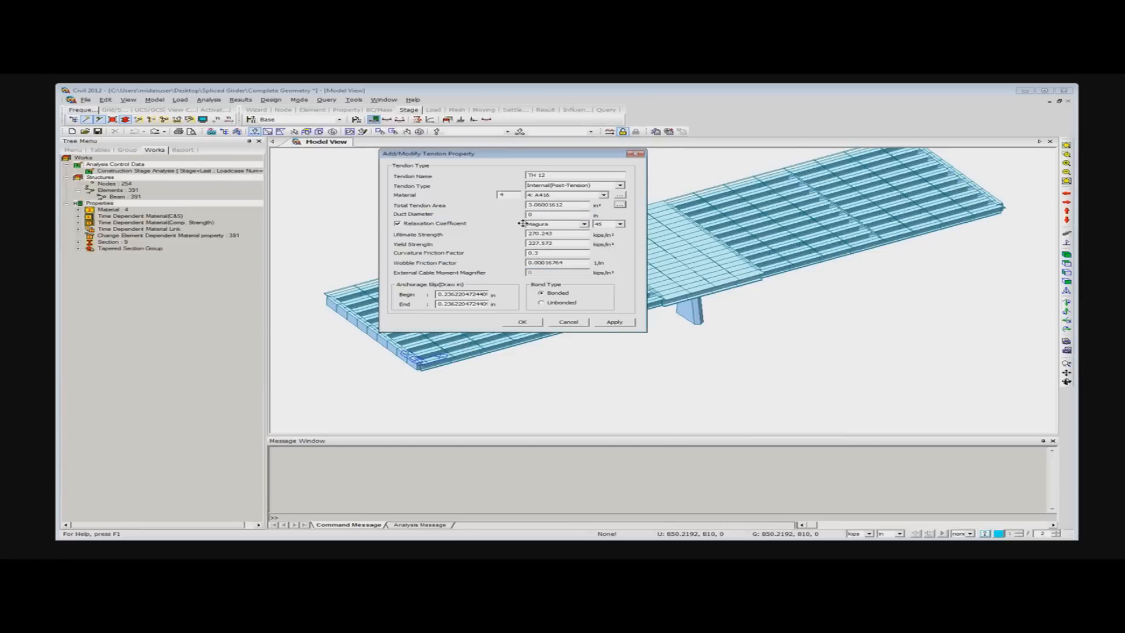
- Enter the duct diameter of TH 12, set its relaxation coefficient to CEB-FIP with 5 %, and save the tendon property
click(547, 213)
click(584, 224)
click(570, 237)
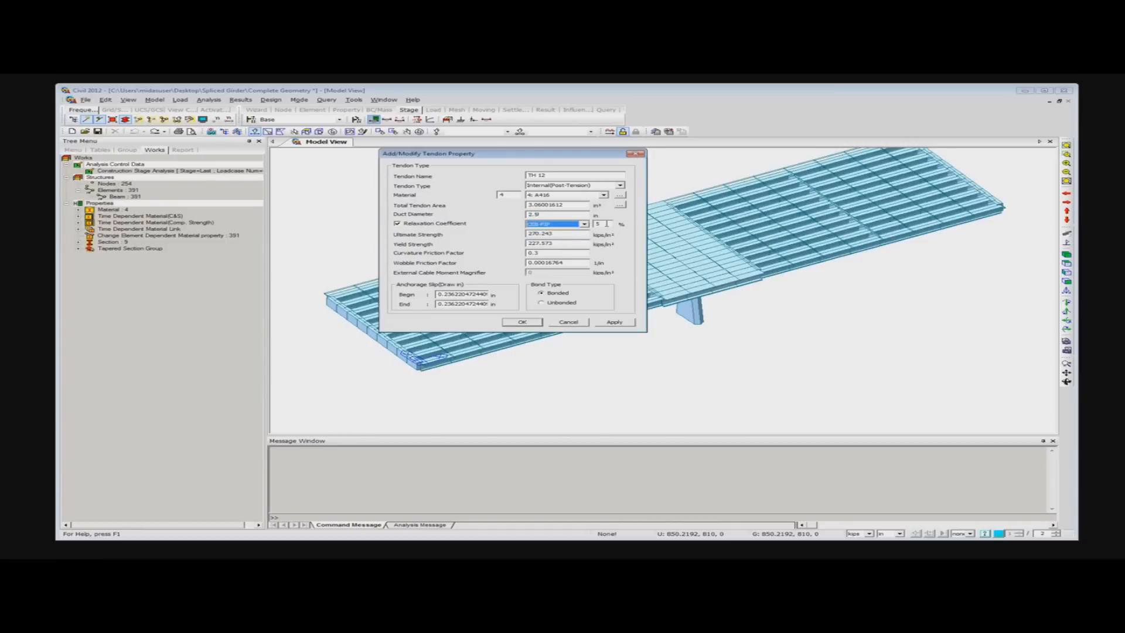
text(5)
click(529, 324)
click(426, 217)
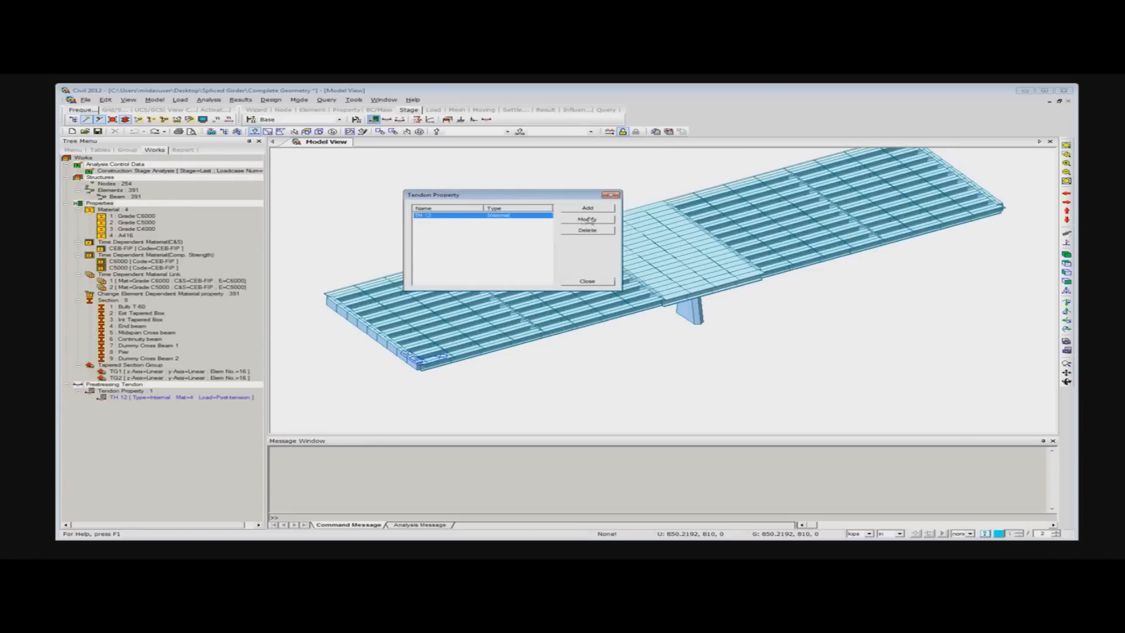
click(610, 197)
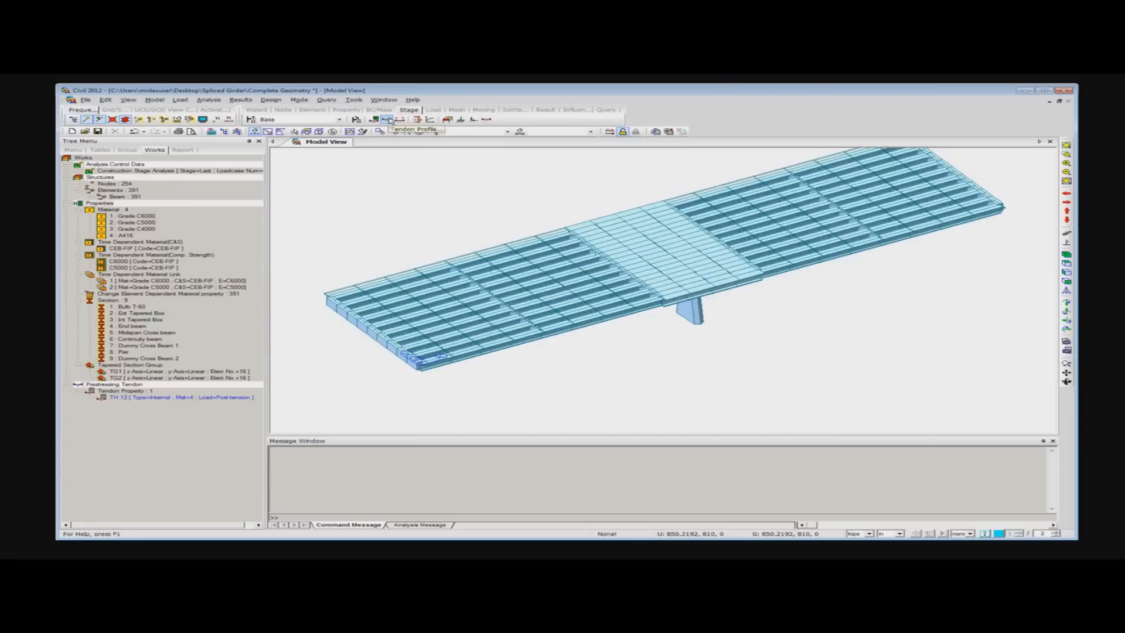
- Start a new tendon profile definition, moving its dialogs over the model view
click(388, 120)
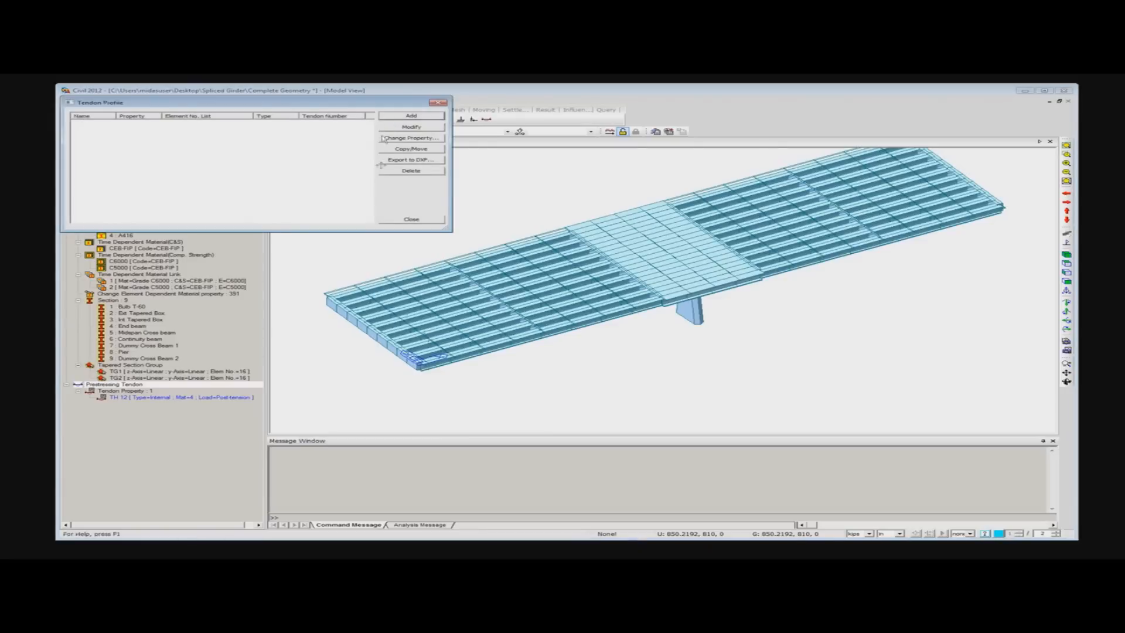
drag(300, 100, 588, 150)
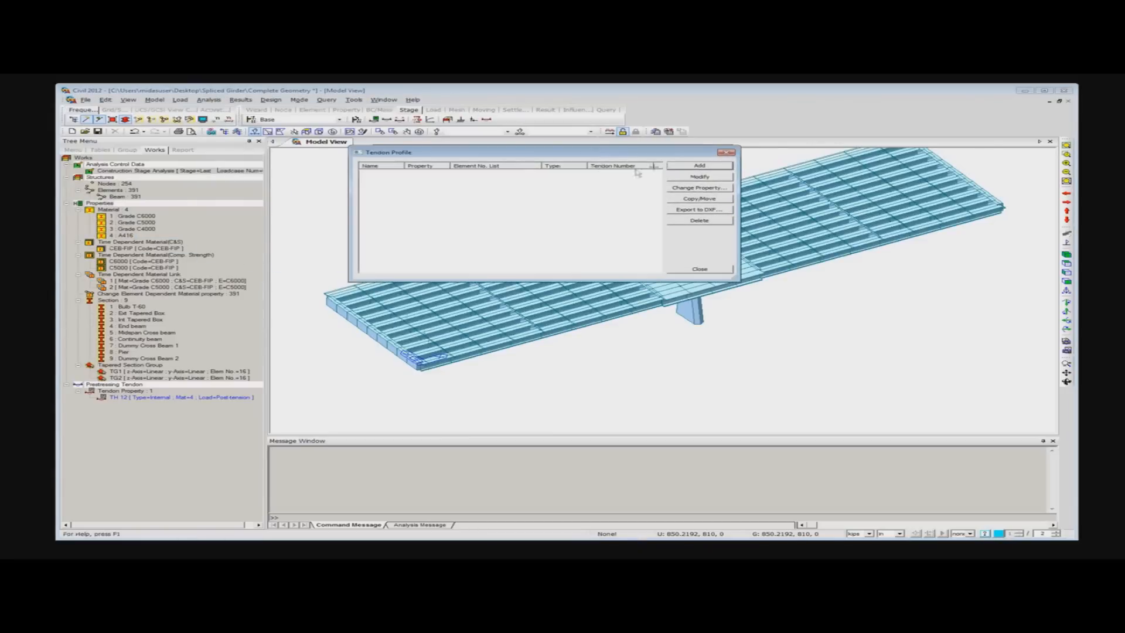
click(708, 167)
drag(531, 78, 476, 129)
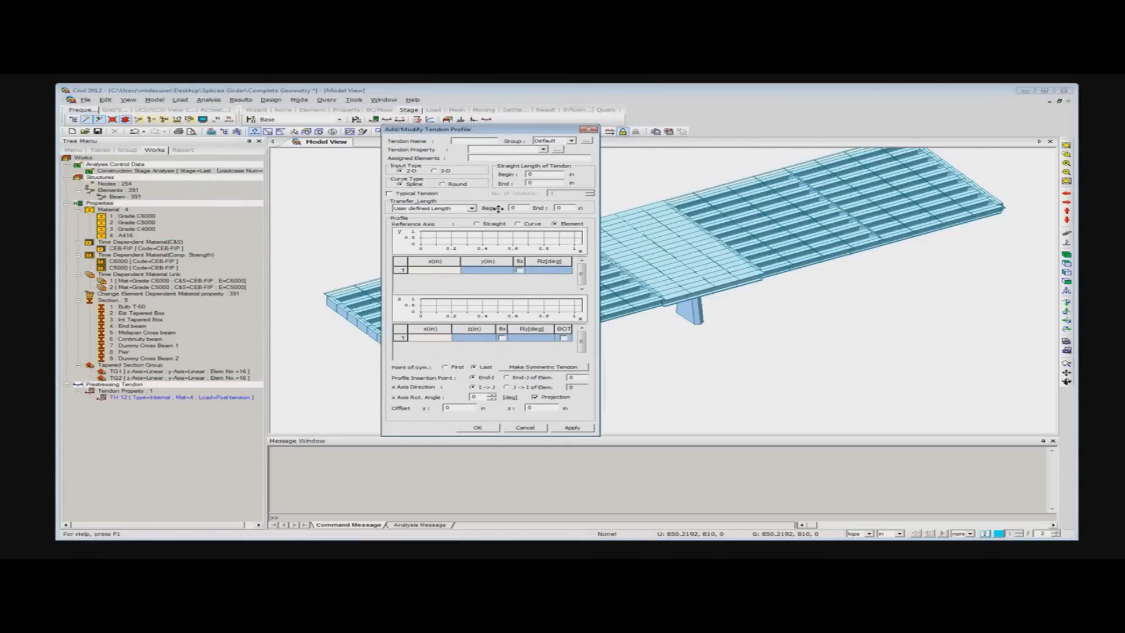
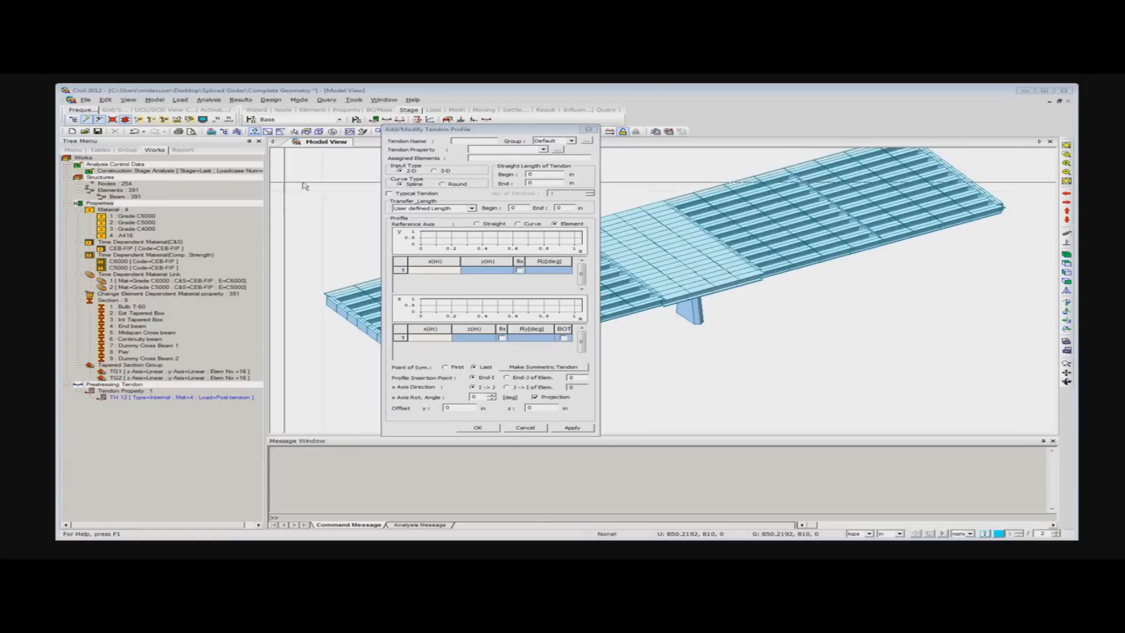
- Name the tendon profile L1 with property TH 12 and assign it to elements 1to20 along the front edge girder
click(468, 141)
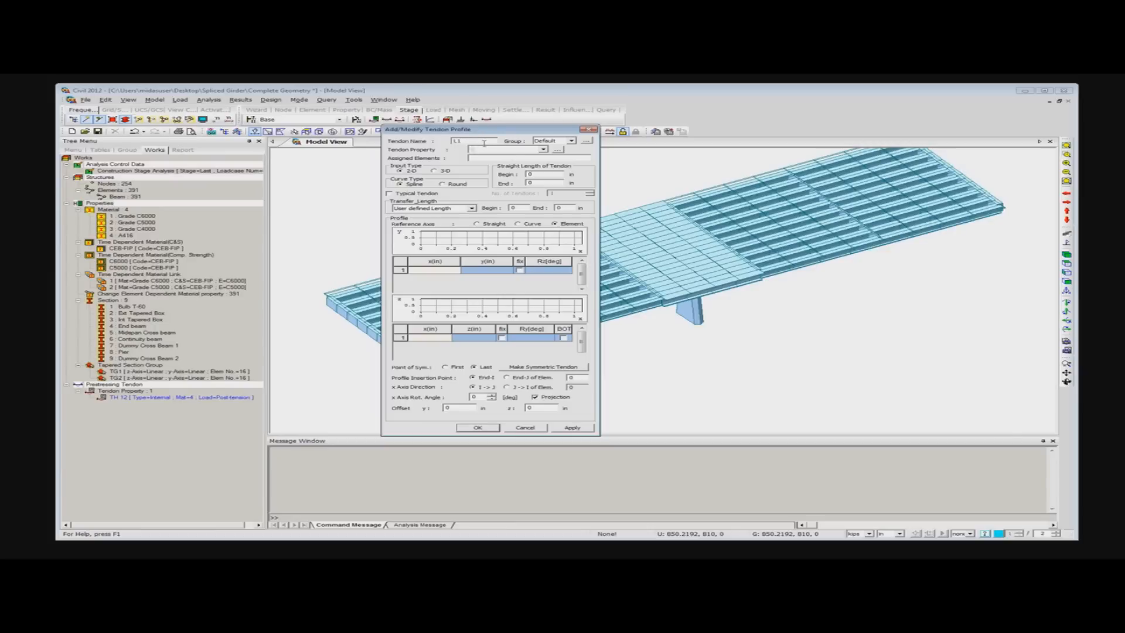
click(545, 150)
click(499, 158)
click(497, 158)
click(1067, 263)
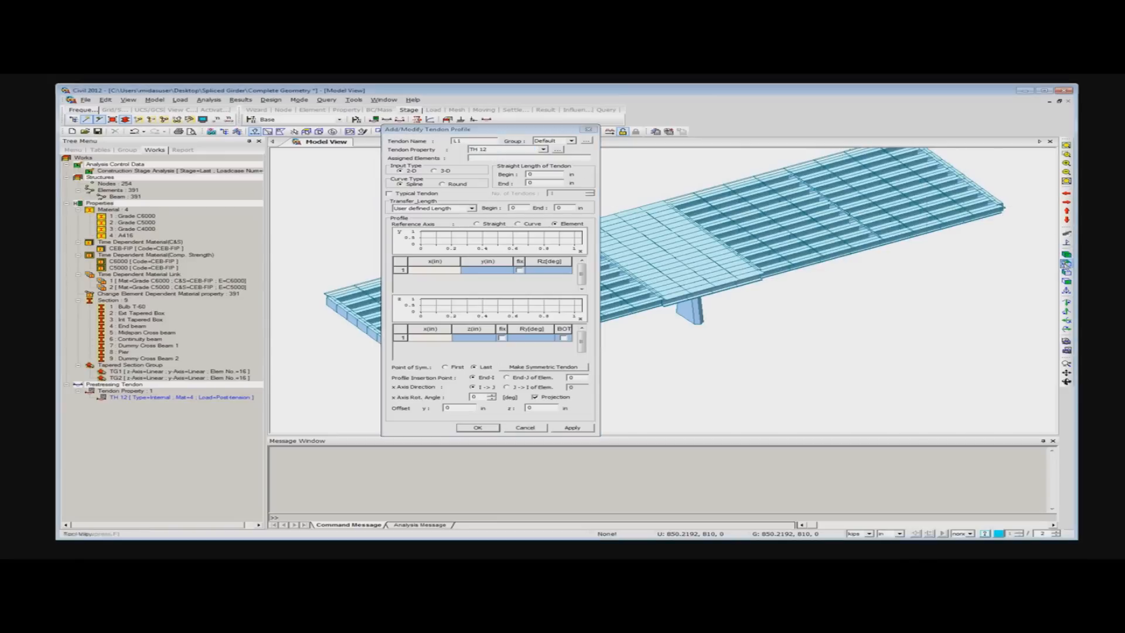
drag(499, 132, 143, 260)
click(125, 120)
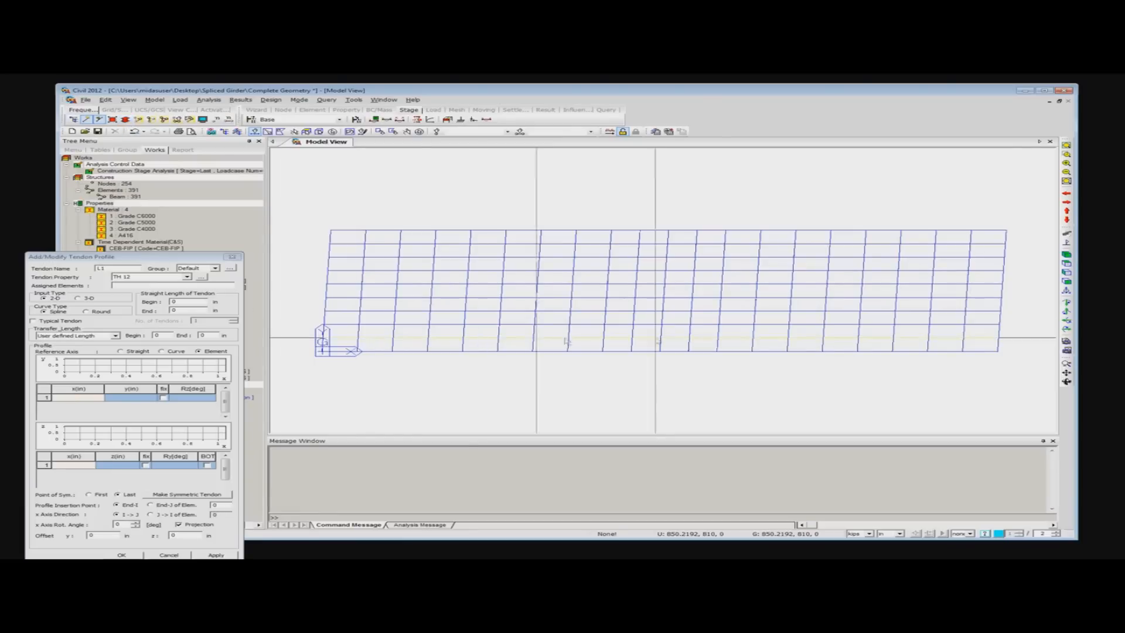
drag(319, 339, 1012, 366)
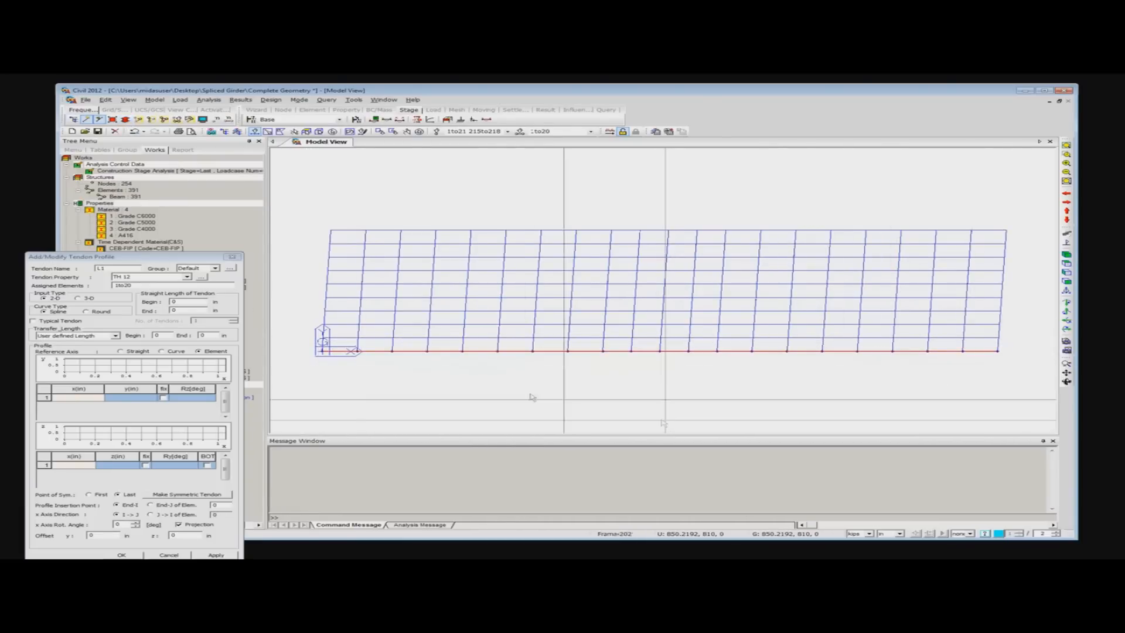
drag(150, 257, 447, 133)
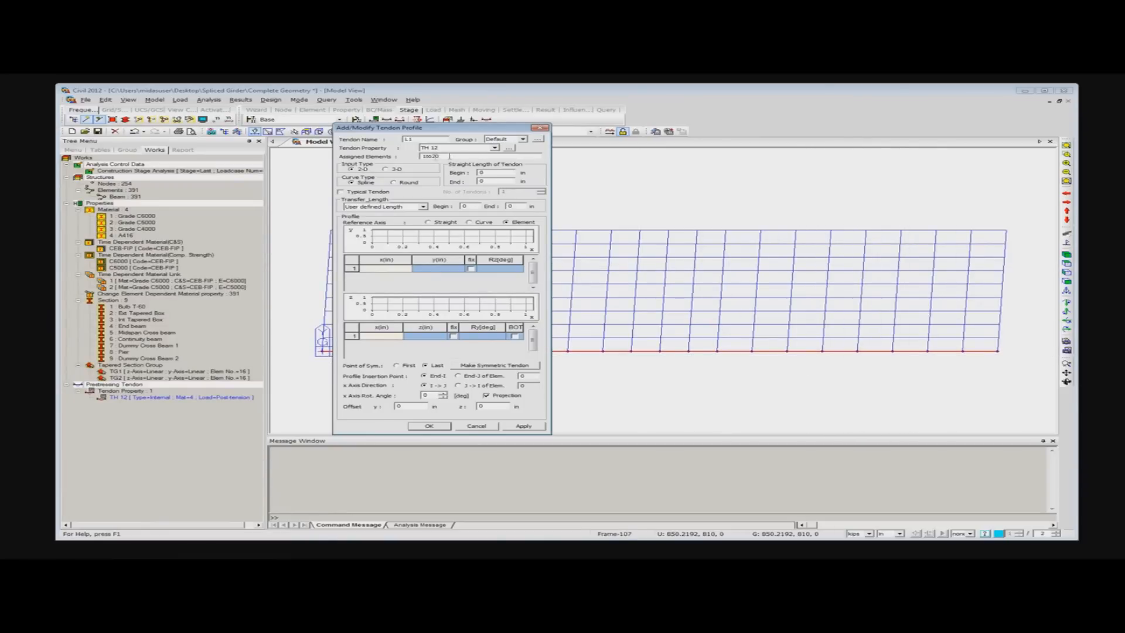
- Use 3-D input with a straight reference axis and paste the nine tendon profile points, from x 0 to 3120 in
click(385, 169)
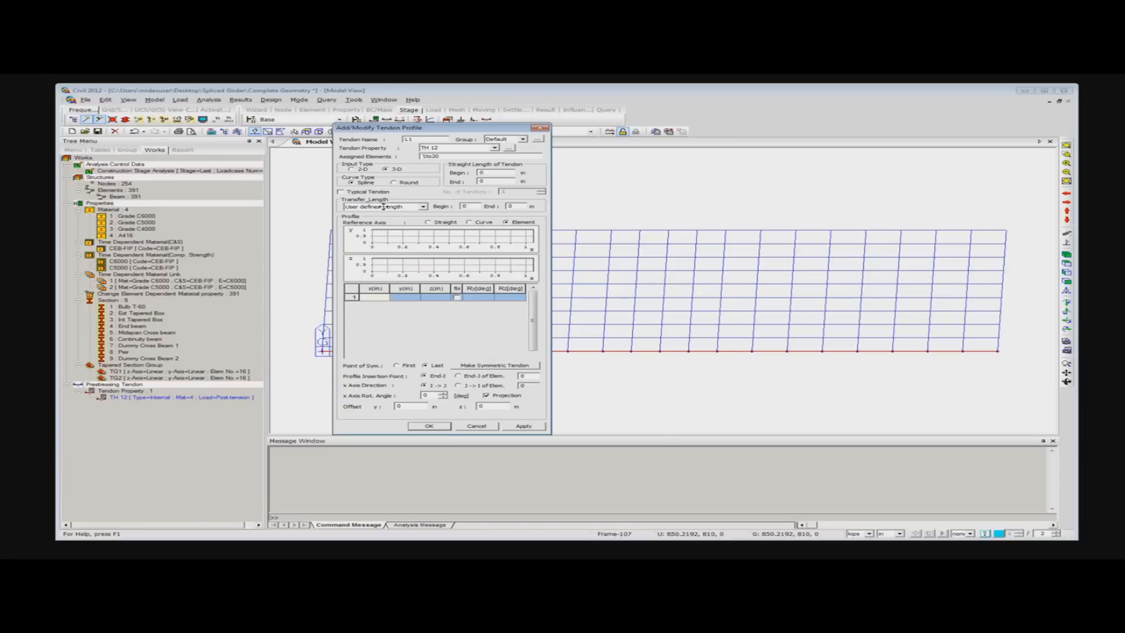
click(438, 224)
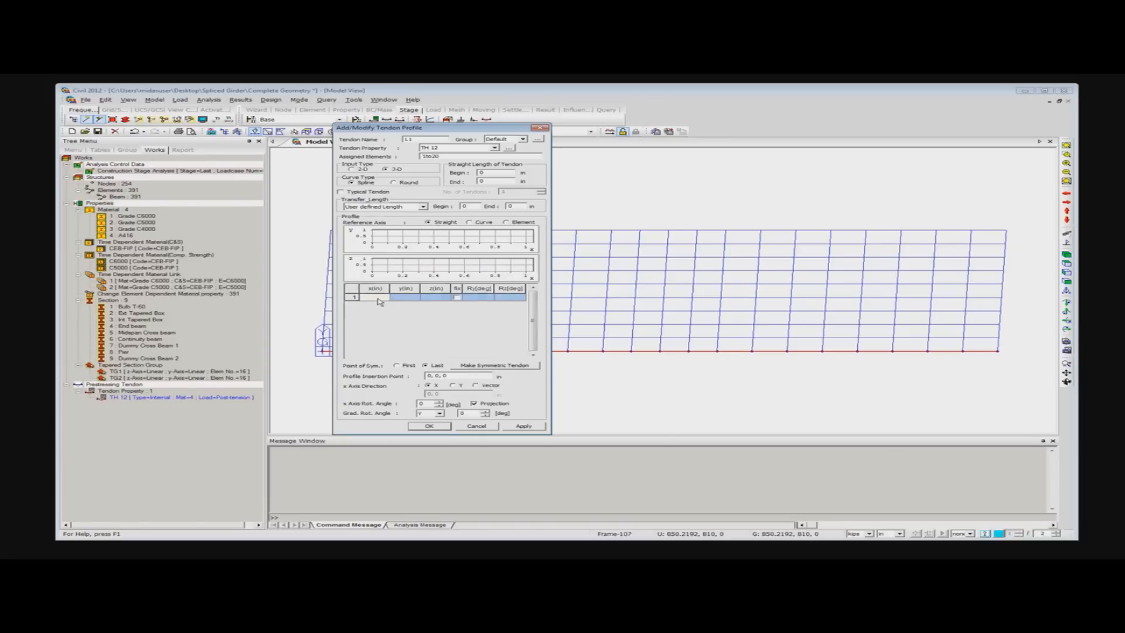
key(ctrl+v)
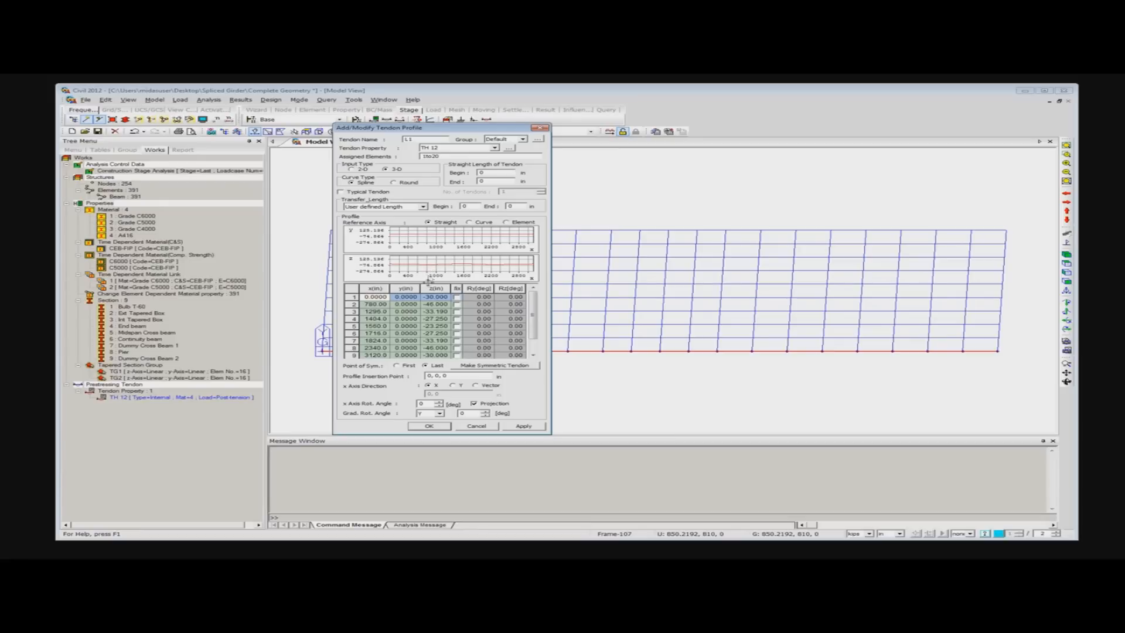
- Fix the profile at points 2, 5 and 8, apply the L1 definition, and close the tendon profile dialogs
click(457, 305)
click(457, 326)
click(458, 348)
drag(533, 330, 534, 346)
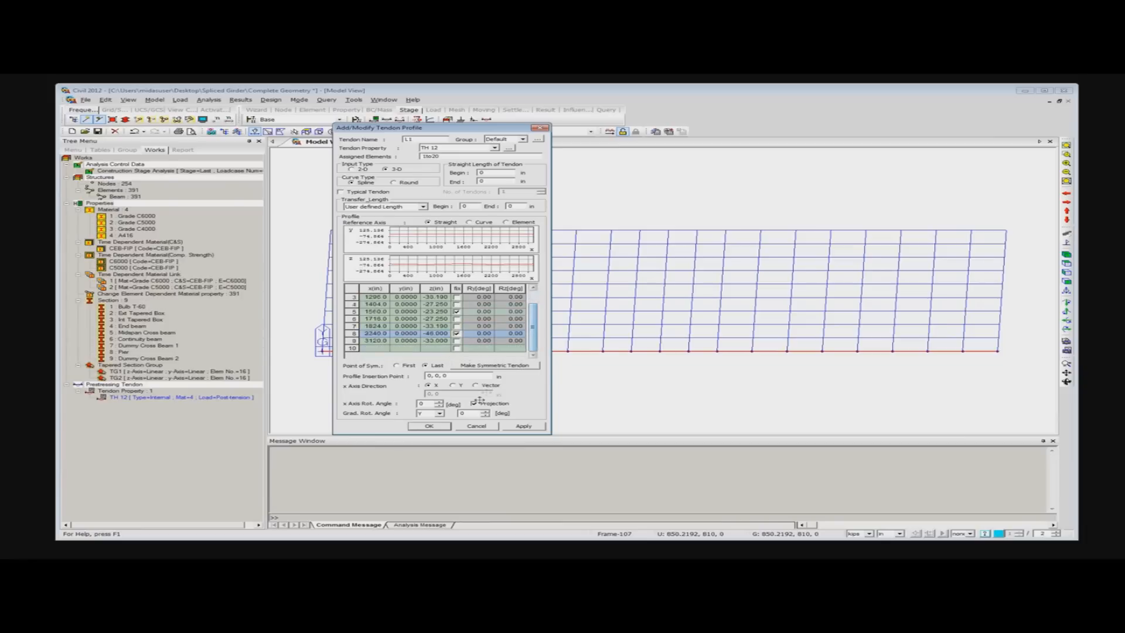
click(473, 404)
click(523, 426)
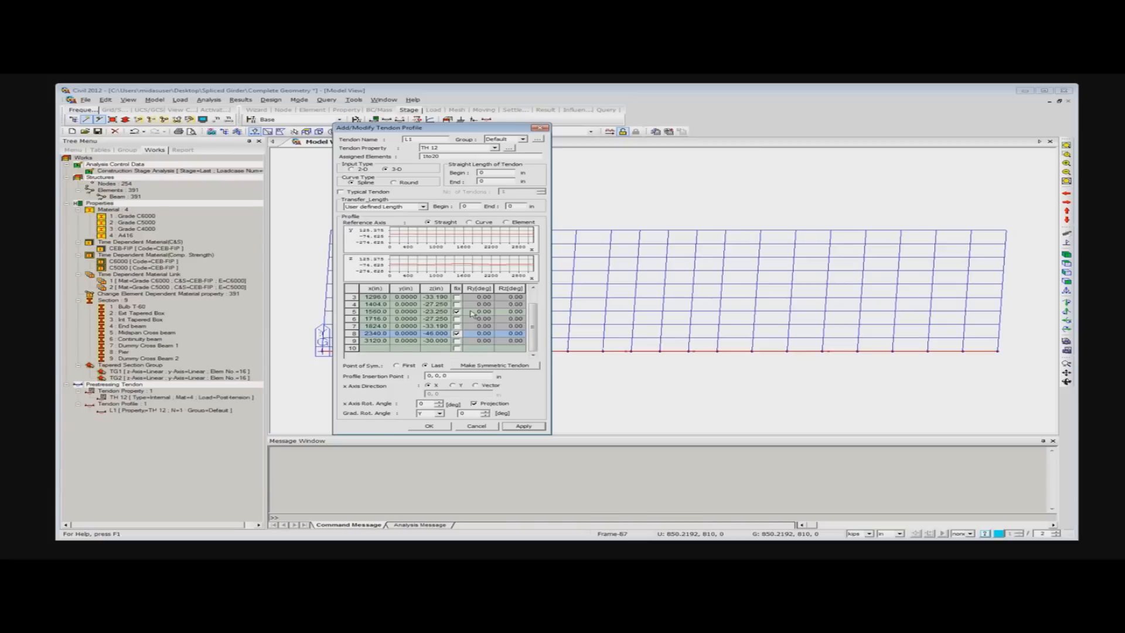
click(471, 426)
click(472, 426)
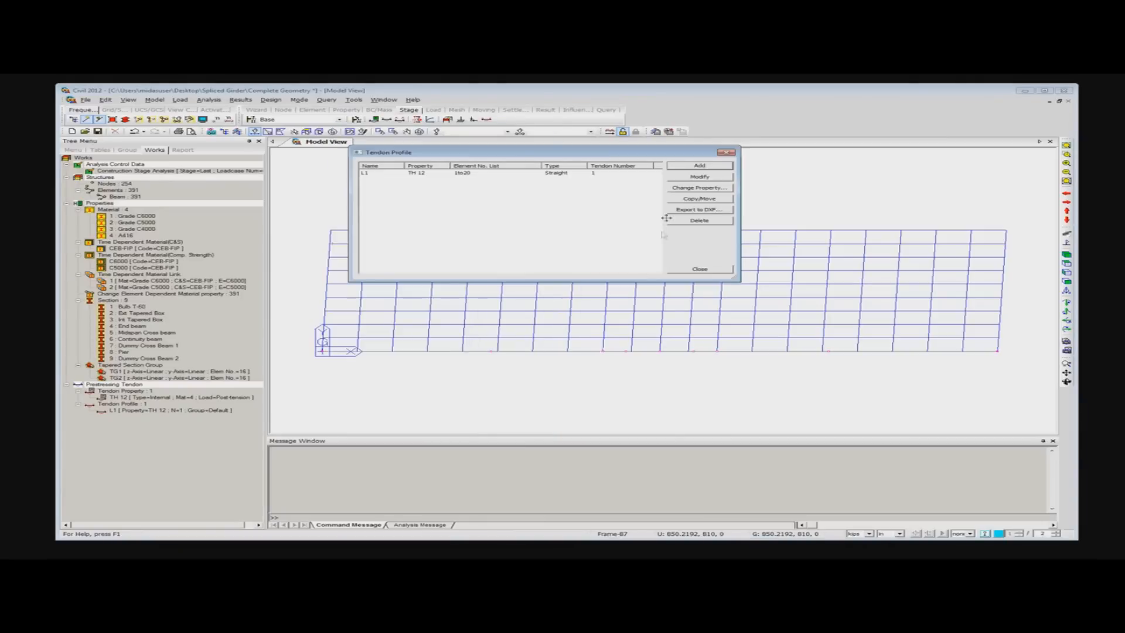
click(725, 154)
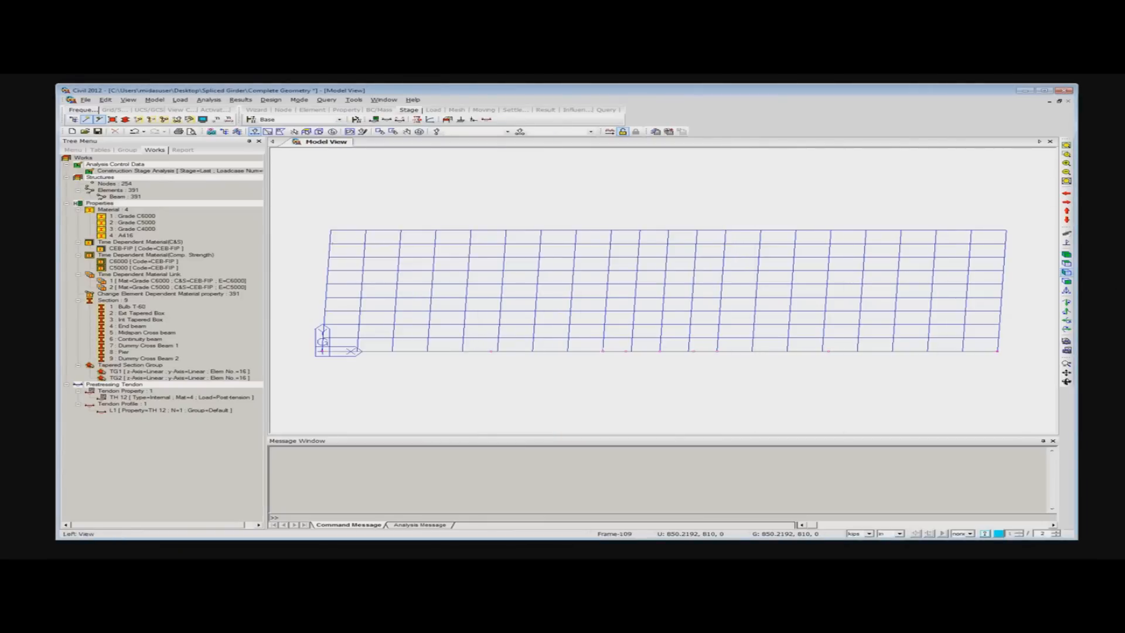
- Examine the L1 tendon along the edge girder in isometric and front views, with and without the solid member display
click(1067, 256)
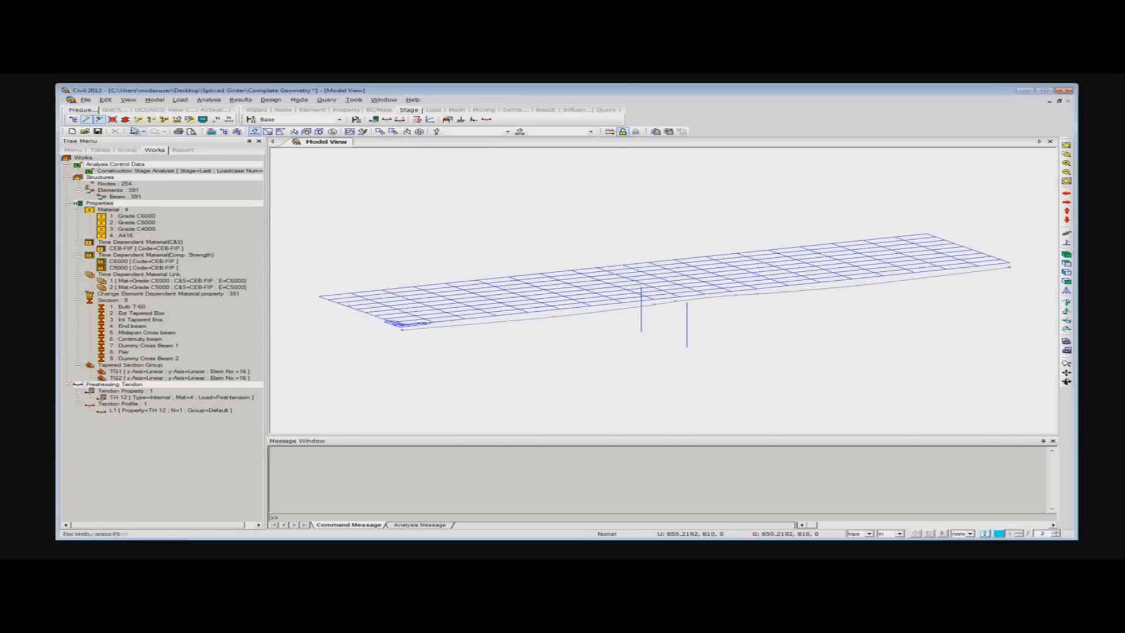
click(125, 119)
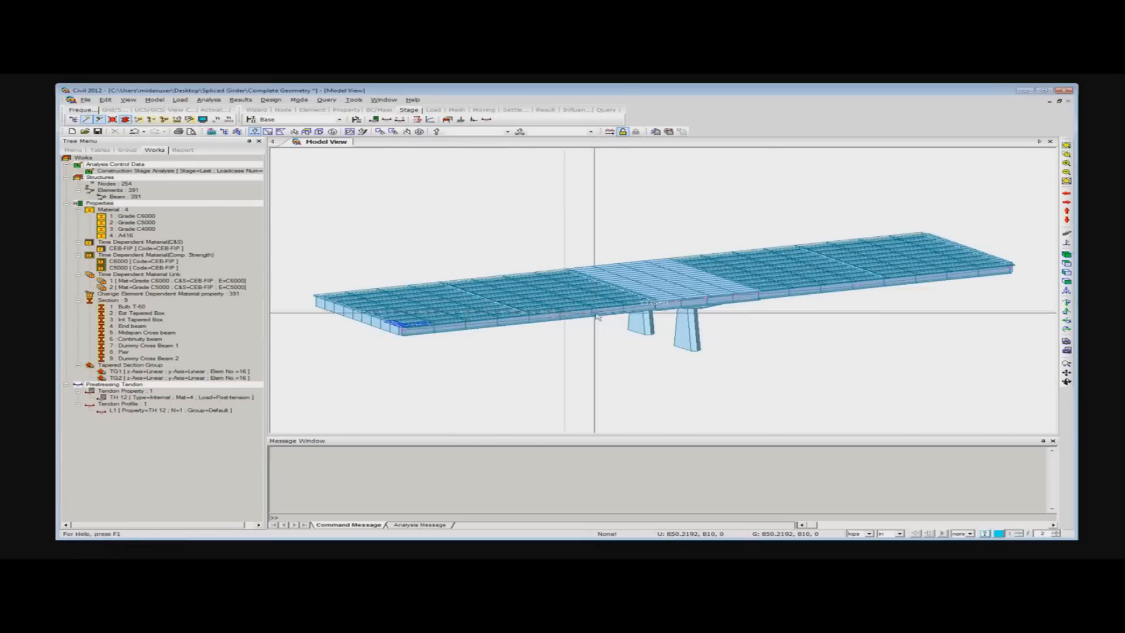
scroll(586, 313, up, 3)
scroll(591, 310, up, 3)
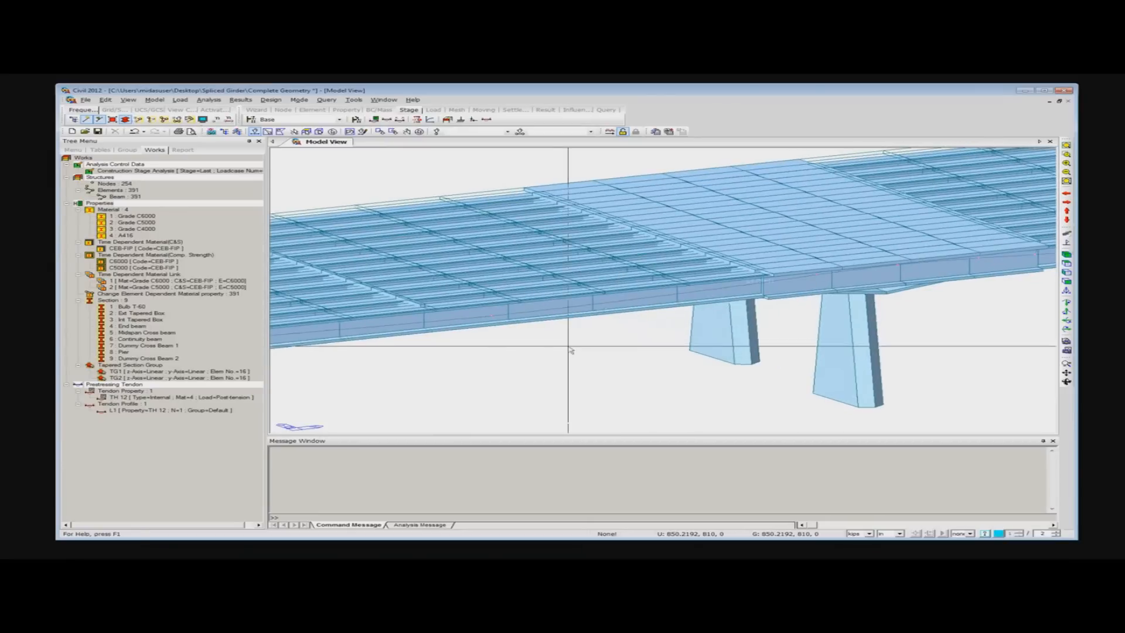
middle_drag(512, 355, 784, 311)
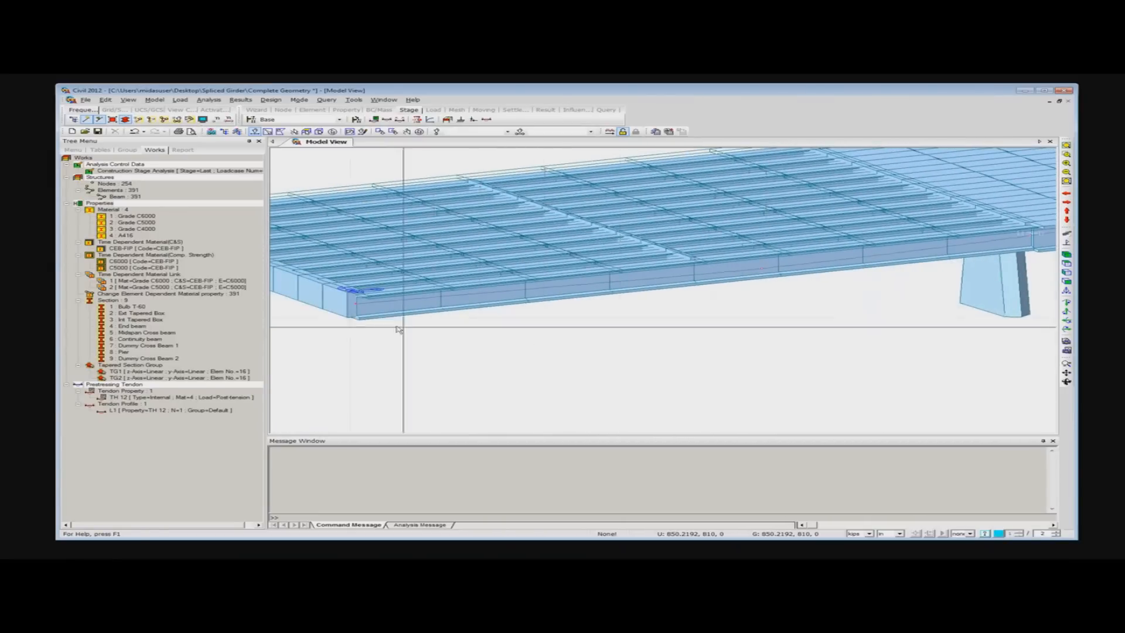
click(1068, 289)
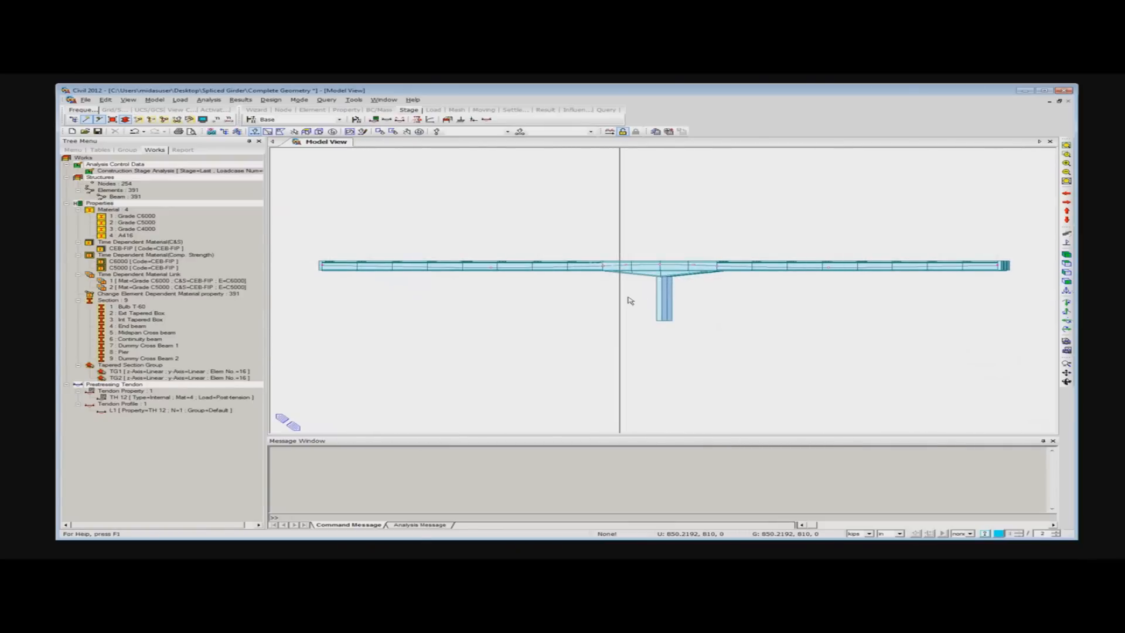
click(1067, 256)
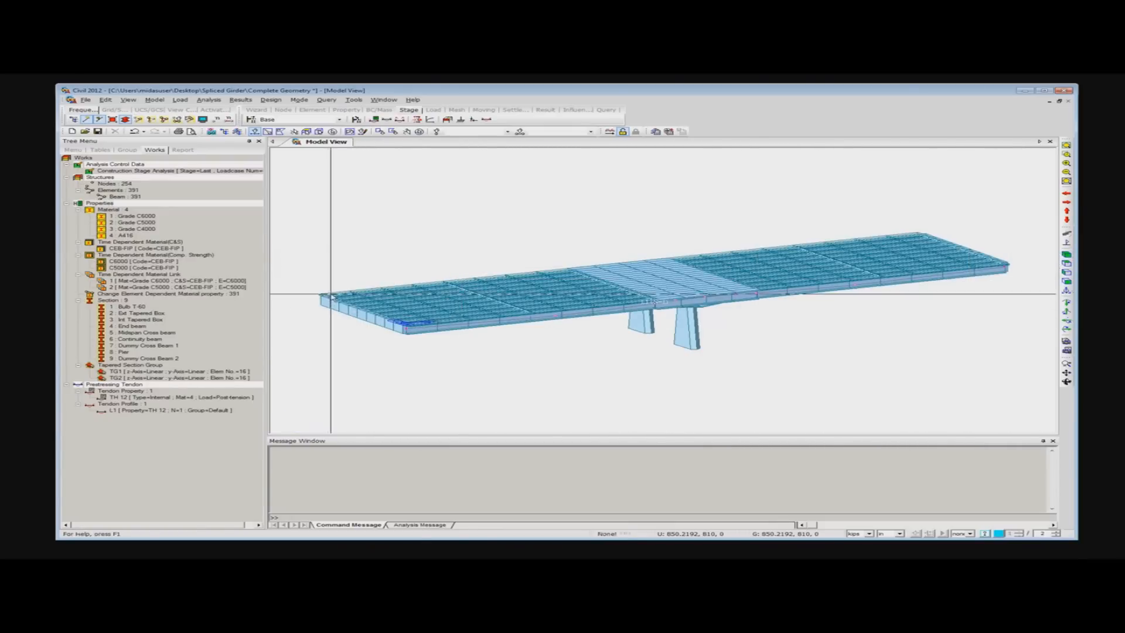
click(127, 119)
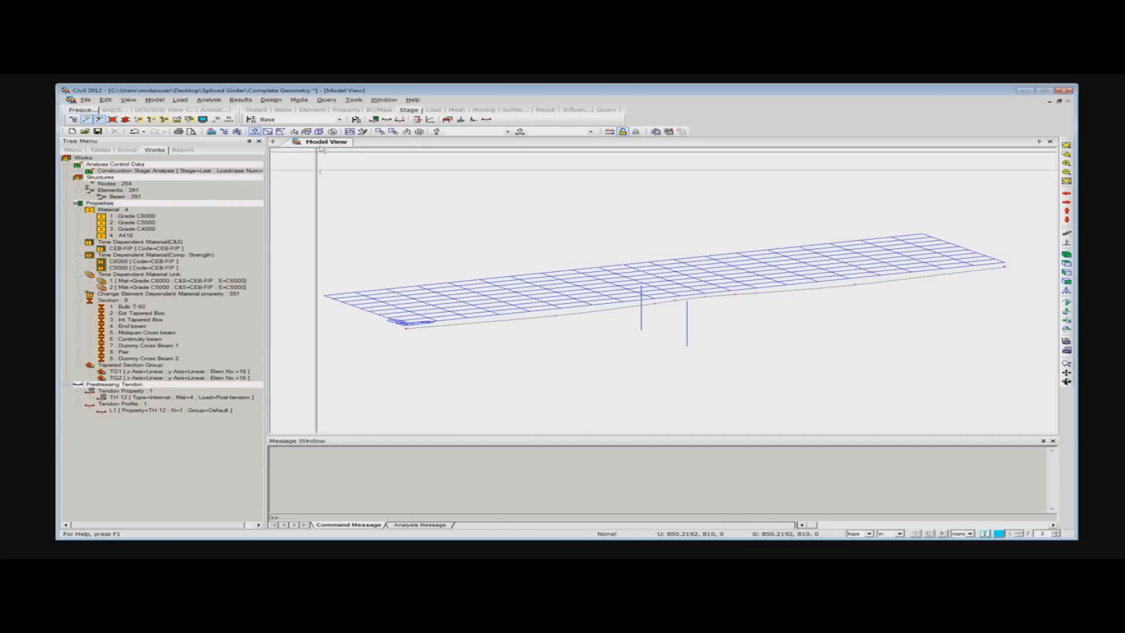
- Load the file Tendon Profile & property into the MCT Command Shell, run it, and close the shell
click(354, 101)
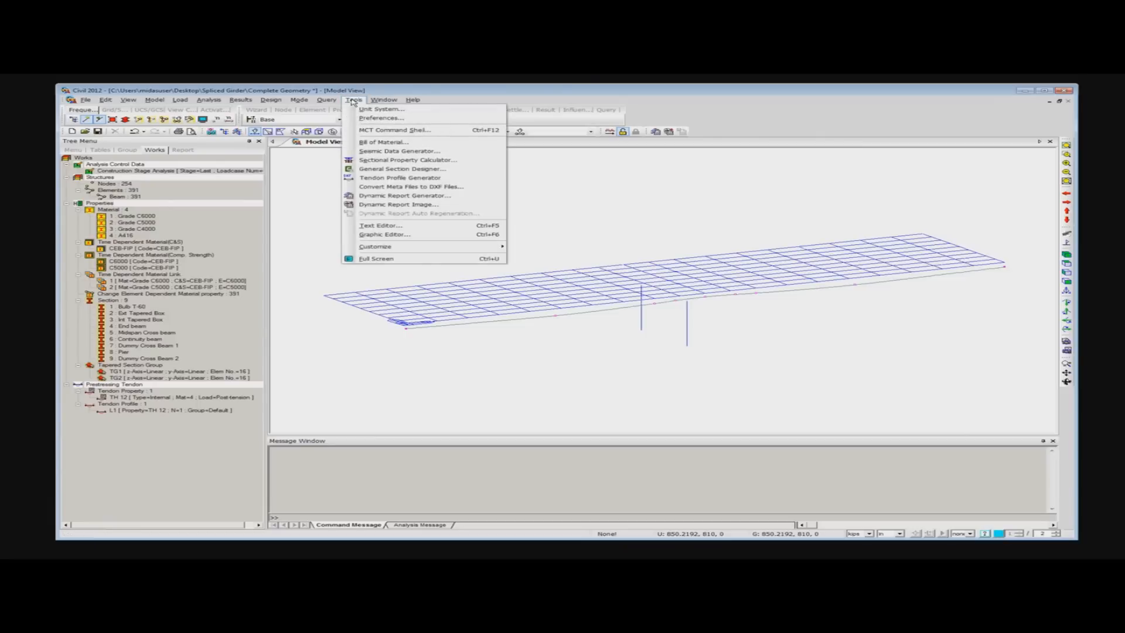
click(370, 131)
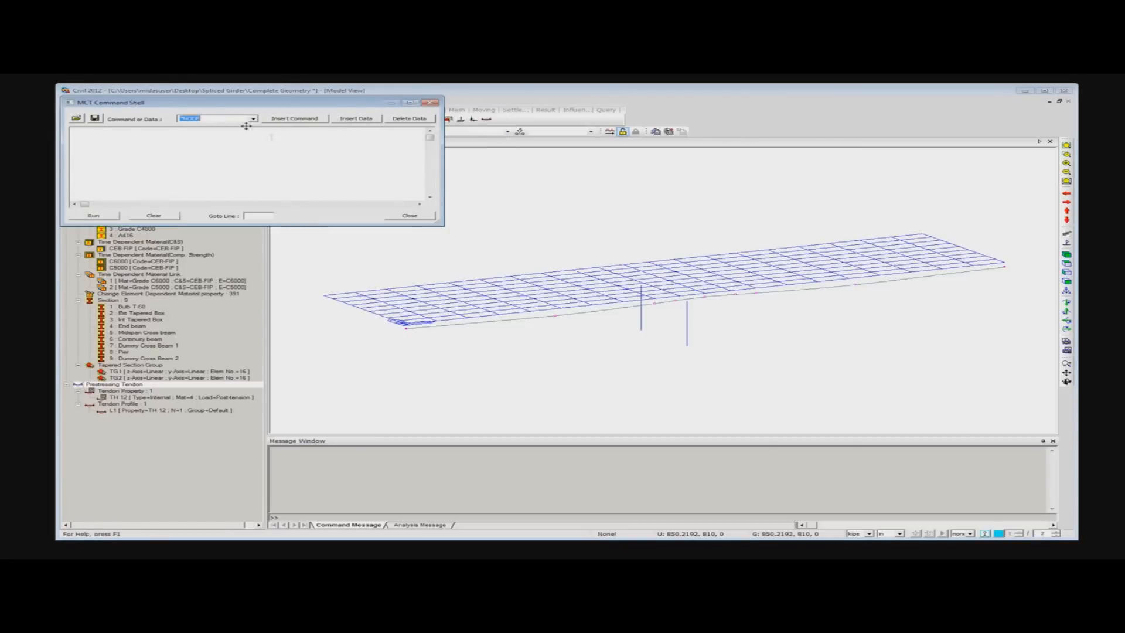
click(223, 157)
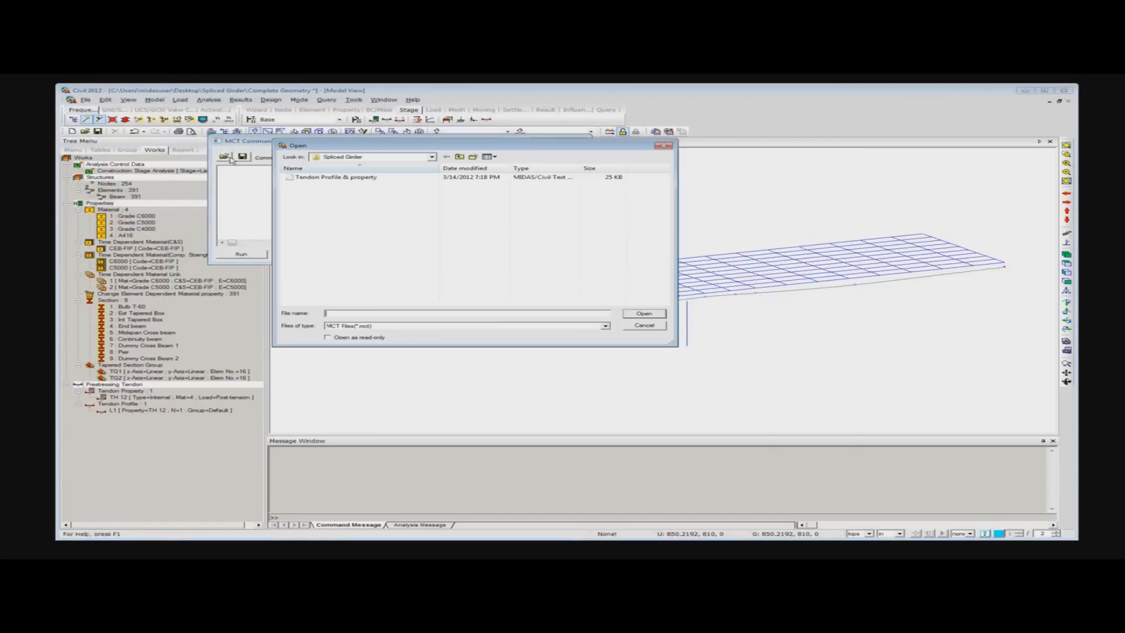
click(329, 178)
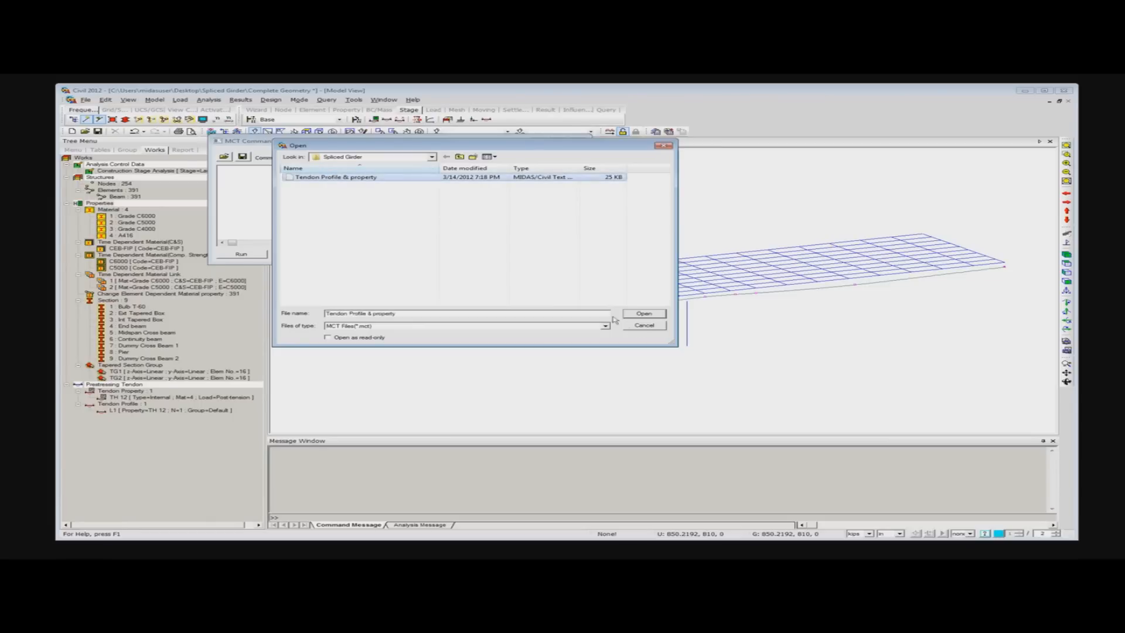
click(643, 314)
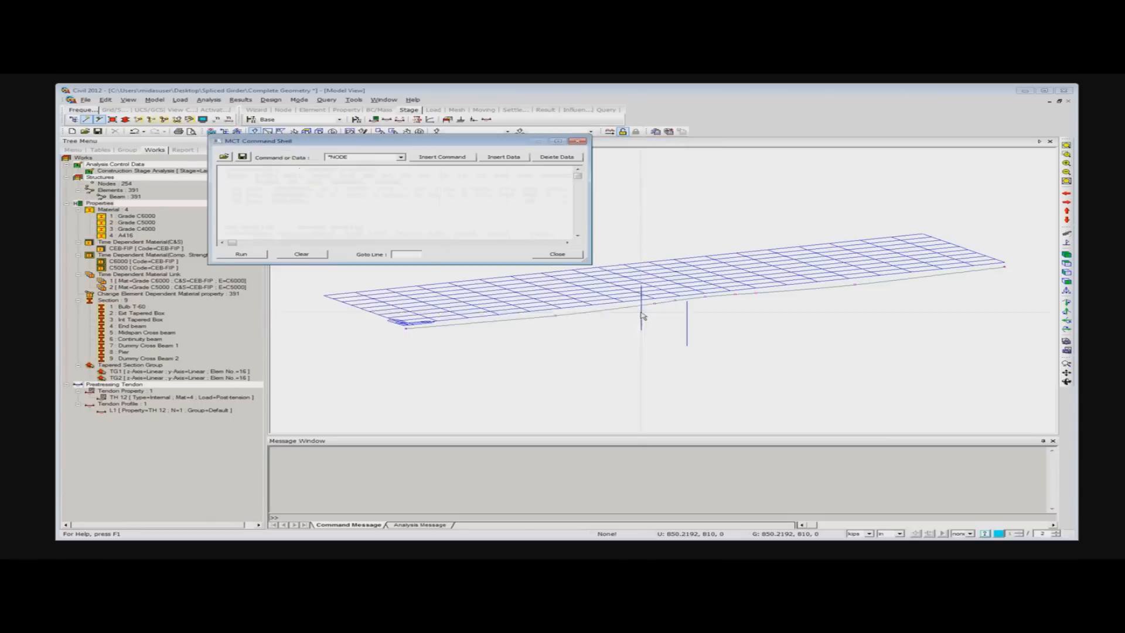
click(245, 255)
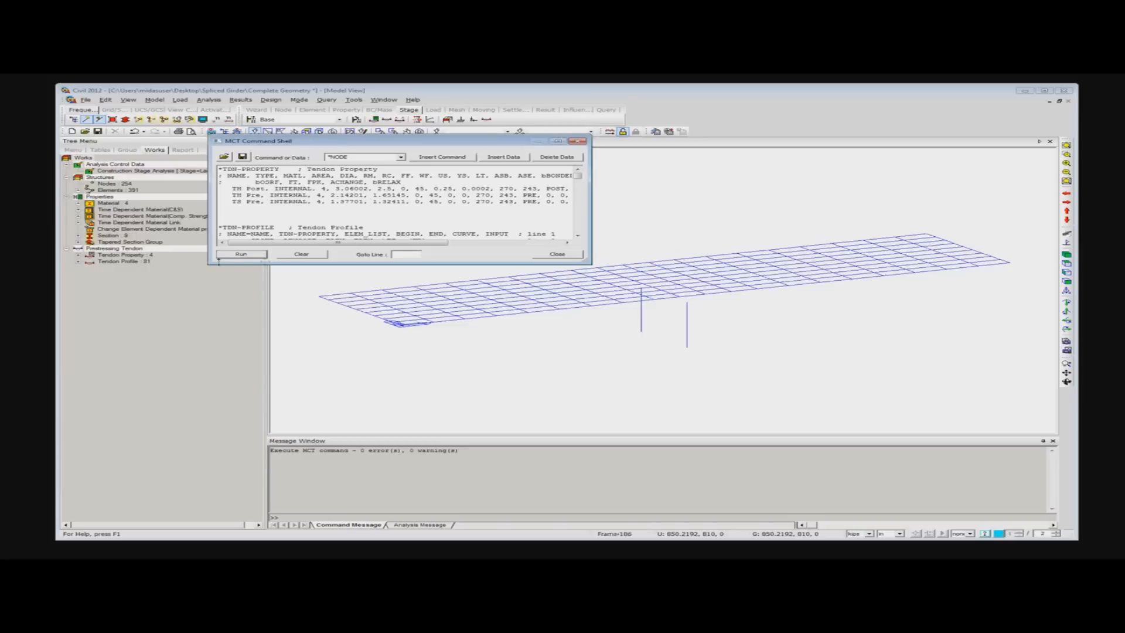
click(577, 141)
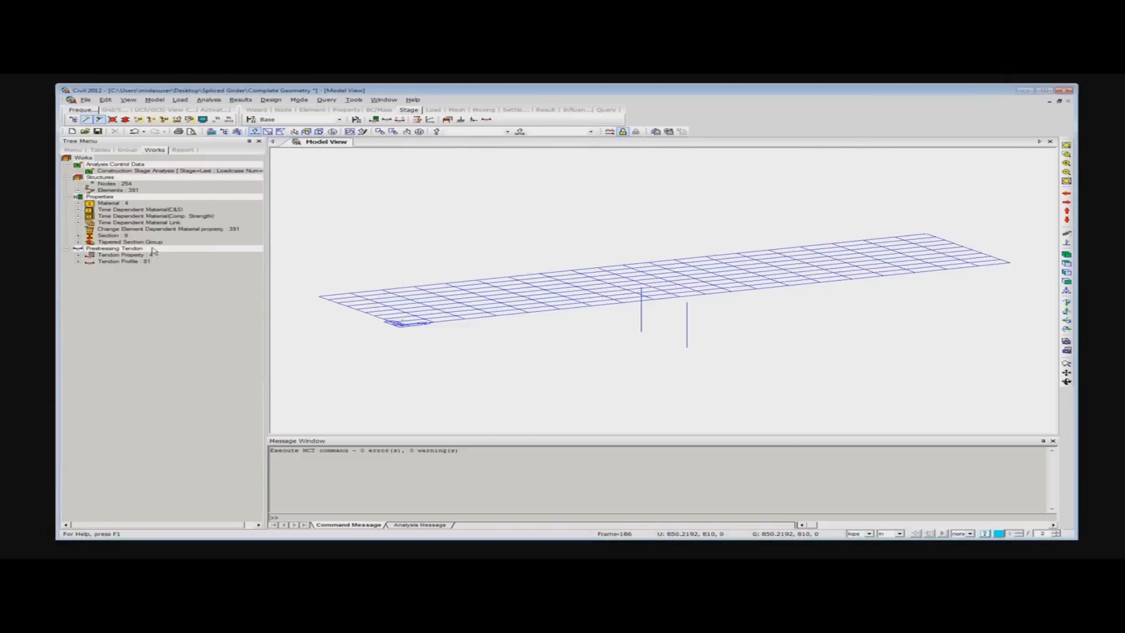
- Expand the tendon profiles in the works tree and delete the L1 profile
click(78, 262)
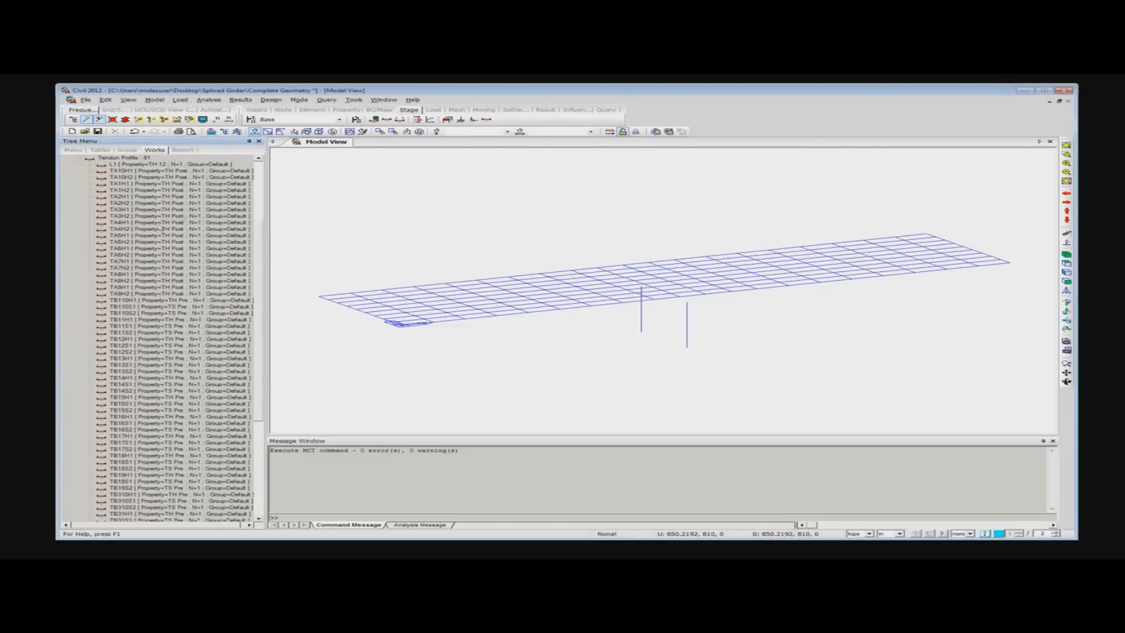
click(129, 165)
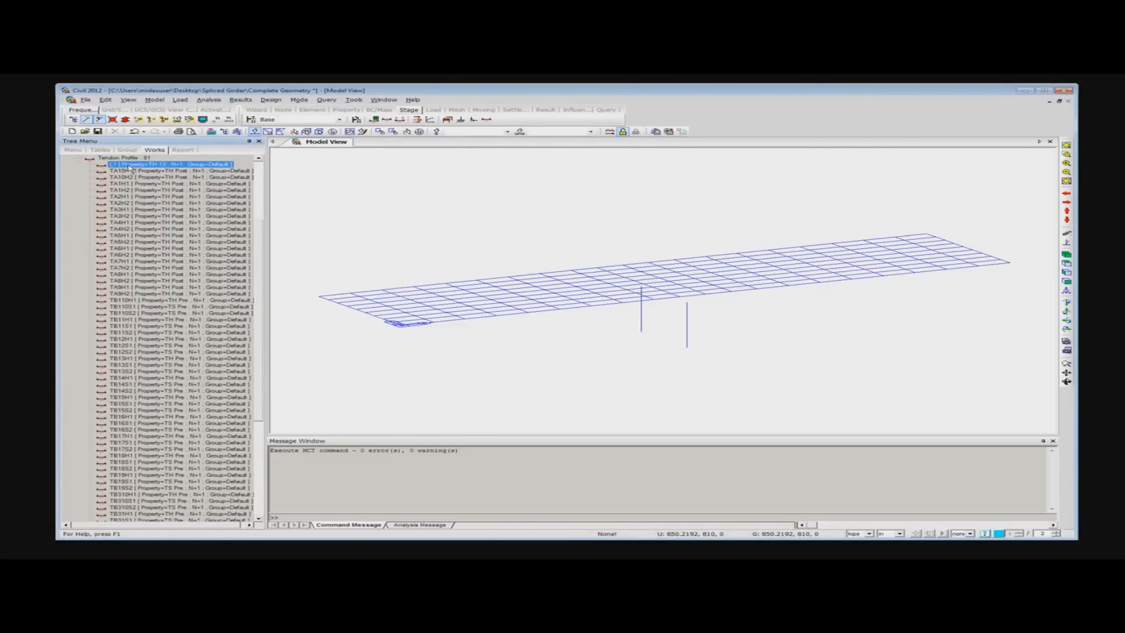
key(Delete)
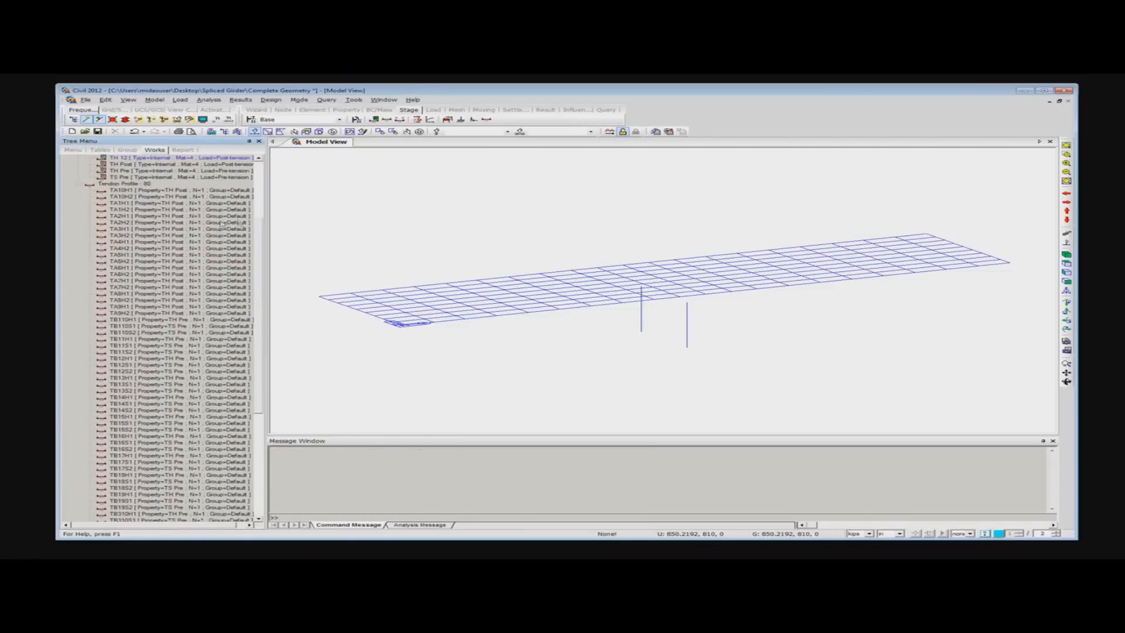
- Look through the imported tendon properties and profiles with the solid member display on, and collapse the tendon profile list
drag(261, 233, 261, 199)
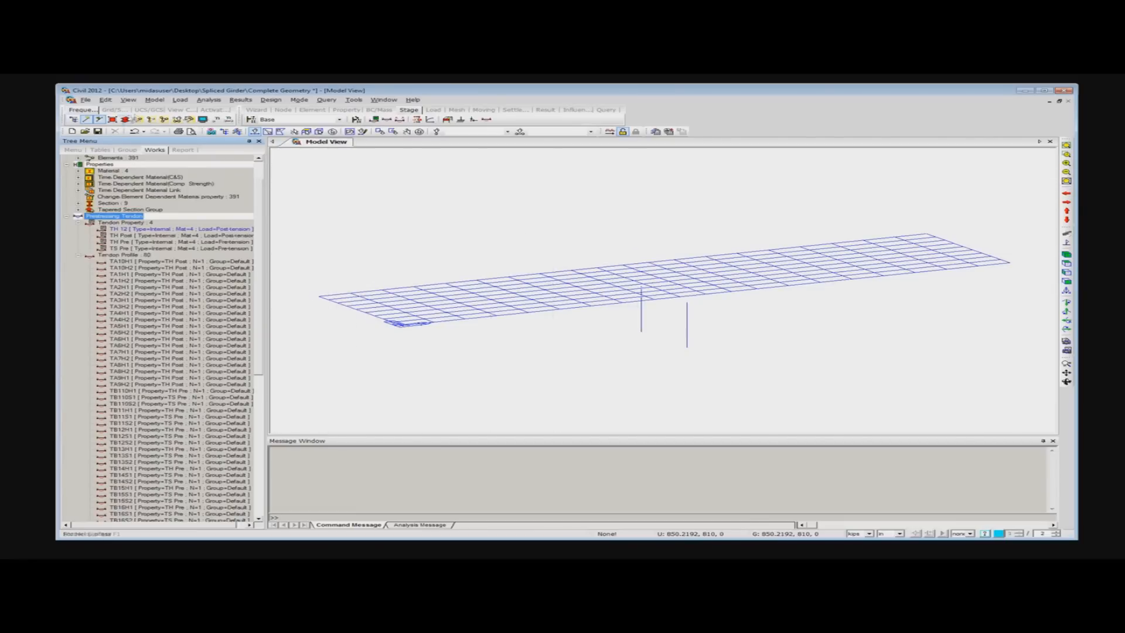
click(125, 121)
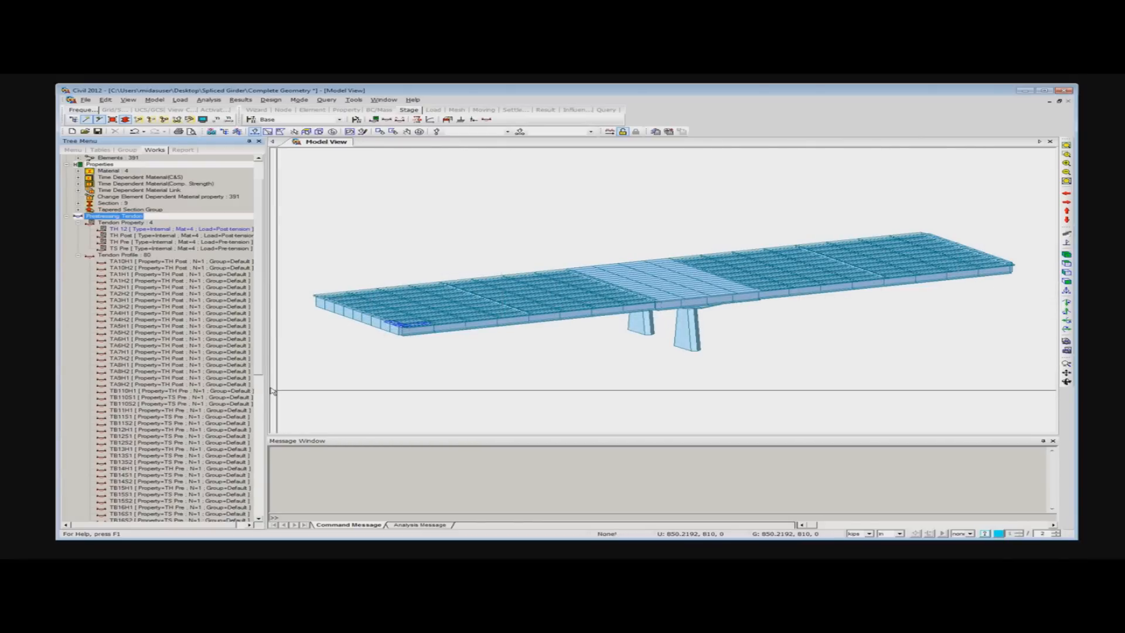
scroll(273, 391, down, 11)
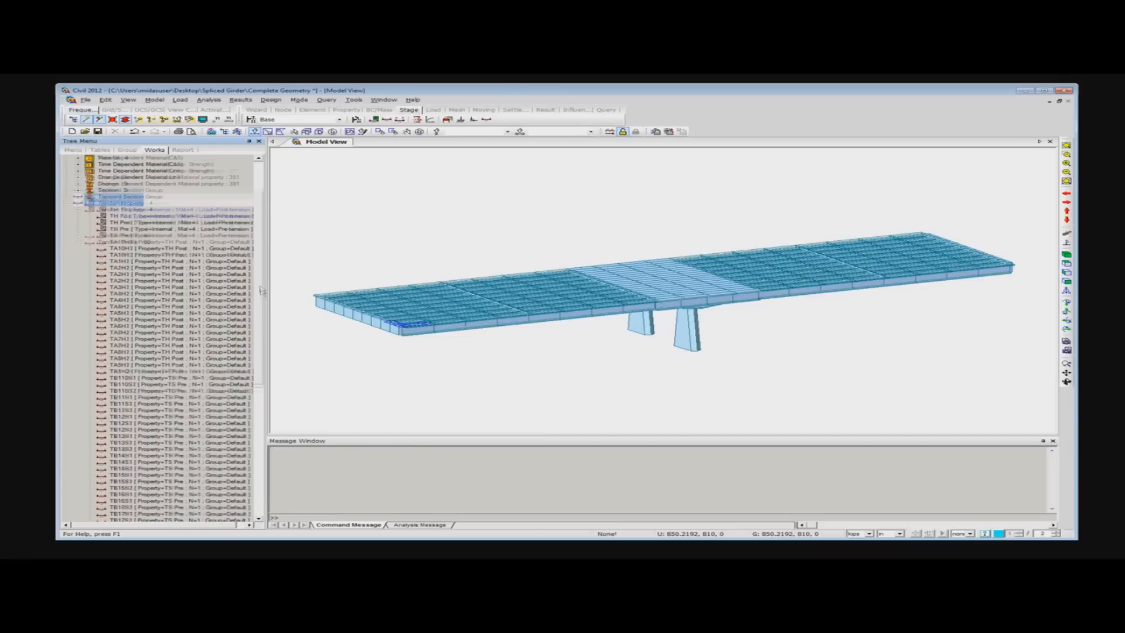
scroll(271, 252, up, 13)
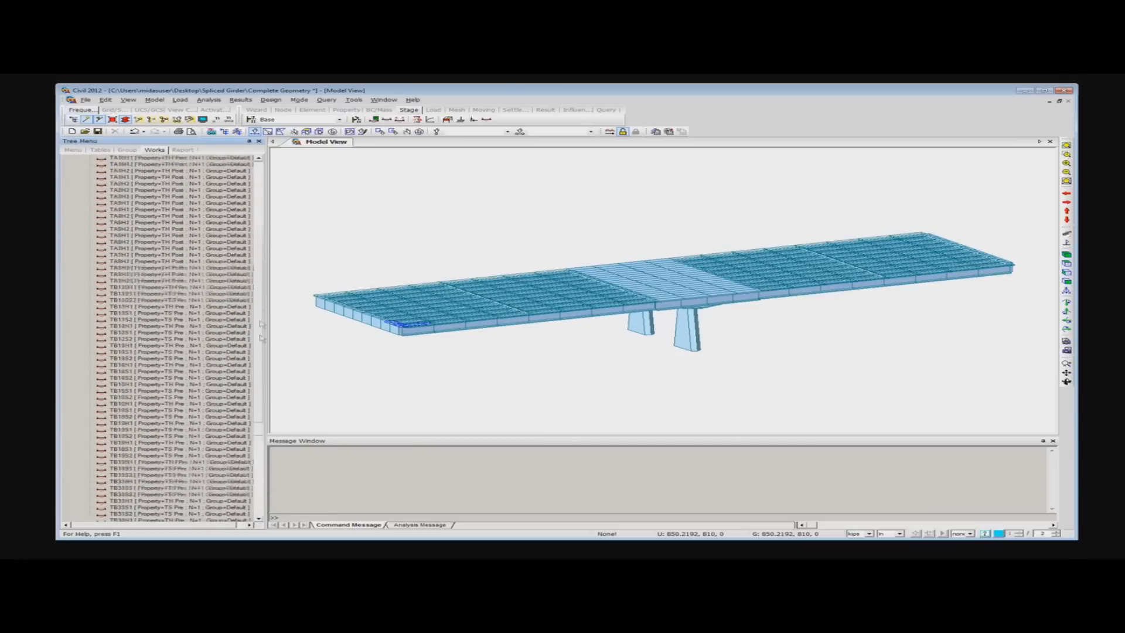
click(78, 289)
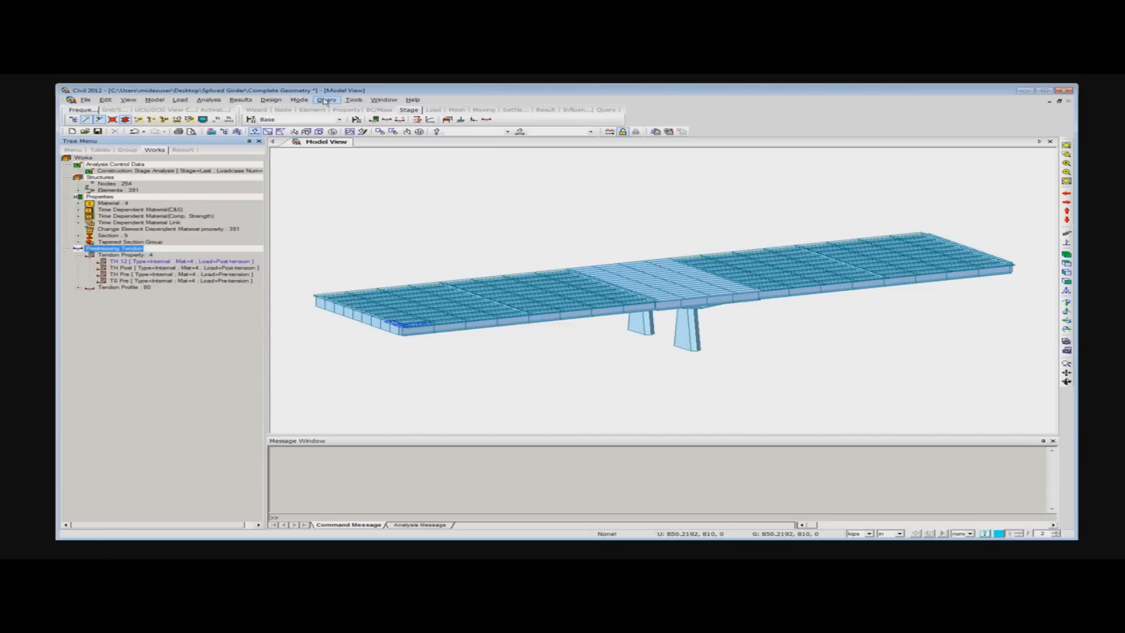
- Open the Tendon Profile Generator, look over its DXF, tendon and profile settings, and close it
click(354, 100)
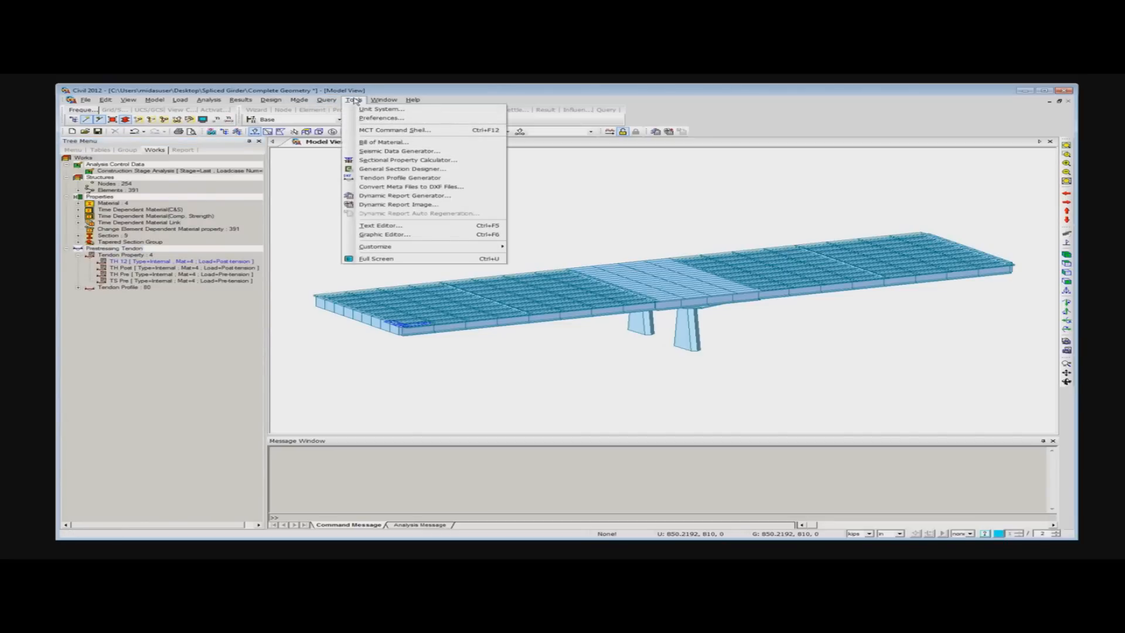
click(427, 179)
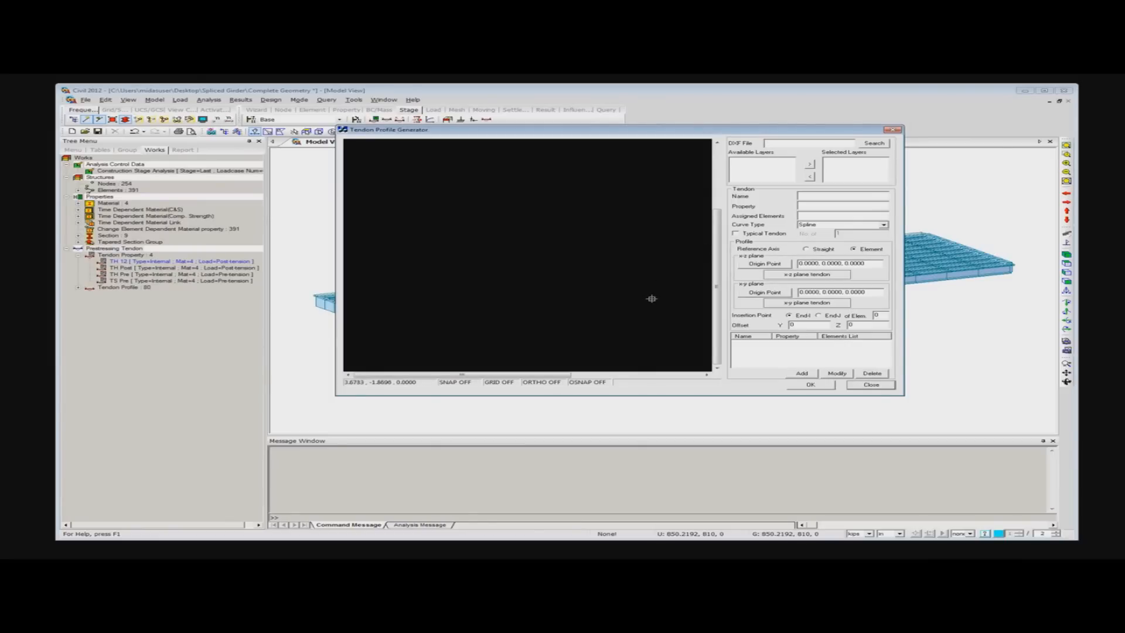
click(870, 385)
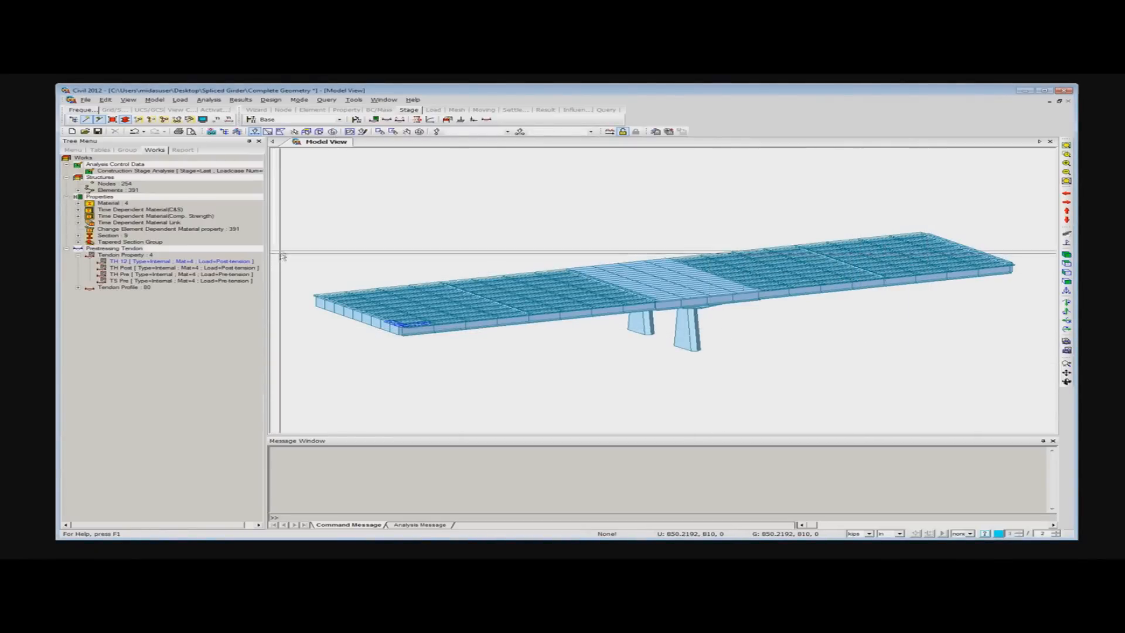
click(400, 119)
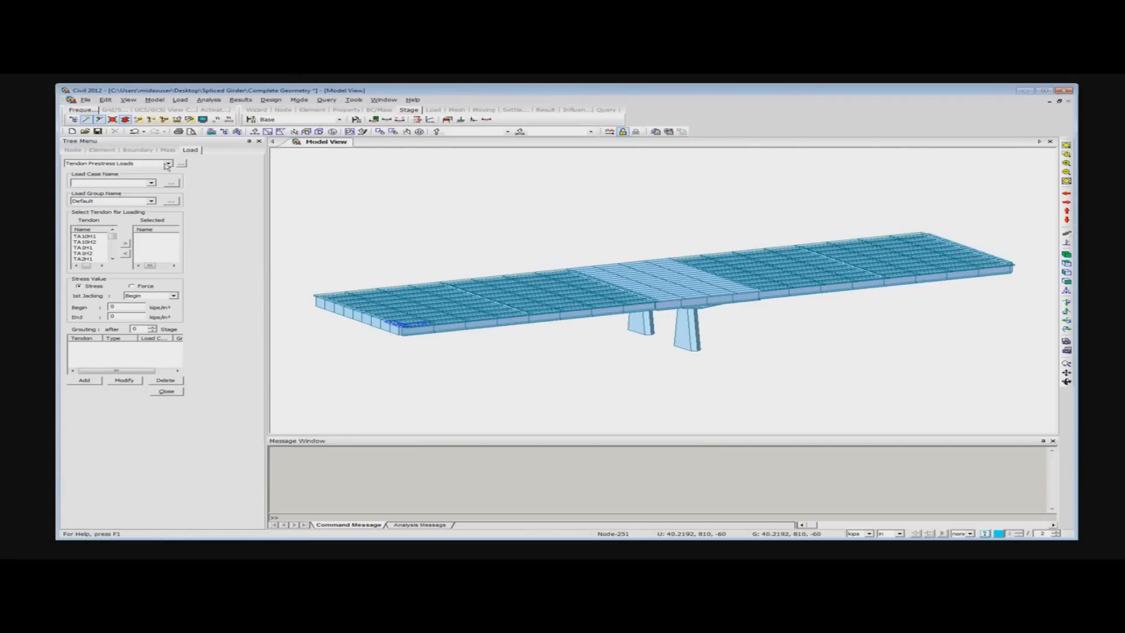
click(151, 183)
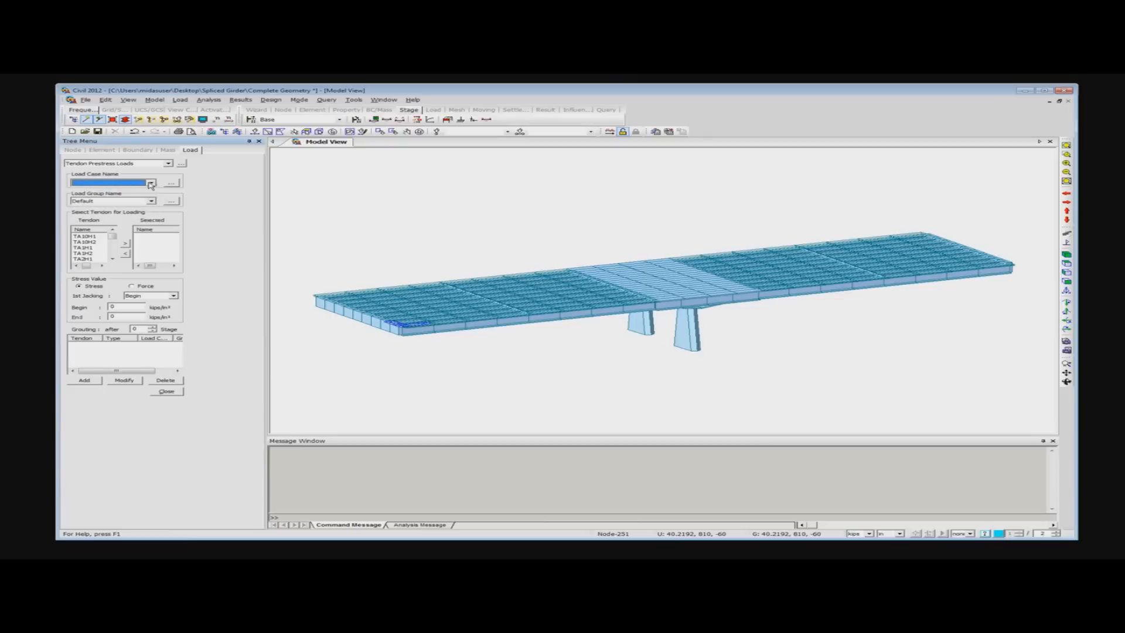
click(170, 392)
- Add a static load case named Self Weight with the type Dead Load (D)
right_click(358, 170)
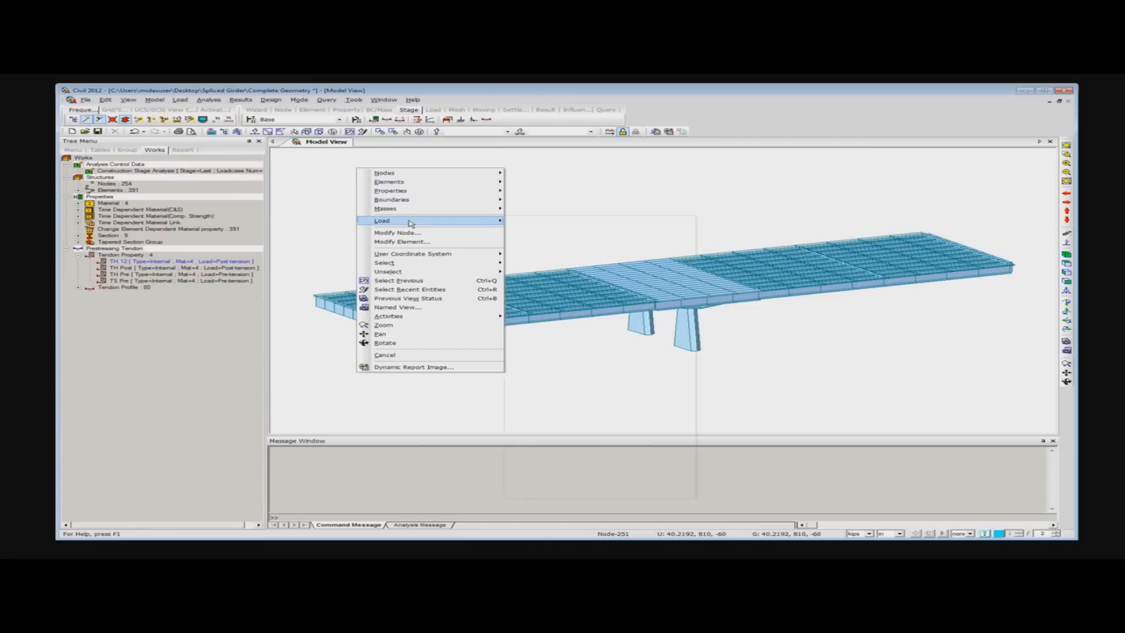
mouse_move(412, 223)
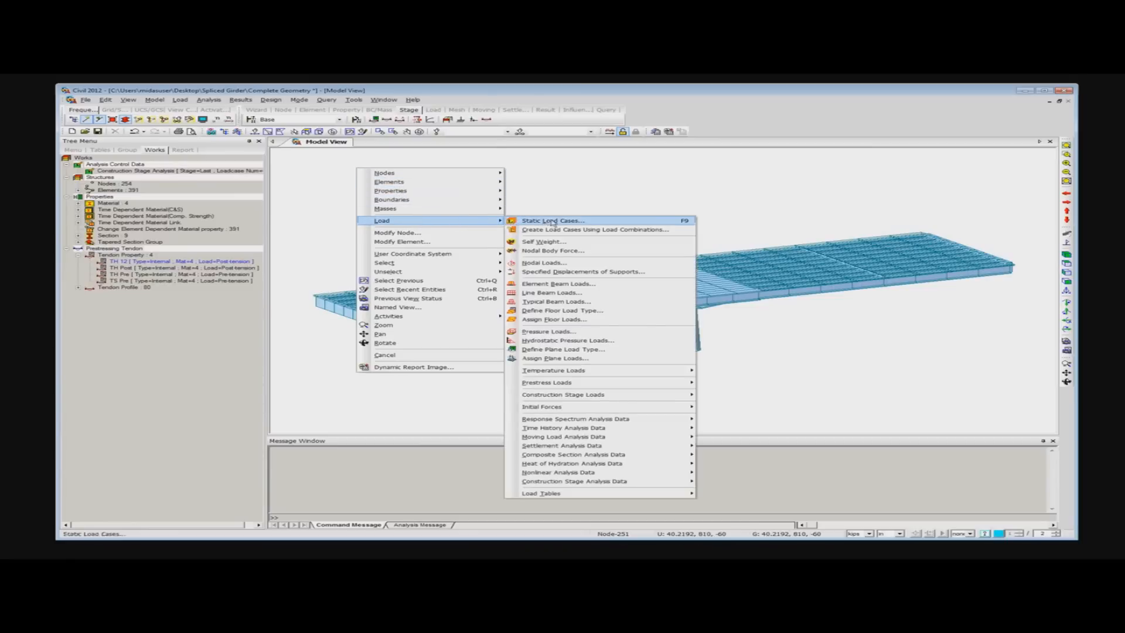
click(553, 221)
drag(240, 104, 401, 148)
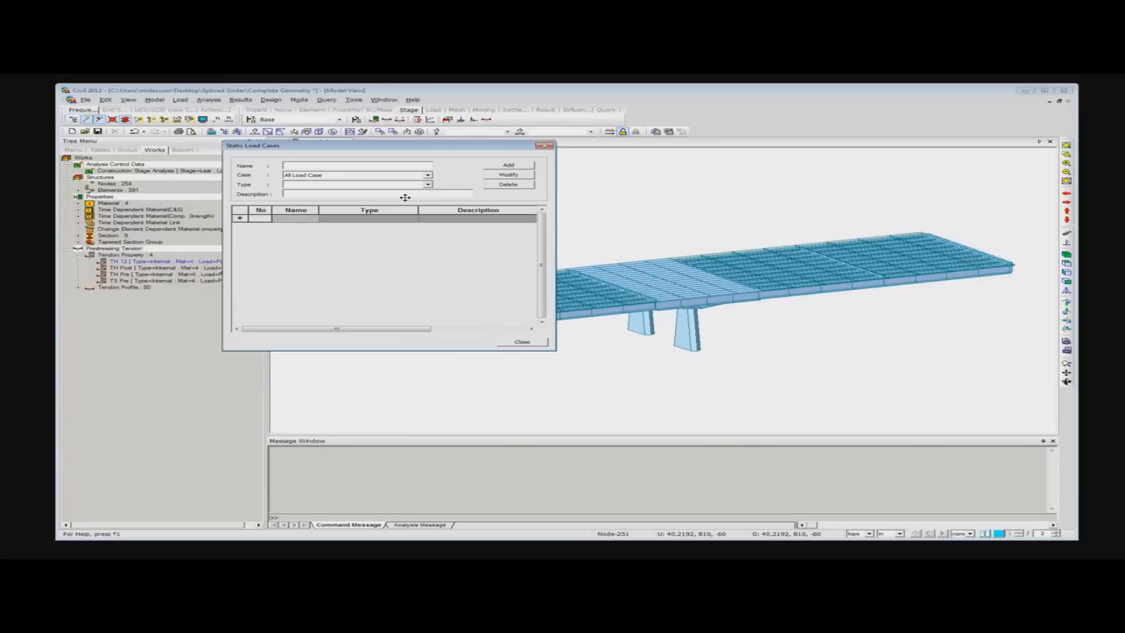
text(Self Weight)
click(429, 186)
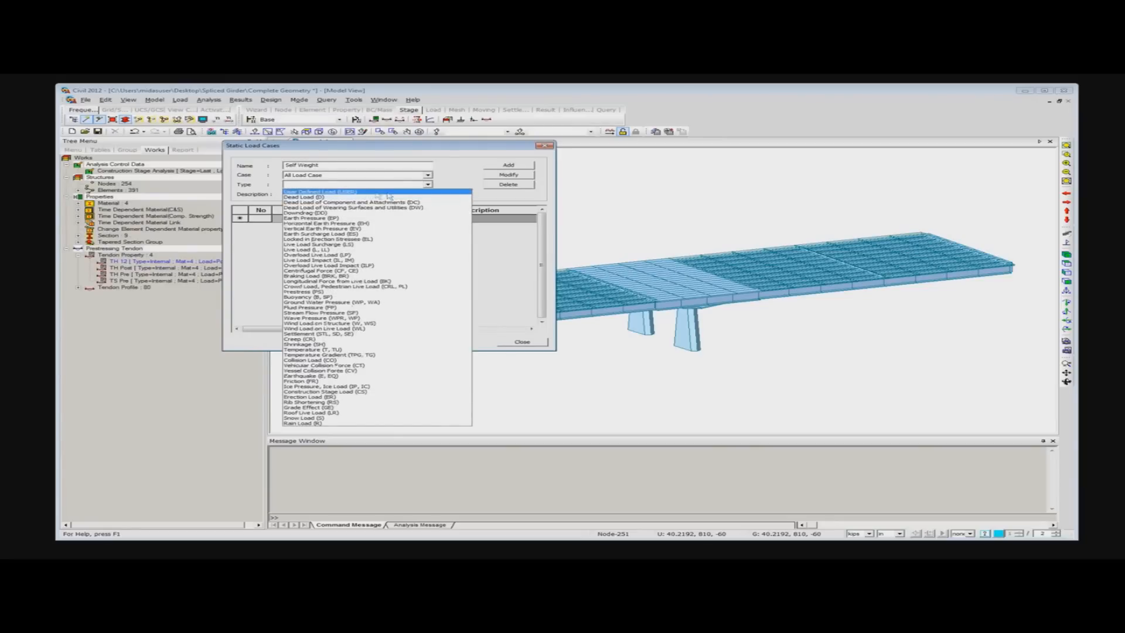
click(359, 197)
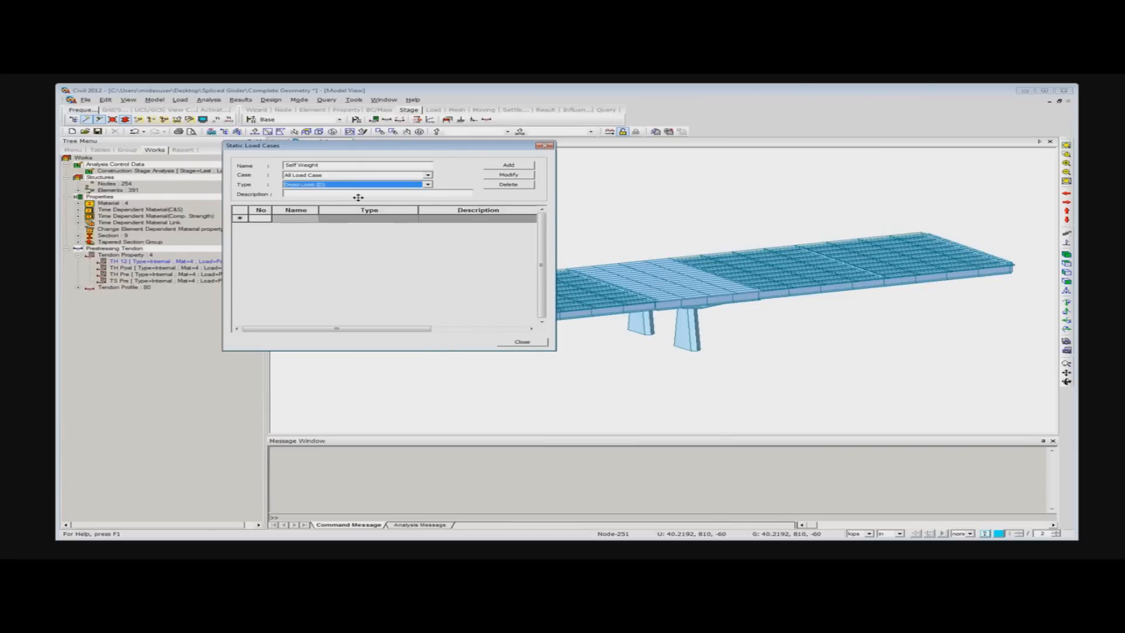
click(506, 167)
- Add a static load case named PS Load with the type Prestress (PS)
drag(334, 166, 269, 166)
text(PS Load)
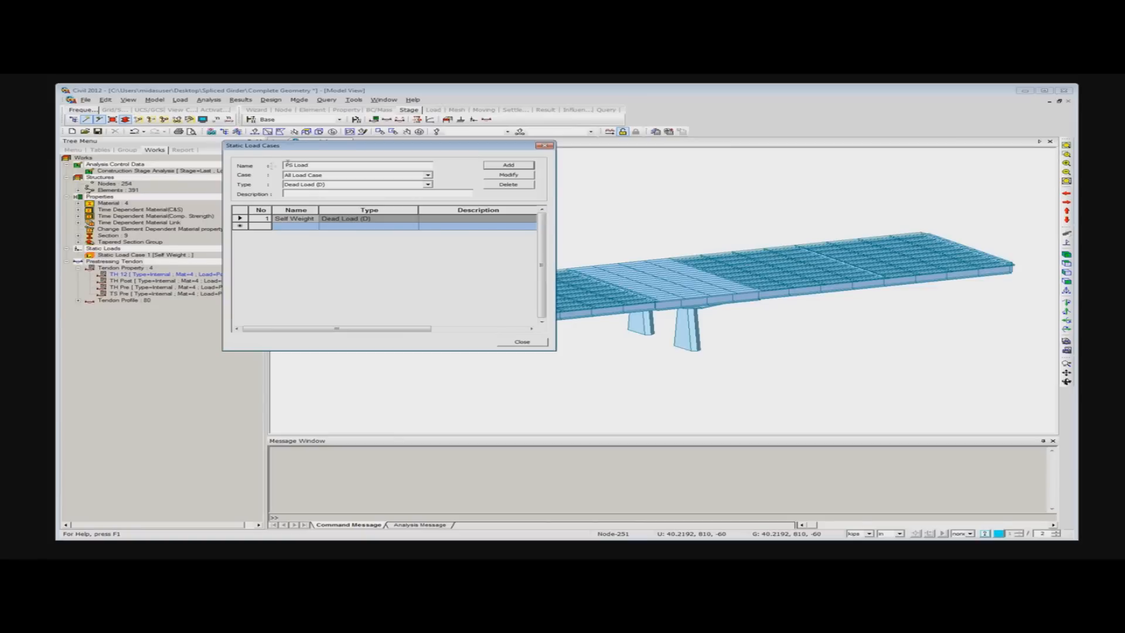
click(431, 185)
key(p)
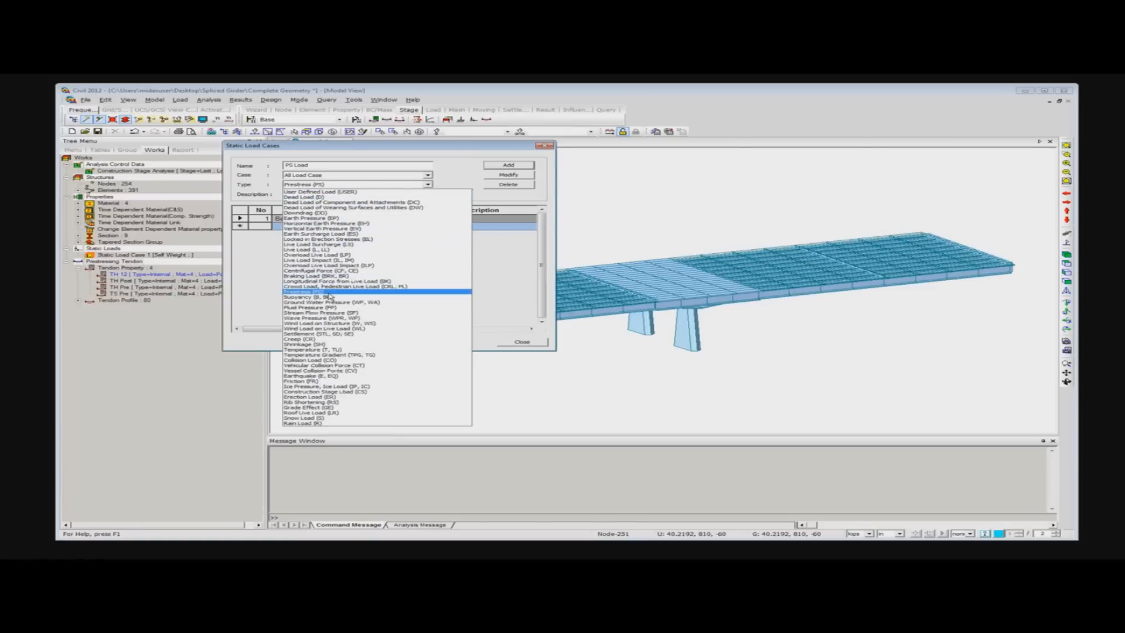
click(328, 292)
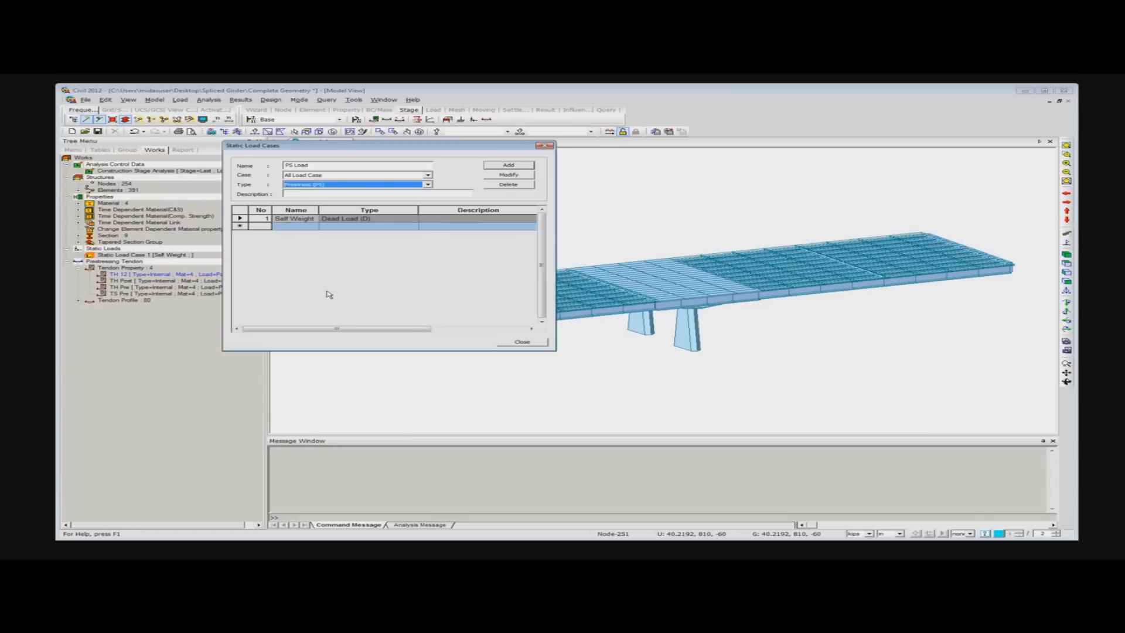
click(509, 166)
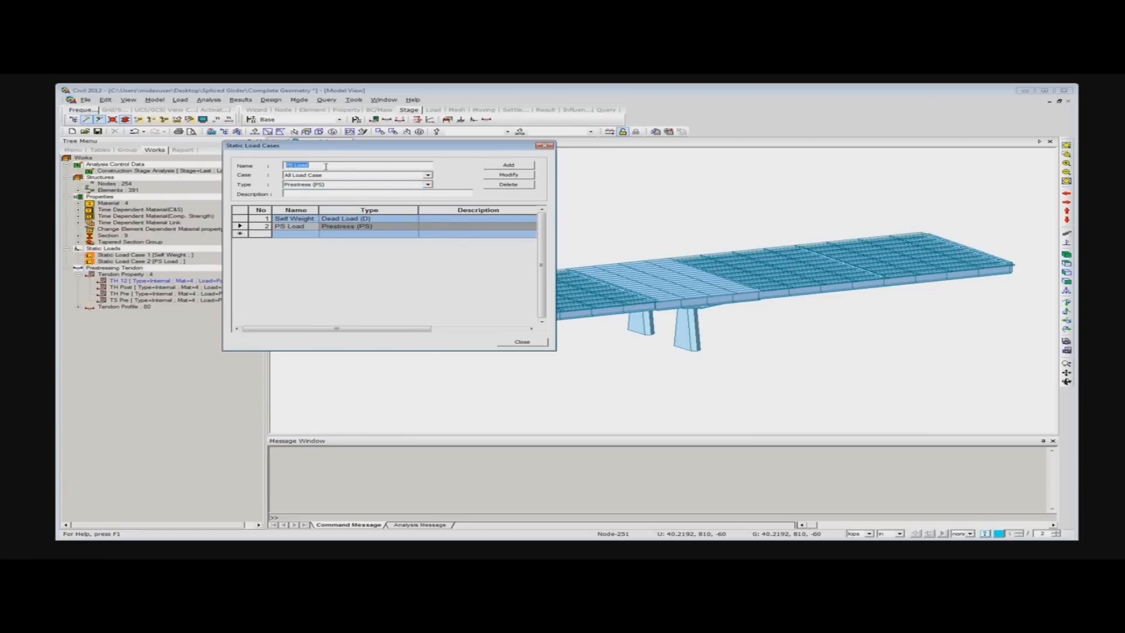
- Add a static load case named Wearing sURFACE of type Dead Load of Wearing Surfaces and Utilities (DW), and close the load case definition
text(W)
text(earing sURFACE)
click(428, 184)
click(407, 207)
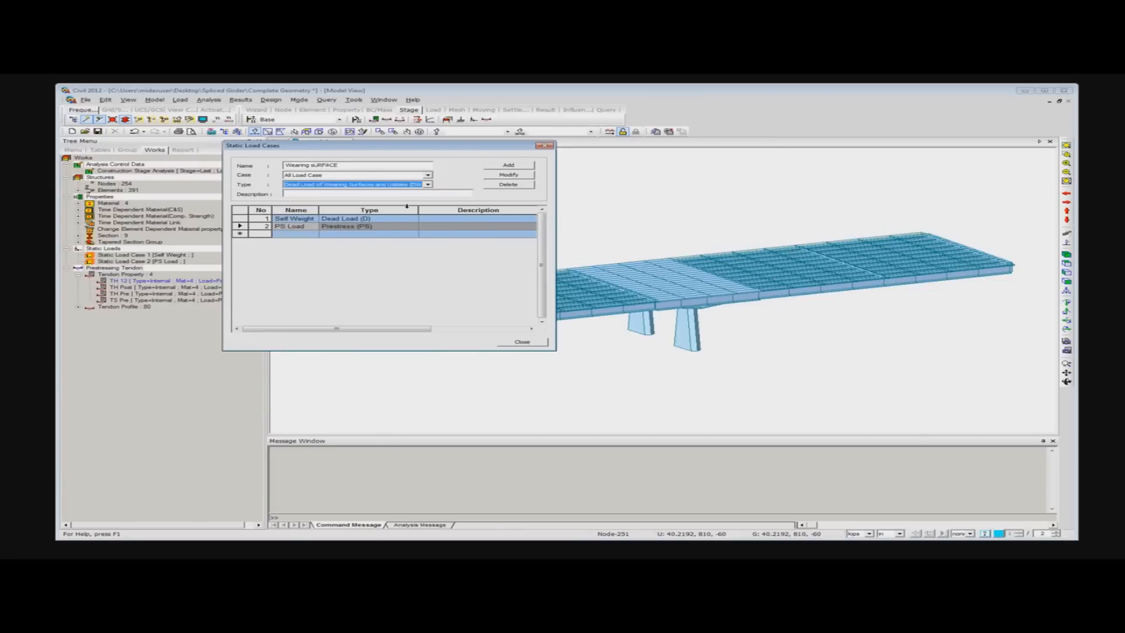
click(505, 168)
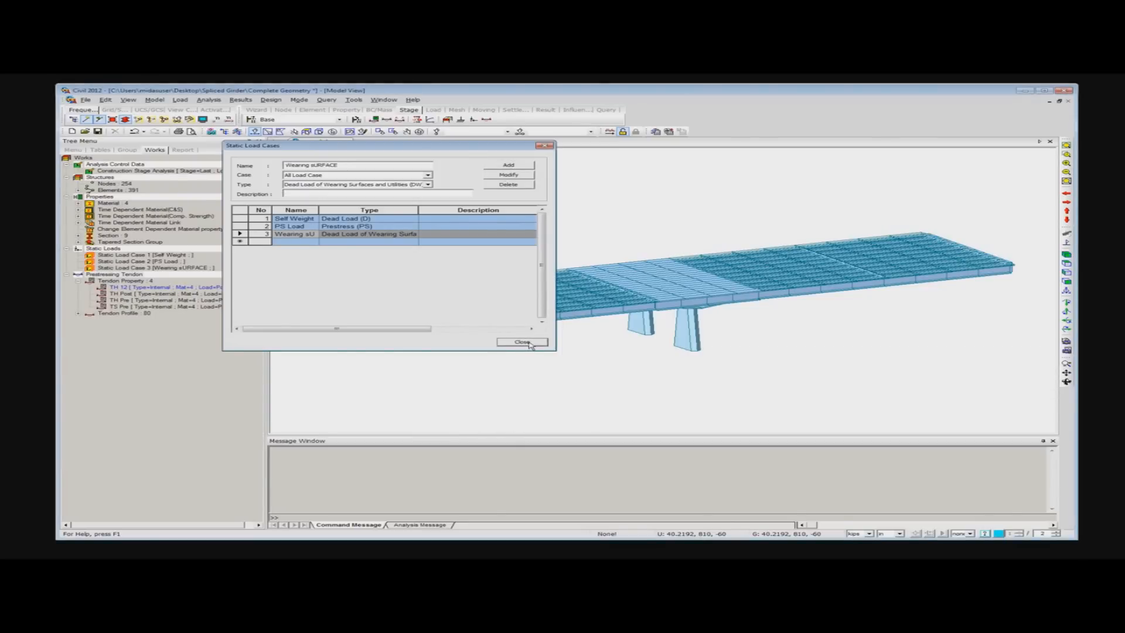
click(524, 343)
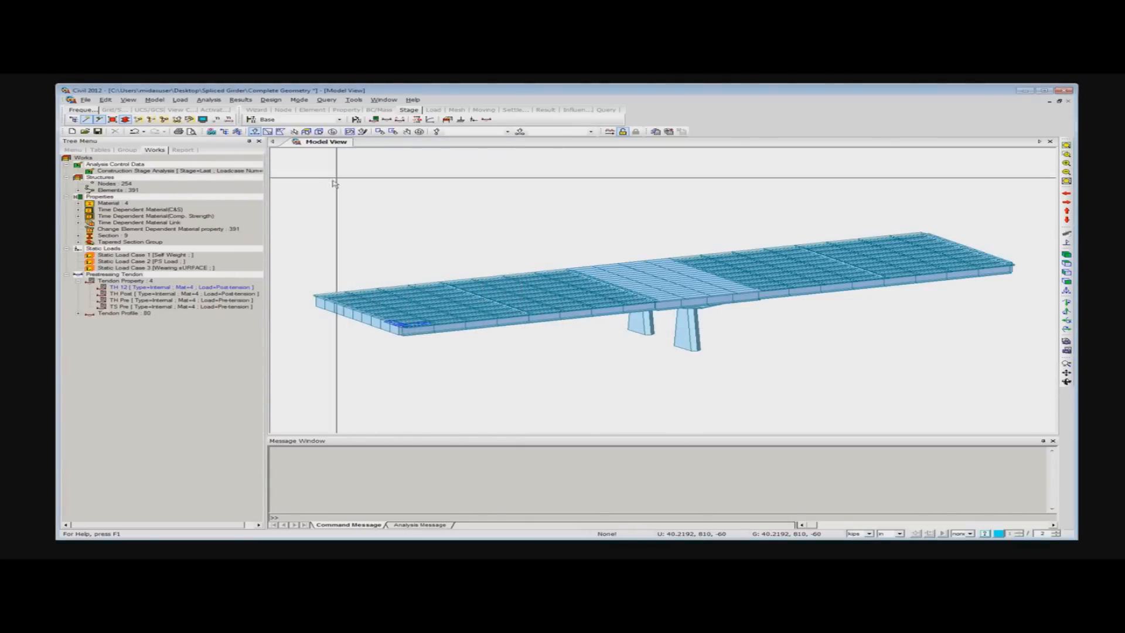
- Start a tendon prestress load in the PS Load case and select tendons TA10H1, TA10H2 and TA1H1 for loading
click(400, 119)
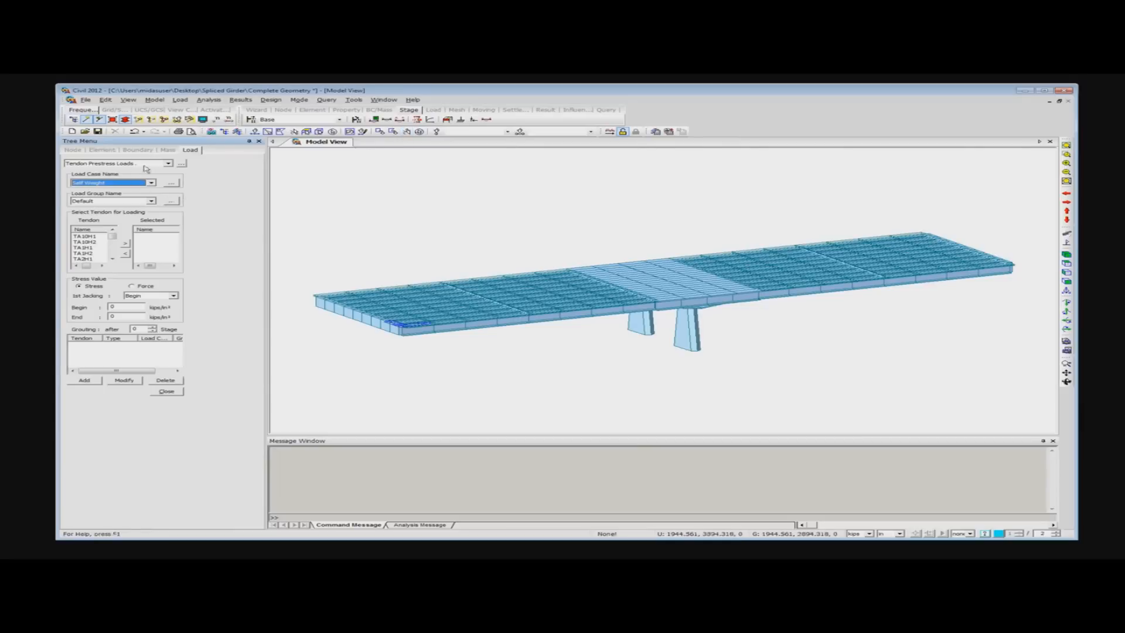
click(143, 184)
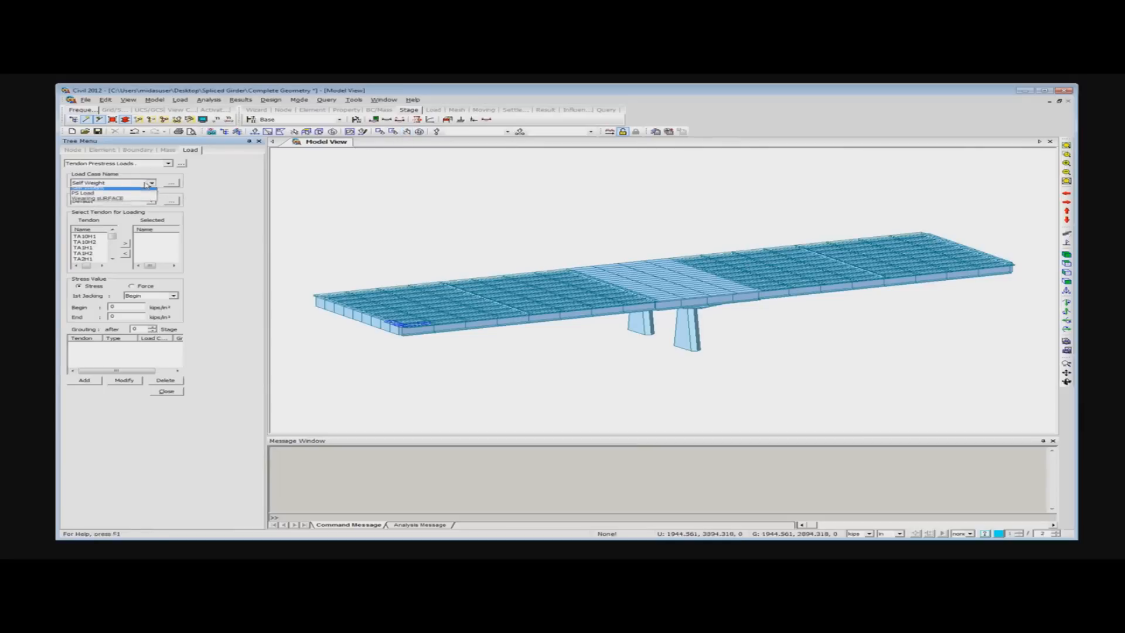
click(89, 196)
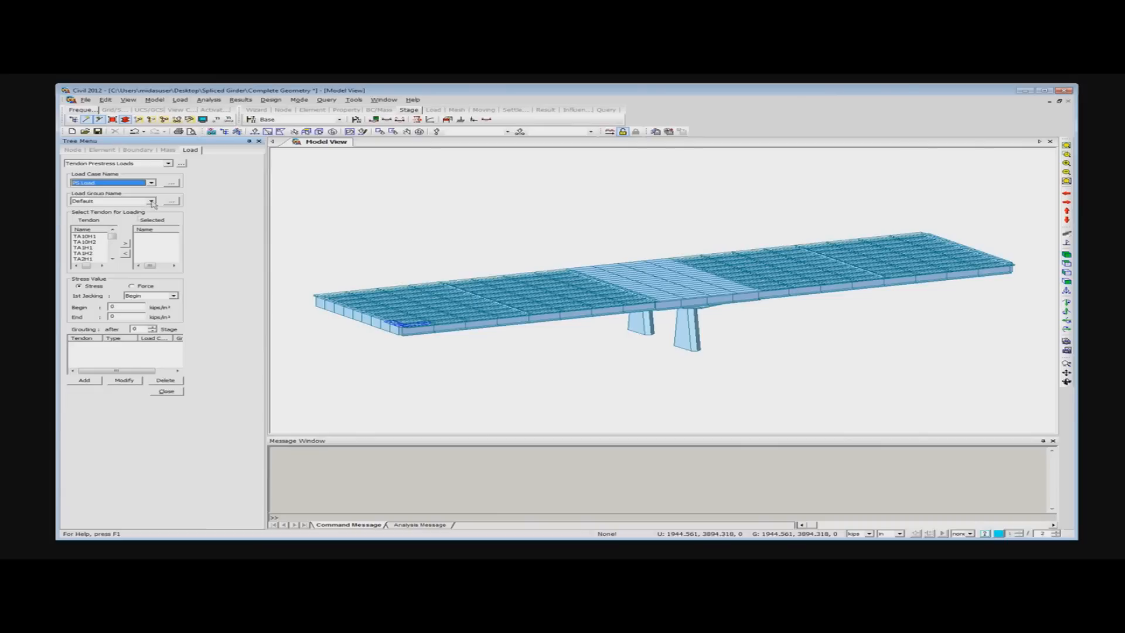
mouse_move(111, 238)
mouse_down()
mouse_move(112, 256)
mouse_move(108, 235)
mouse_up()
drag(86, 236, 97, 248)
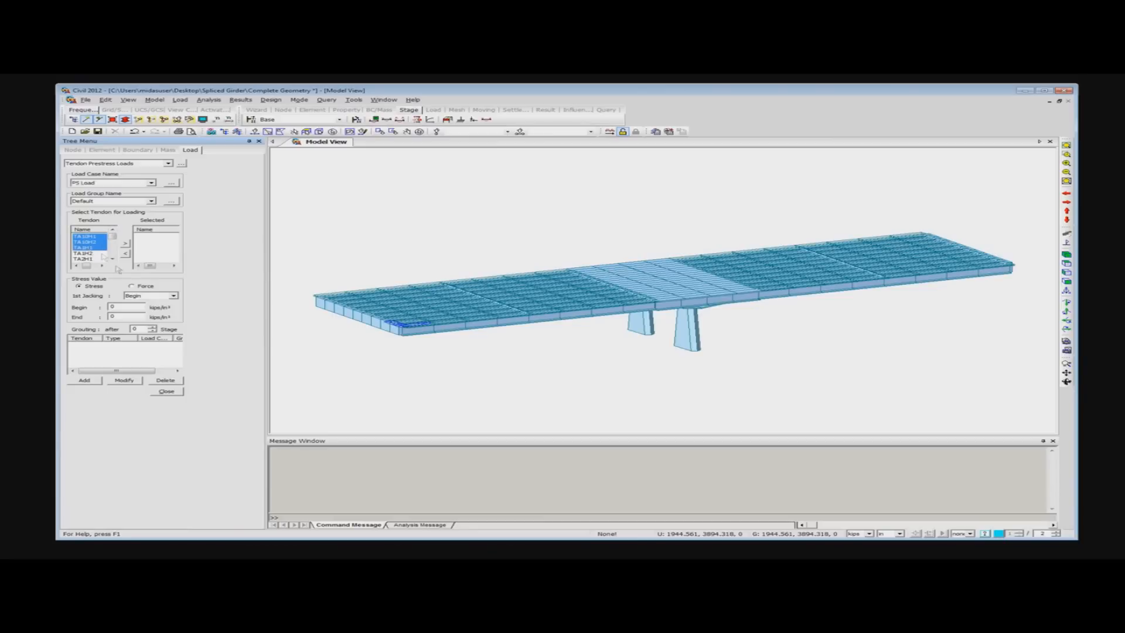
click(125, 244)
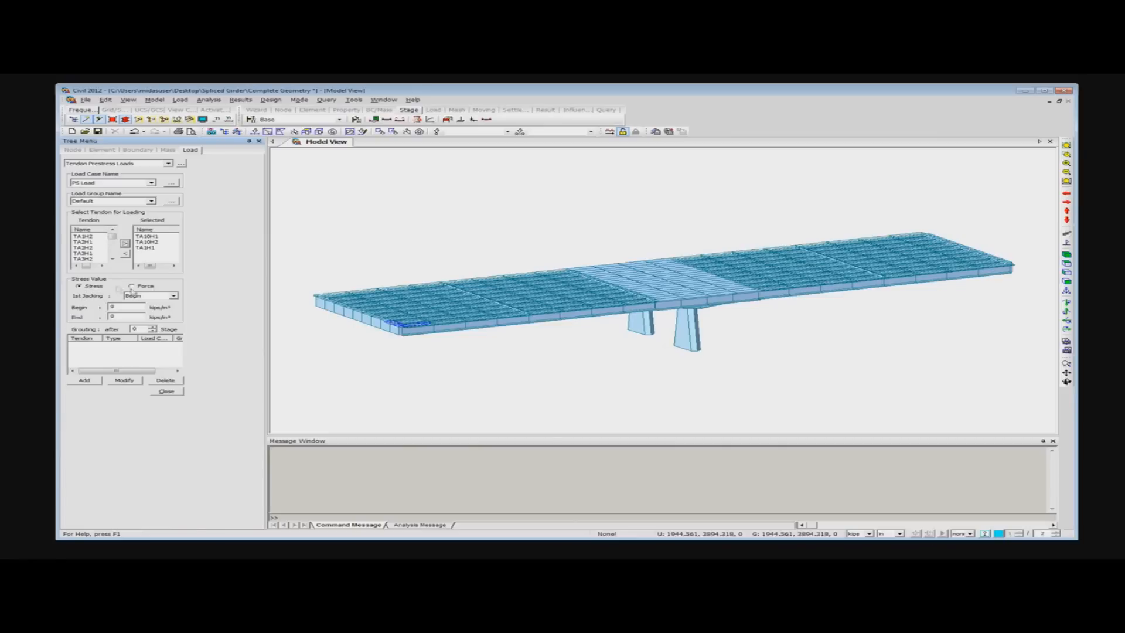
- Set the first jacking to Both with begin and end stresses of 200 kips/in², add the prestress loads, and finish the command
double_click(124, 307)
click(146, 296)
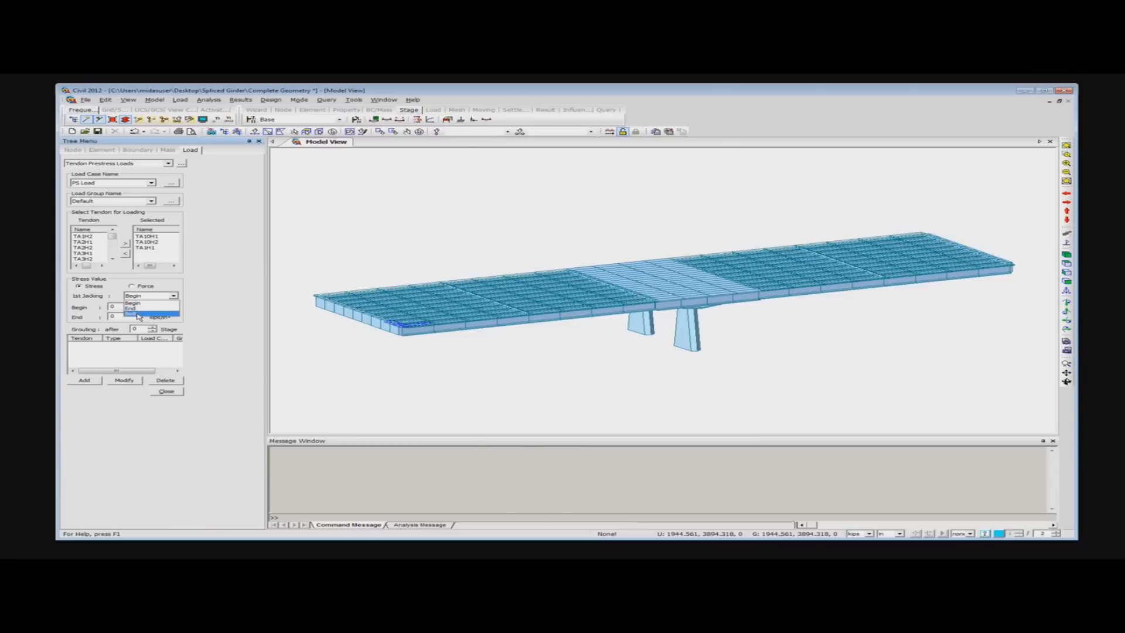
click(140, 315)
click(132, 306)
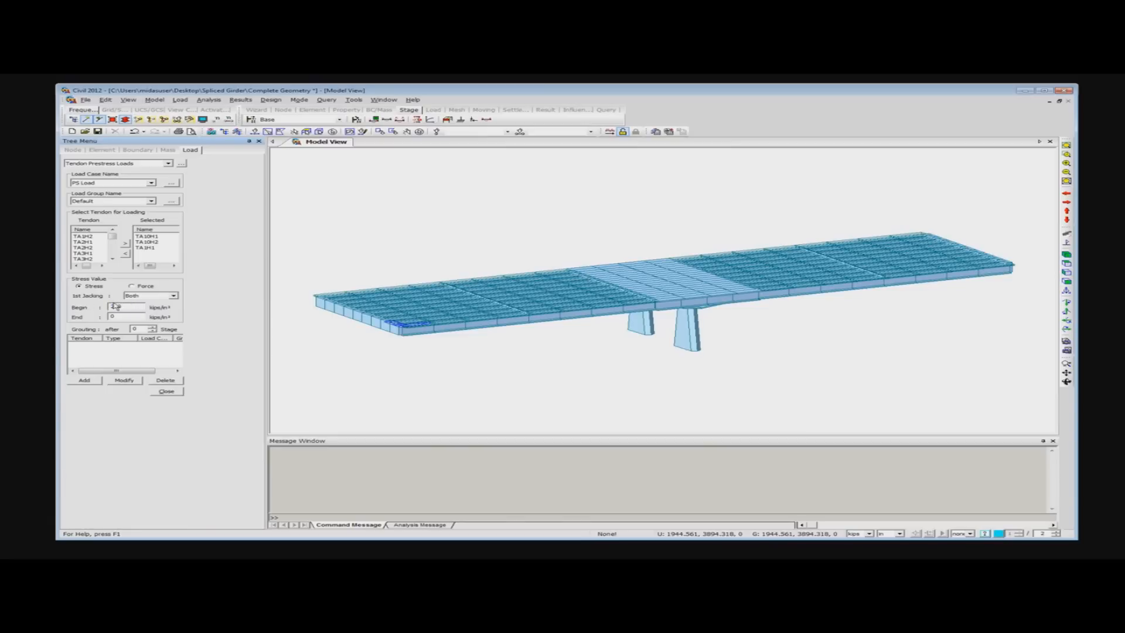
key(Tab)
click(141, 330)
click(85, 381)
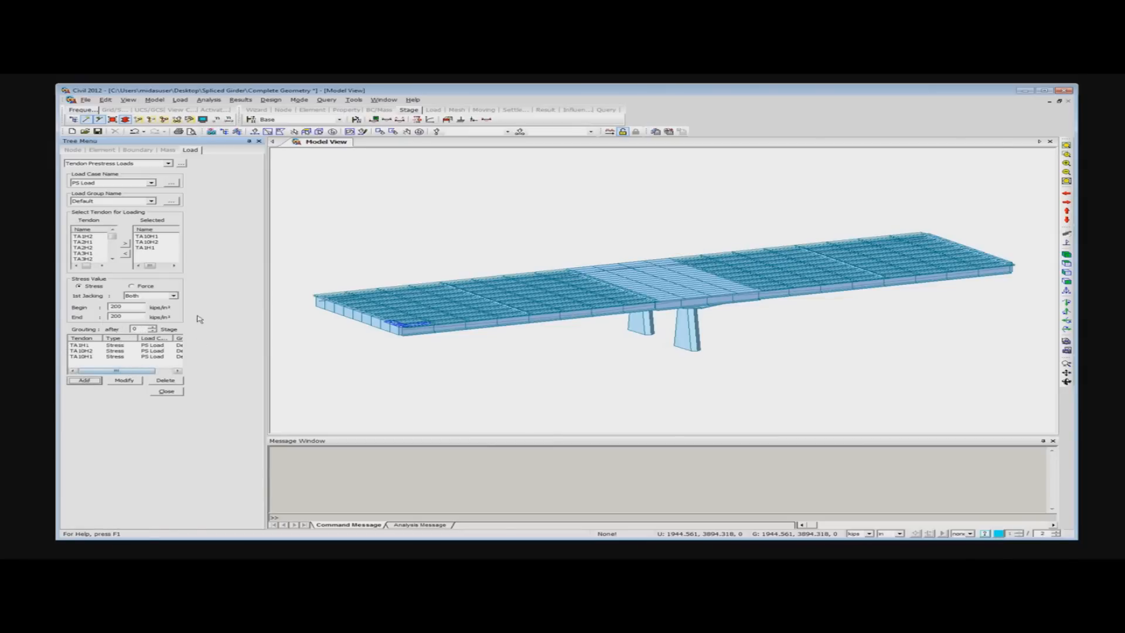
click(169, 392)
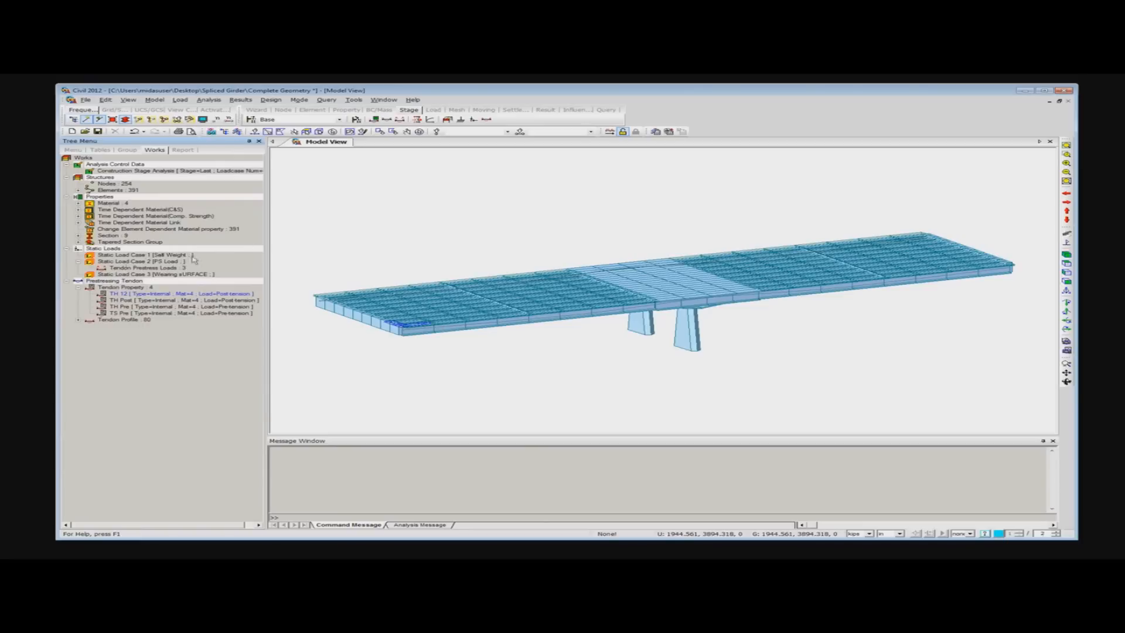
- Add a self weight load to the Self Weight load case with a Z factor of -1, and finish the command
right_click(329, 169)
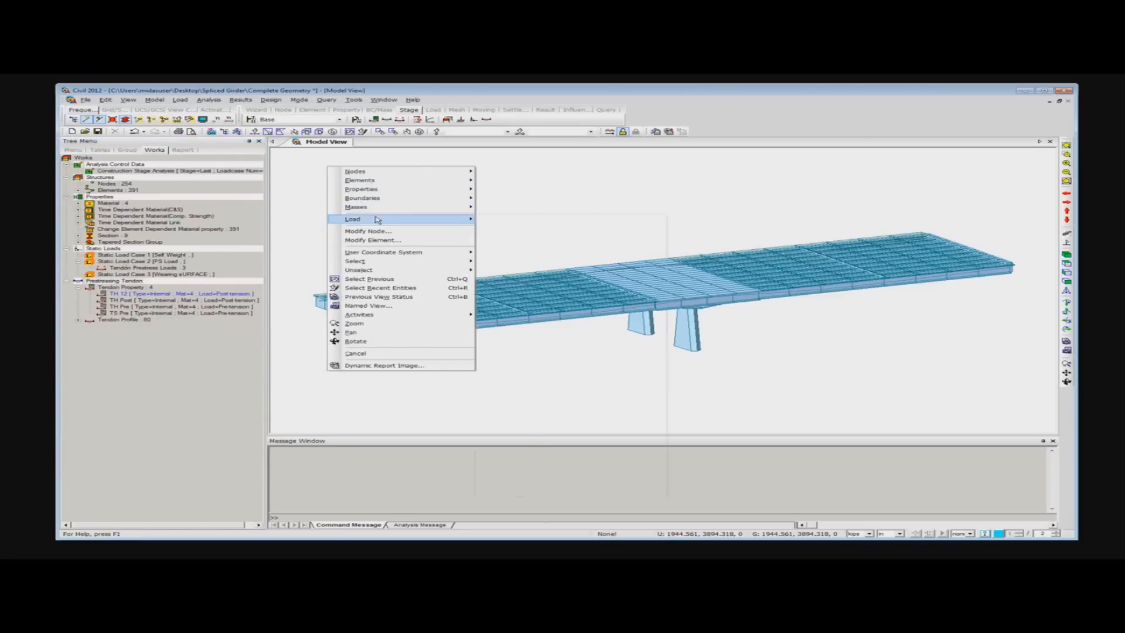
mouse_move(377, 220)
click(504, 218)
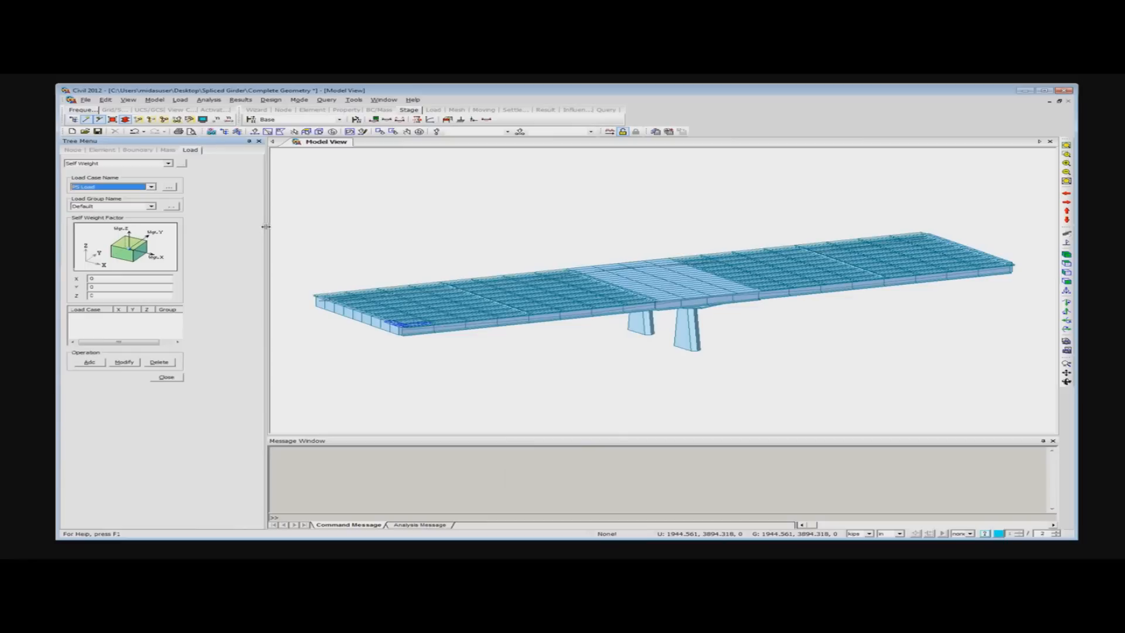
click(148, 188)
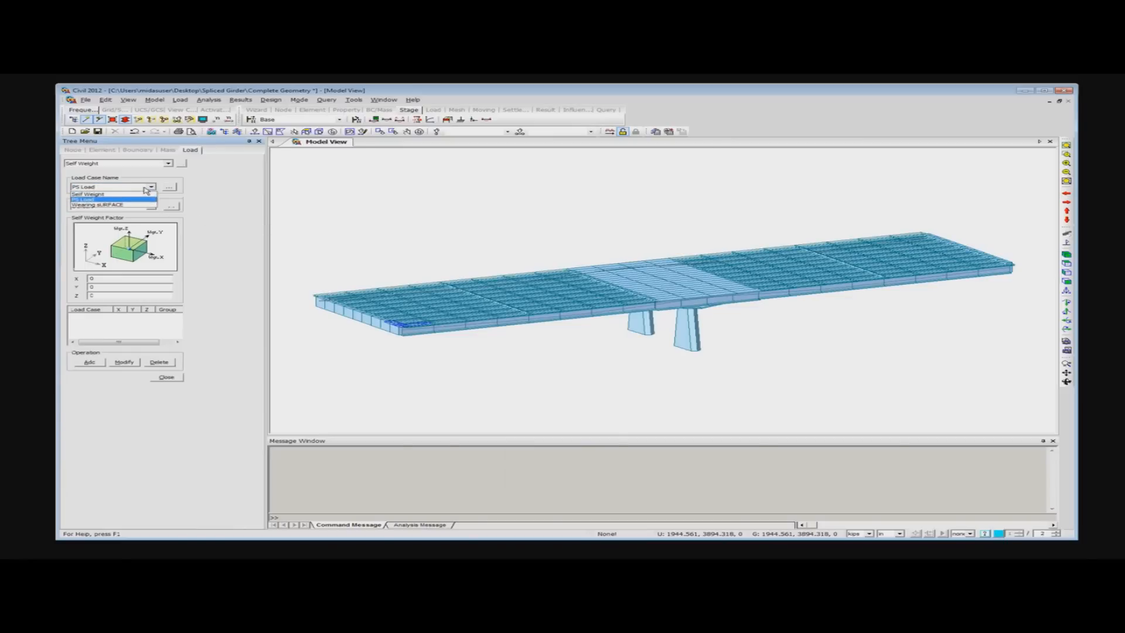
click(134, 193)
double_click(104, 296)
text(-1)
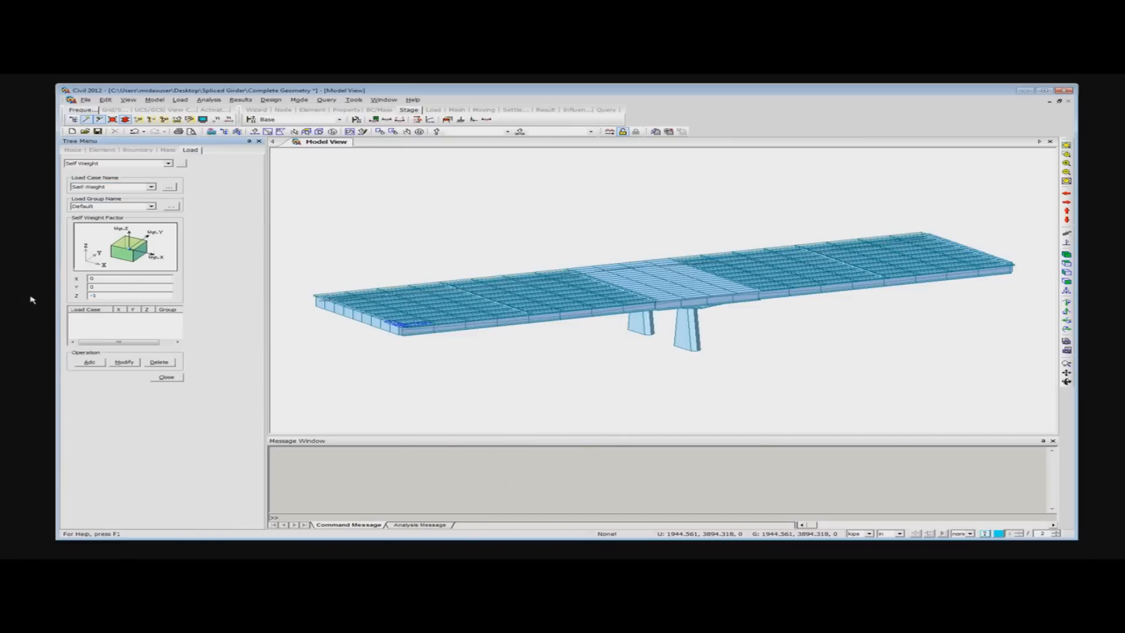
click(89, 362)
click(167, 377)
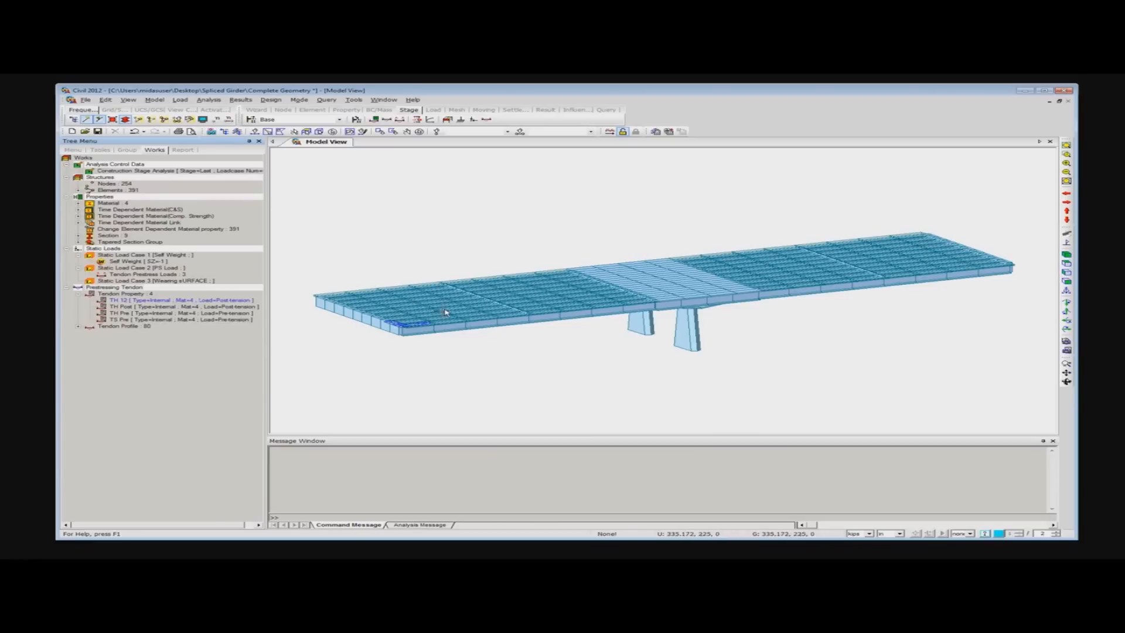
- Open the project file Complete Tendon & load from the Spliced Girder folder without saving the changes to Complete Geometry
mouse_move(445, 313)
mouse_move(486, 322)
click(85, 131)
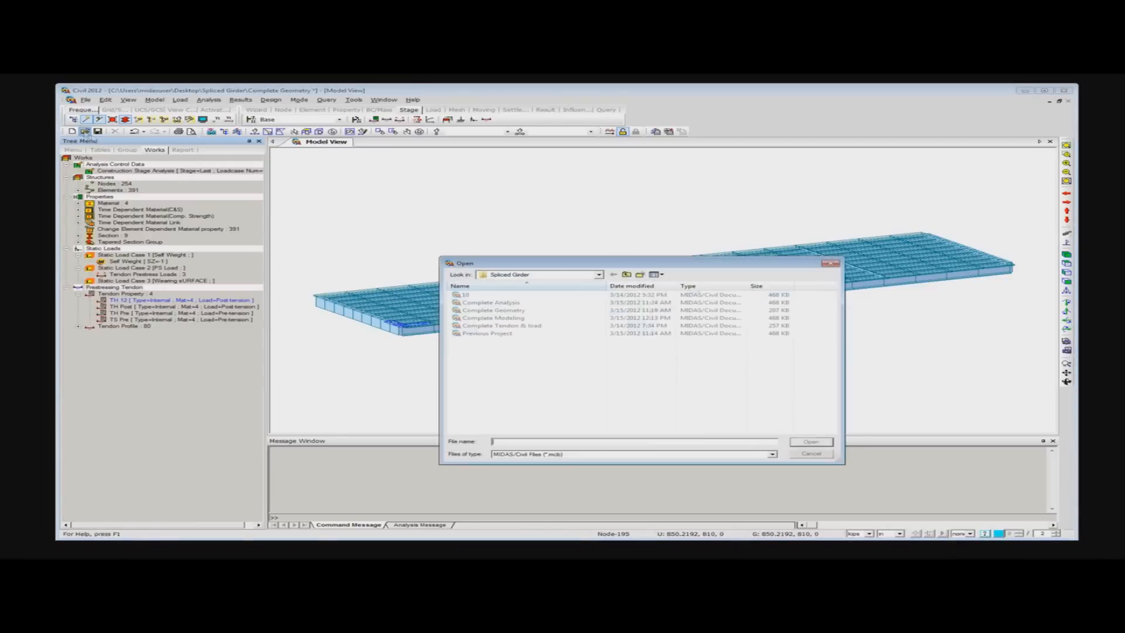
drag(605, 264, 491, 175)
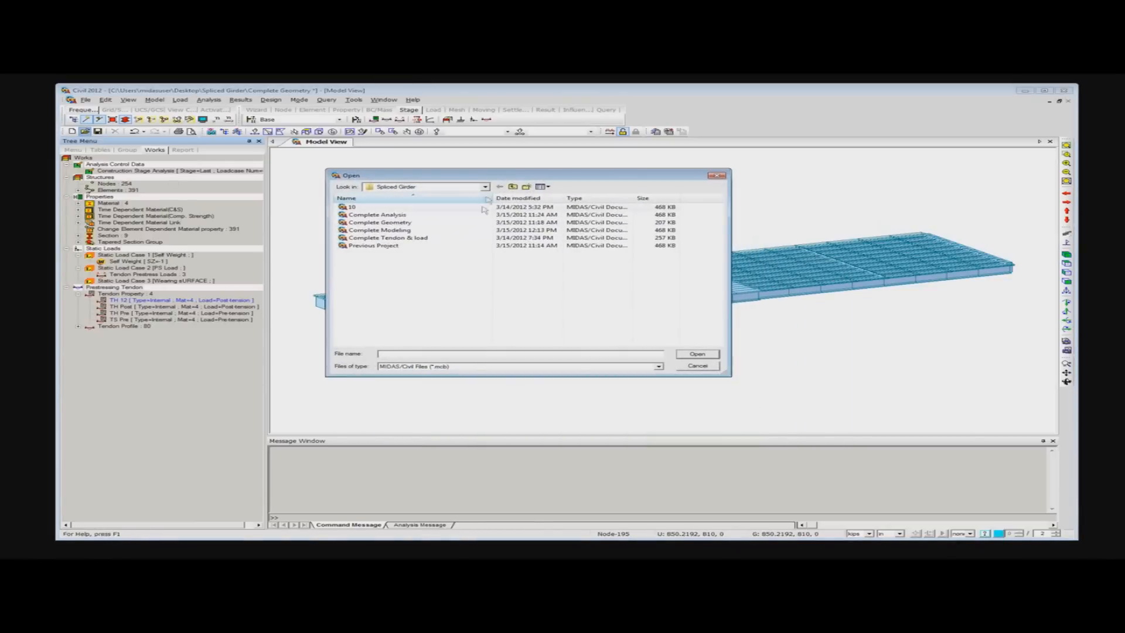
click(386, 238)
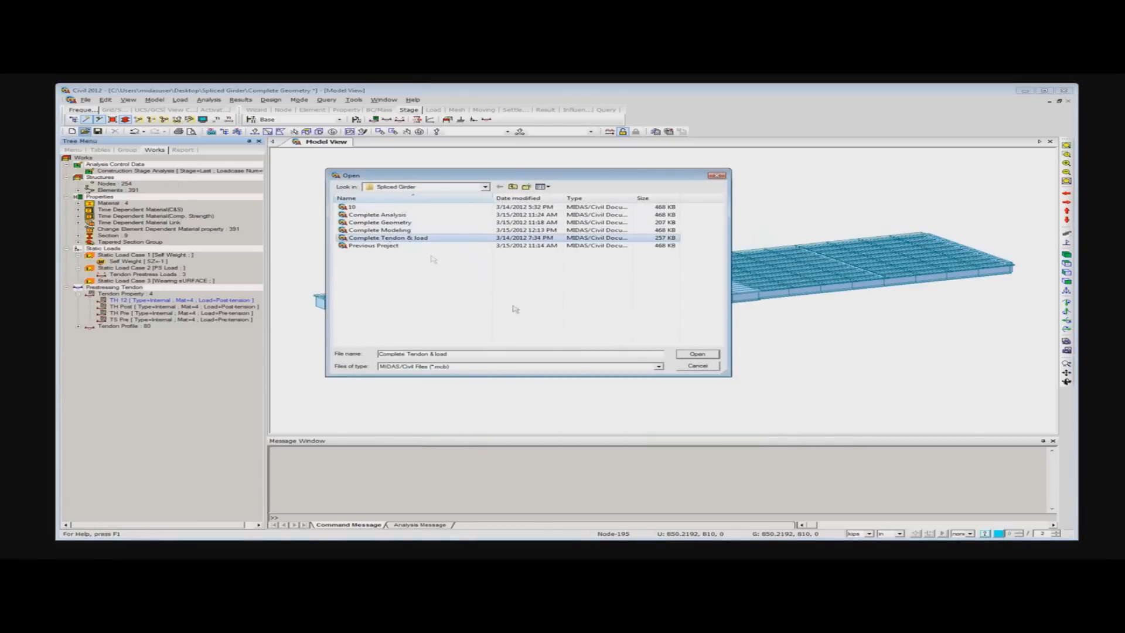
click(715, 356)
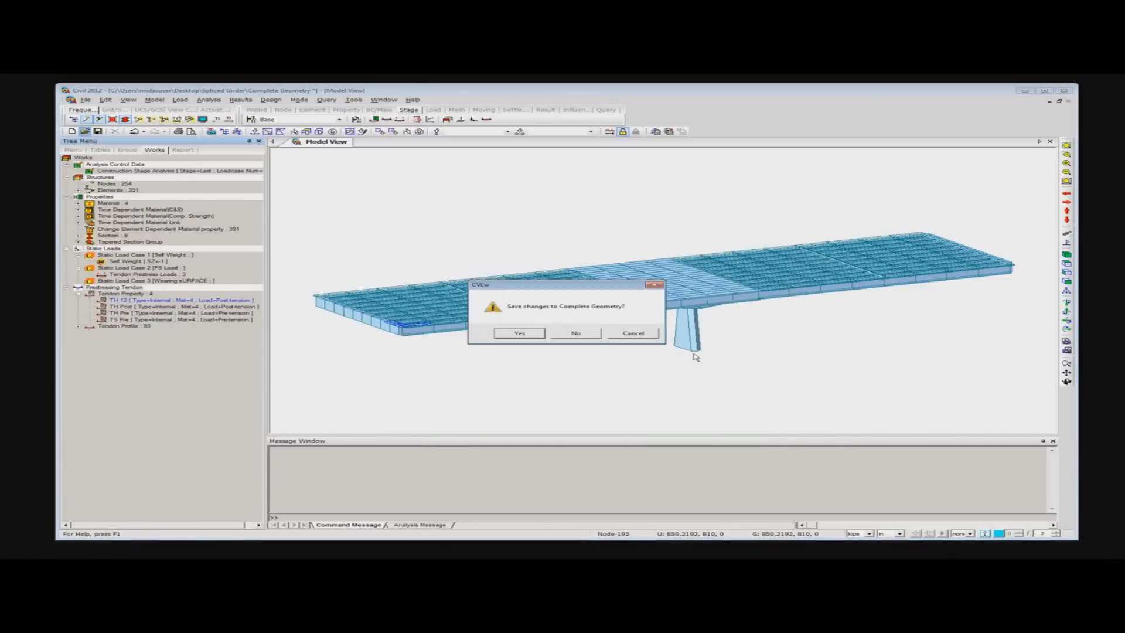
click(565, 336)
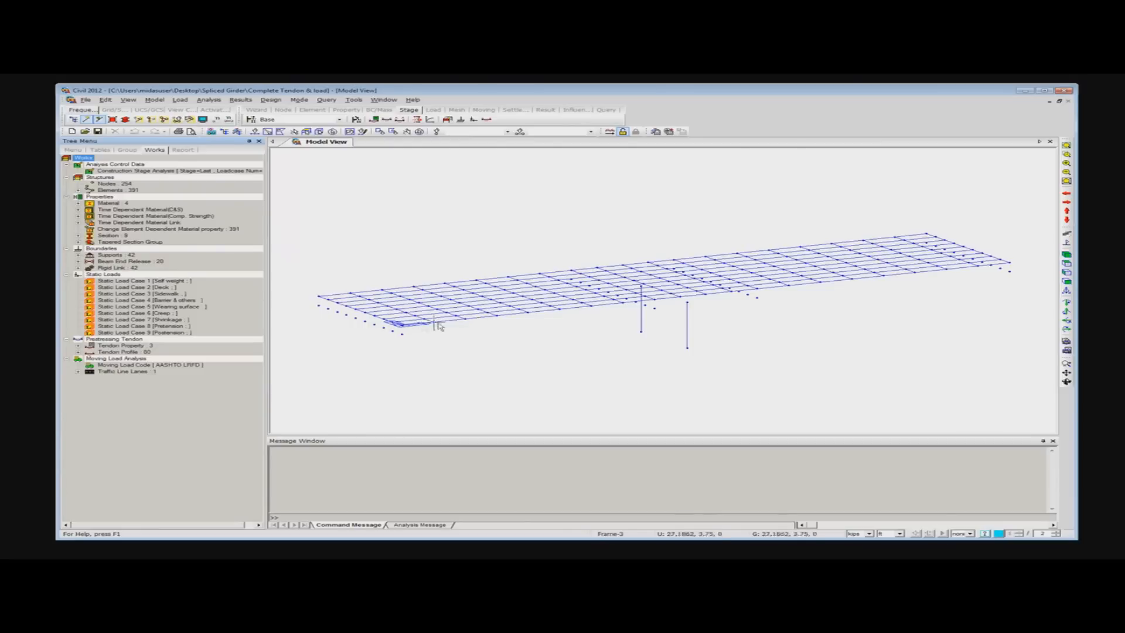
- Delete the existing moving load analysis data, including the AASHTO LRFD code and the traffic line lane
right_click(121, 367)
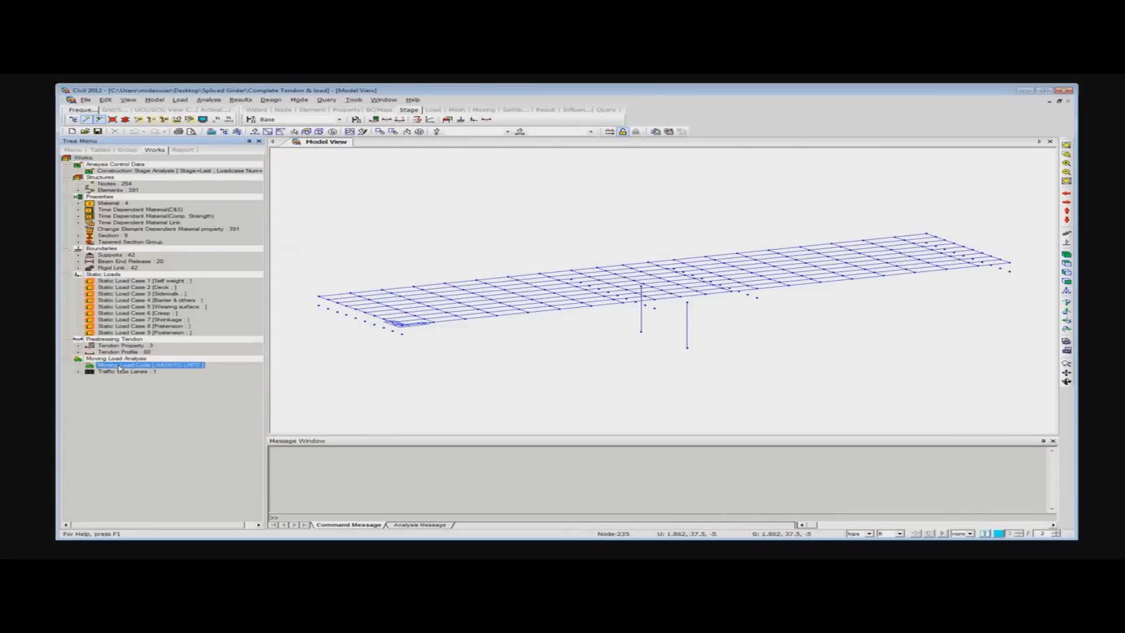
click(140, 371)
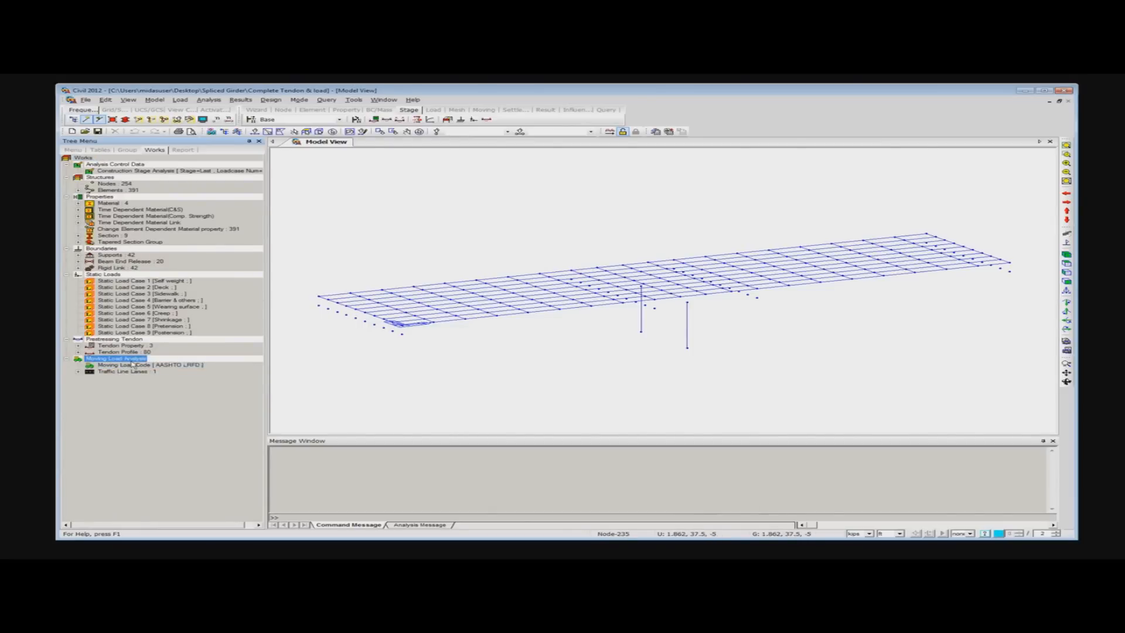
click(652, 310)
click(571, 317)
click(575, 322)
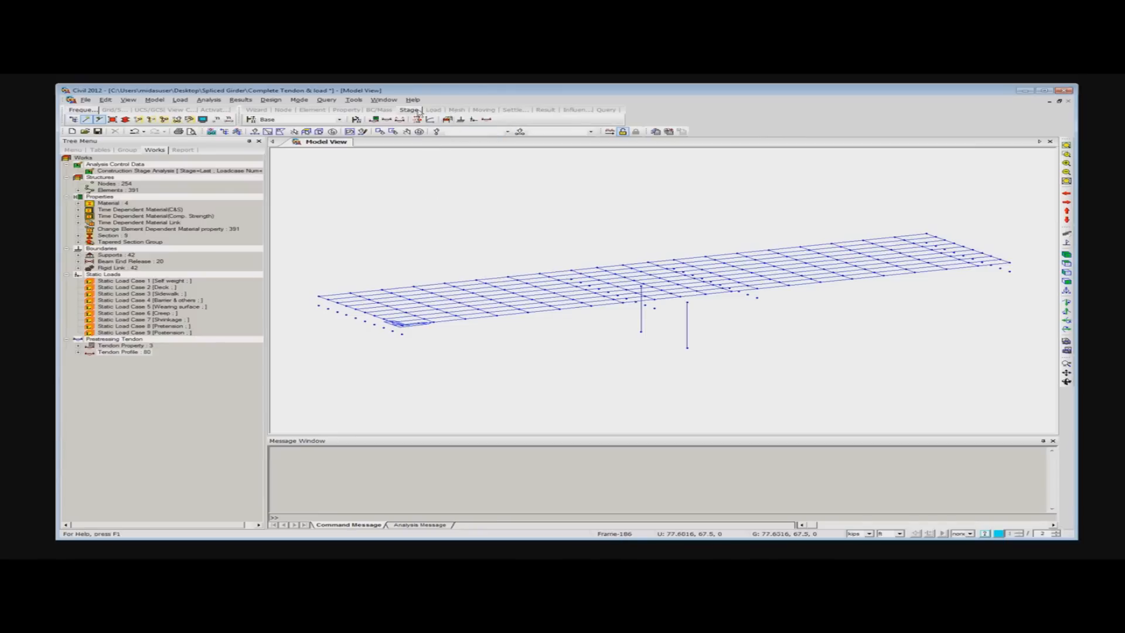
- Set the moving load code to AASHTO LRFD
click(483, 110)
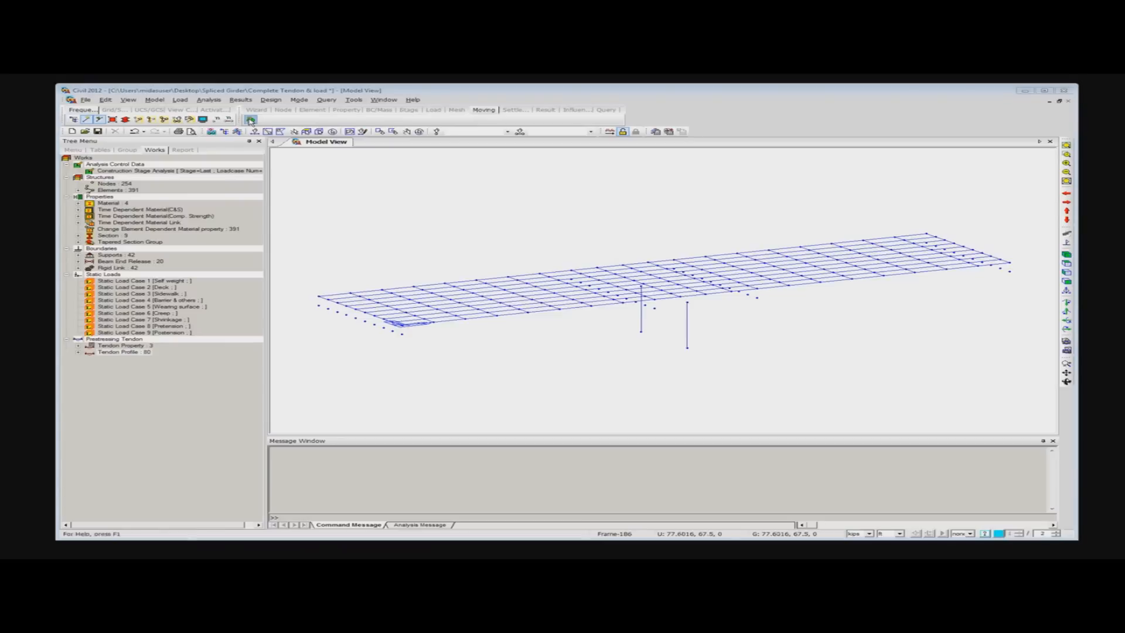
click(250, 120)
drag(513, 293, 453, 201)
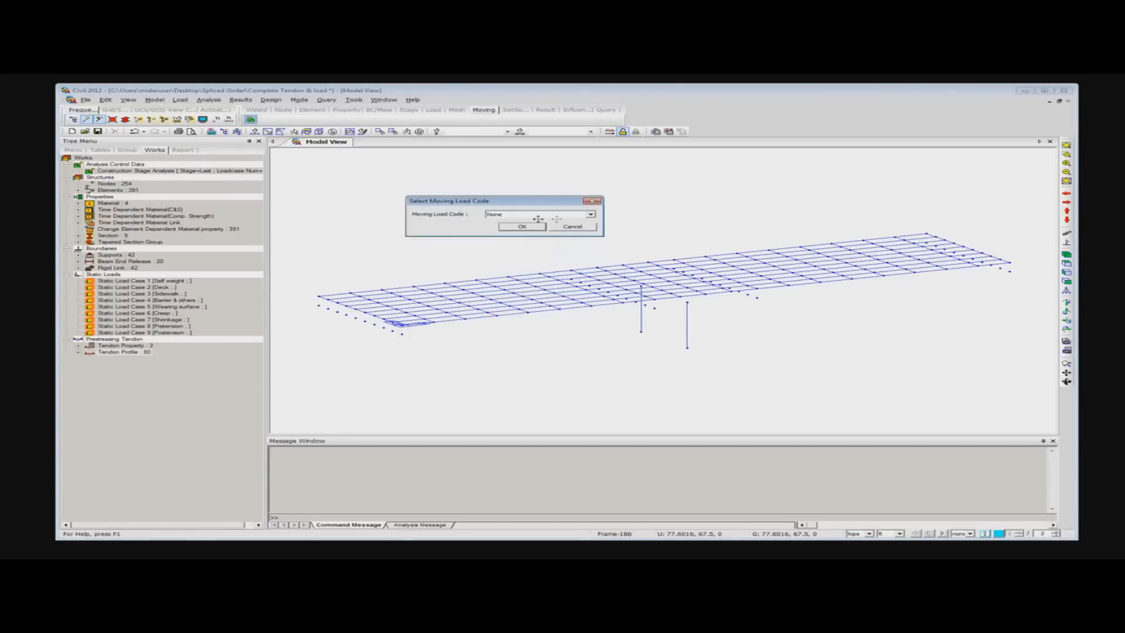
click(591, 216)
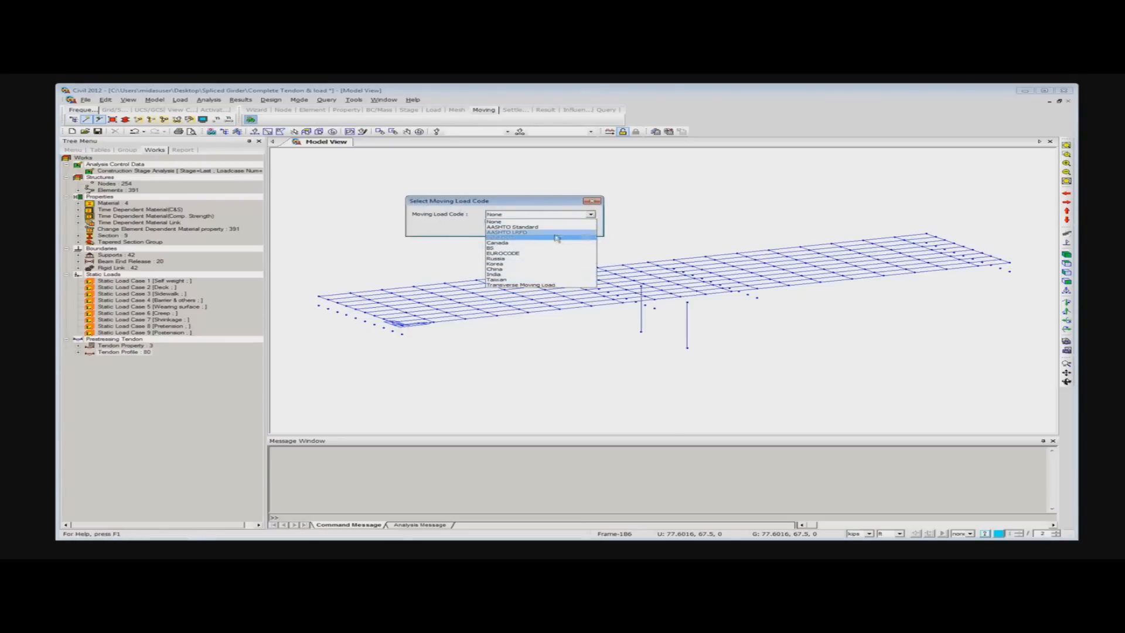
click(522, 233)
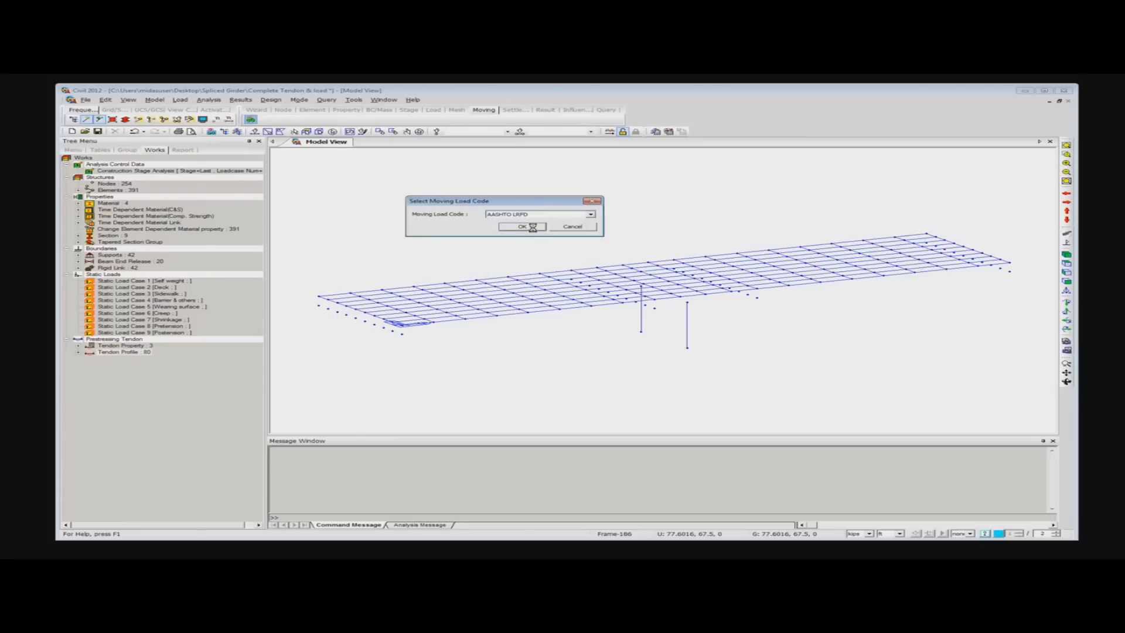
click(536, 232)
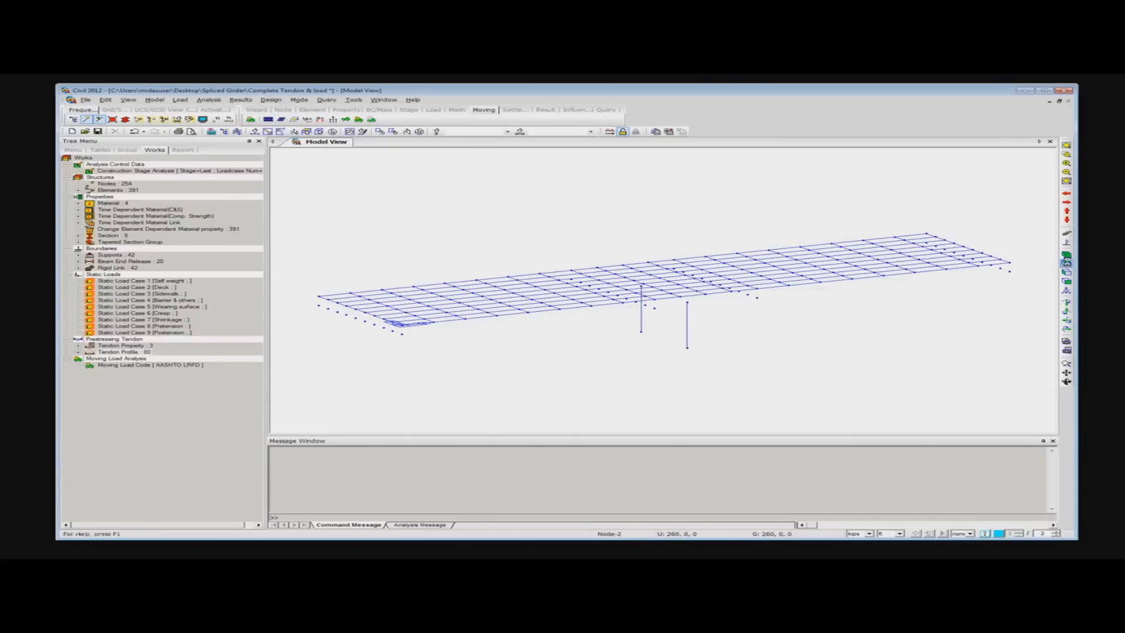
- Start a new traffic line lane named LANE 1 with an eccentricity of -15.75 ft
click(1067, 264)
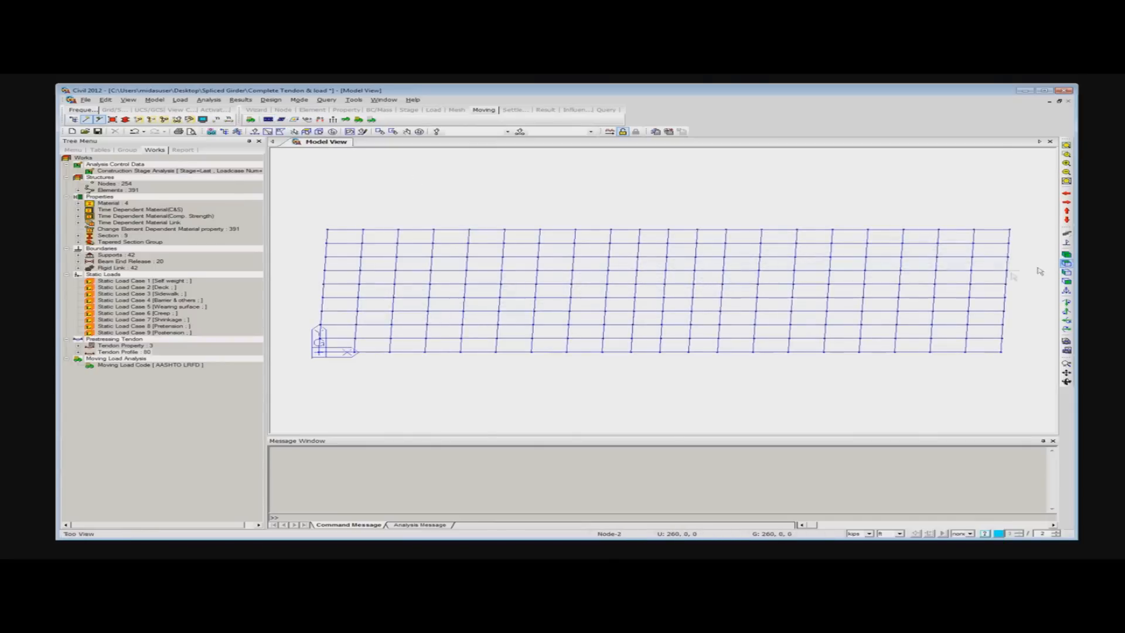
click(267, 119)
drag(182, 112, 236, 144)
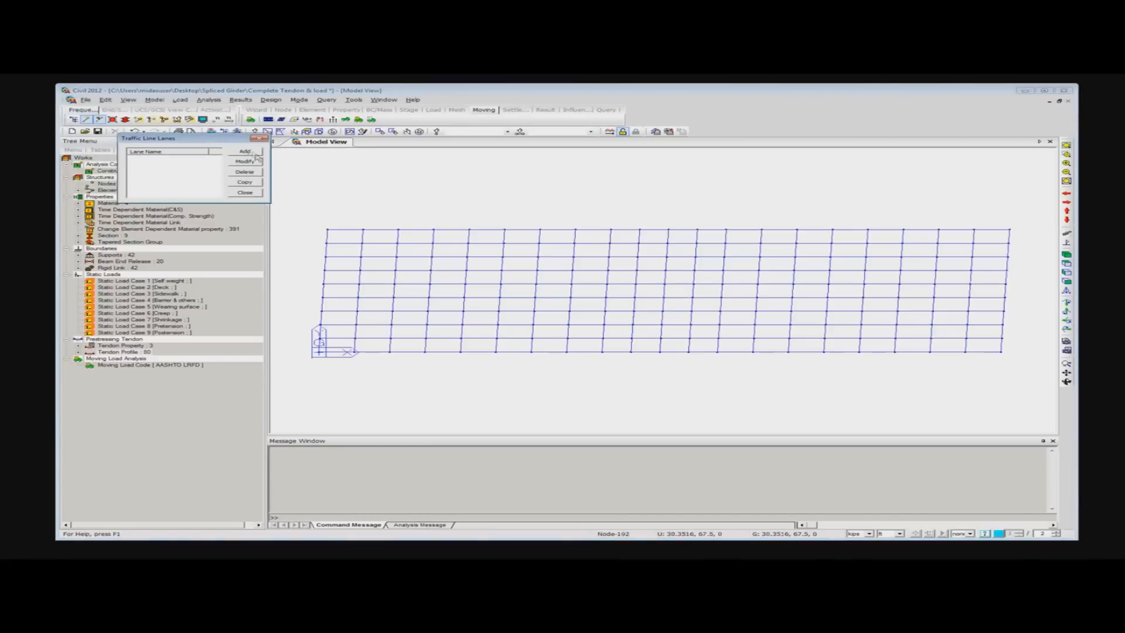
click(245, 151)
drag(214, 141, 249, 163)
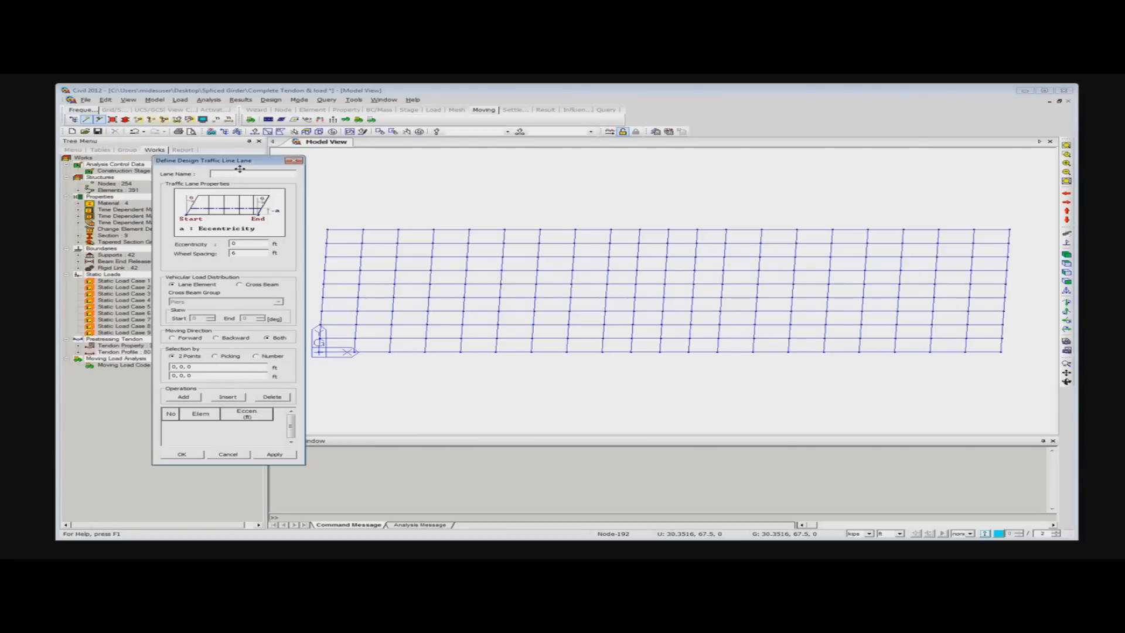
text(LANE 1)
double_click(250, 246)
click(234, 253)
- Try assigning the edge girder elements to LANE 1 by two points, from 0, 0, 0 to 260, 0, 0
click(195, 367)
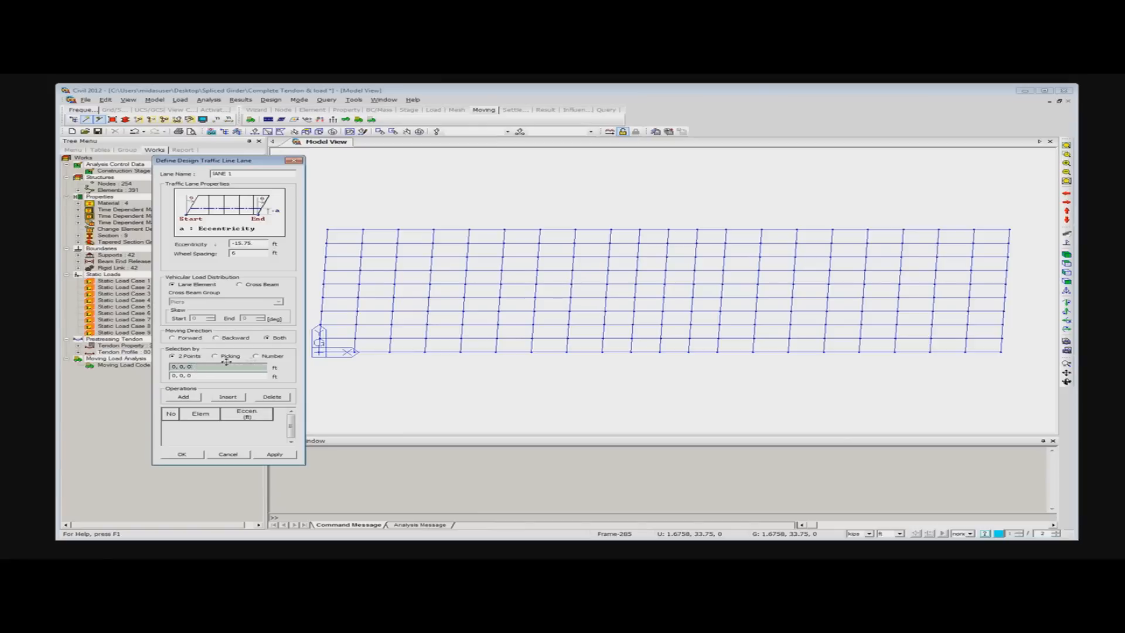
click(320, 353)
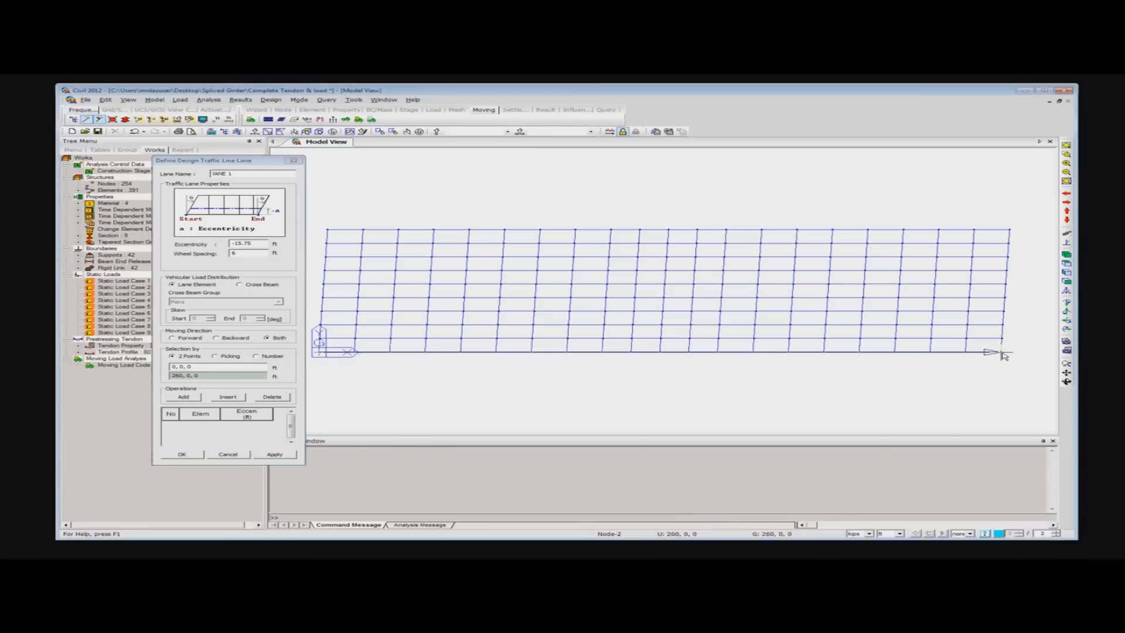
click(1002, 353)
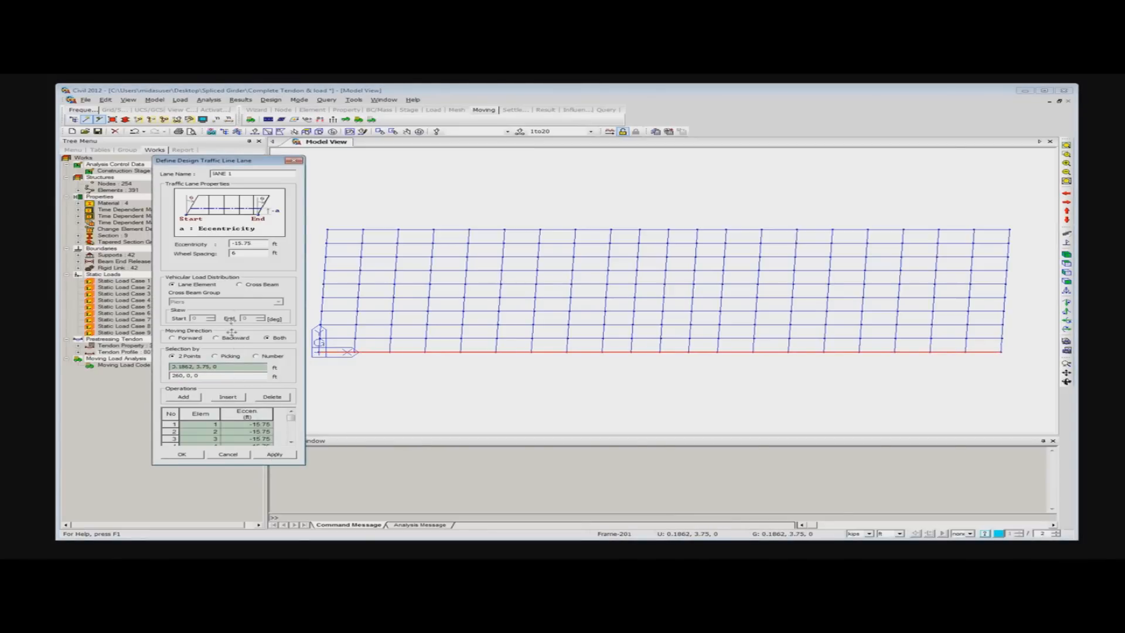
- Set LANE 1's vehicular load distribution to Cross Beam with group Cross Beam 1, and clear its element list
click(240, 285)
click(170, 414)
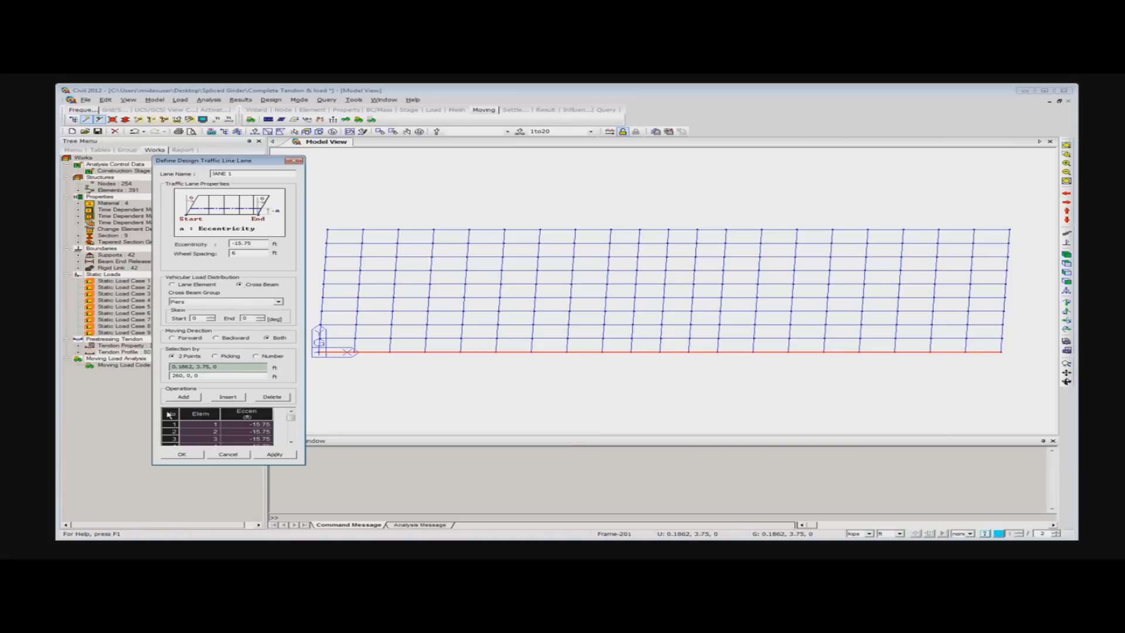
key(Delete)
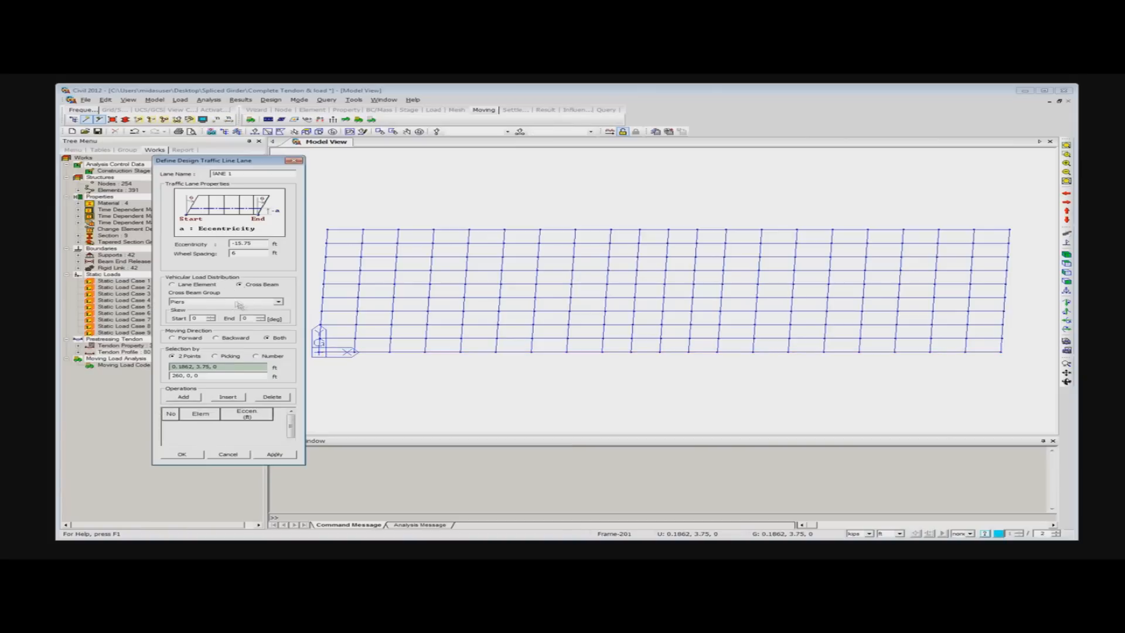
click(239, 302)
click(202, 330)
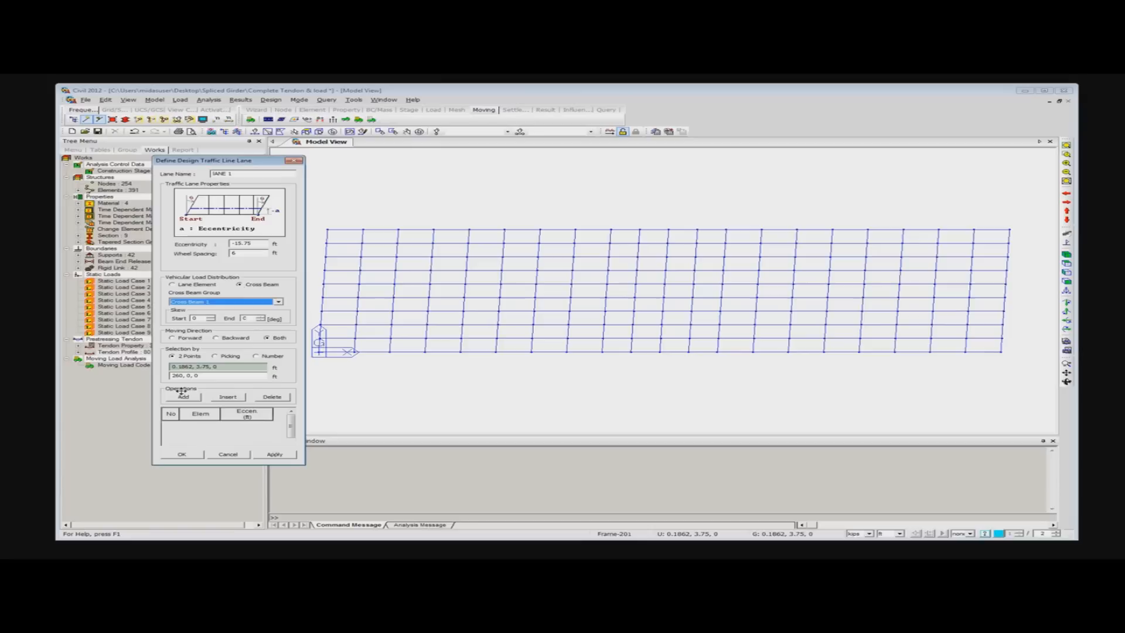
- Assign the edge girder elements between 0, 0, 0 and 260, 0, 0 to LANE 1 and apply it with zero skew
click(214, 368)
click(319, 354)
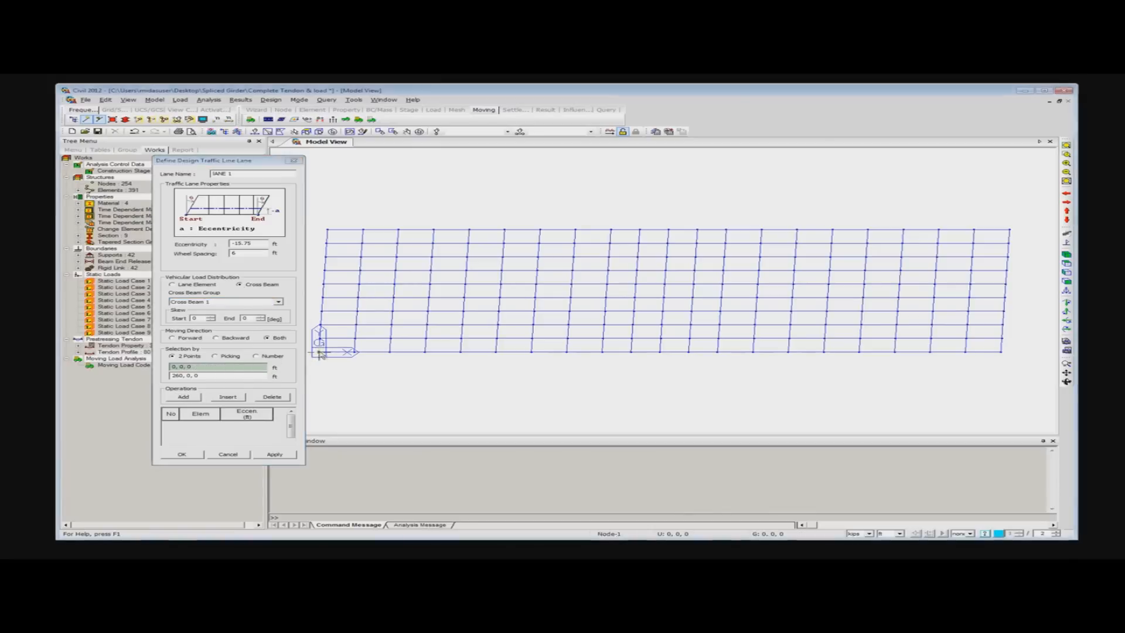
click(1001, 353)
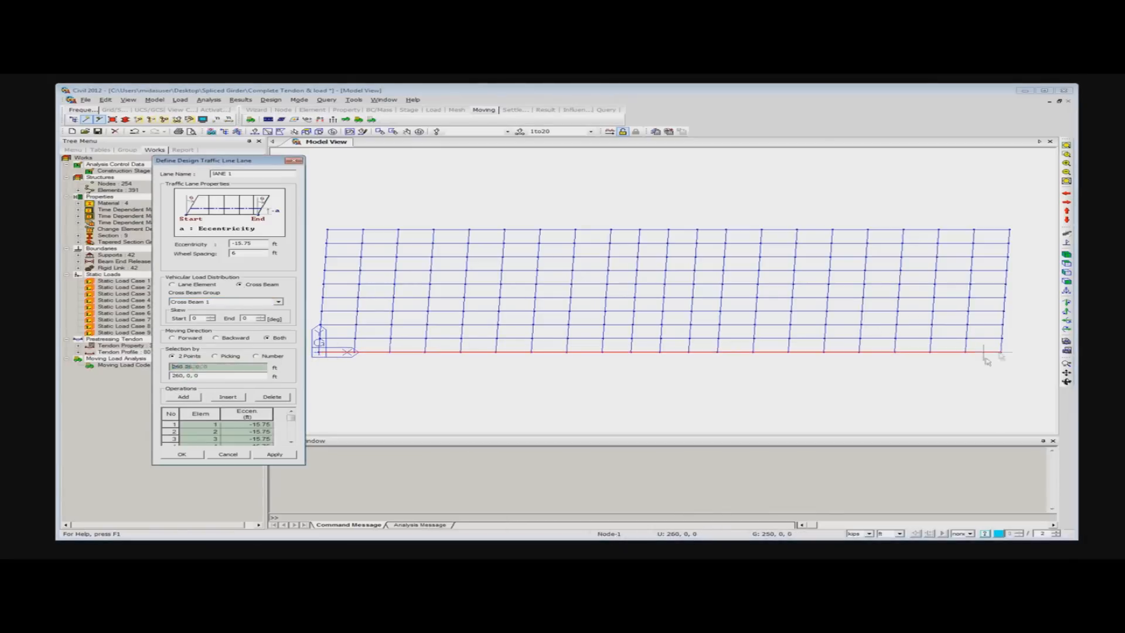
click(275, 455)
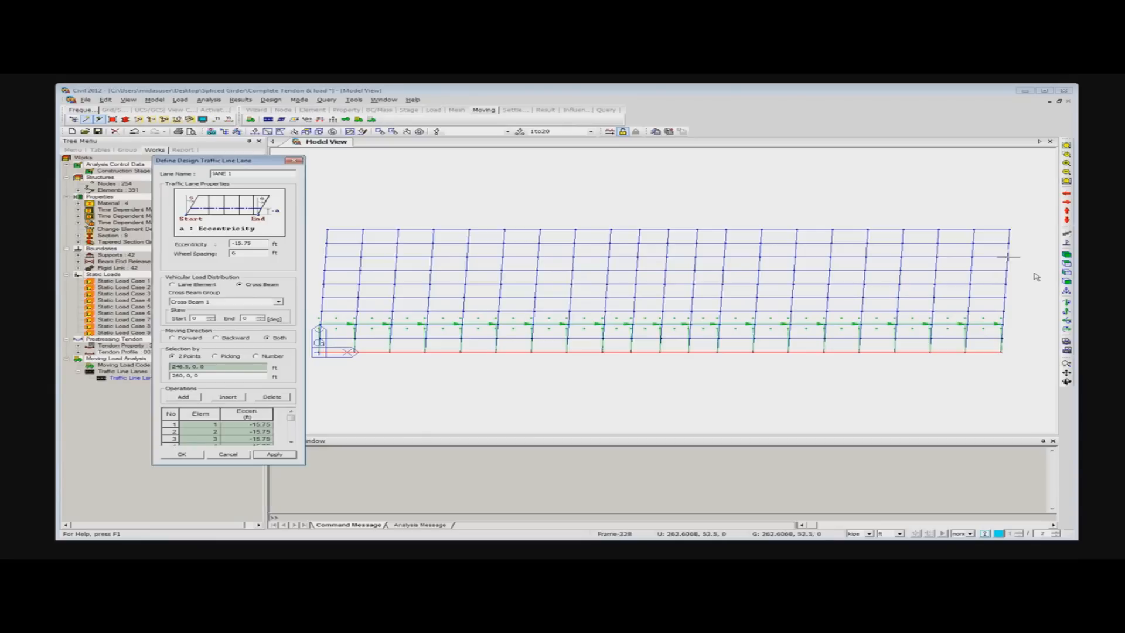
- Undo the application of LANE 1 and clear all elements from its list
mouse_move(931, 280)
mouse_move(333, 338)
key(ctrl+z)
click(169, 416)
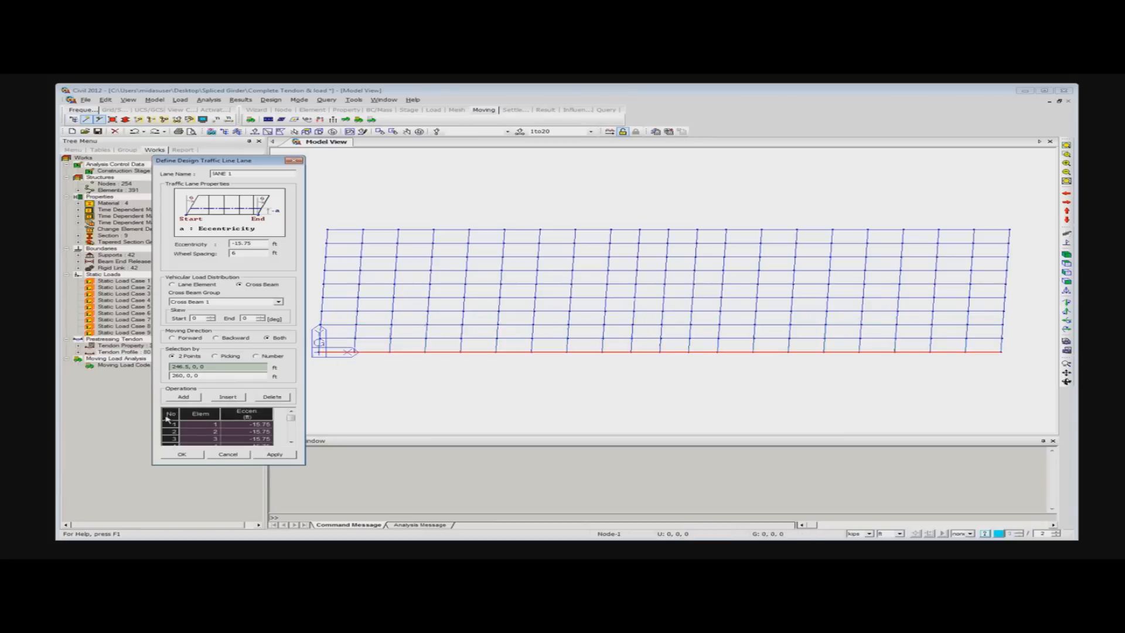
key(Delete)
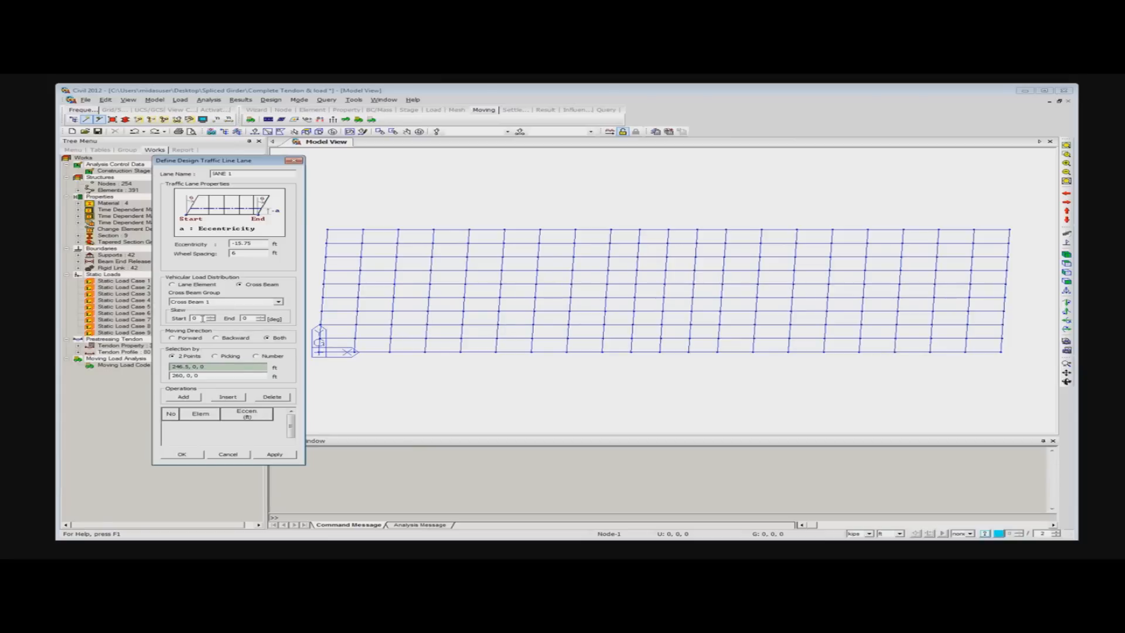
- Set LANE 1's start and end skew to 2.5°, assign the edge girder elements from 0, 0, 0 to 260, 0, 0, and apply the lane
double_click(195, 318)
text(2.5)
click(320, 352)
click(1003, 351)
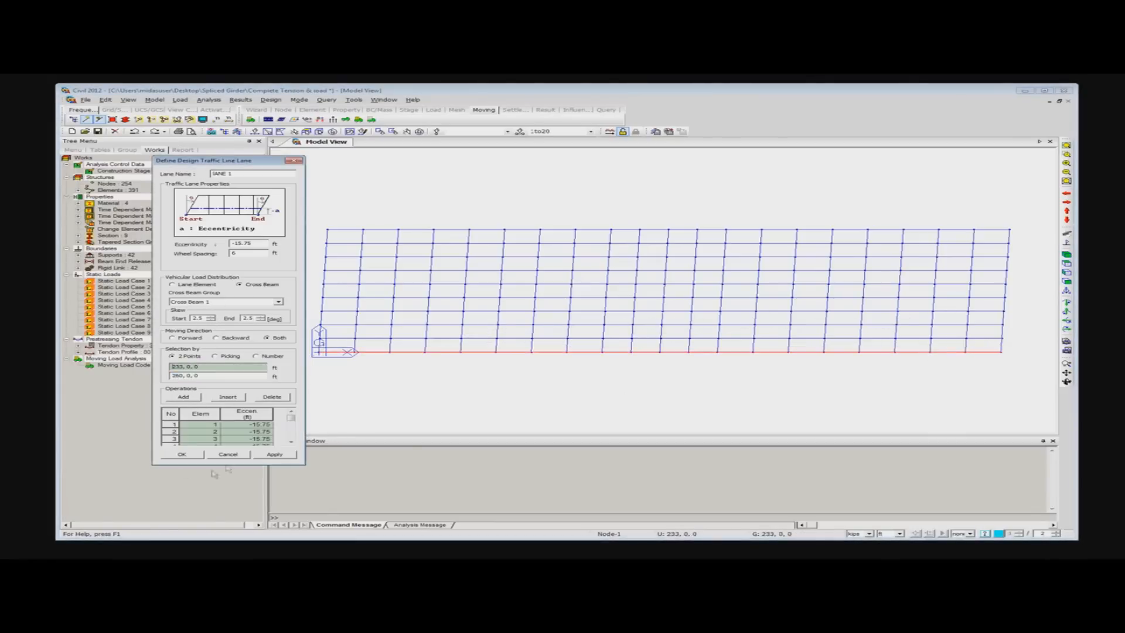
click(273, 455)
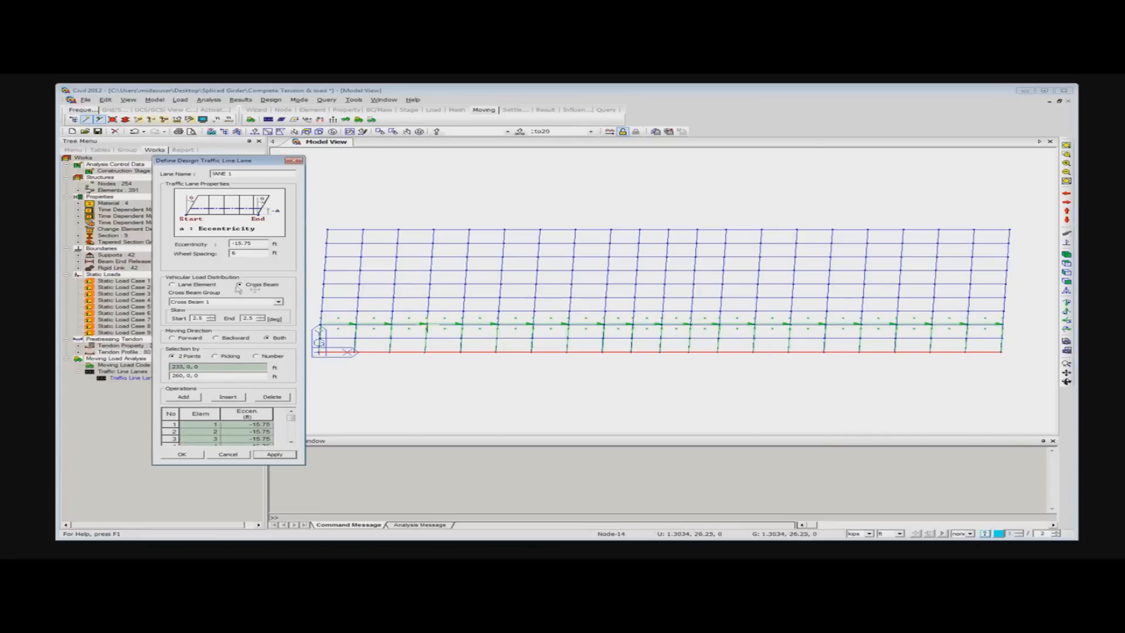
- Name the second traffic line lane LANE2 and set its eccentricity to -27.75 ft
double_click(230, 174)
text(2)
double_click(261, 244)
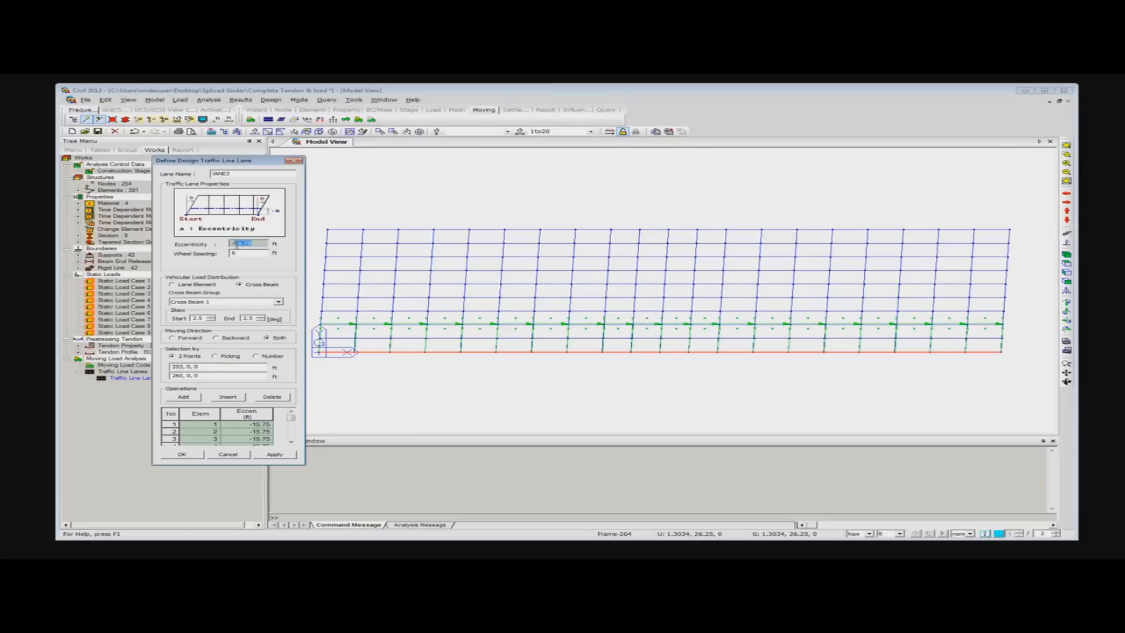
click(238, 244)
key(Right)
text(20)
- Clear the previous lane's elements and assign the edge girder elements from 0, 0, 0 to 260, 0, 0 to LANE2
click(211, 365)
click(322, 356)
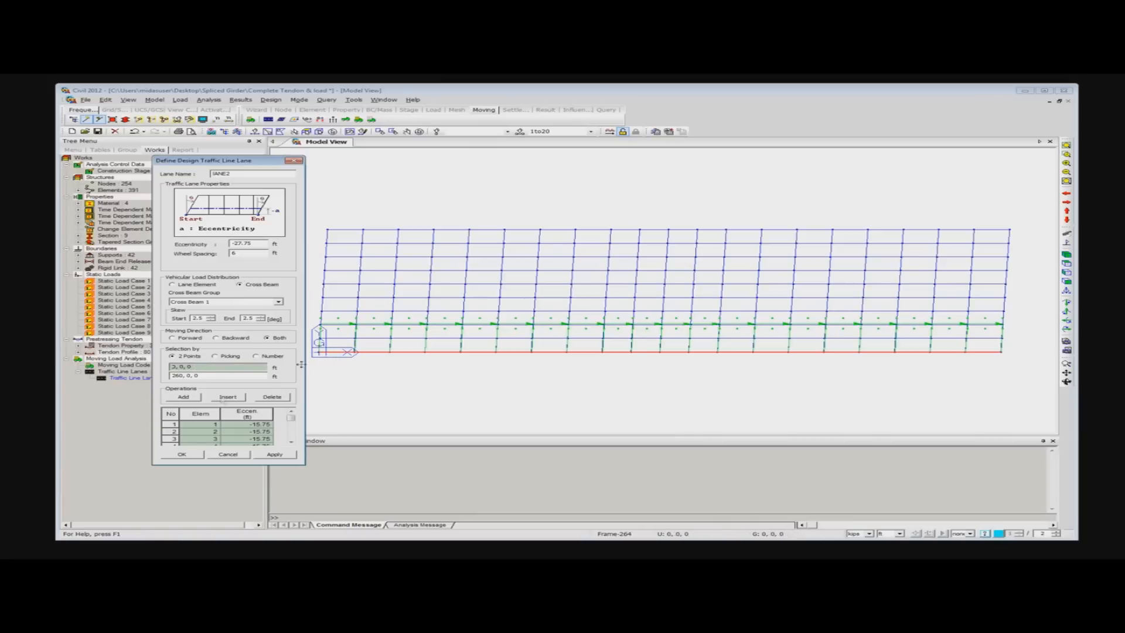
click(171, 414)
key(Delete)
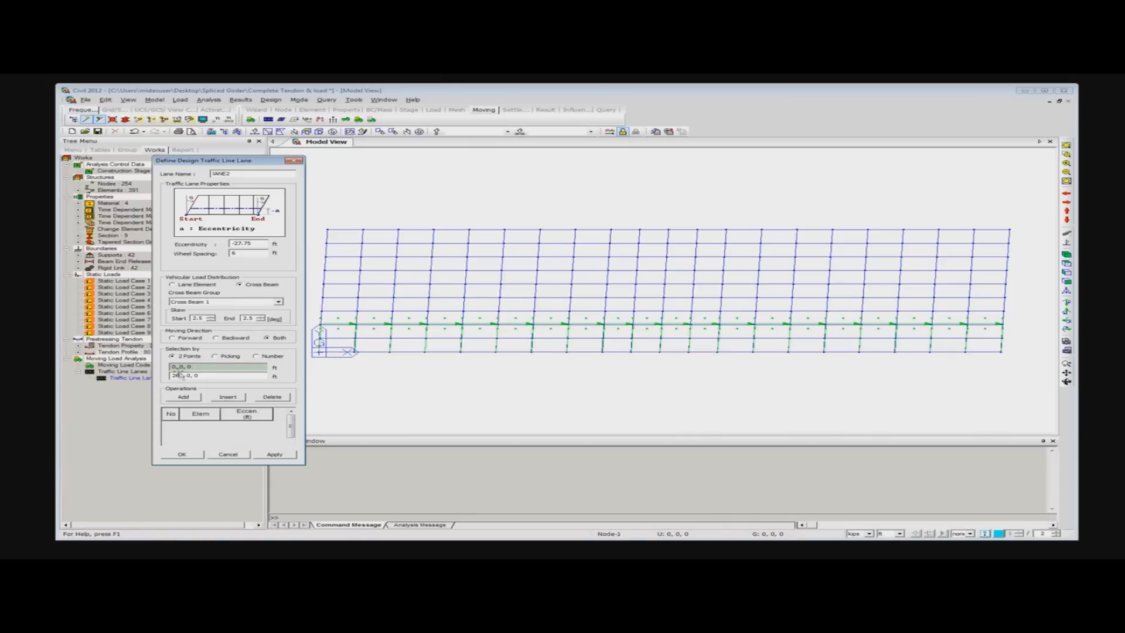
click(321, 357)
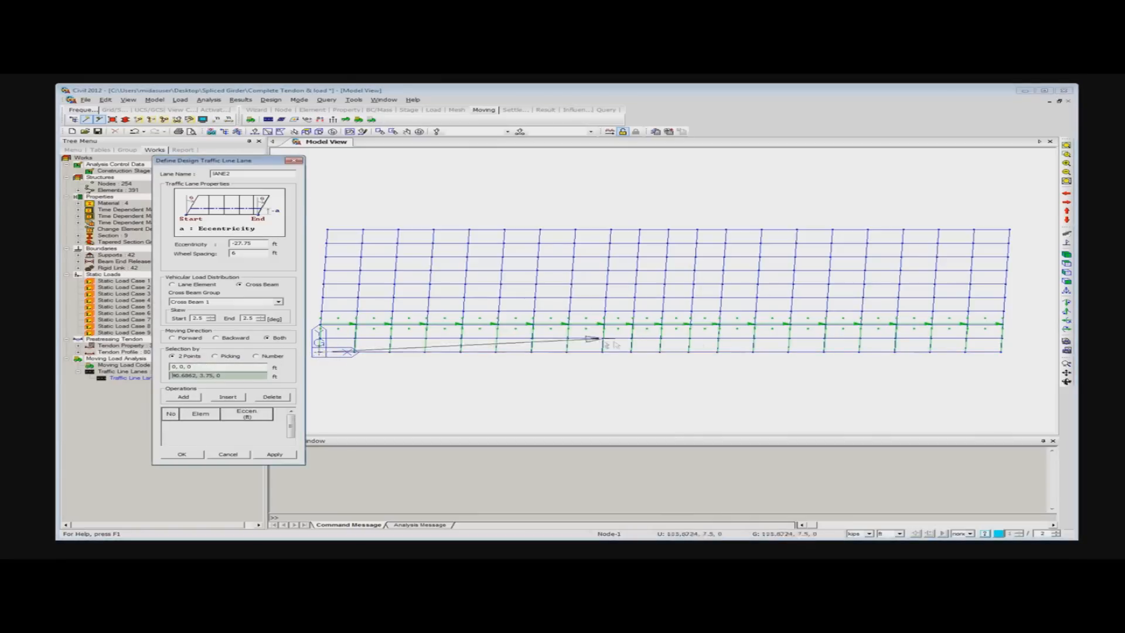
click(1003, 353)
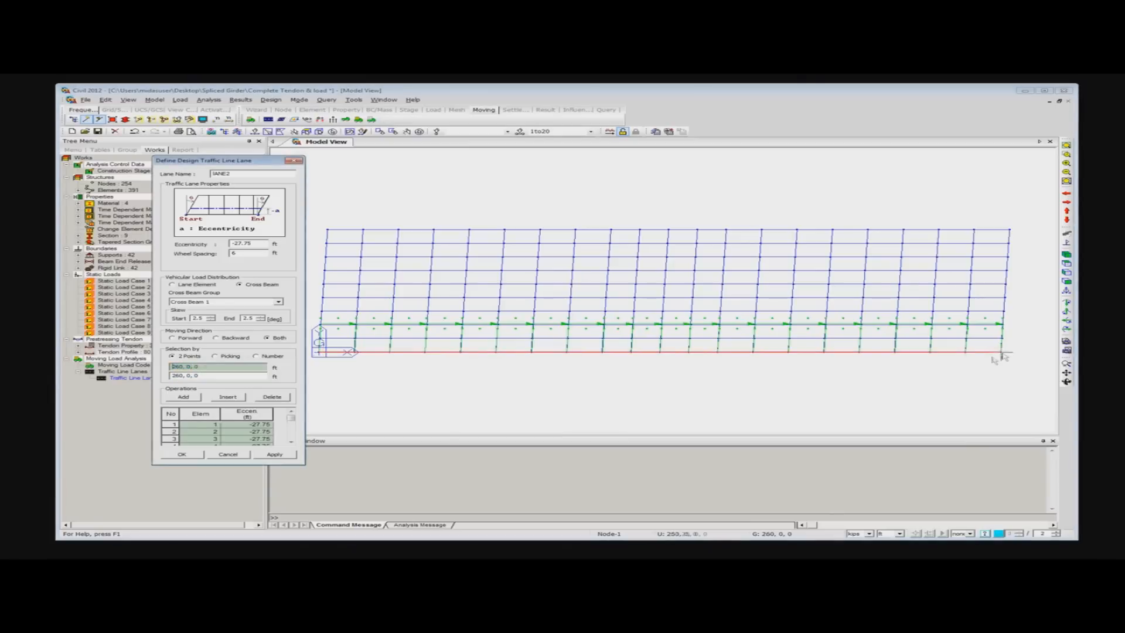
- Apply LANE2 and finish defining the traffic line lanes
click(276, 454)
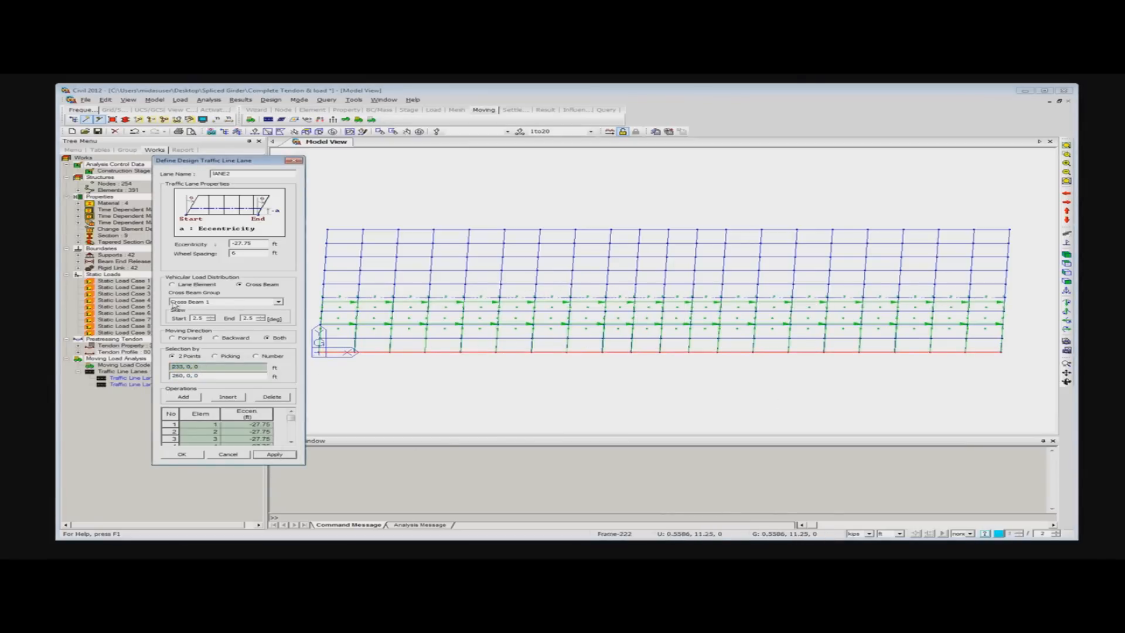
click(229, 455)
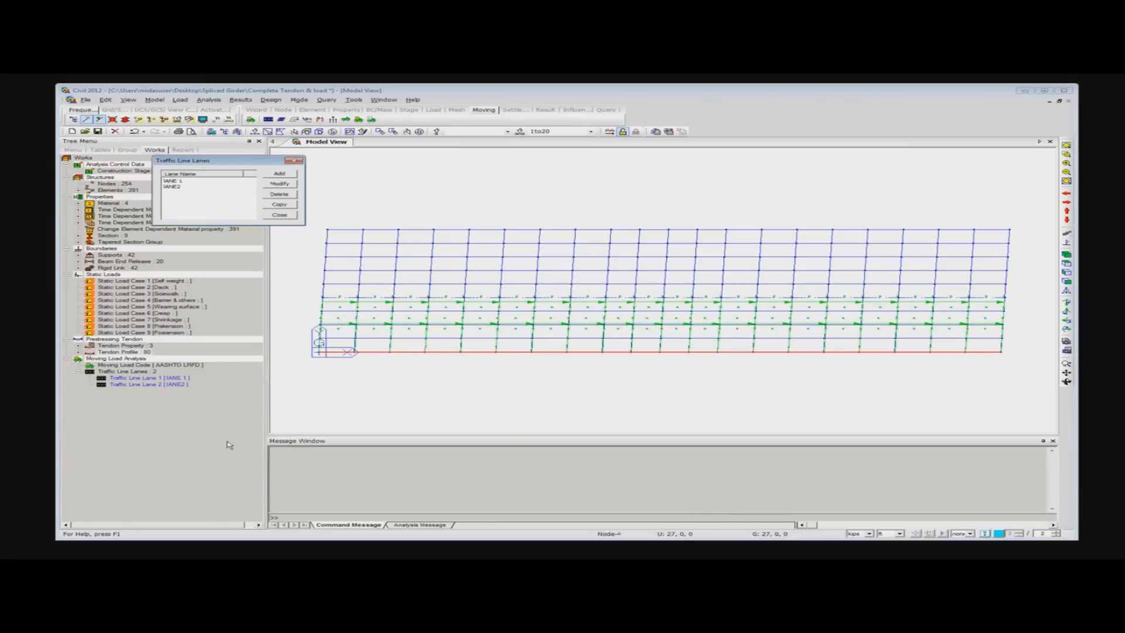
click(292, 161)
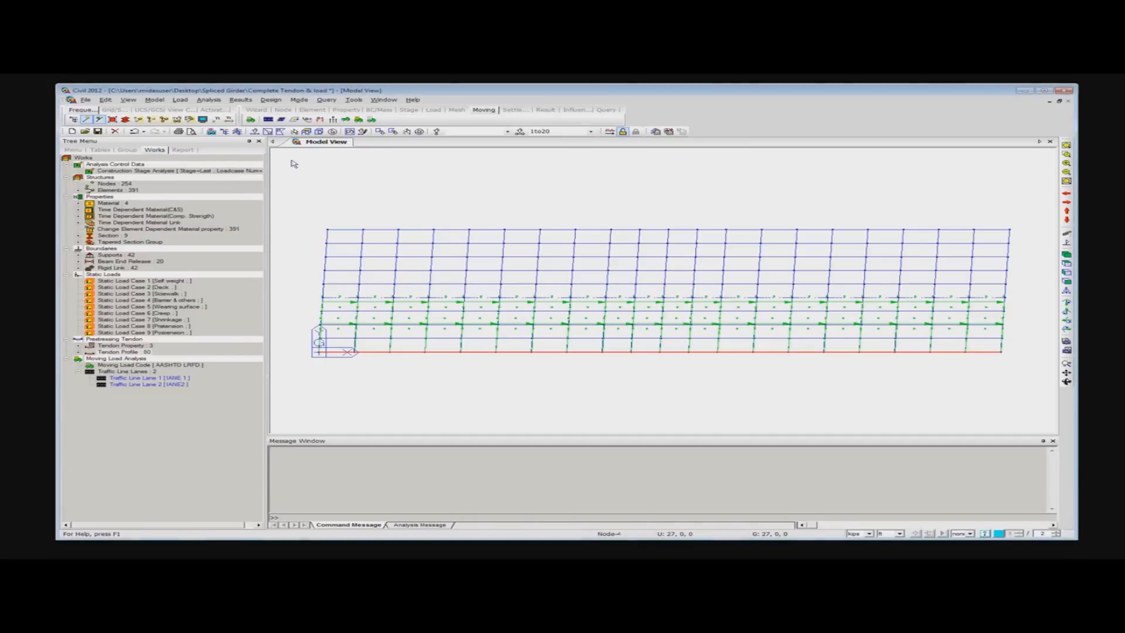
- Add the standard AASHTO LRFD vehicle load HL-93TRK to the vehicle definitions
click(347, 120)
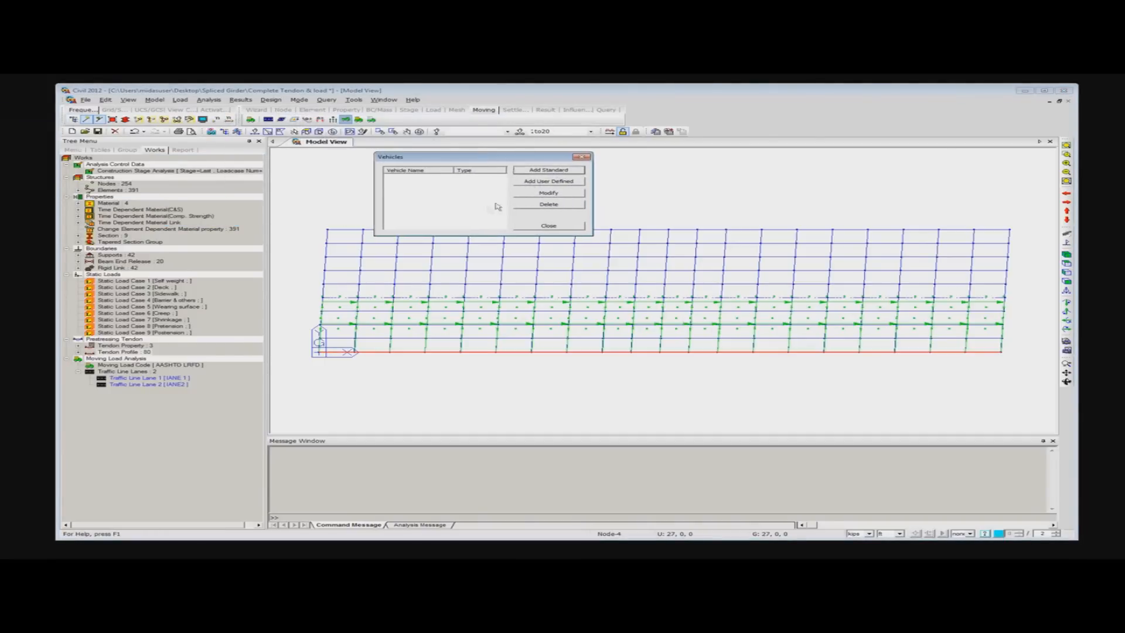
click(548, 171)
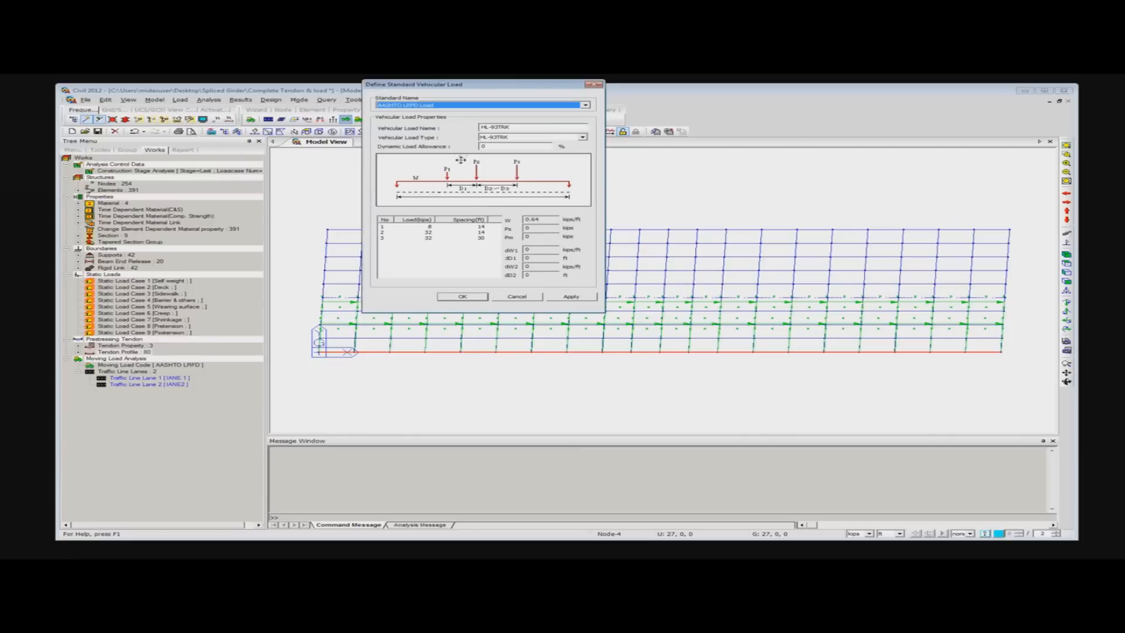
click(583, 137)
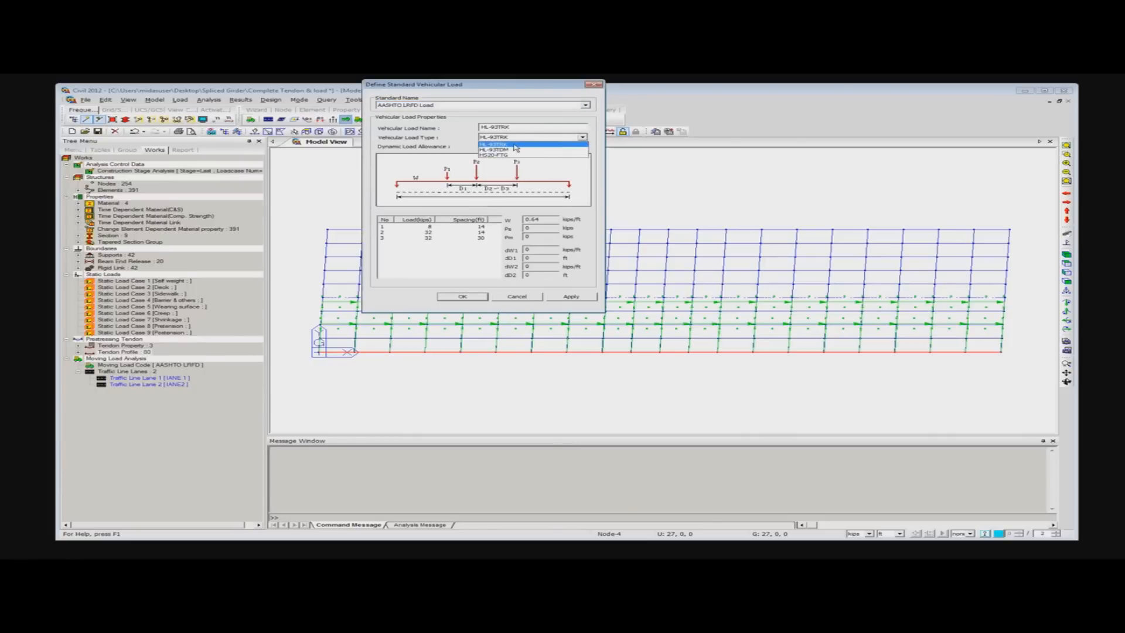
click(499, 145)
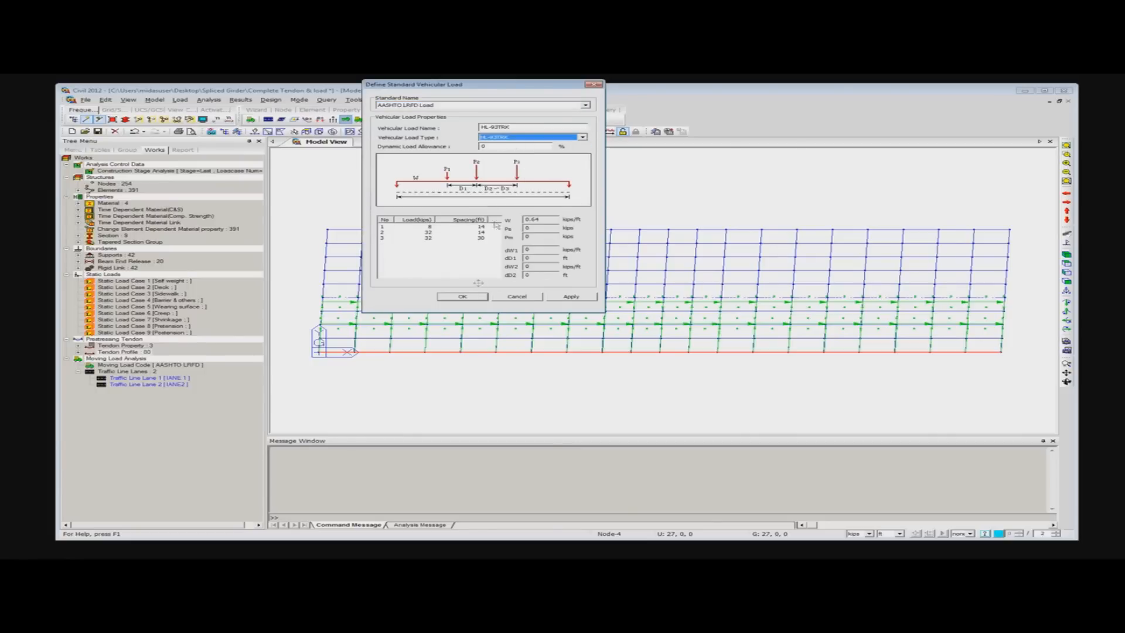
click(462, 296)
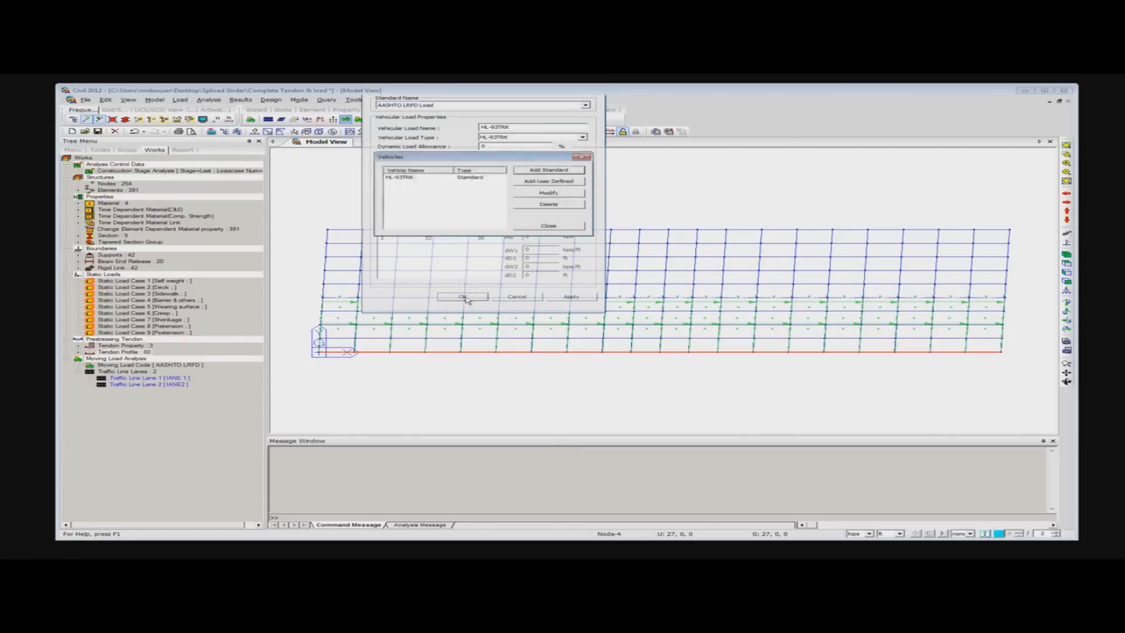
- Add the standard AASHTO LRFD vehicle load HL-93TDM and finish defining vehicles
click(566, 171)
click(582, 137)
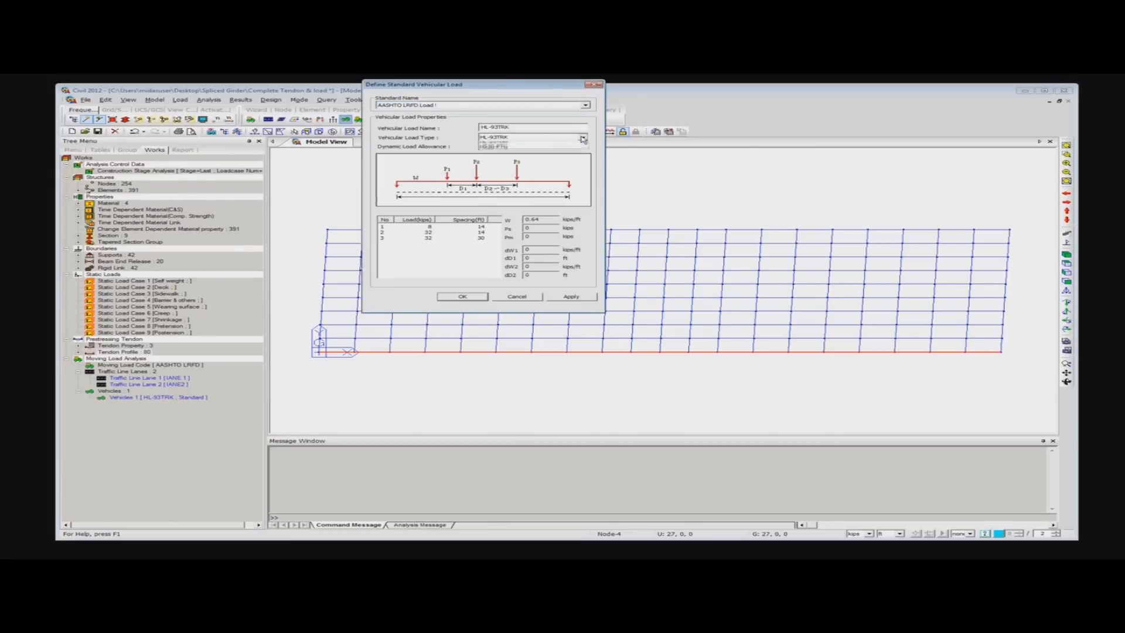
click(504, 150)
click(462, 297)
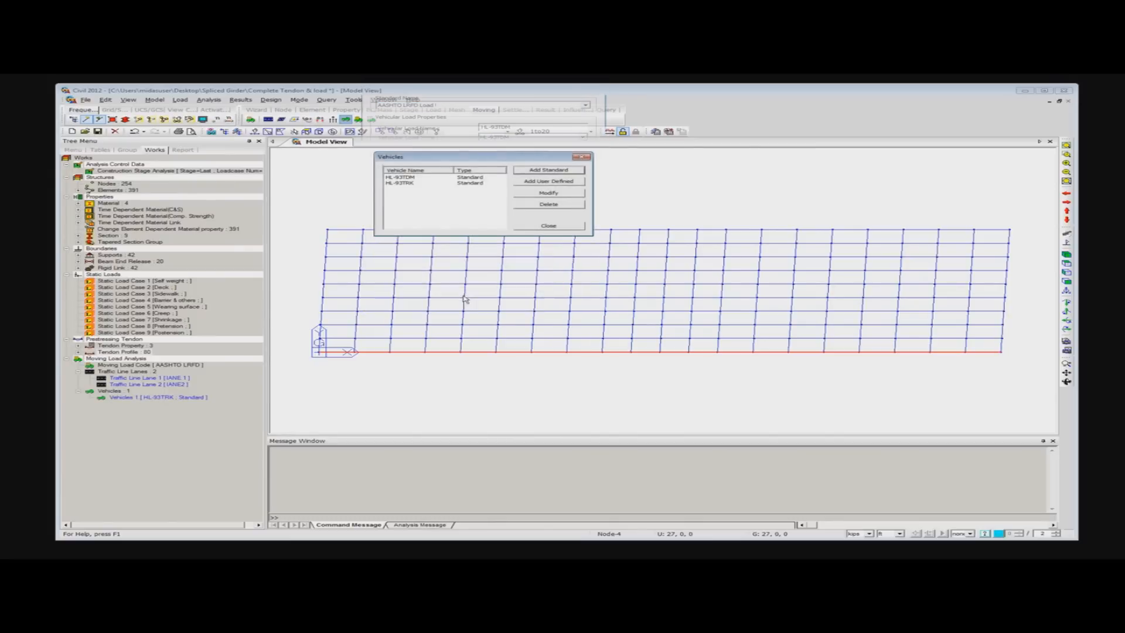
click(548, 226)
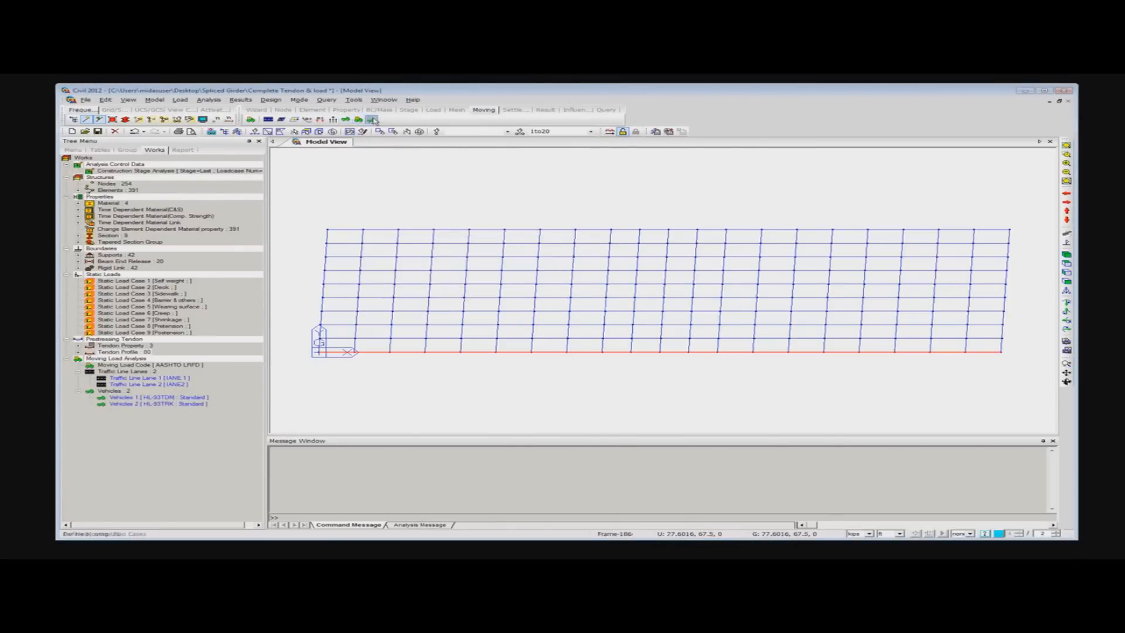
- Start a new moving load case and name it MLC1
click(372, 119)
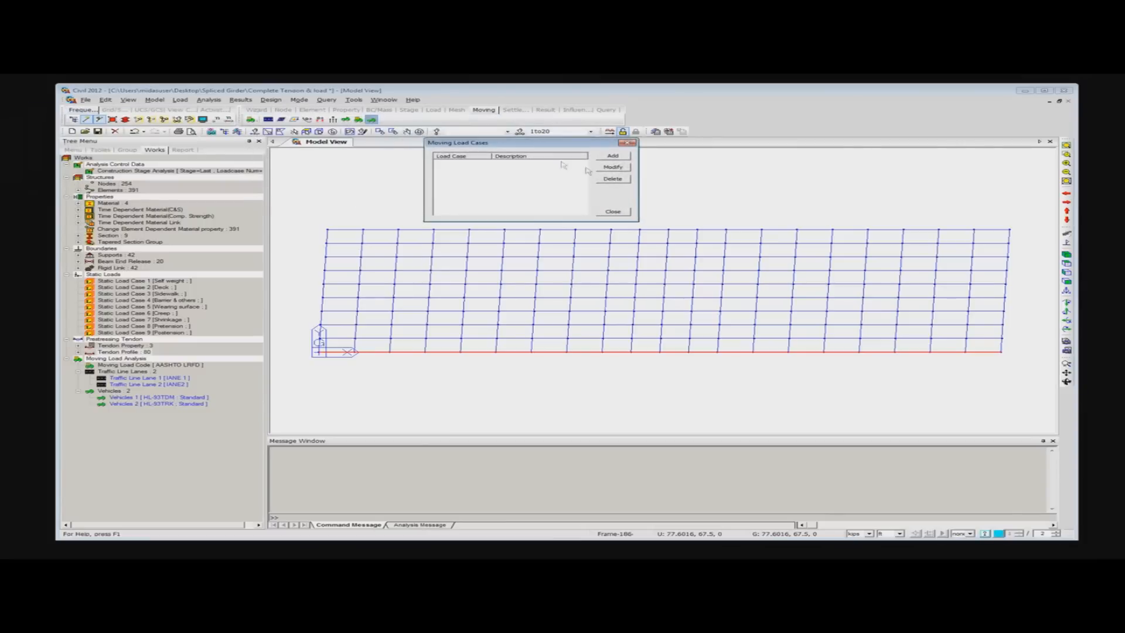
click(615, 157)
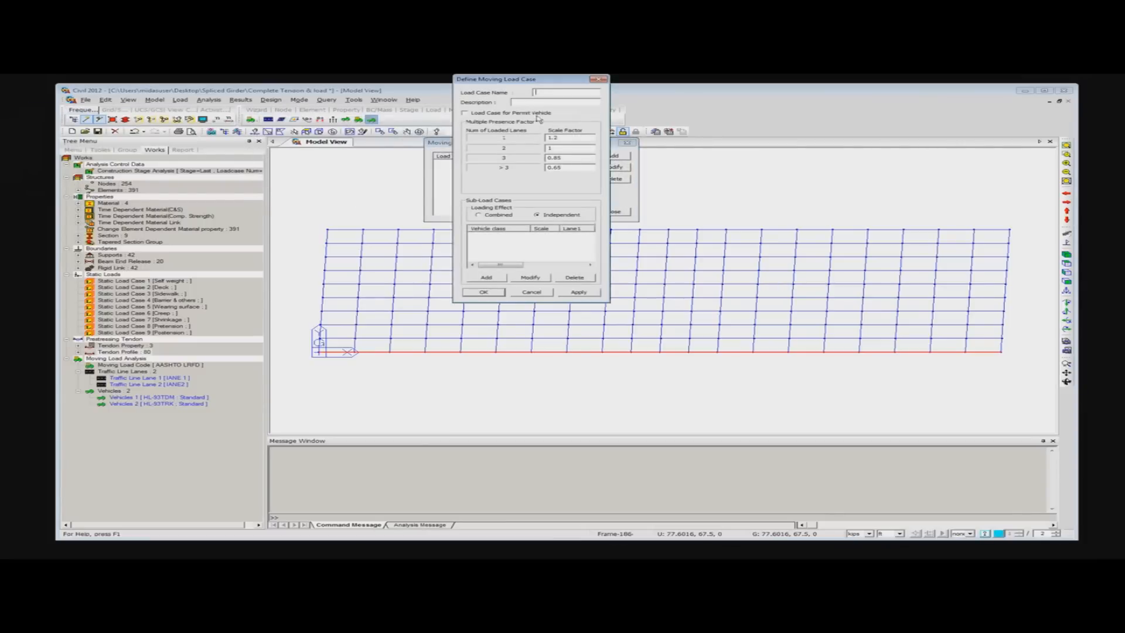
text(MLC1)
- Add an HL-93TDM sub-load case to MLC1 with both lanes assigned and at most 2 loaded lanes, and save the load case
click(496, 280)
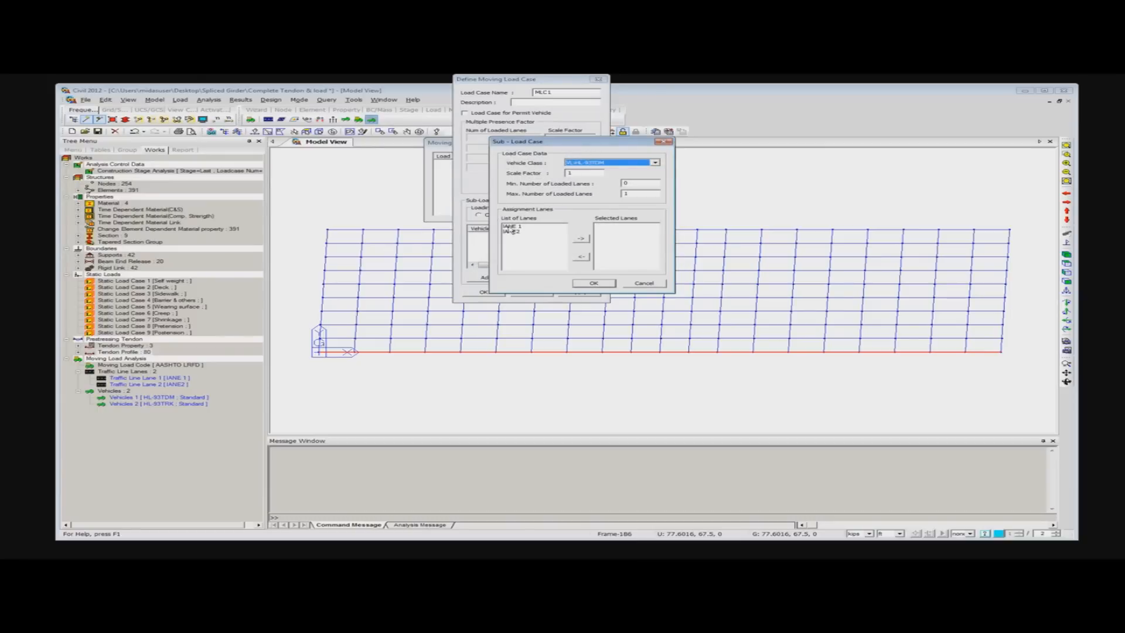
drag(507, 228, 508, 232)
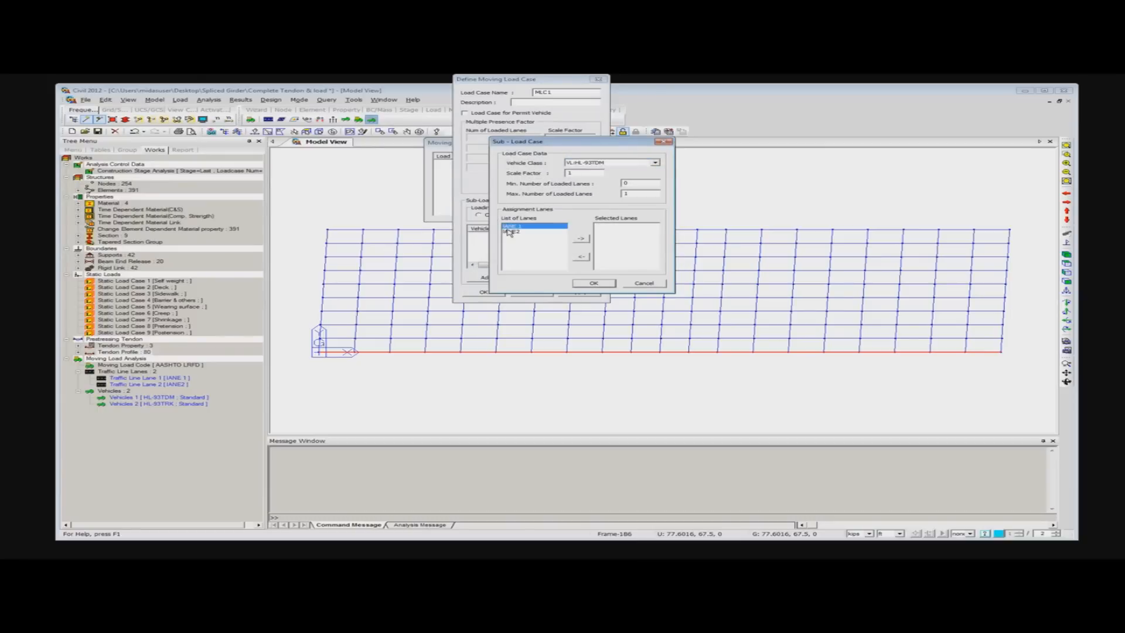
click(581, 239)
double_click(627, 194)
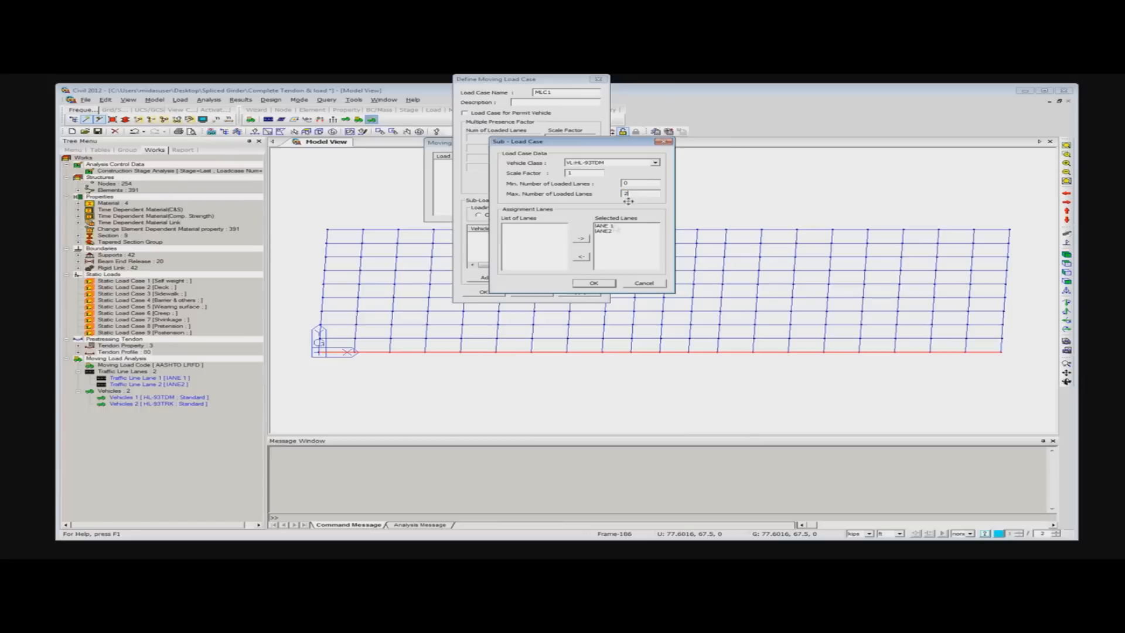
click(595, 284)
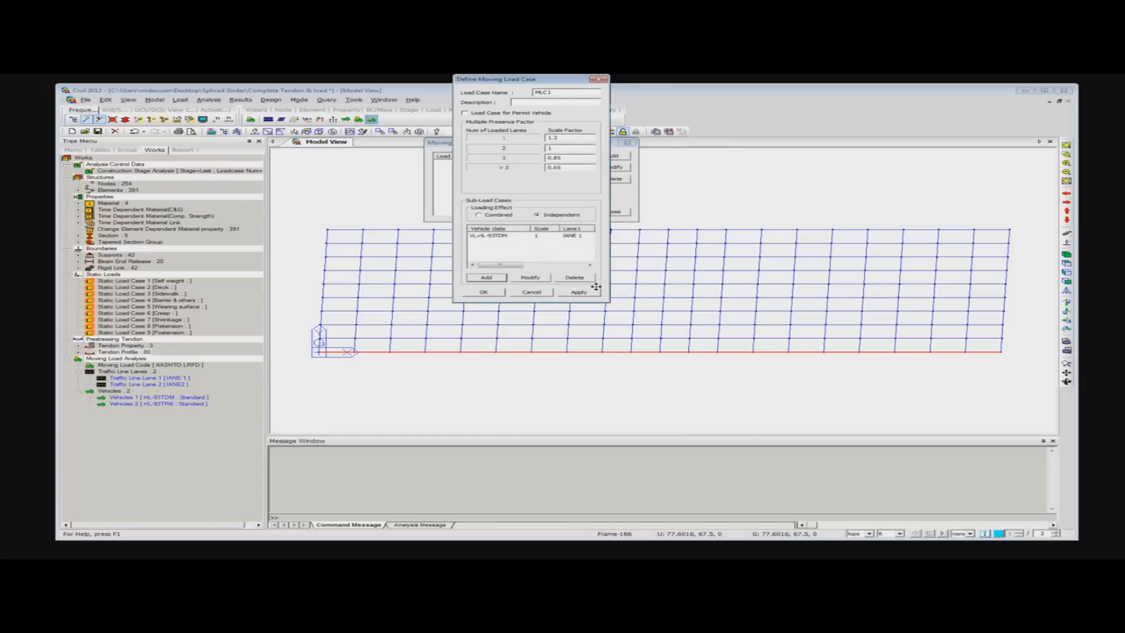
click(489, 290)
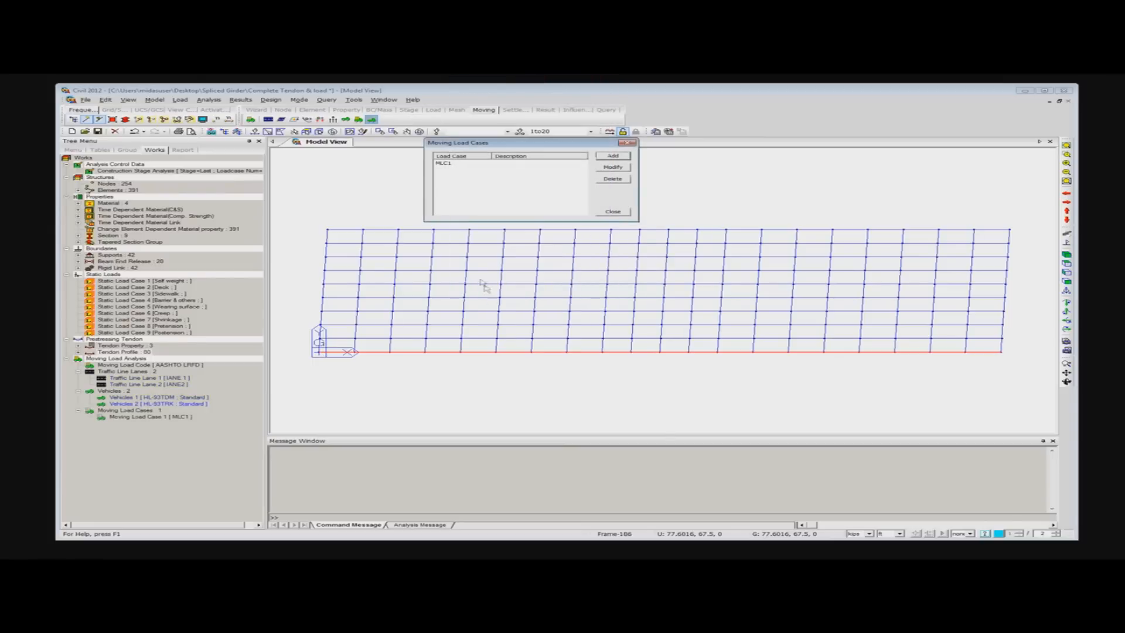
click(619, 214)
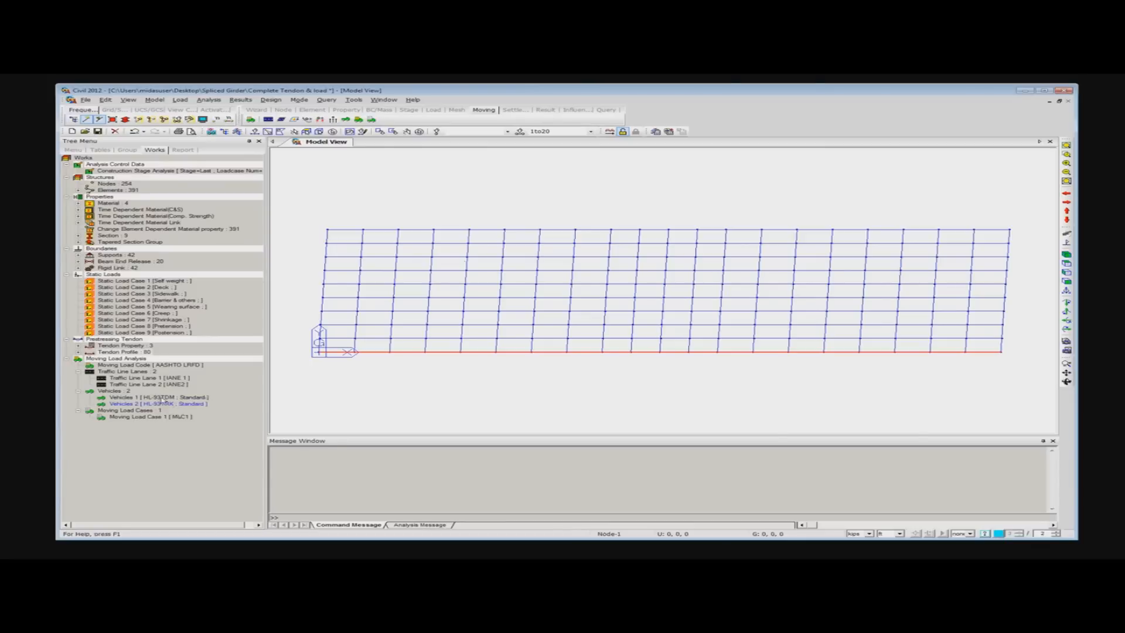
click(134, 398)
click(160, 417)
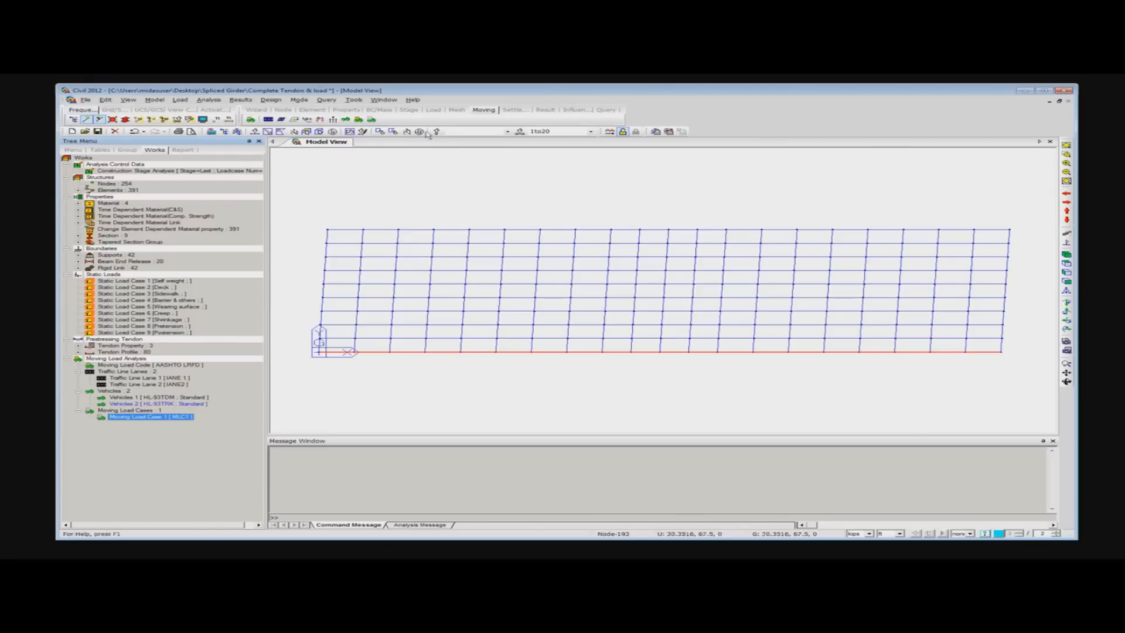
- Display the bridge model in isometric view with its solid section shapes rendered
click(409, 110)
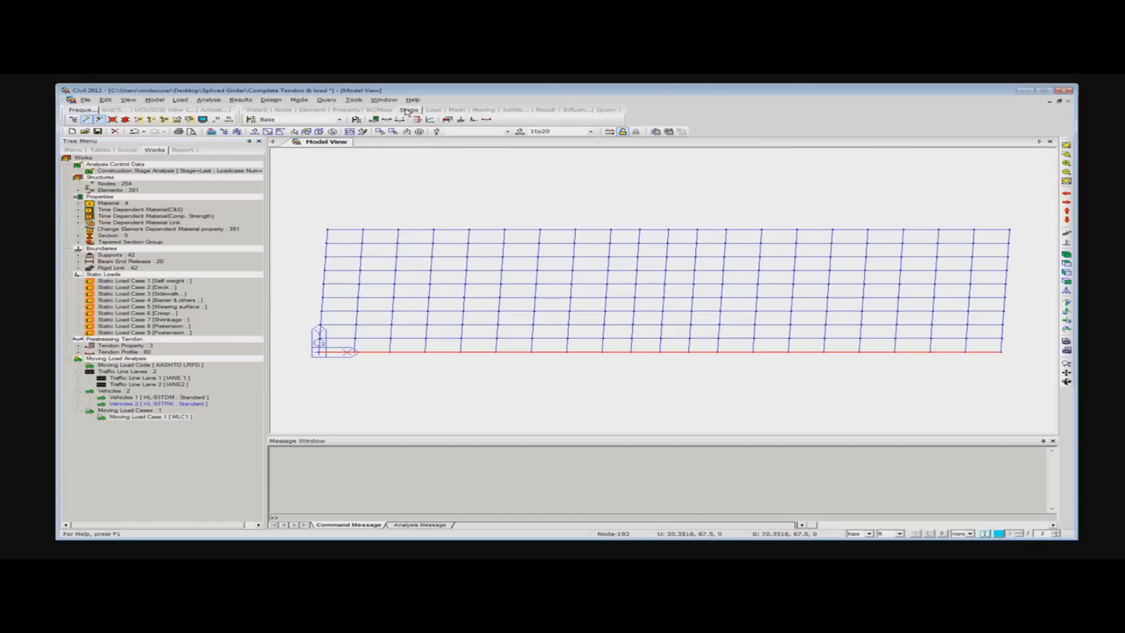
click(1069, 256)
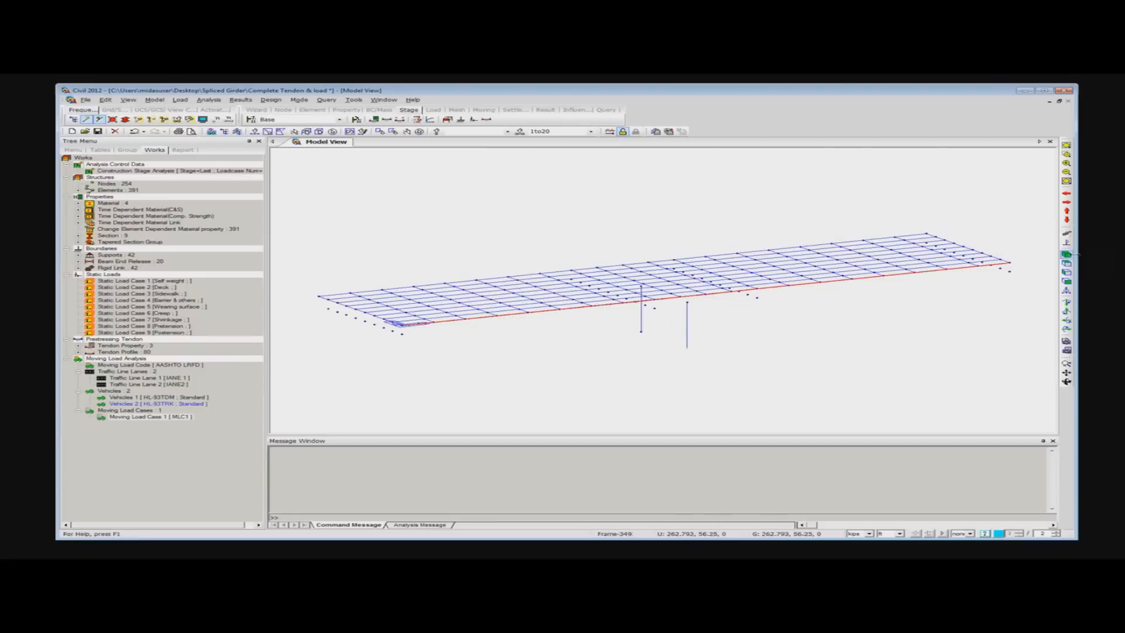
click(125, 119)
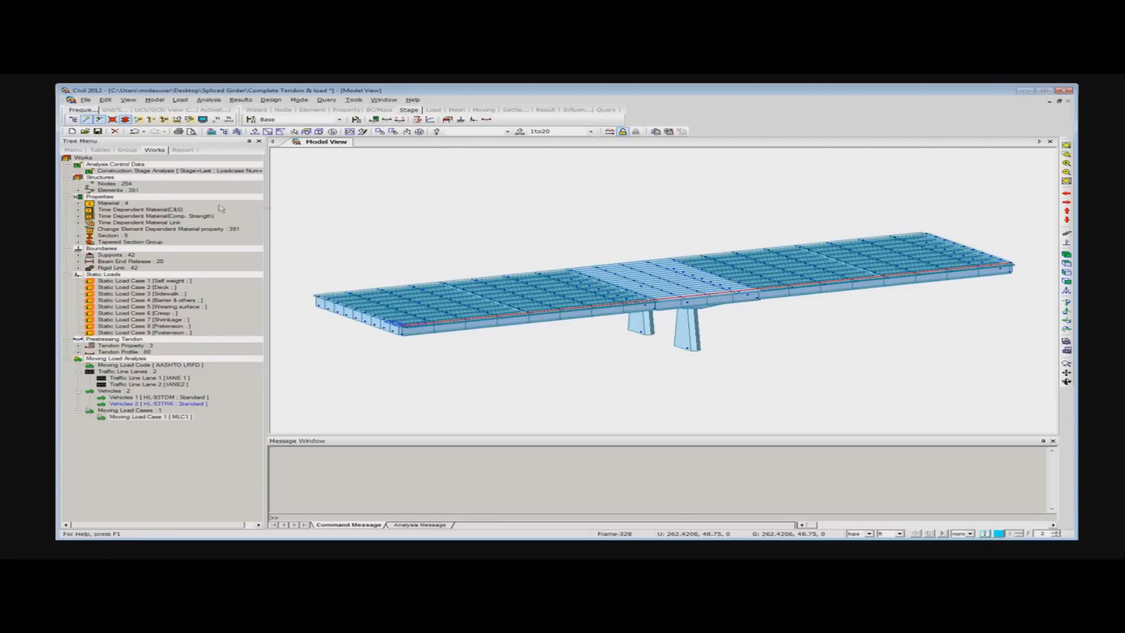
- Generate four construction stages named Stage1 to Stage4 with stage results saved
click(252, 121)
drag(579, 258, 510, 179)
click(595, 223)
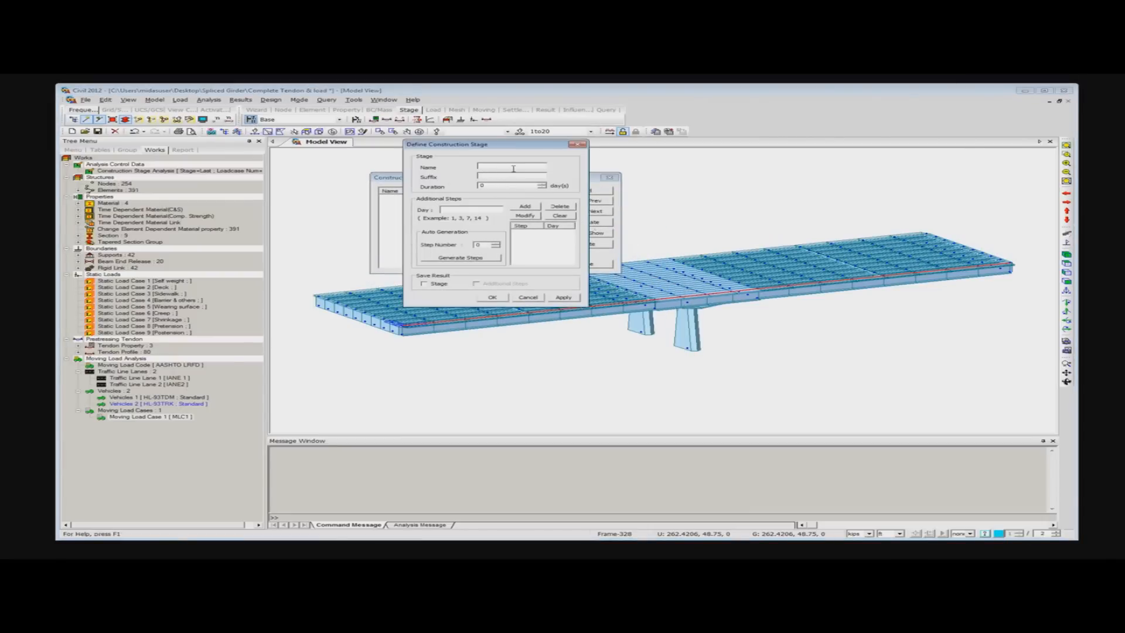
text(Stage)
click(518, 177)
click(424, 285)
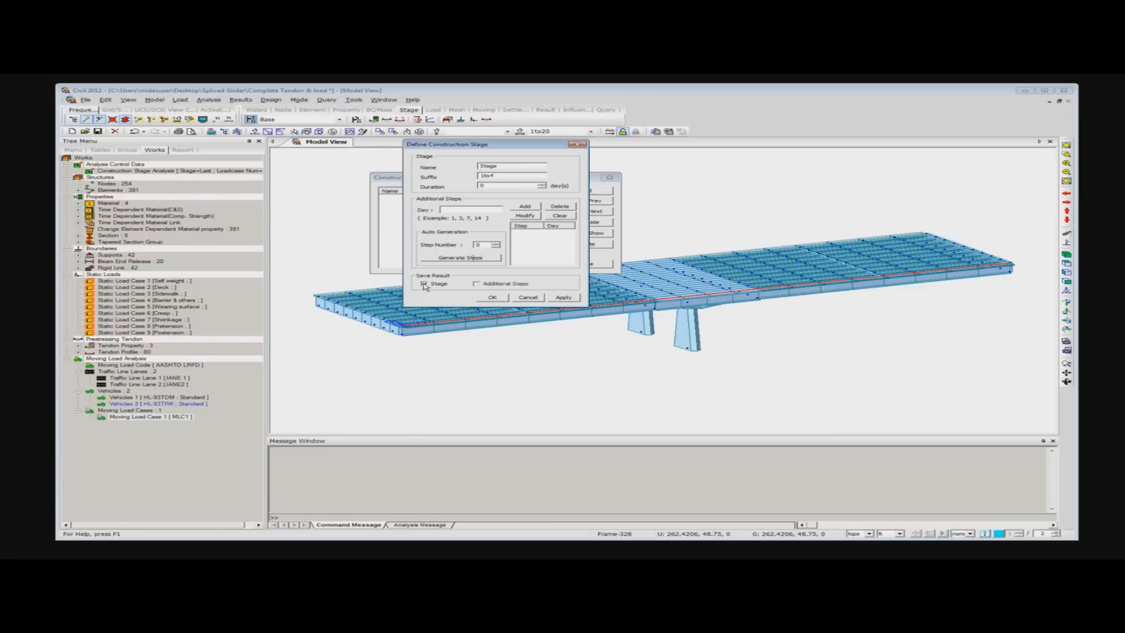
click(492, 297)
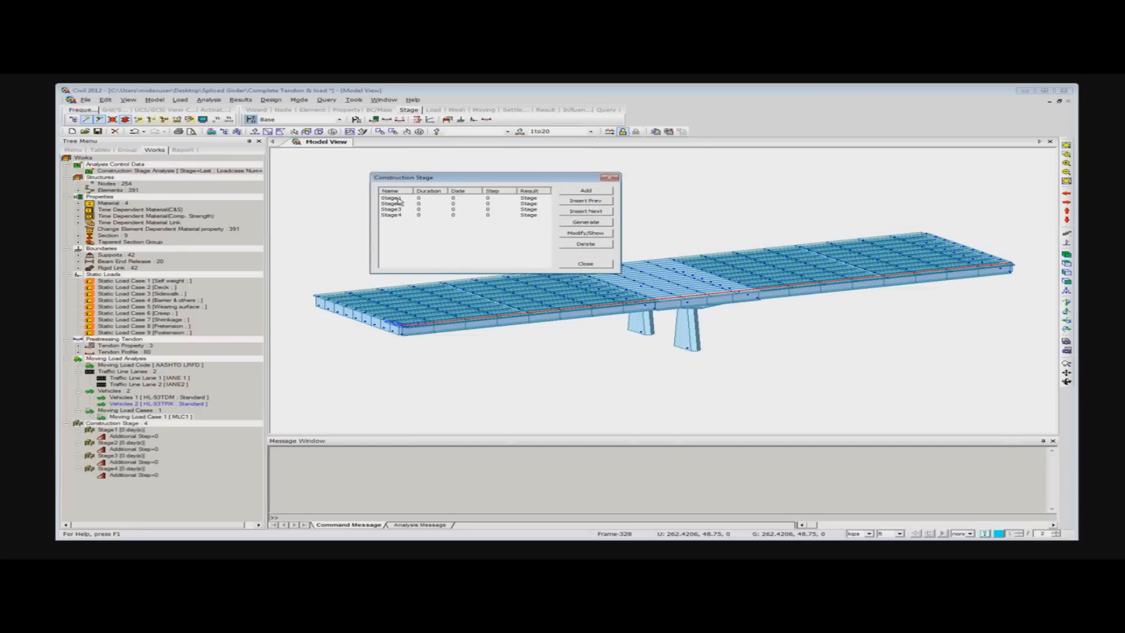
- Open Stage1 for composition and set its duration to 30 days
double_click(401, 199)
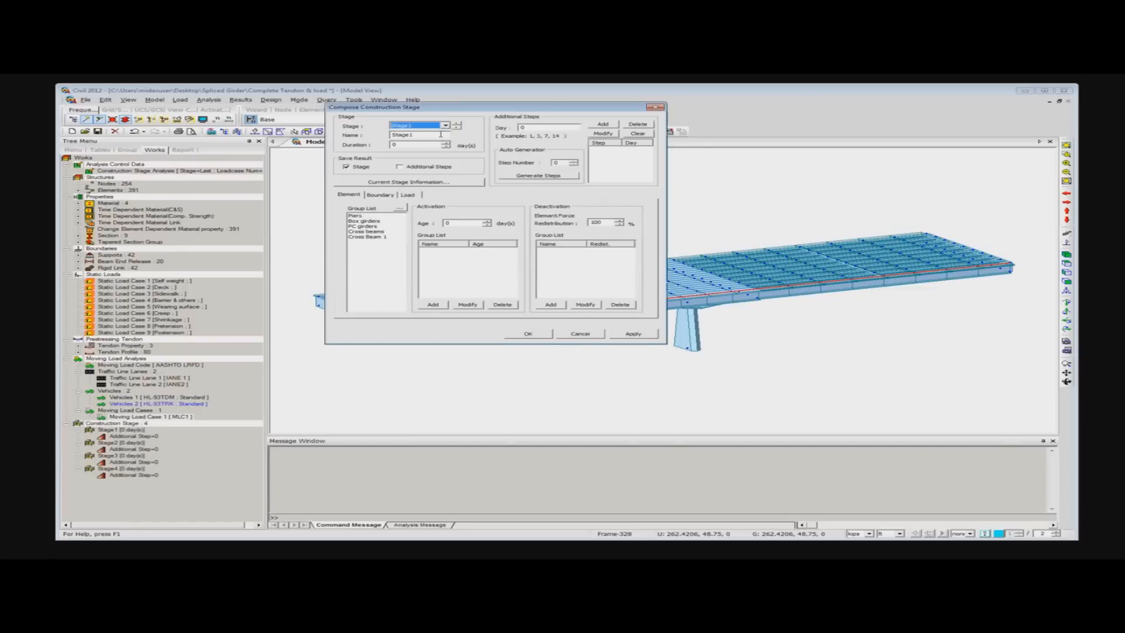
drag(419, 145, 352, 147)
text(3)
- Activate the Piers element group in Stage1 with an age of 60 days
click(378, 195)
click(408, 195)
click(350, 197)
click(361, 217)
double_click(449, 223)
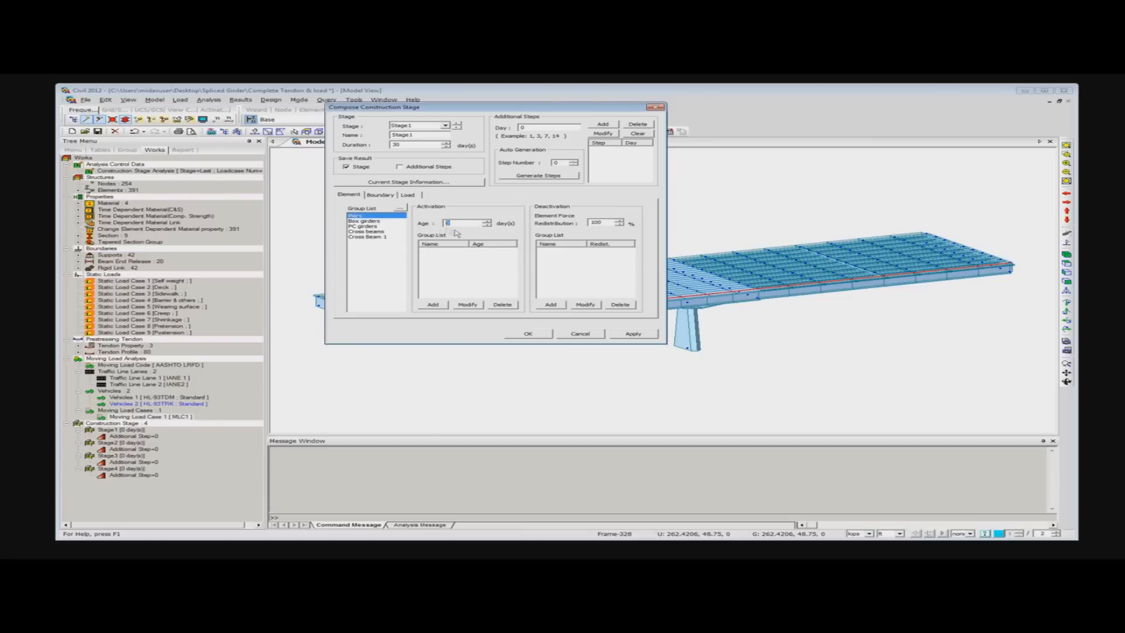
text(60)
click(433, 304)
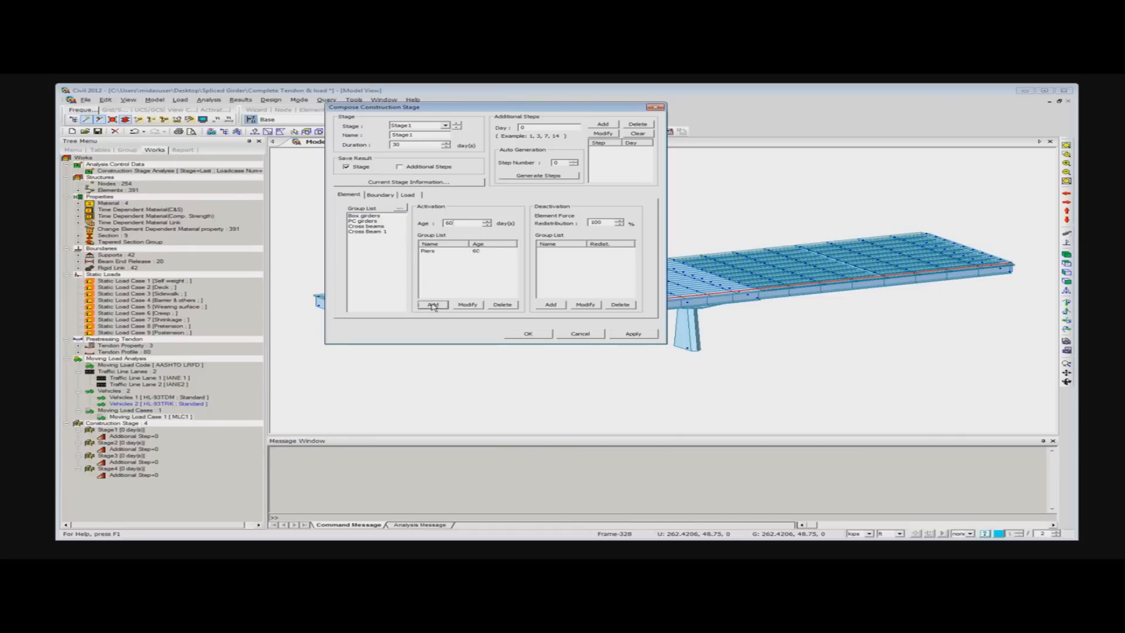
- Activate the Box girders element group in Stage1 with an age of 7 days
click(364, 216)
drag(462, 223, 428, 227)
text(7)
click(435, 305)
- Activate the Pier support, False work support and Box girder rigid links boundary groups in Stage1 at the deformed position
click(387, 196)
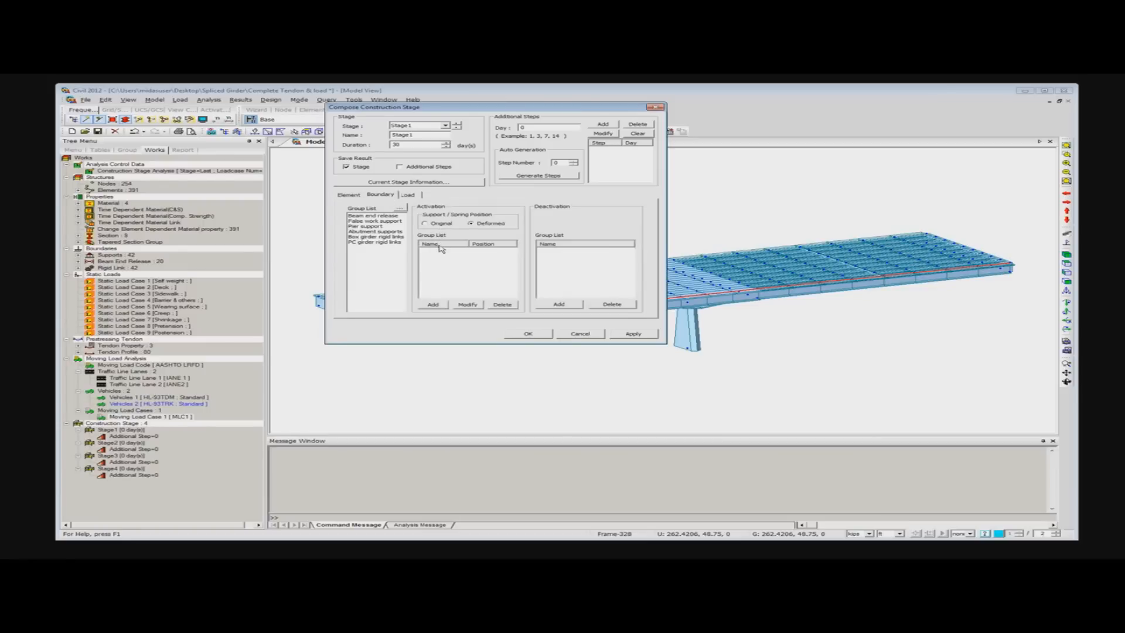
click(374, 226)
click(434, 306)
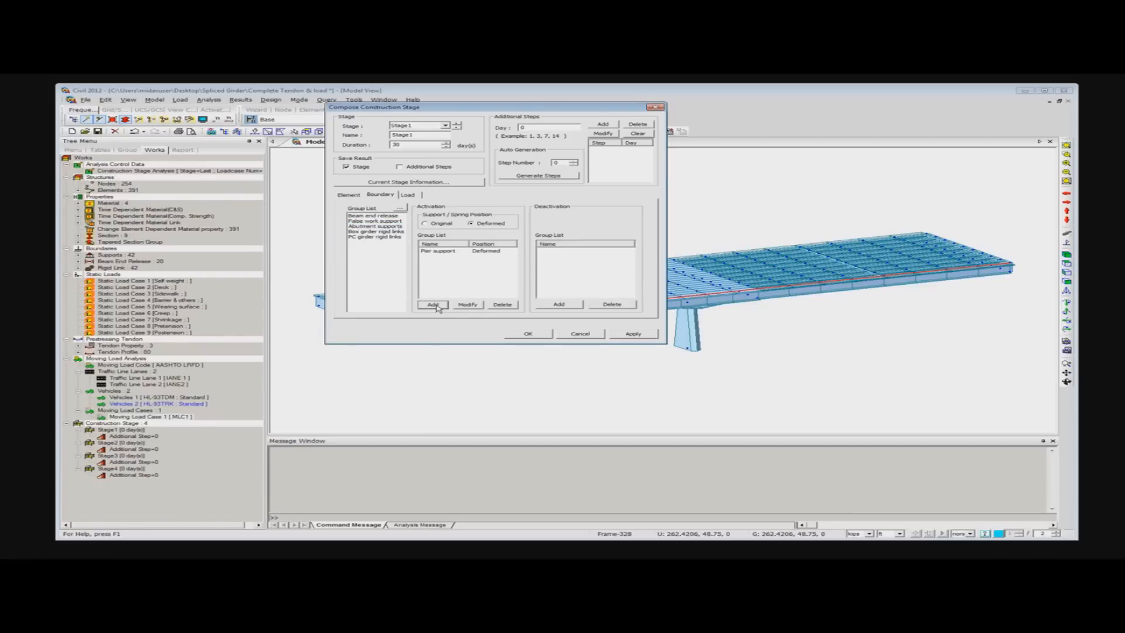
click(378, 221)
click(432, 304)
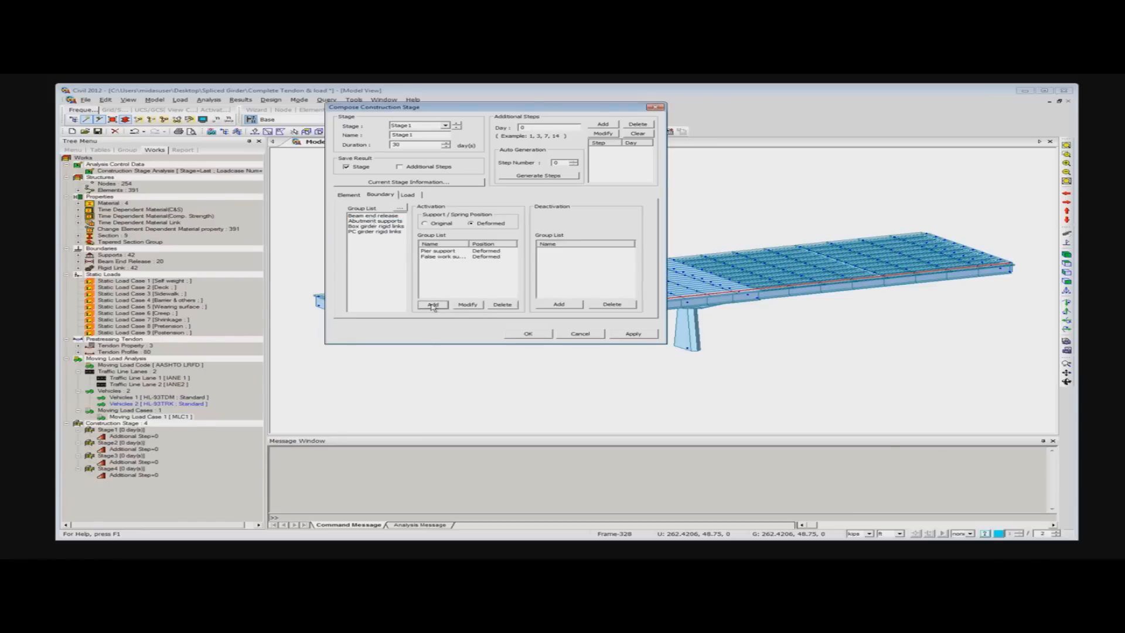
click(376, 226)
click(434, 305)
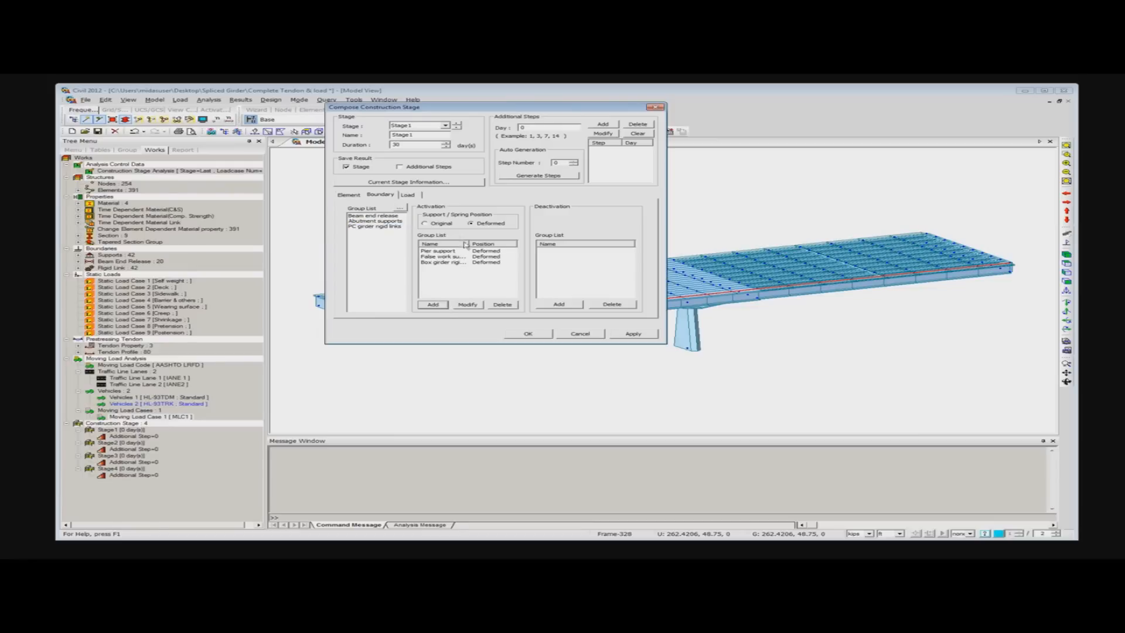
- Activate the Self weight load group on Stage1's first day, apply the stage, and switch to Stage2
click(409, 195)
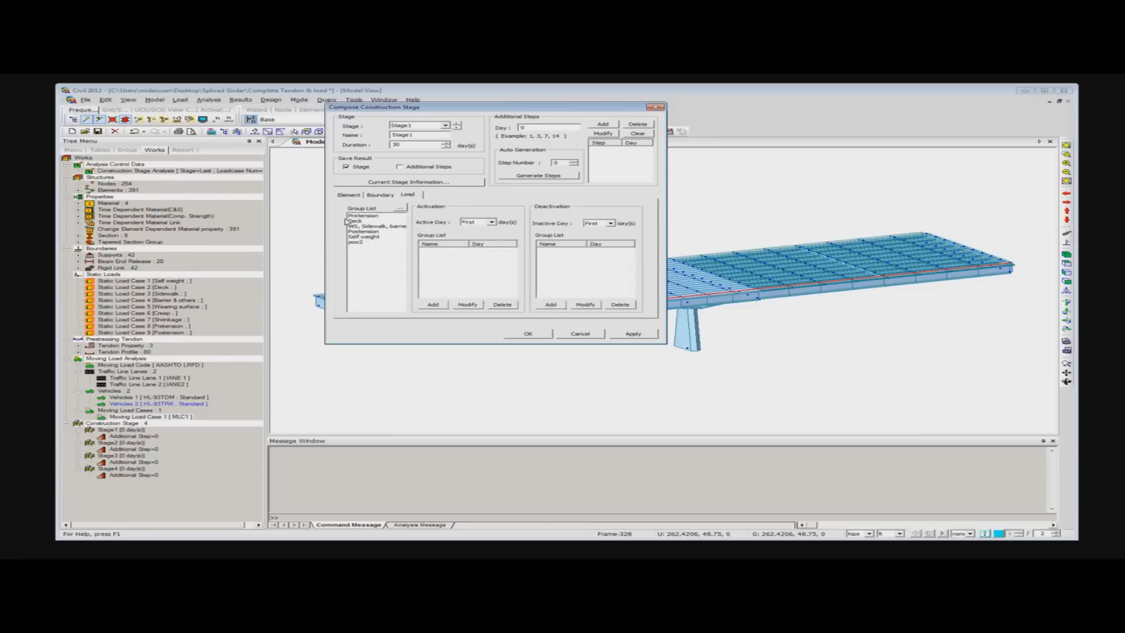
click(364, 237)
click(432, 306)
click(446, 126)
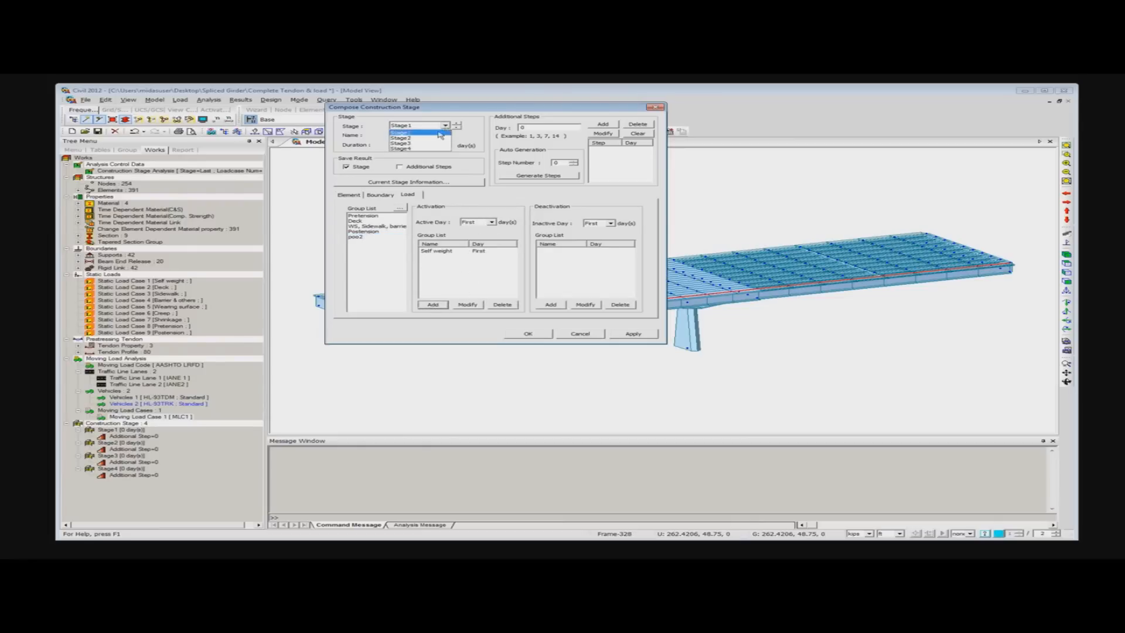
click(447, 133)
click(633, 334)
click(457, 123)
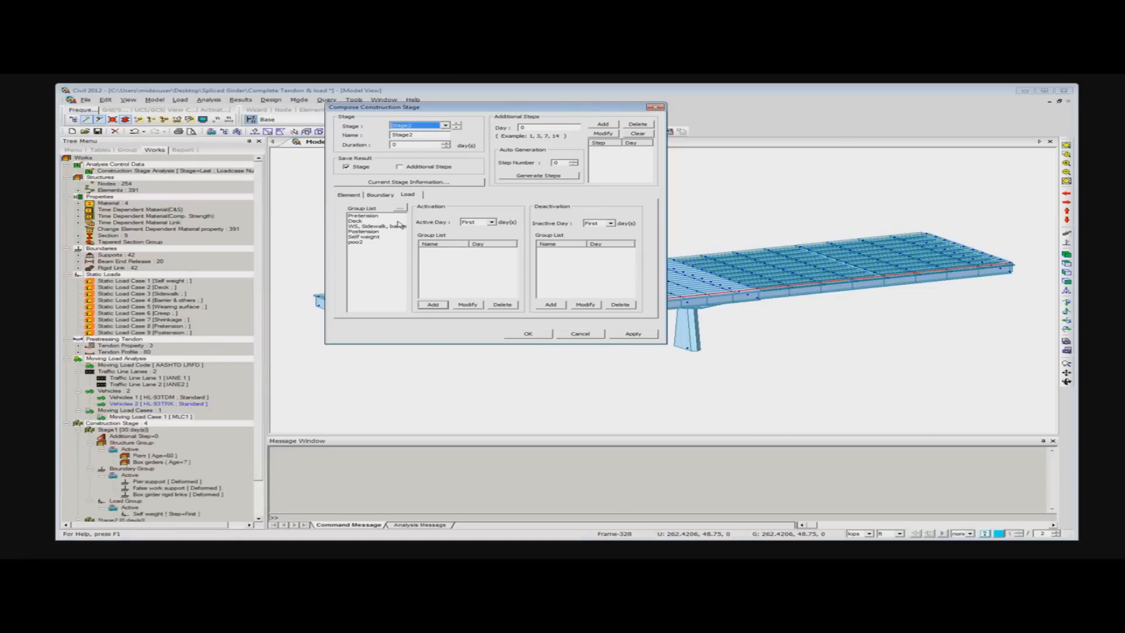
- Set Stage2's duration to 20 days and activate the PC girders and Cross beams element groups with an age of 14 days
drag(402, 145, 357, 156)
text(20)
click(355, 196)
click(363, 226)
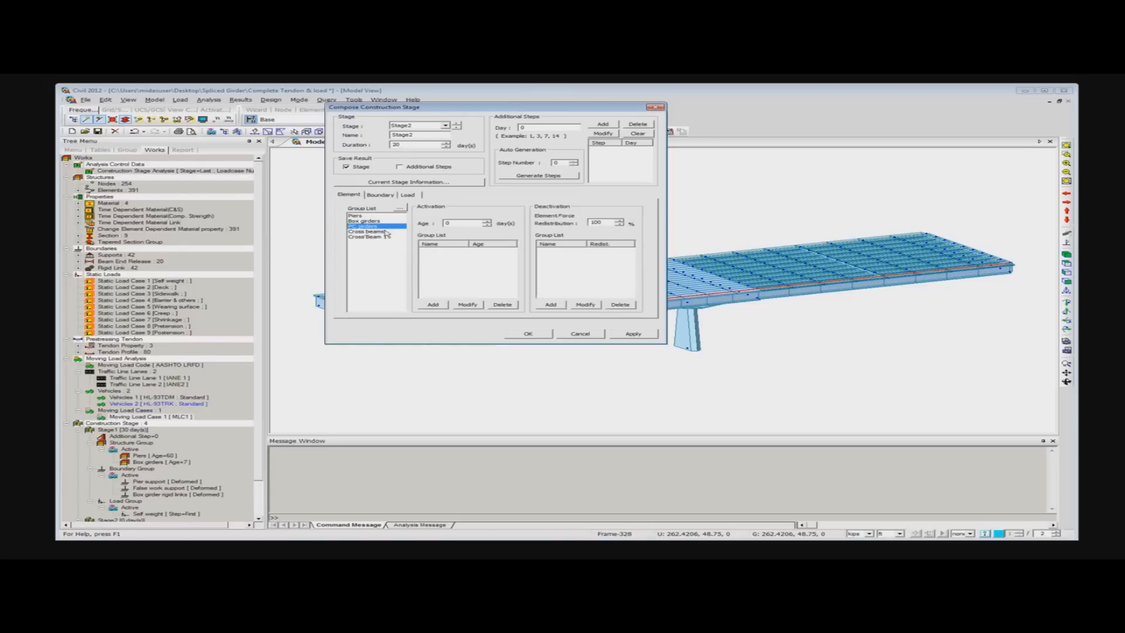
drag(465, 224, 392, 221)
text(14)
click(423, 306)
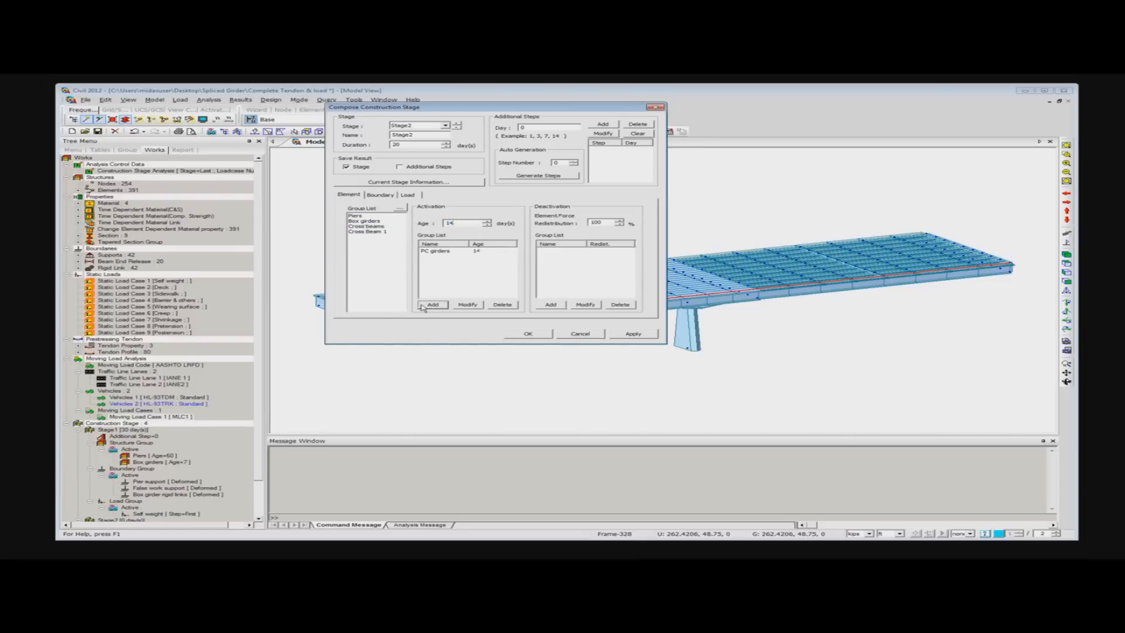
click(368, 227)
click(433, 306)
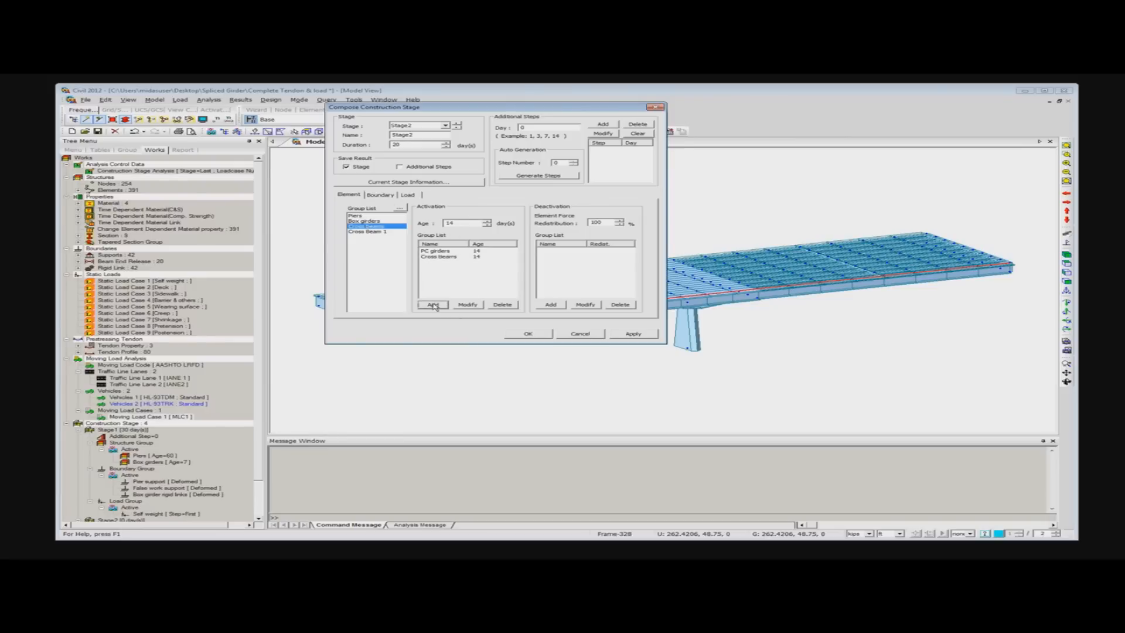
- Activate the Beam end release, Abutment supports and PC girder rigid links boundary groups in Stage2 at the deformed position
click(381, 196)
click(373, 216)
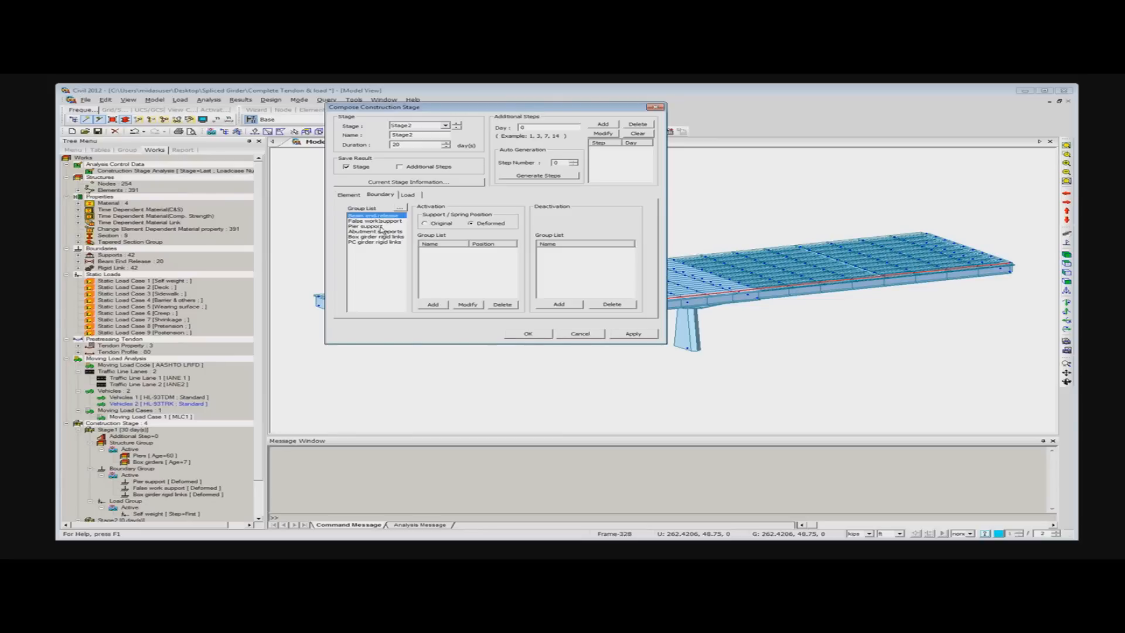
click(433, 305)
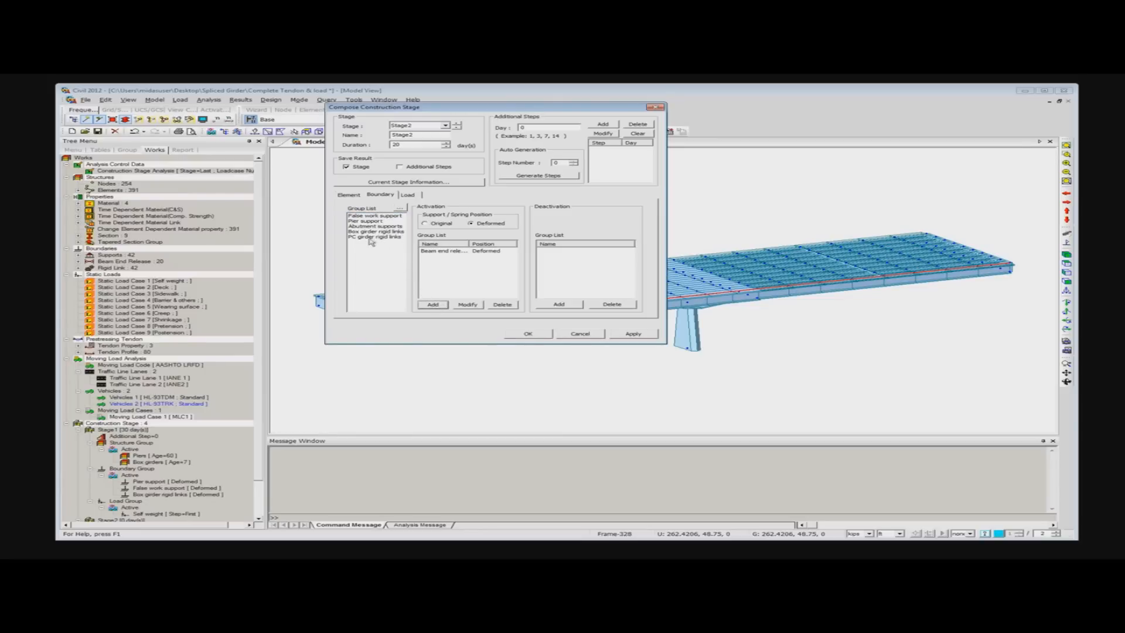
click(370, 226)
click(433, 304)
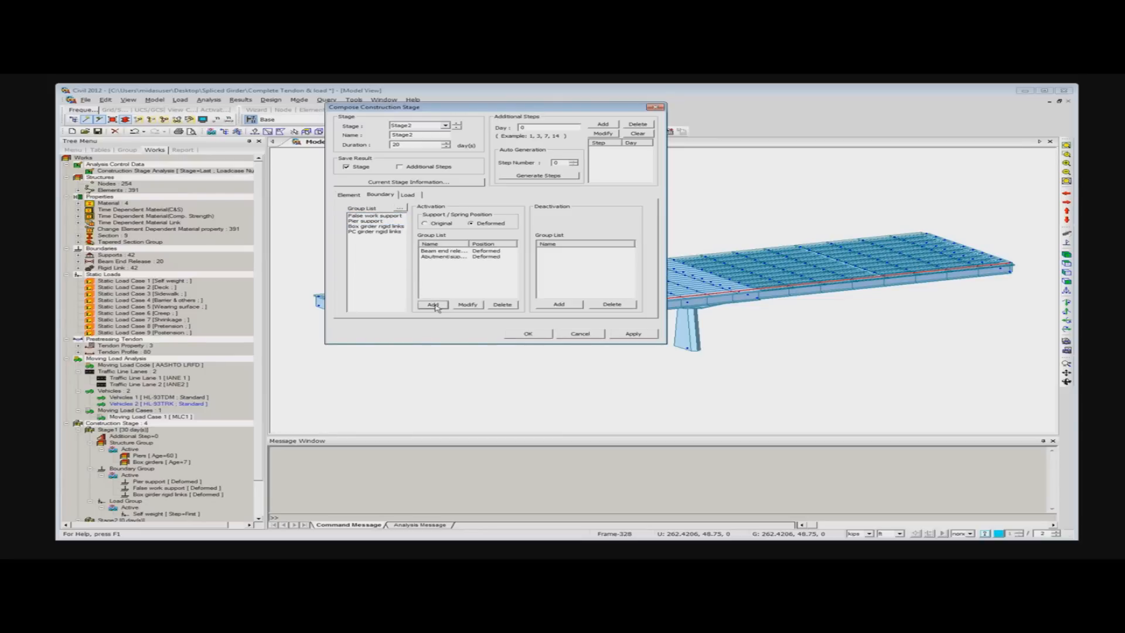
click(375, 232)
click(432, 305)
- Activate the Deck and Pretension load groups on Stage2's first day and apply the stage
click(404, 195)
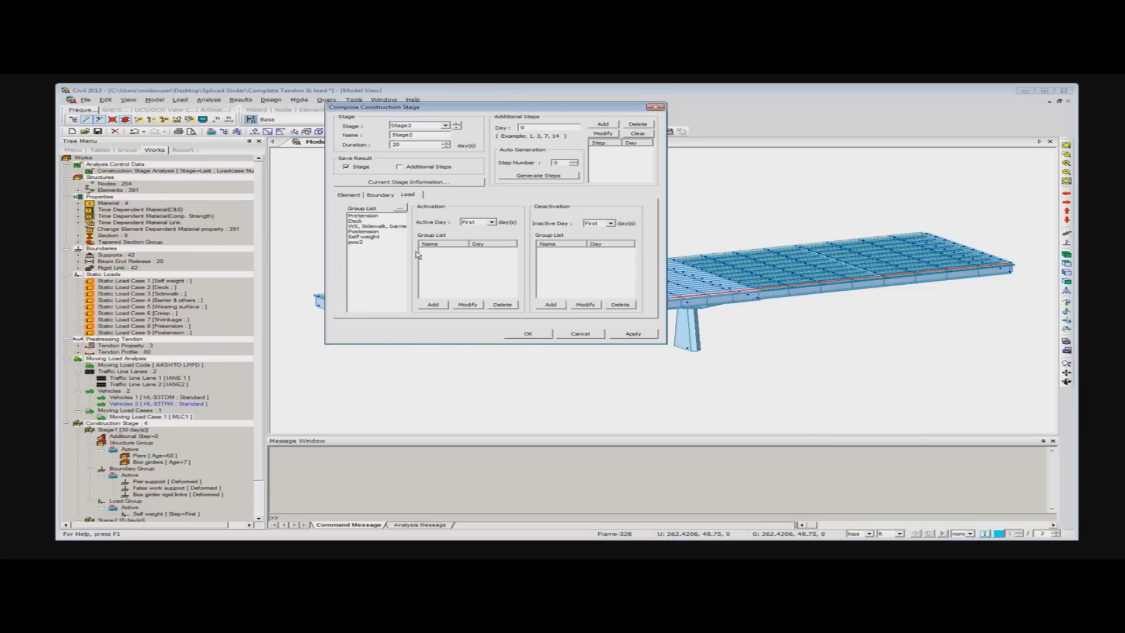
click(356, 221)
click(433, 304)
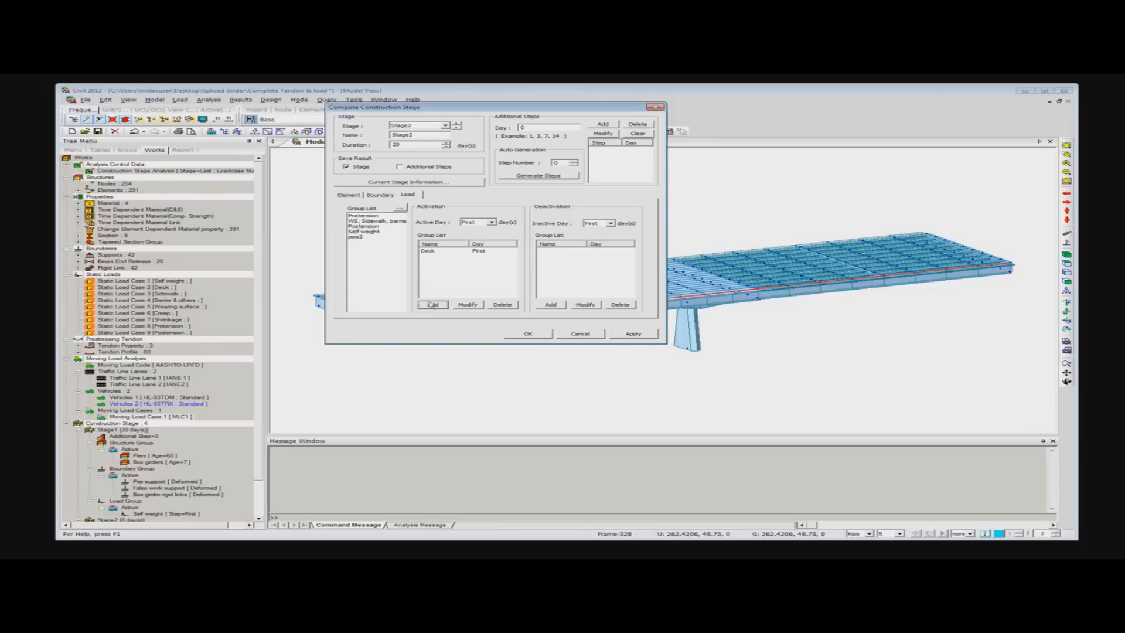
click(363, 216)
click(434, 305)
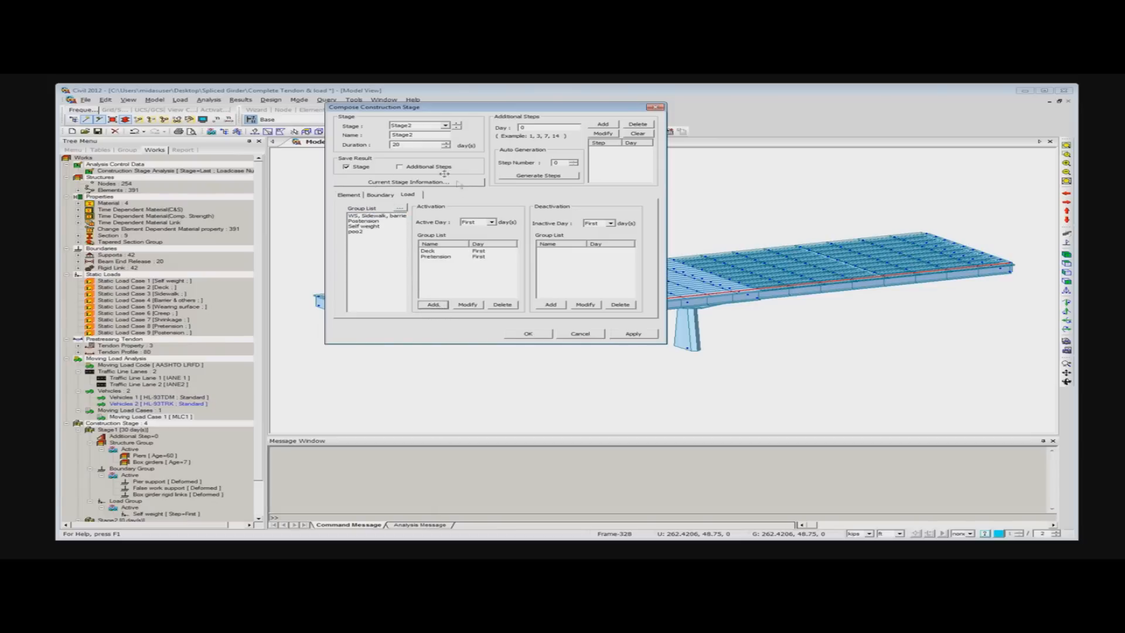
click(633, 337)
click(259, 217)
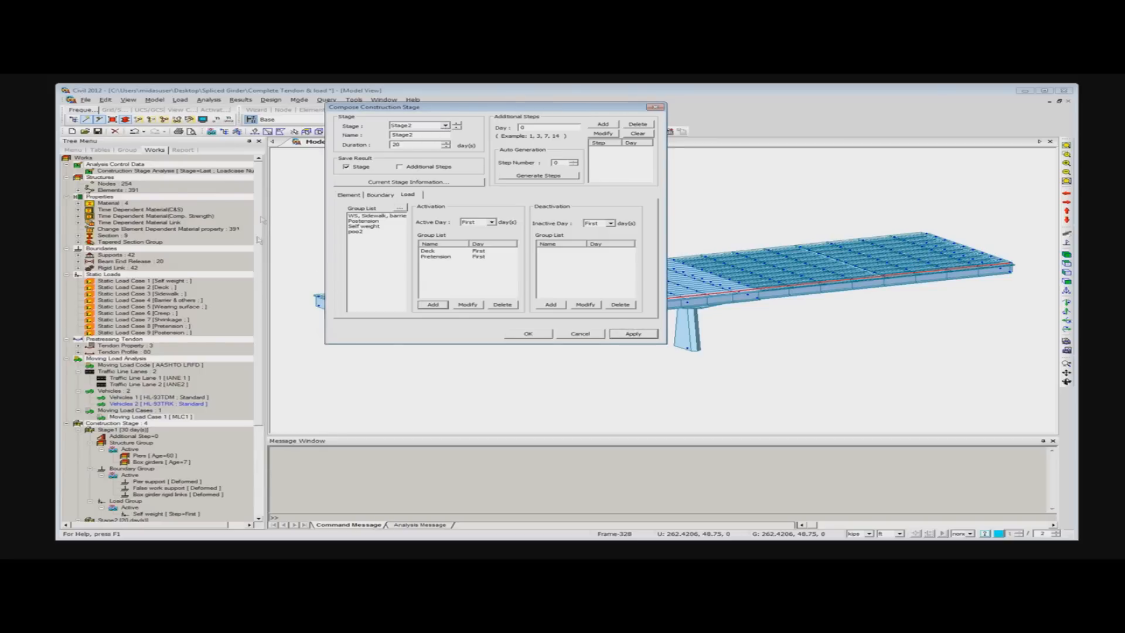
- Set Stage3's duration to 60 days and deactivate its Beam end release and False work support boundary groups
click(446, 125)
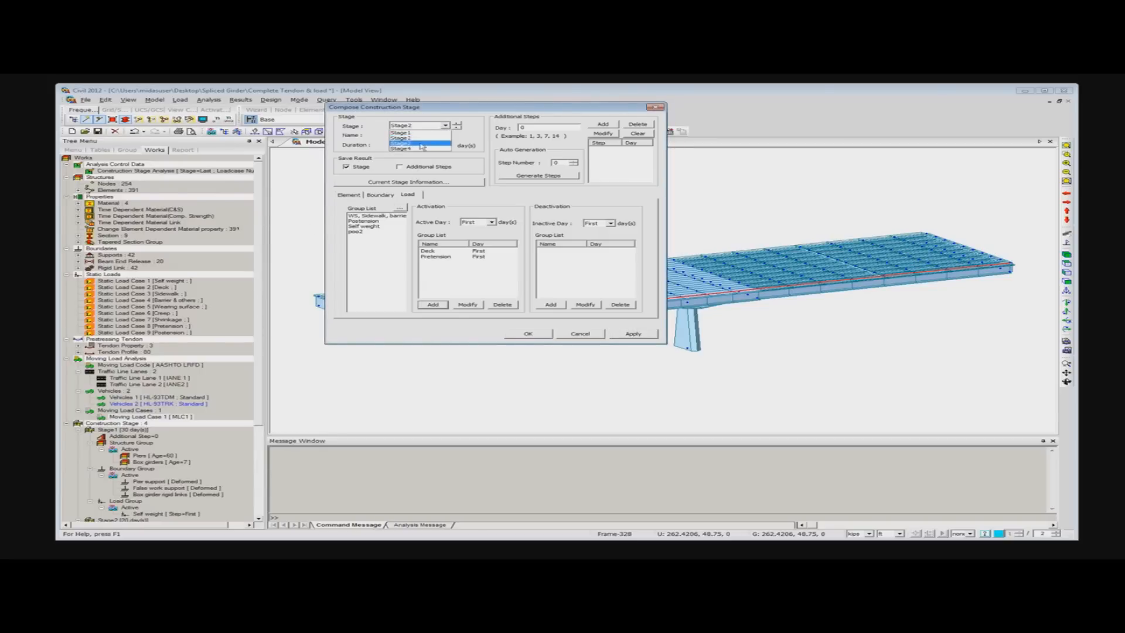
click(419, 144)
drag(409, 146, 364, 150)
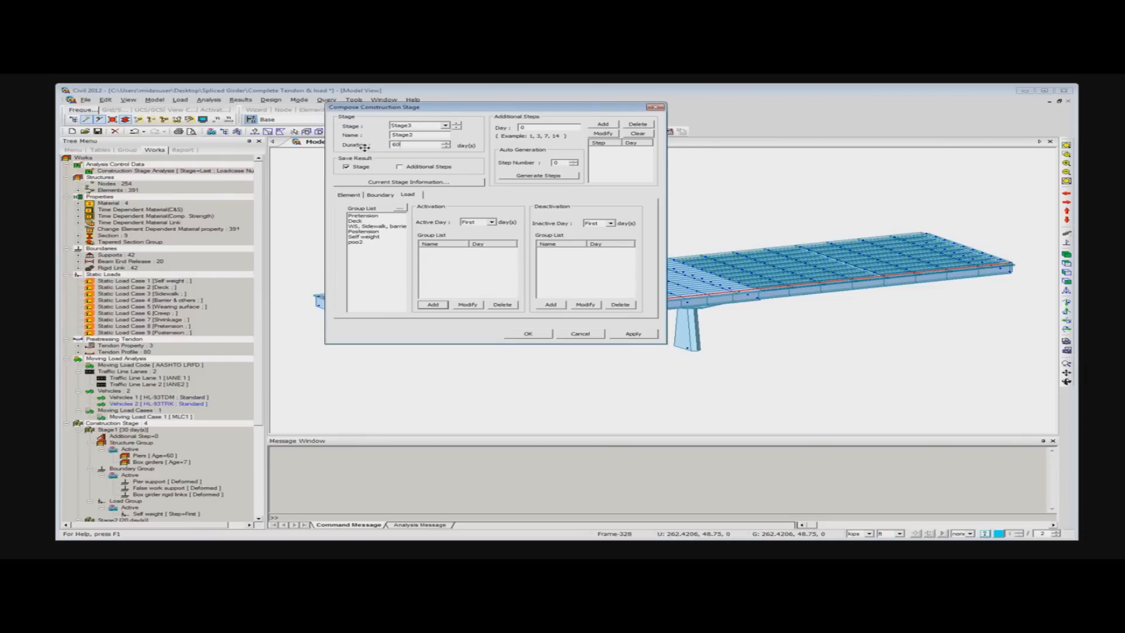
click(349, 195)
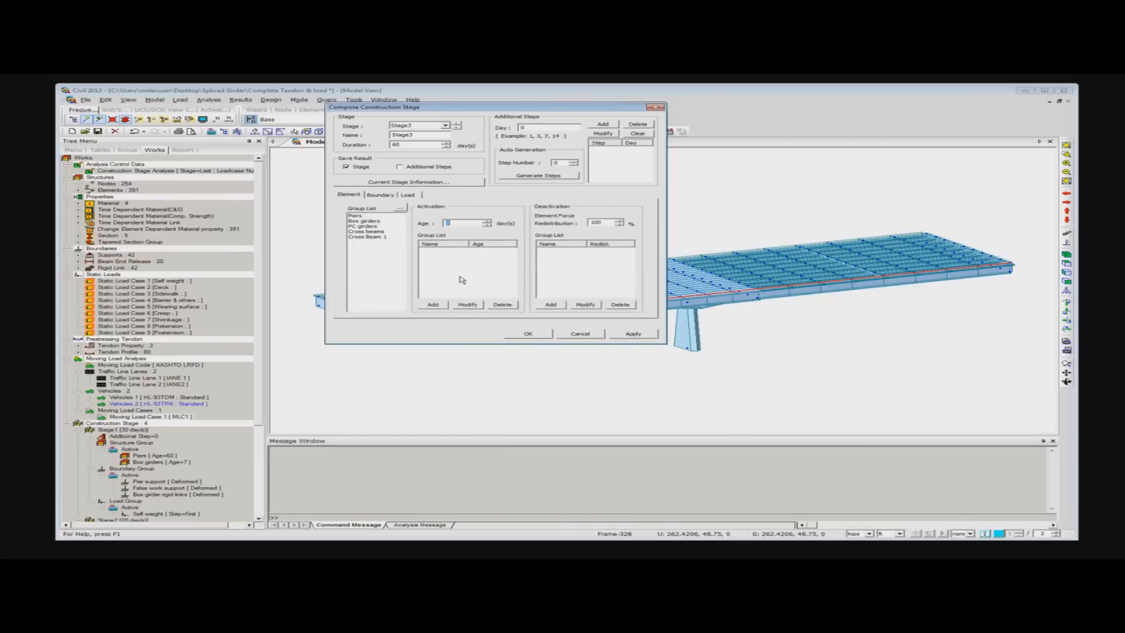
click(381, 196)
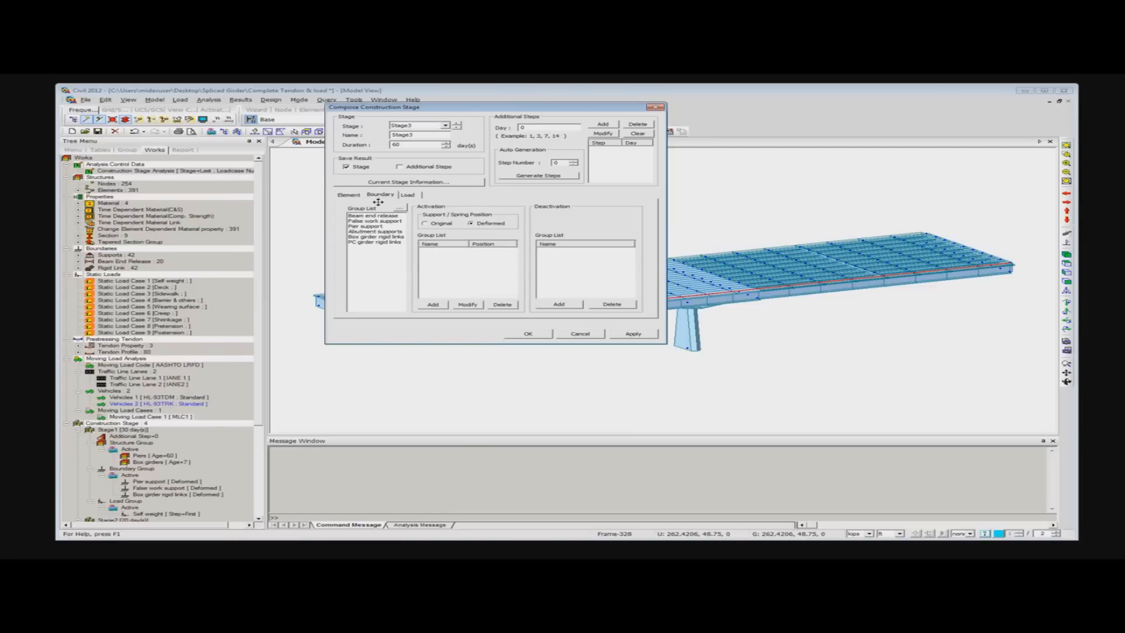
click(375, 217)
click(567, 305)
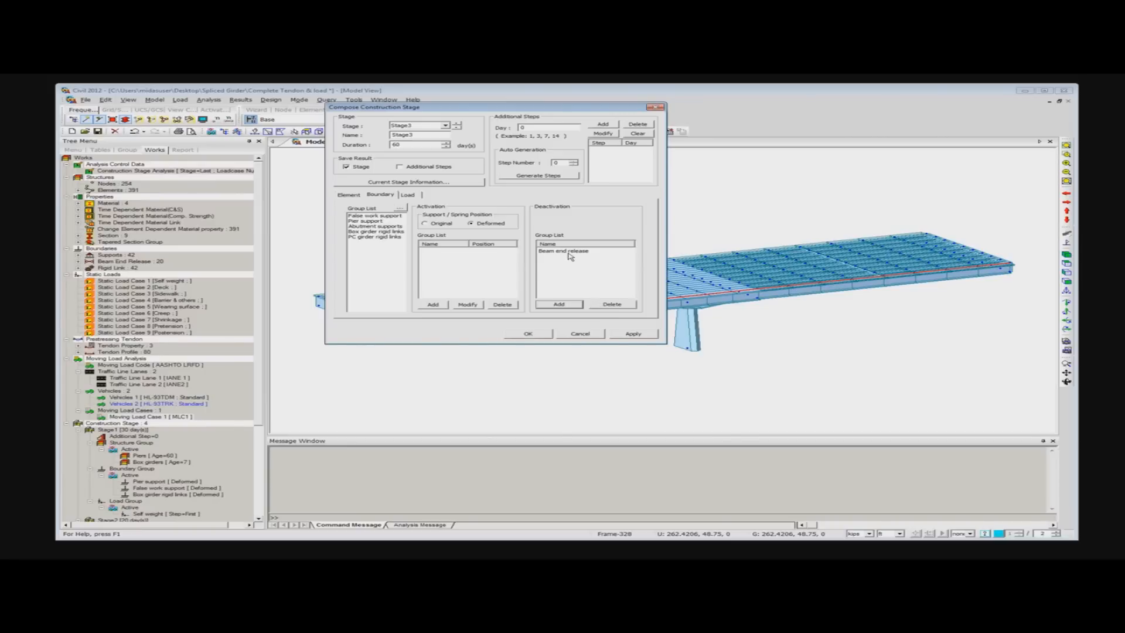
click(370, 217)
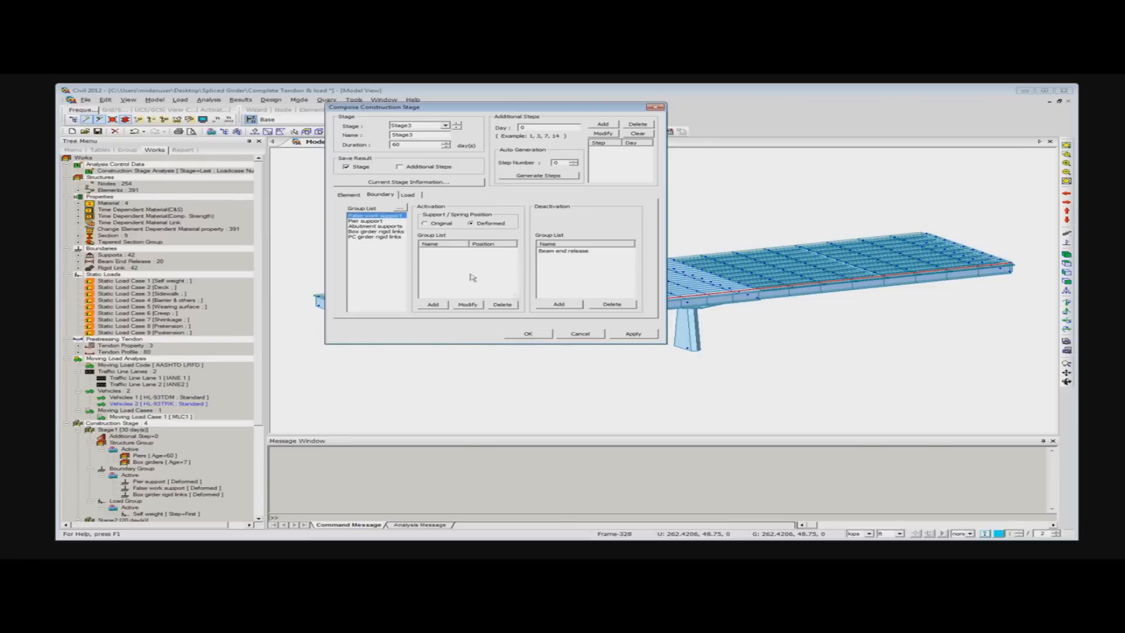
- Activate the WS, Sidewalk, barrier & others and Postension load groups on Stage3's first day and apply the stage
click(409, 195)
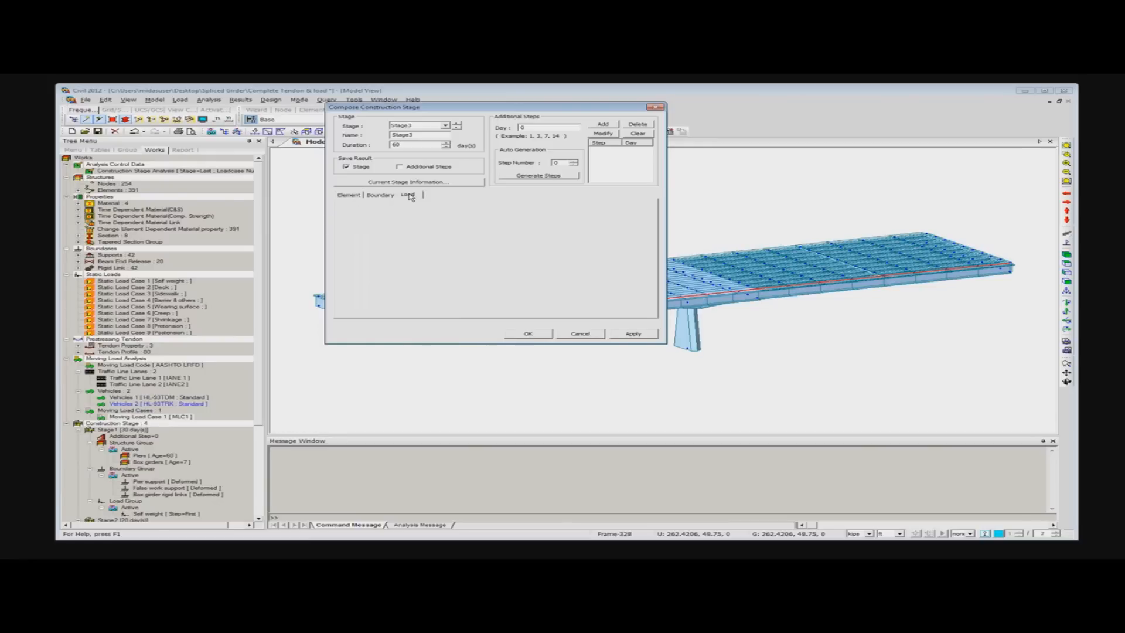
click(358, 227)
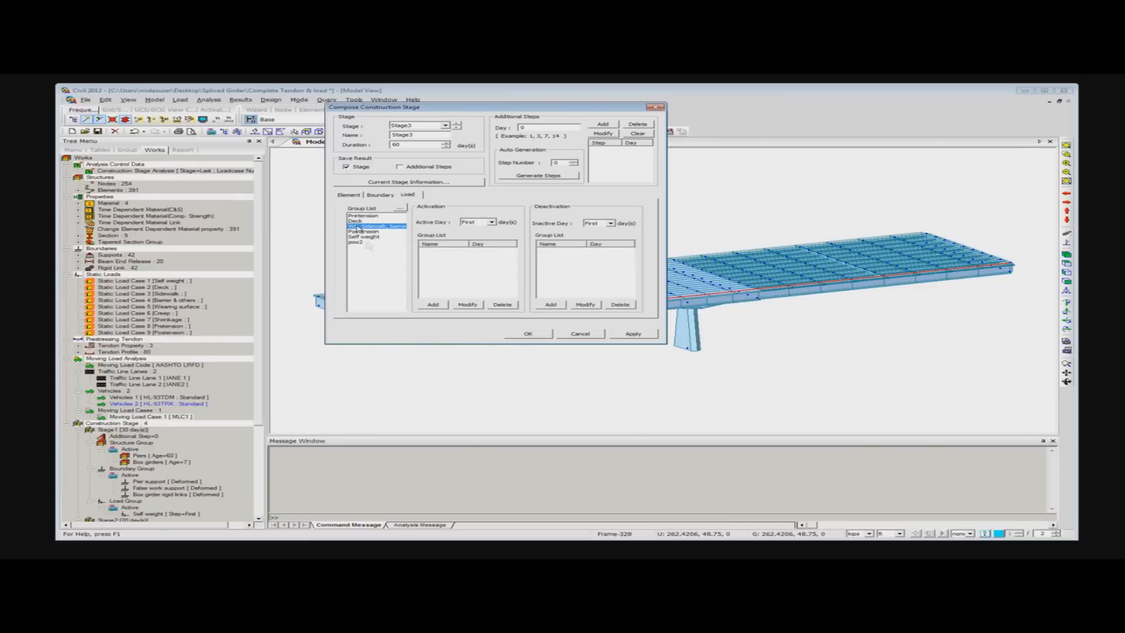
click(432, 304)
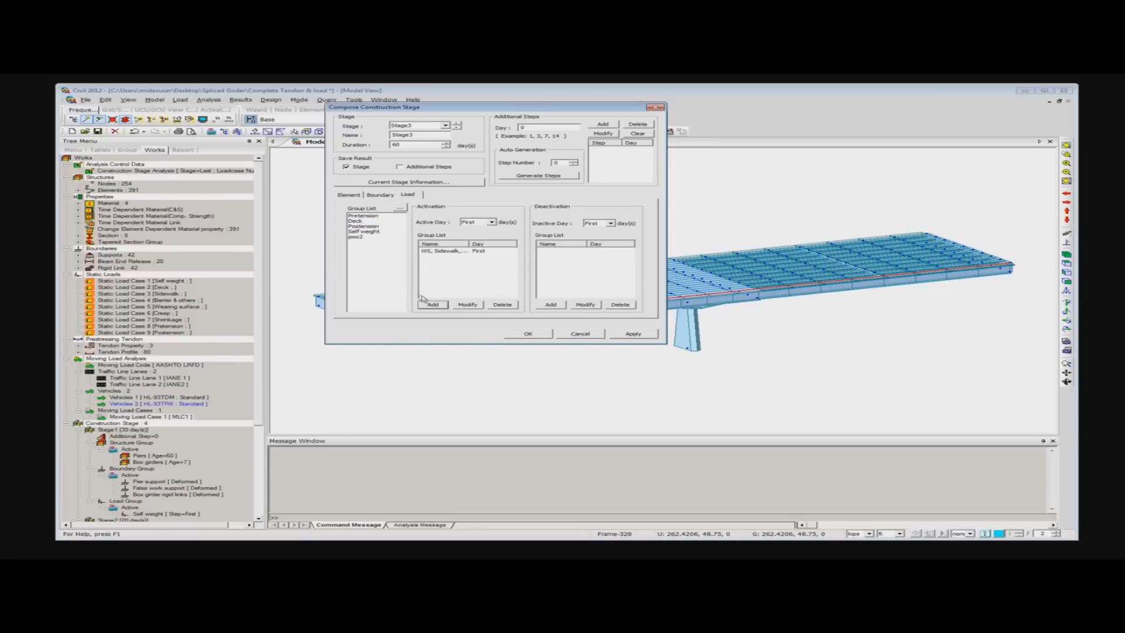
click(374, 227)
click(432, 304)
click(645, 336)
- Set Stage4's duration to 10000 days without adding any groups, accept the stage, and close the construction stage list
click(445, 125)
click(413, 150)
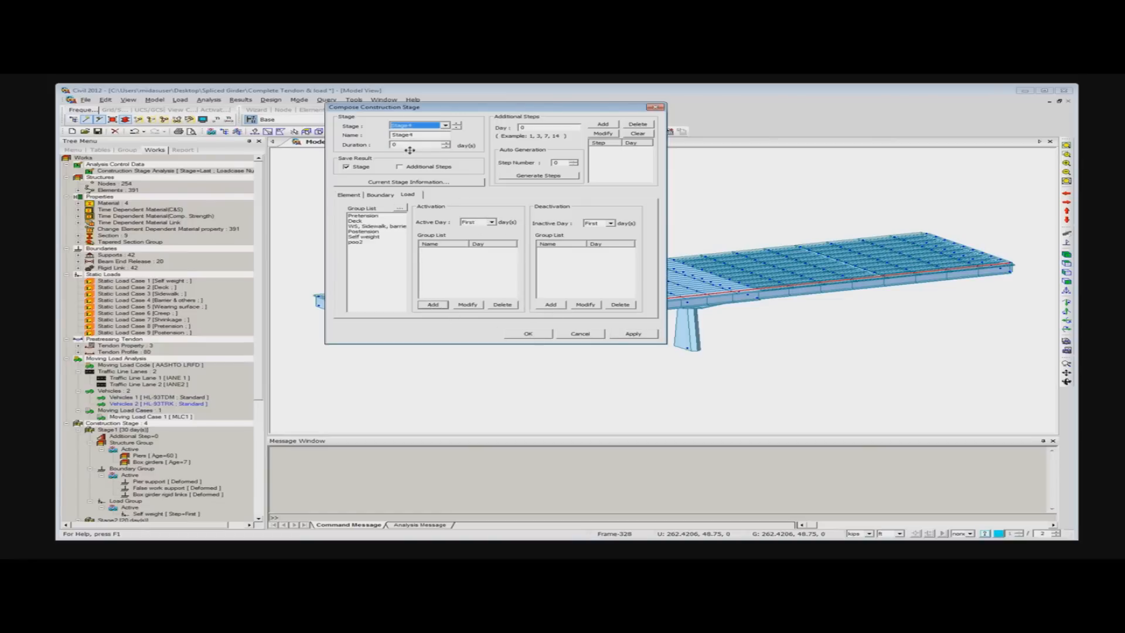
click(406, 145)
click(346, 167)
click(350, 196)
click(379, 196)
click(408, 195)
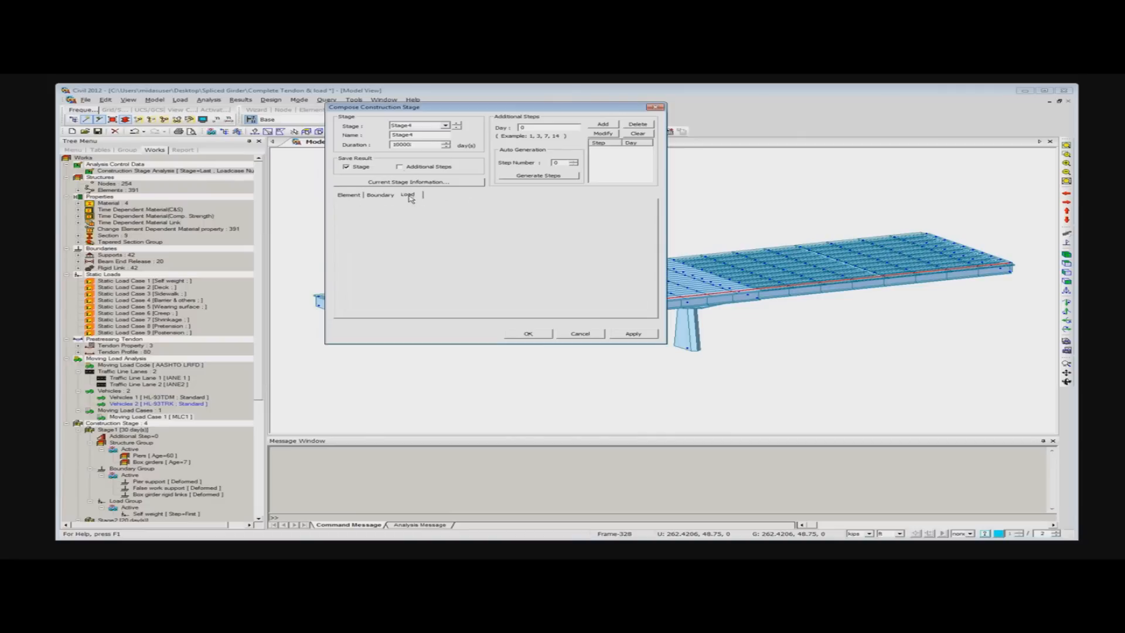
click(527, 334)
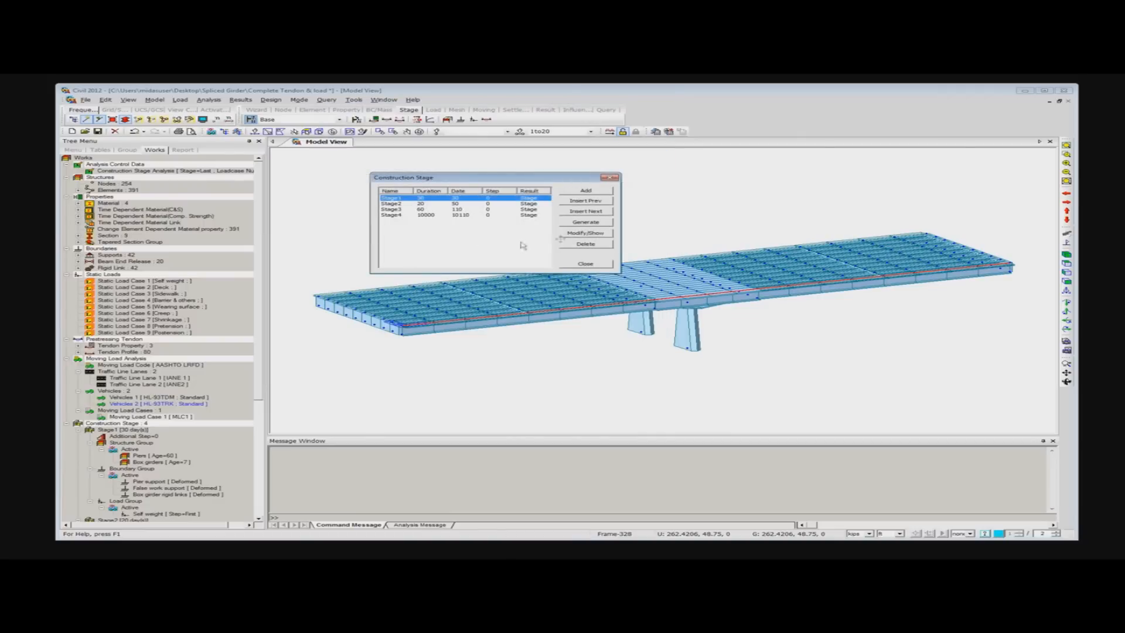
click(588, 265)
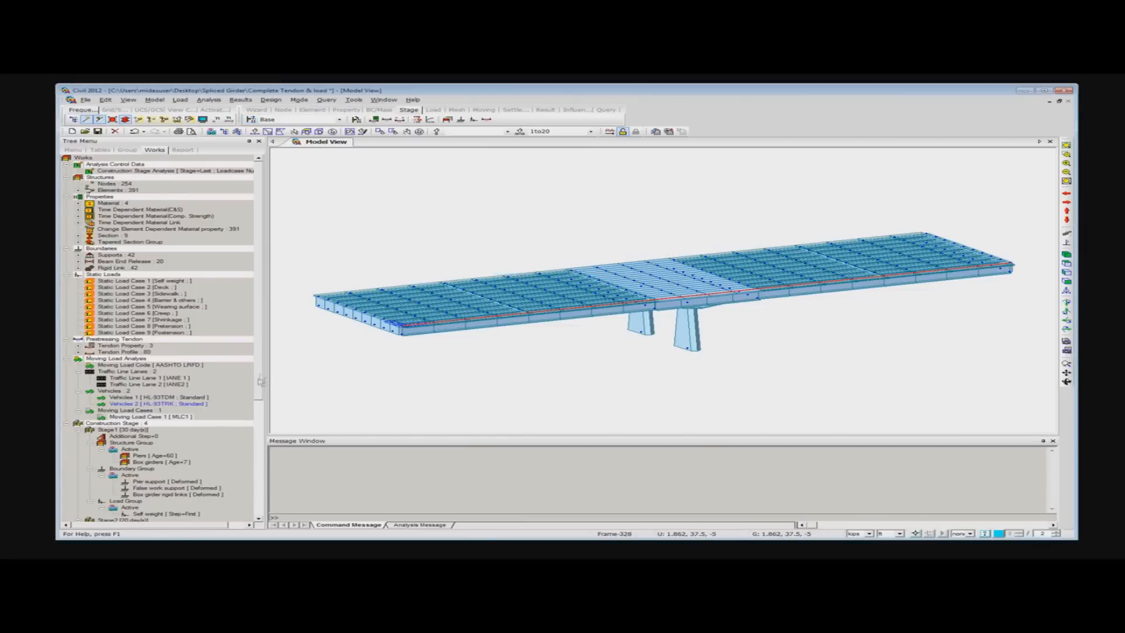
- Review the groups assigned to each construction stage in the works tree, collapsing Stage1 and Stage2
scroll(246, 501, down, 9)
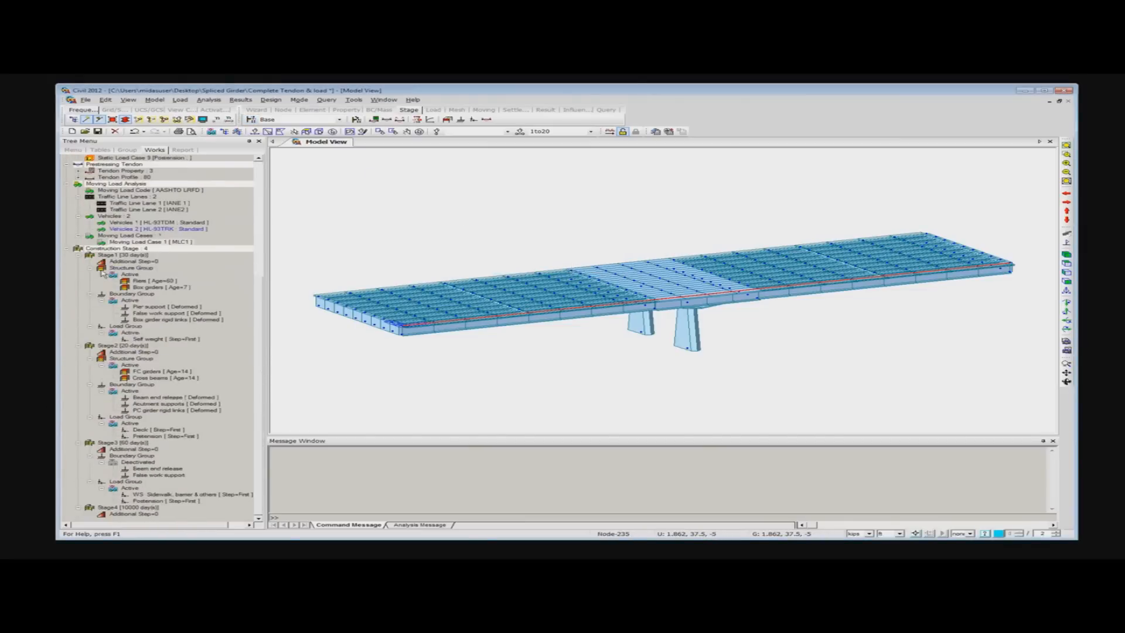
click(79, 256)
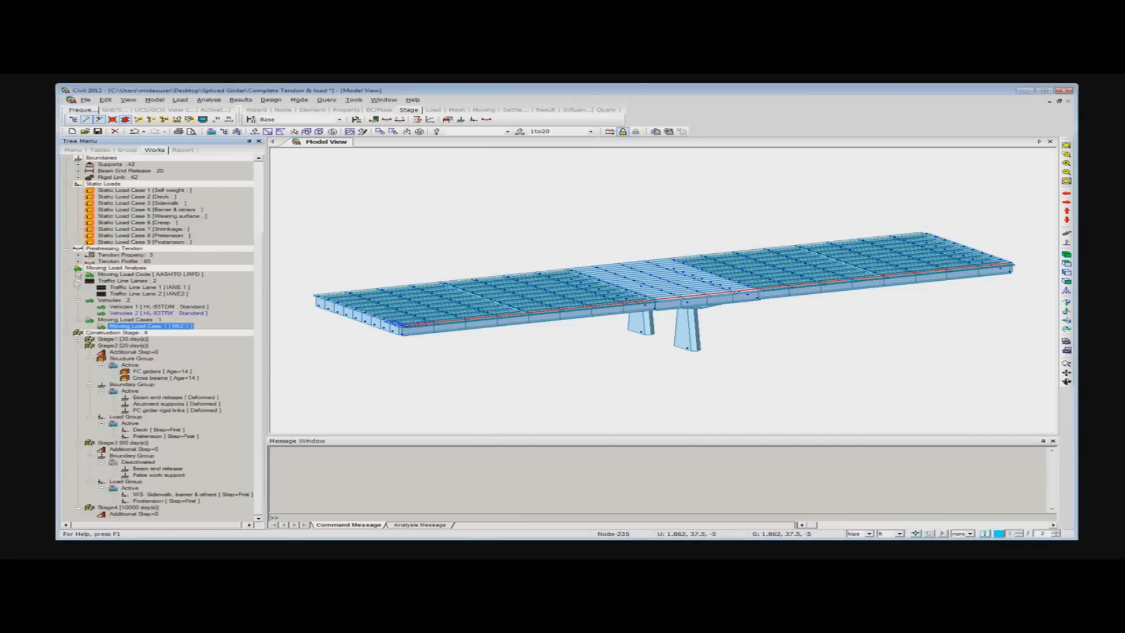
click(79, 346)
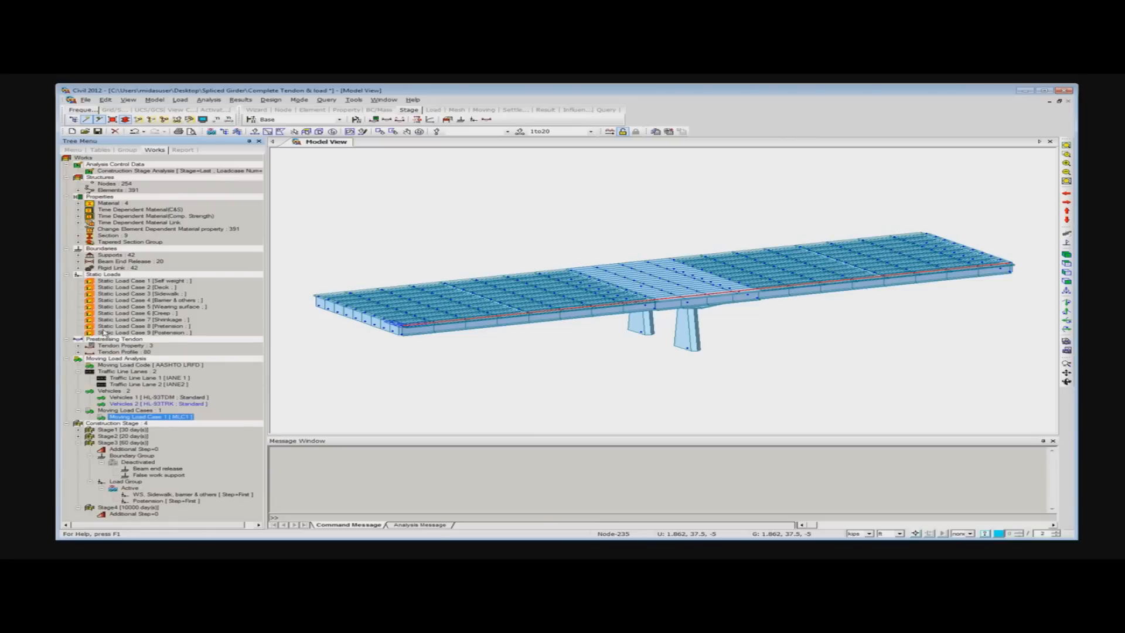
- Start a new composite section for construction stage using section 1: Bulb T-60 with Stage2 as the active stage
click(356, 120)
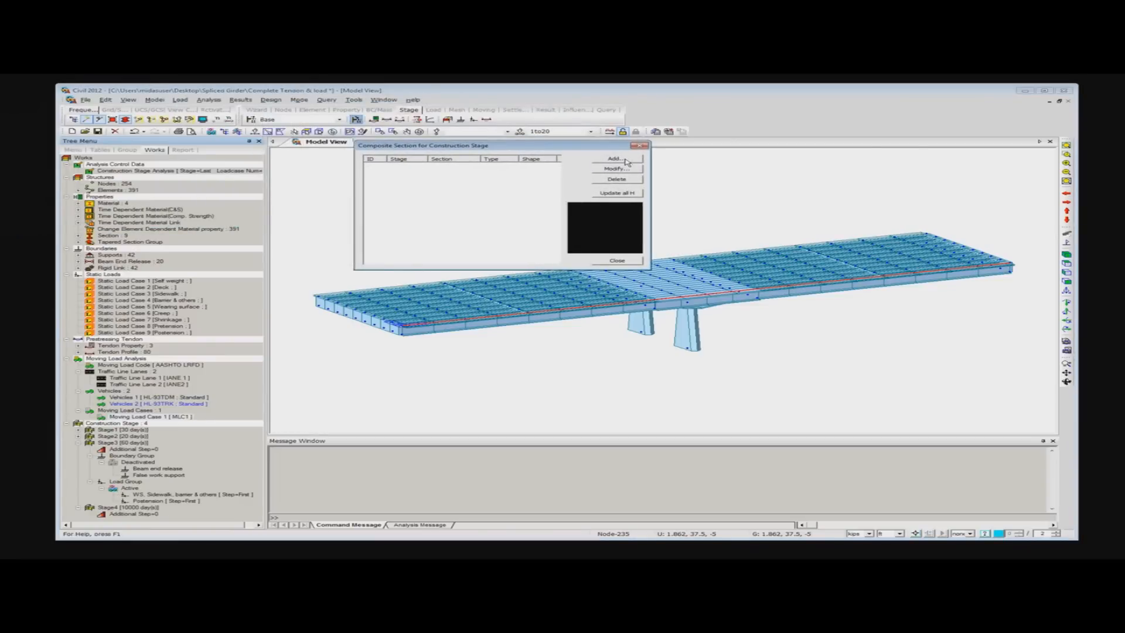
click(616, 158)
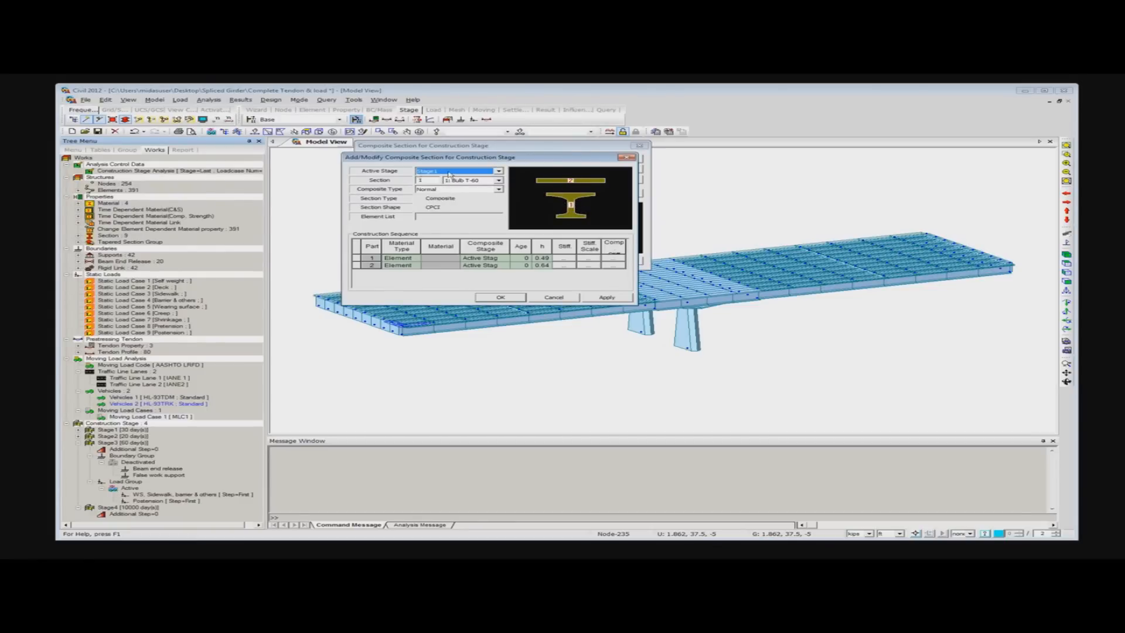
click(479, 171)
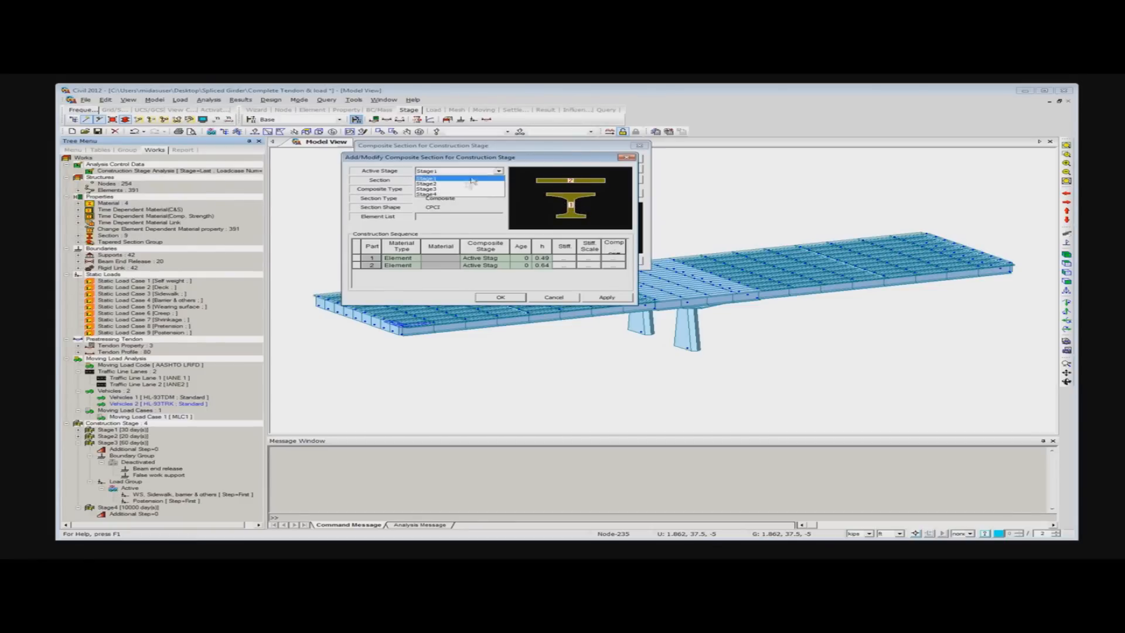
click(442, 184)
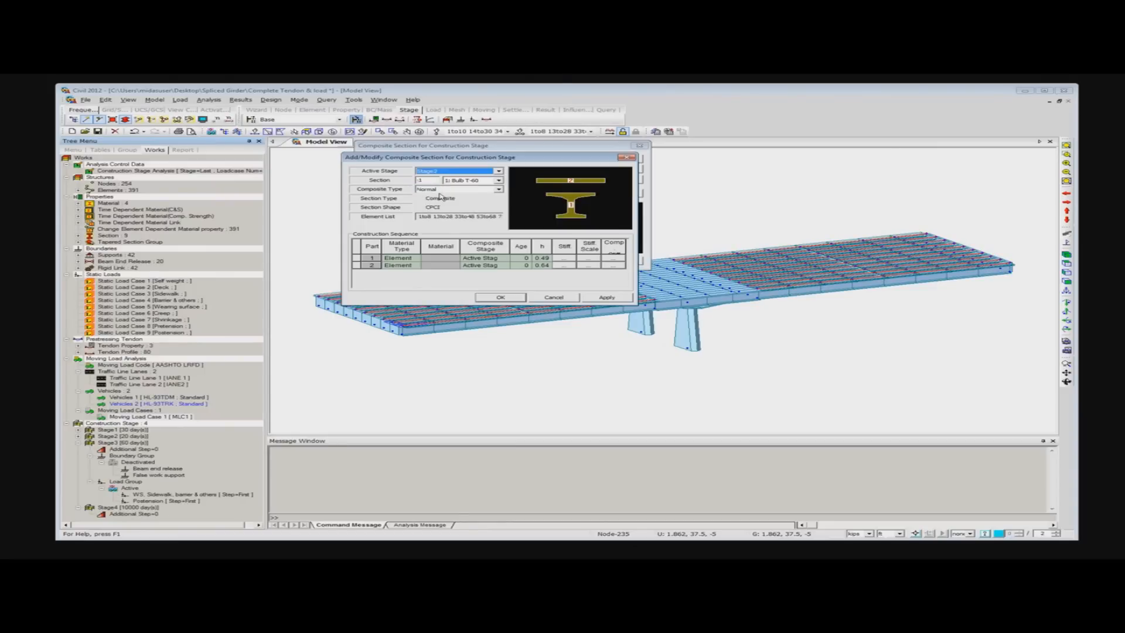
- Define part 1 of the composite section by material as Grade C6000, composite from the active stage, with an age of 14
click(398, 258)
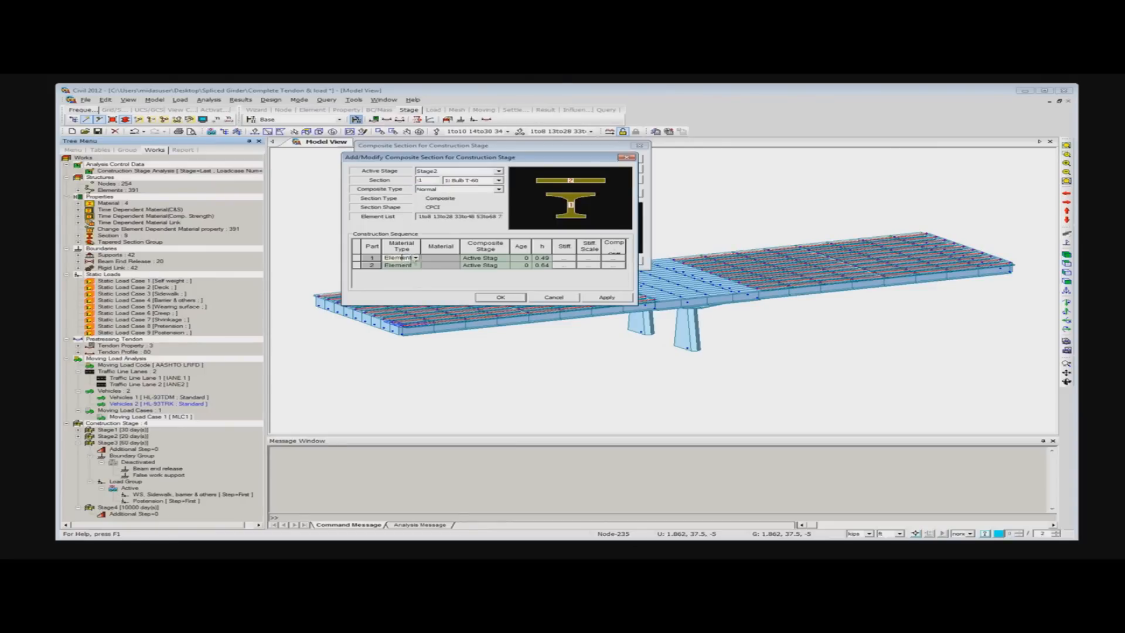
click(415, 258)
click(396, 271)
click(444, 258)
click(454, 258)
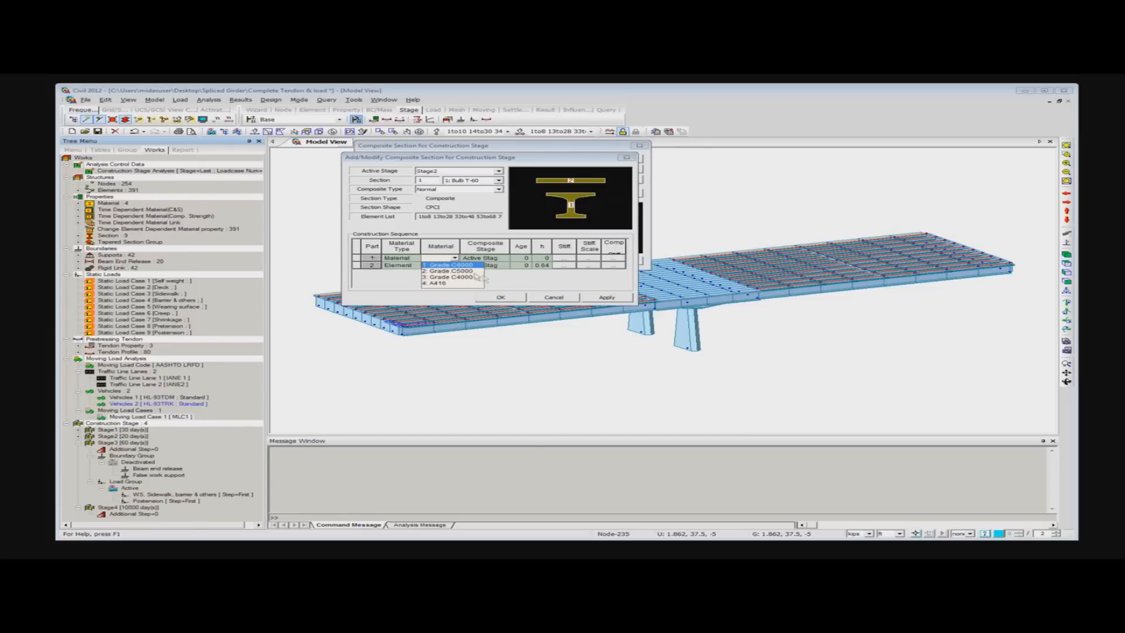
click(459, 265)
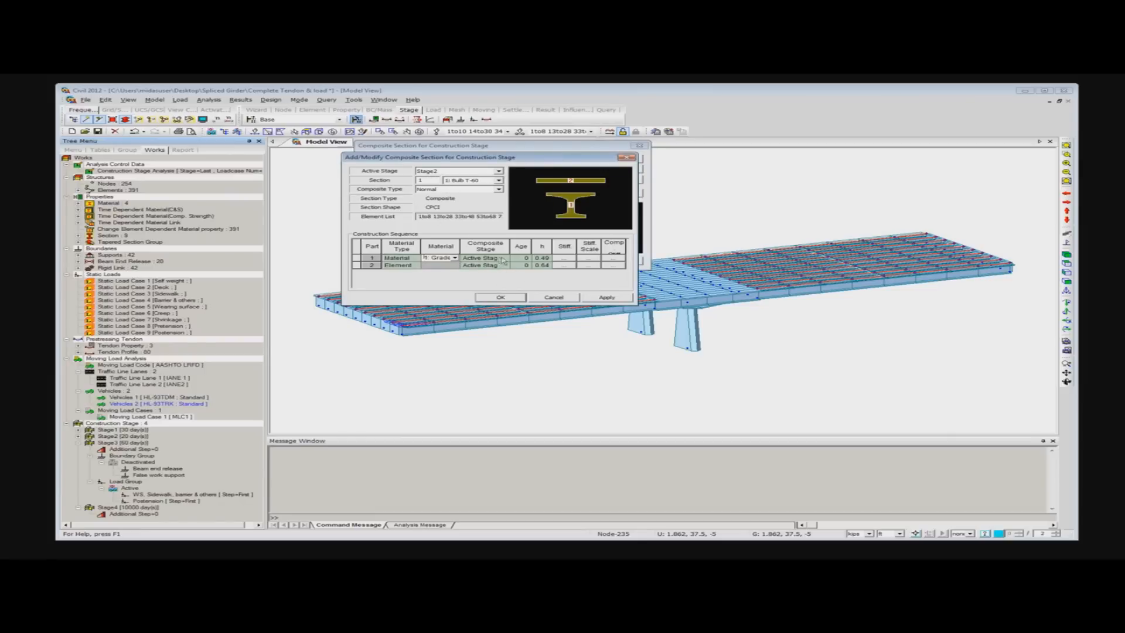
click(526, 260)
click(542, 258)
- Define part 2 of the composite section by material as Grade C4000, with Stage3 as its composite stage
click(409, 269)
click(415, 265)
click(400, 280)
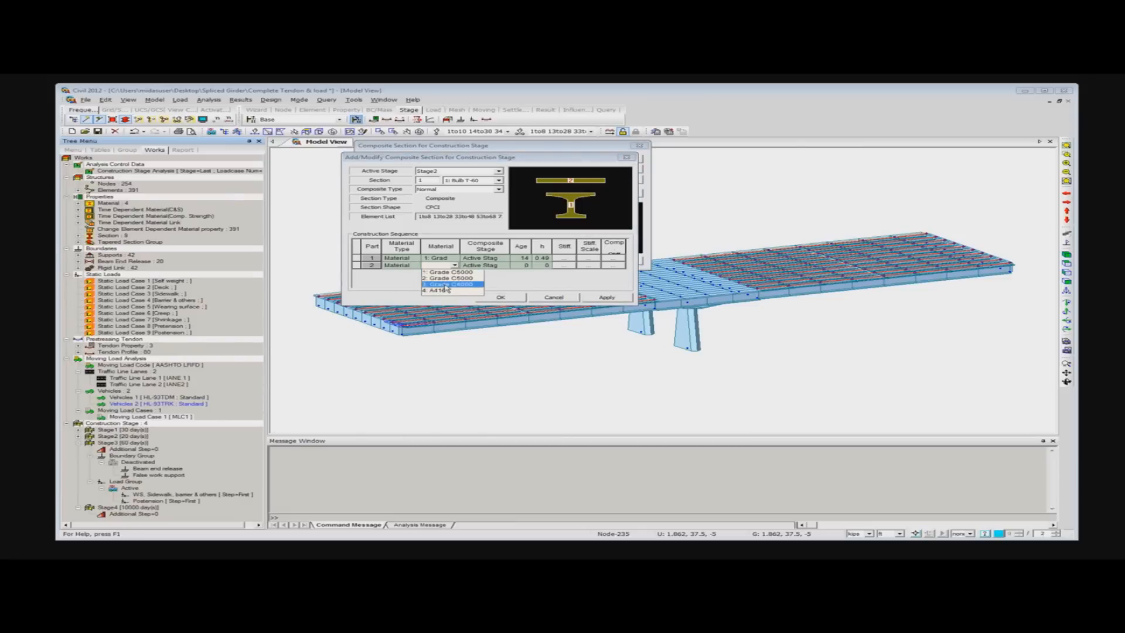
click(449, 285)
click(487, 266)
click(504, 266)
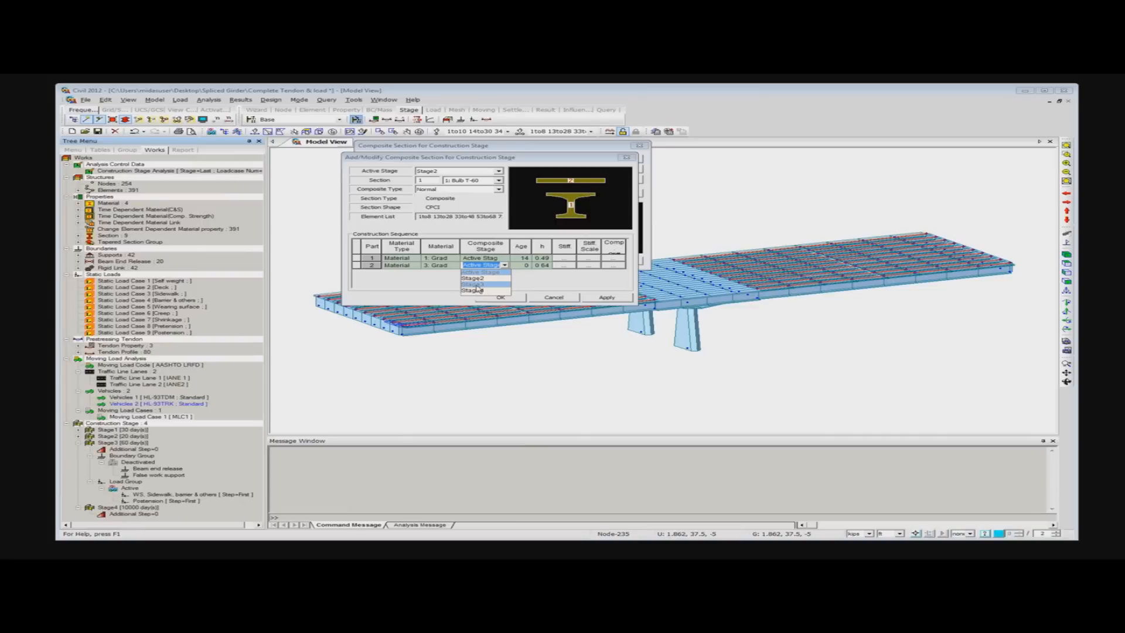
click(477, 285)
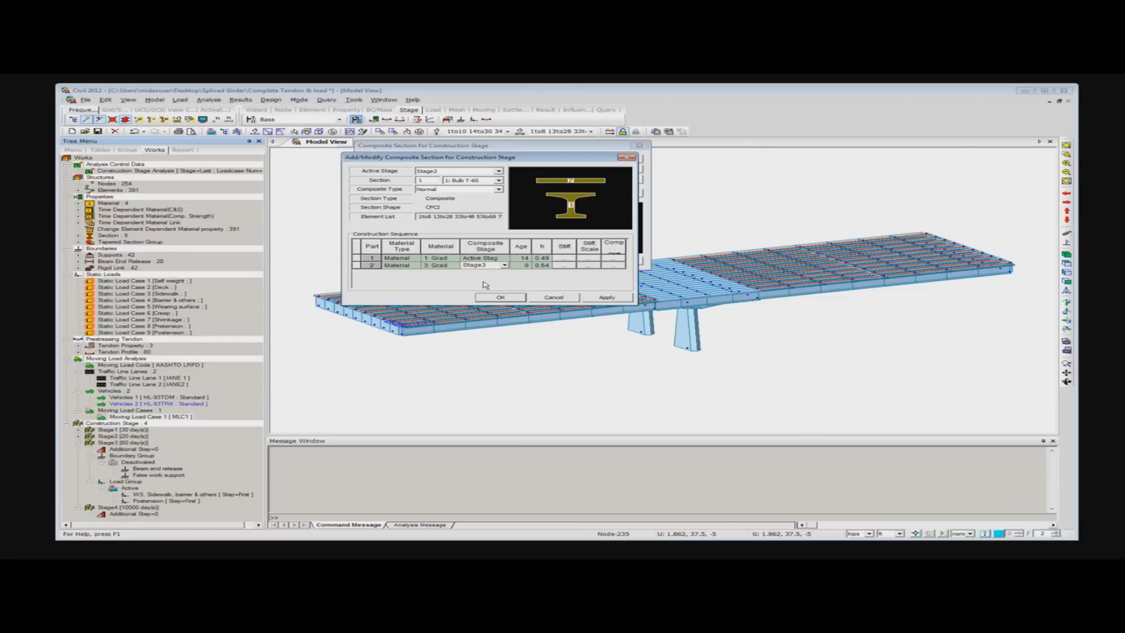
- Set the age of part 2 to 20, apply the Bulb T-60 composite section and finish the composite section definition
click(518, 267)
text(2)
click(607, 297)
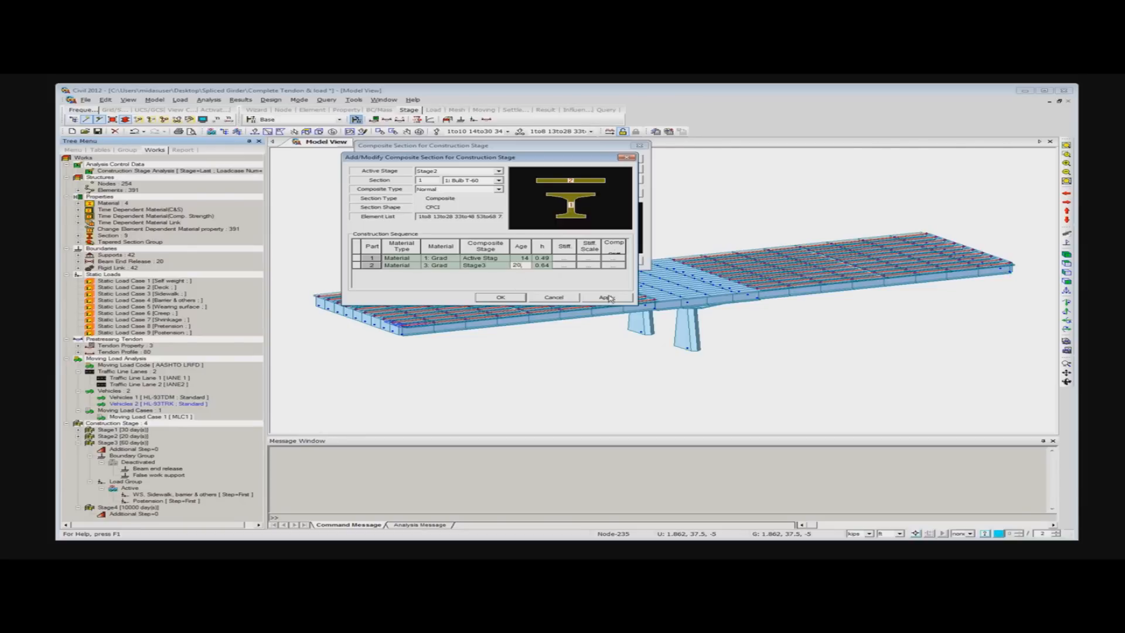
click(554, 298)
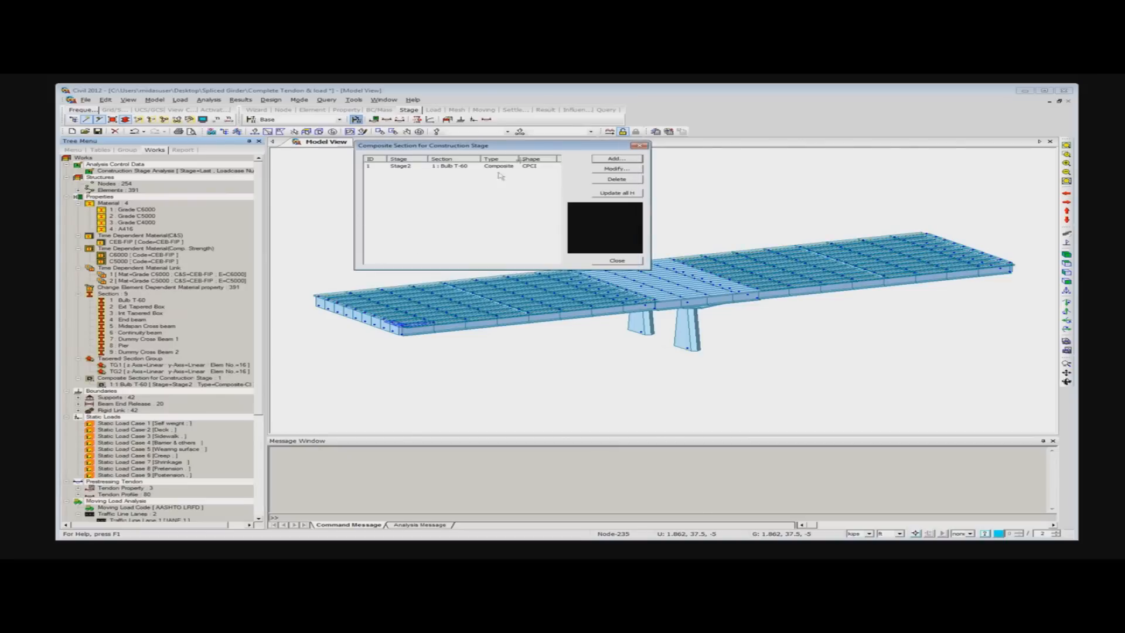
click(639, 145)
- Configure construction stage analysis control to include time dependent effects with tendon tension loss from elastic shortening, and initial tangent displacement for all erected structures
scroll(257, 491, down, 7)
scroll(256, 491, down, 1)
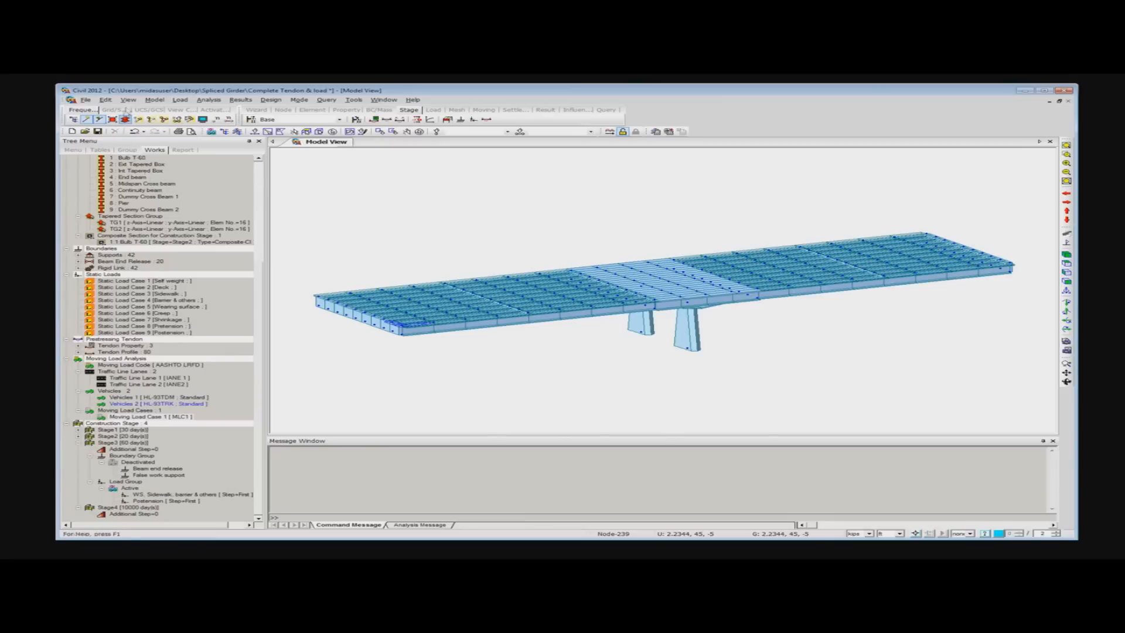
click(209, 100)
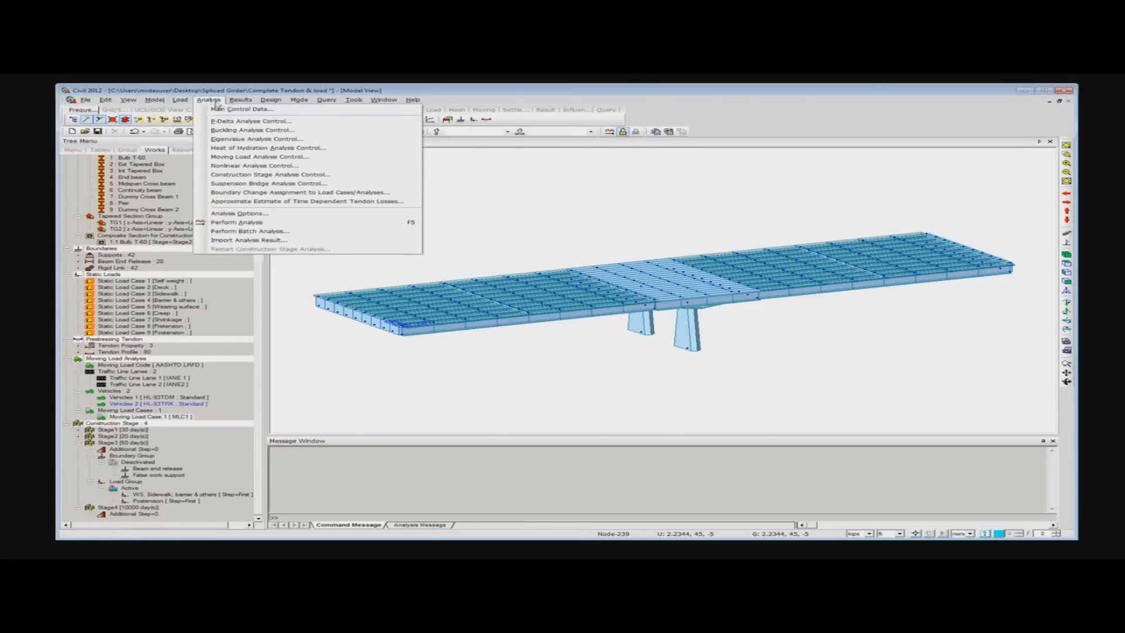
click(281, 177)
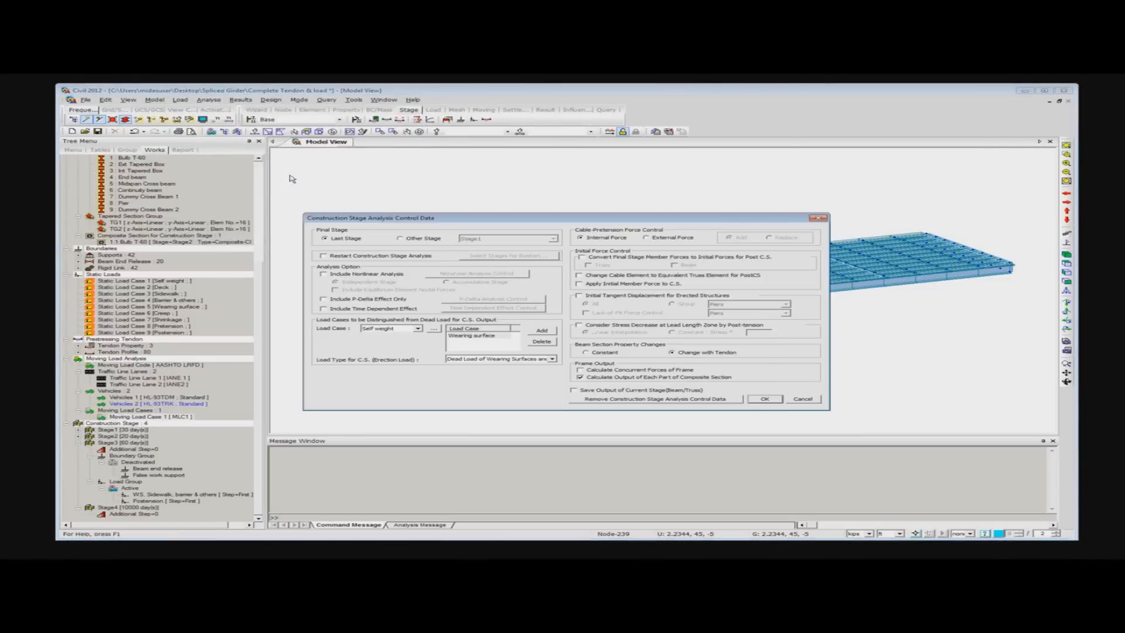
drag(477, 214, 512, 166)
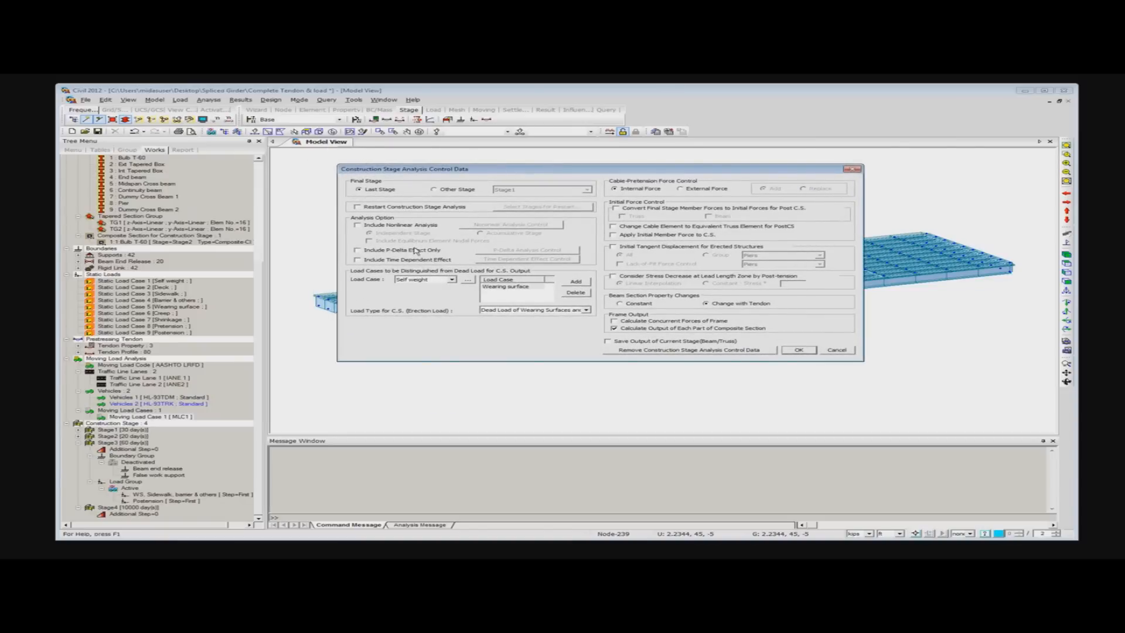
click(358, 260)
click(531, 260)
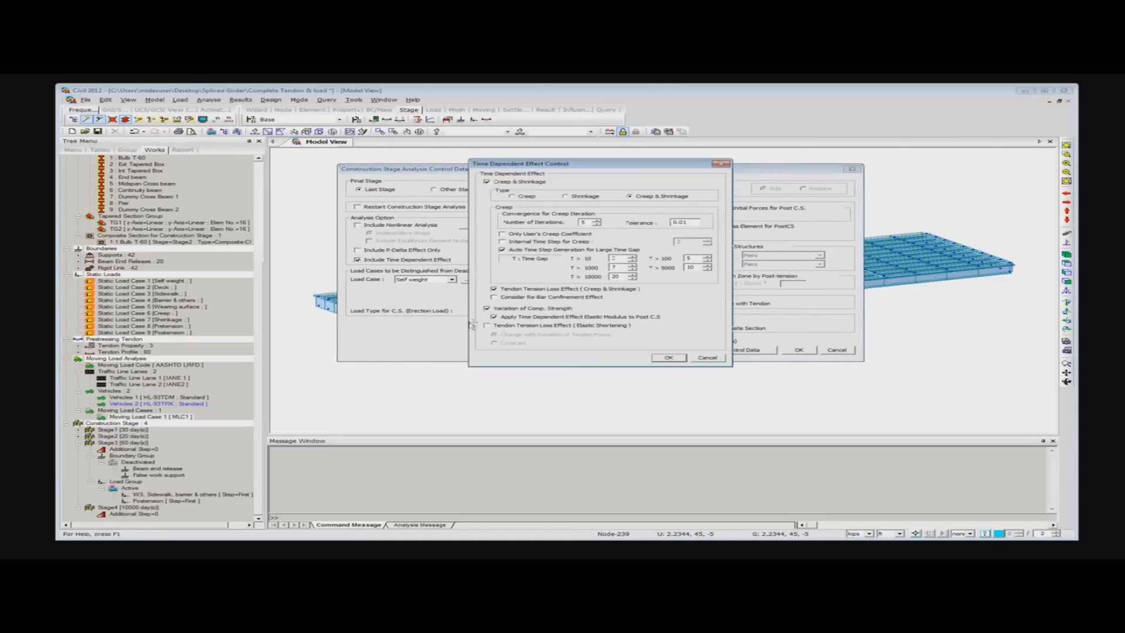
click(487, 326)
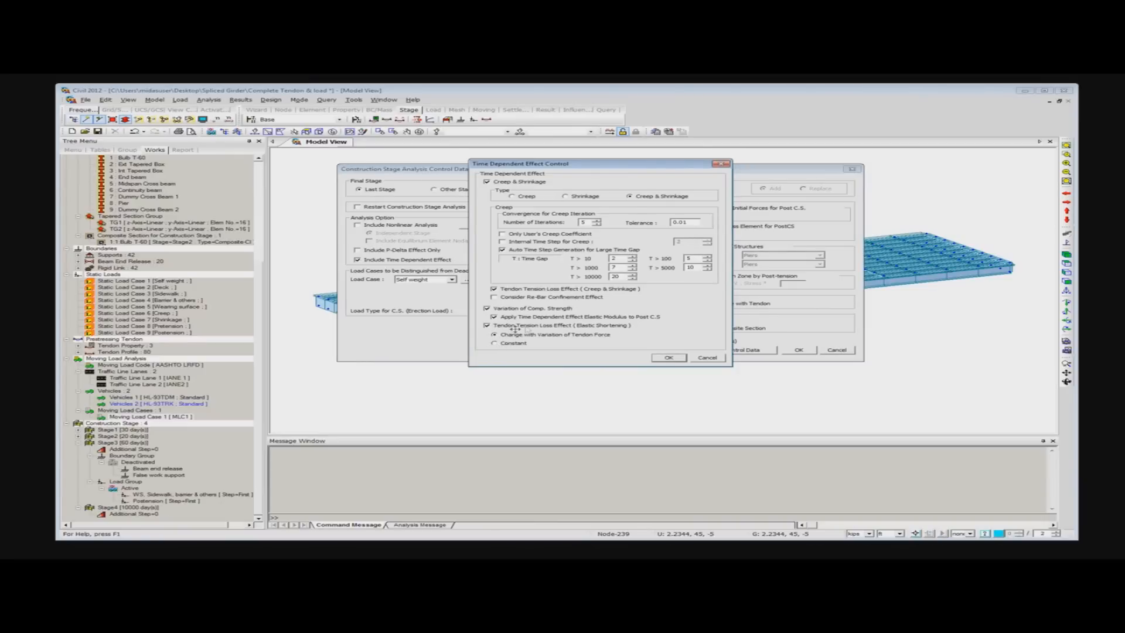
click(670, 358)
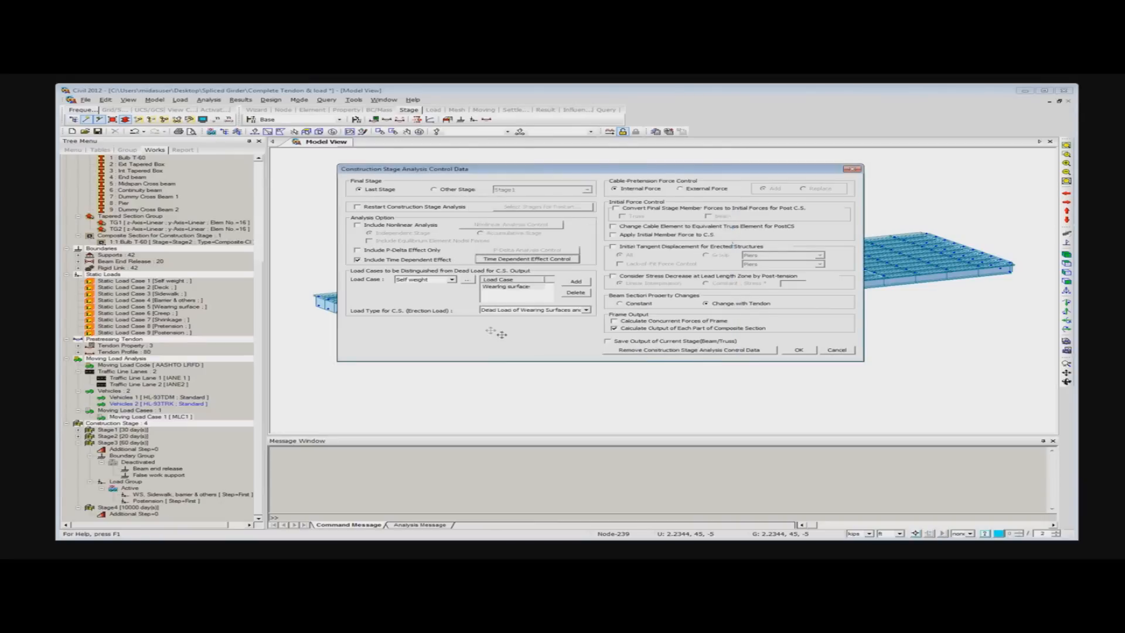
click(614, 248)
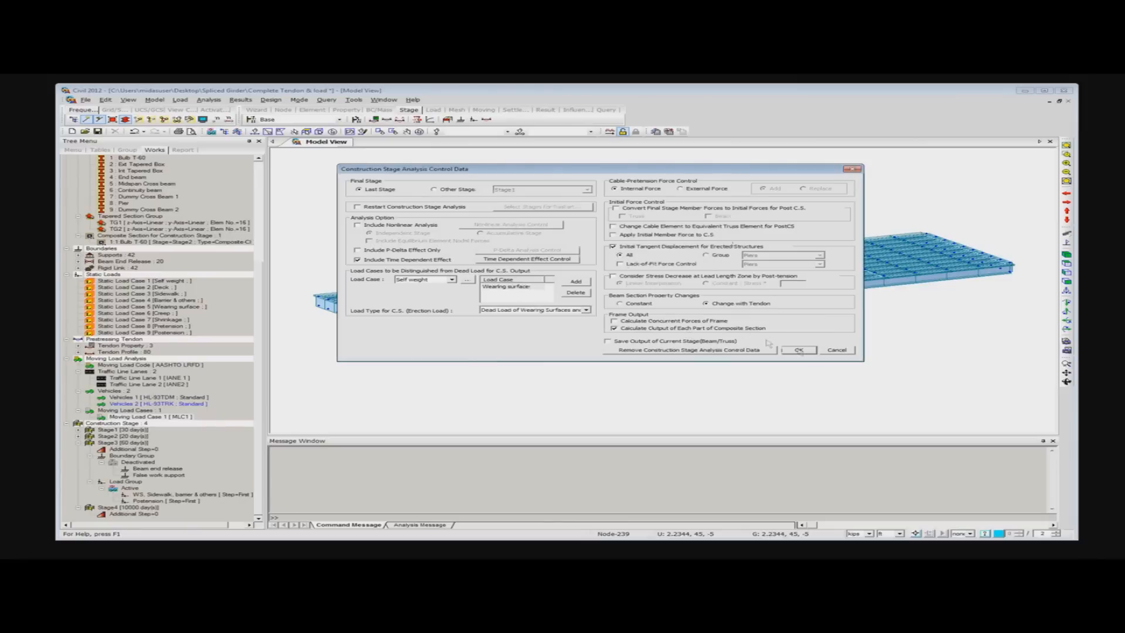
click(809, 351)
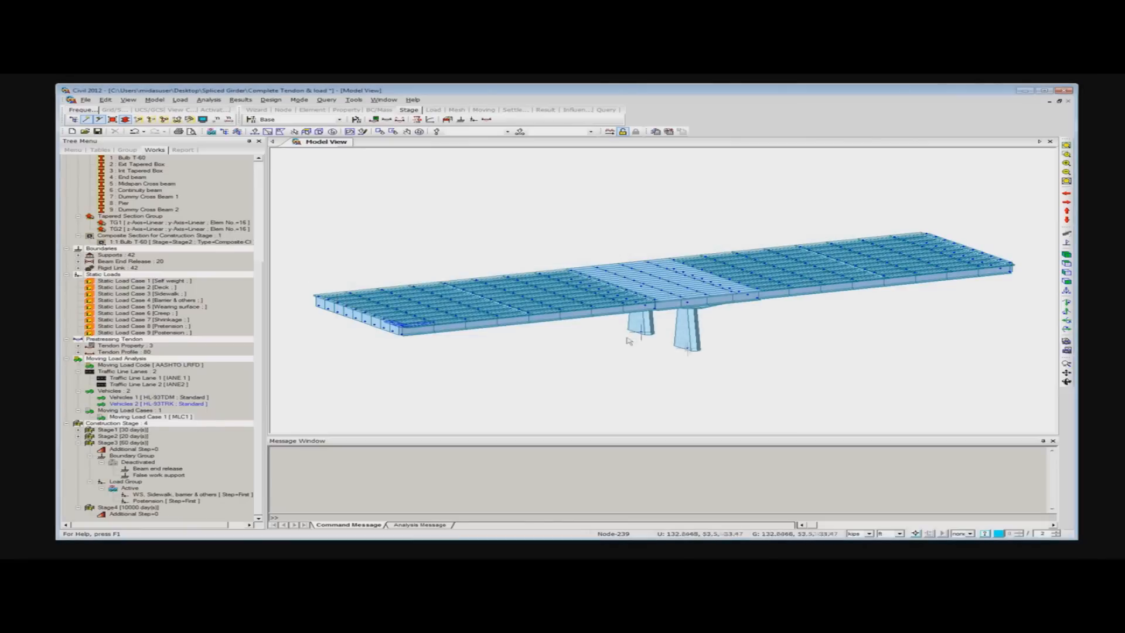
- Set the frame results in the moving load analysis control to Normal + Concurrent Force and perform the analysis
click(214, 102)
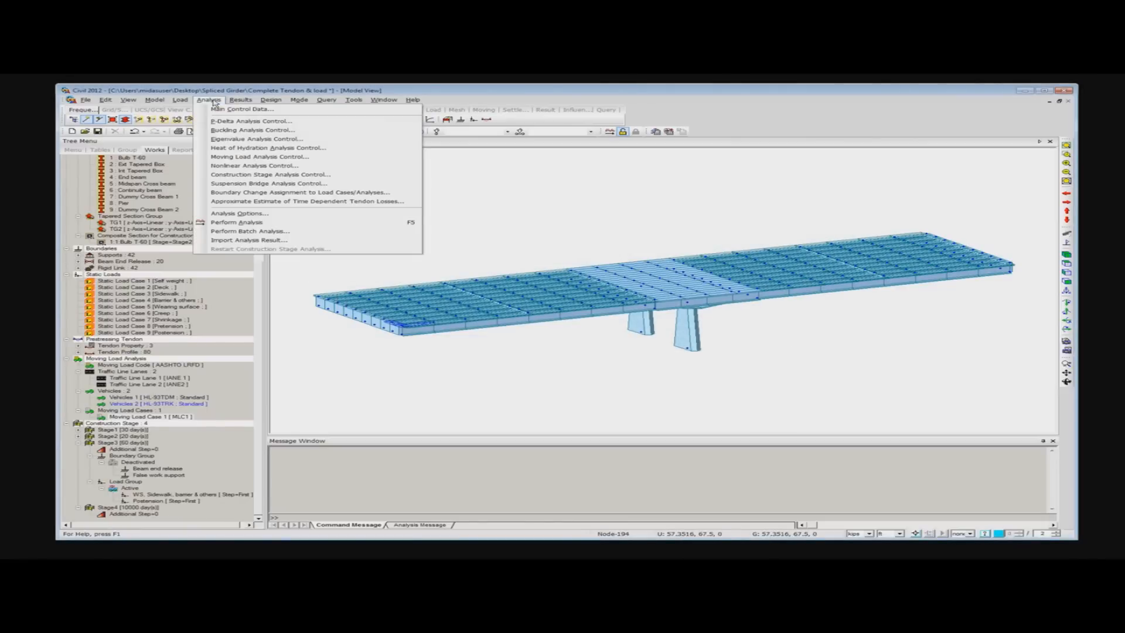
click(240, 159)
drag(0, 108, 554, 133)
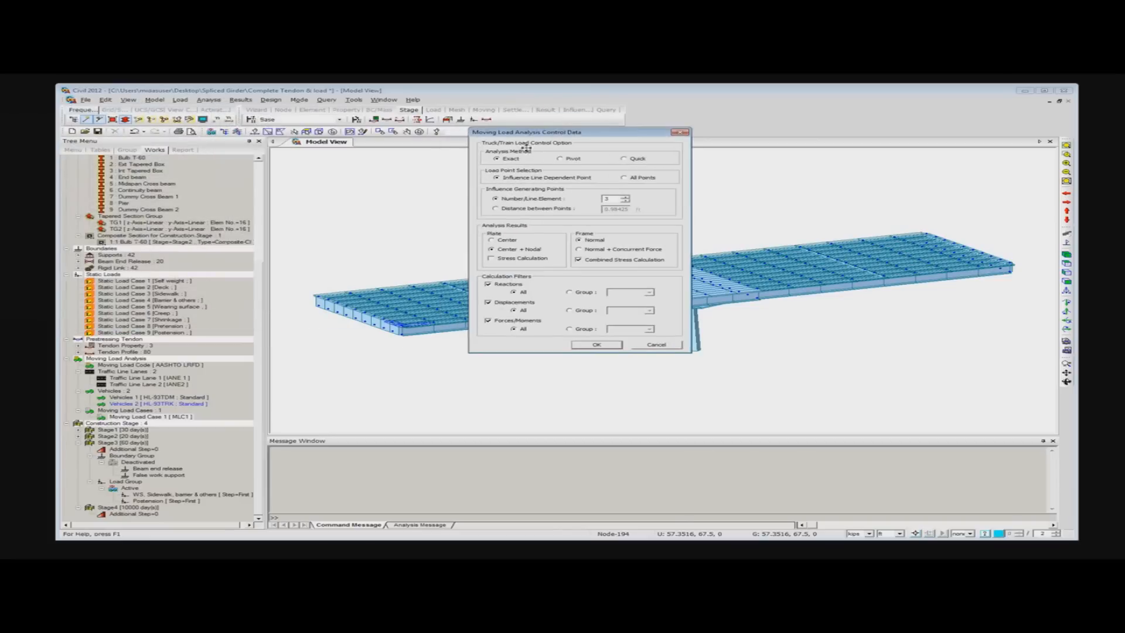
click(579, 250)
click(598, 345)
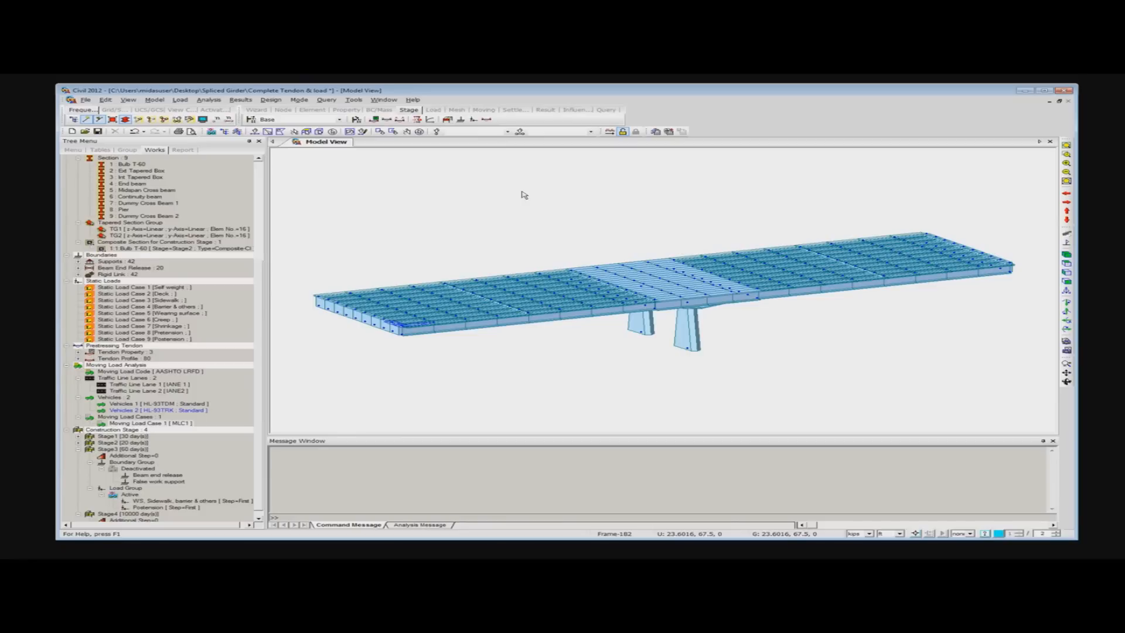
click(610, 132)
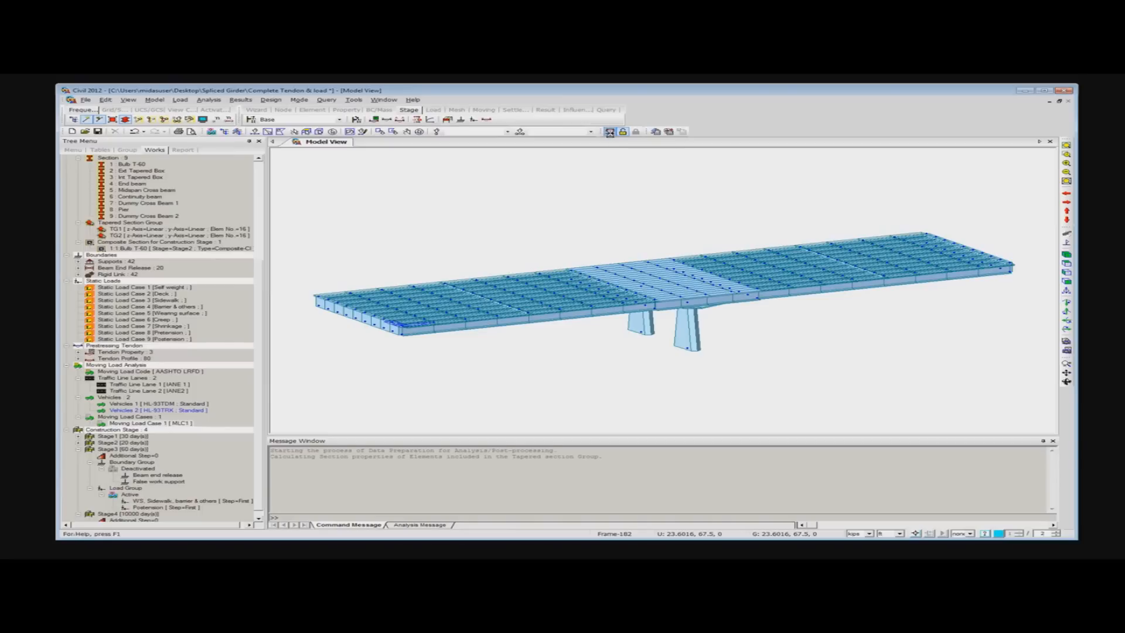
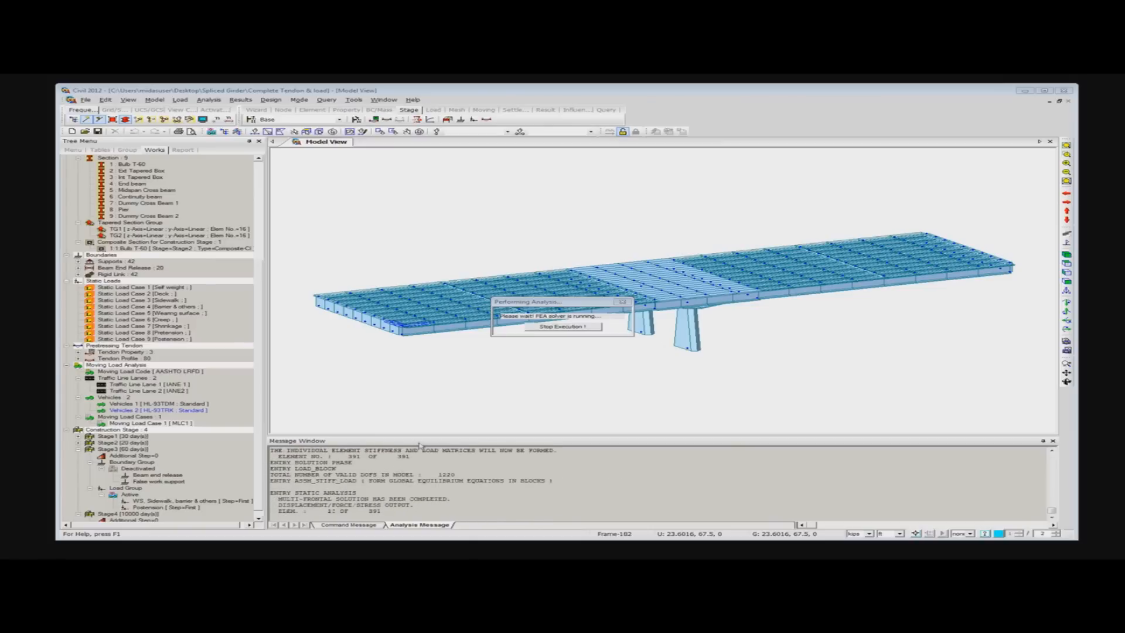
- Enlarge the message window to read the solver messages and solution time, and shrink it back to give the model view more room
drag(418, 436, 417, 289)
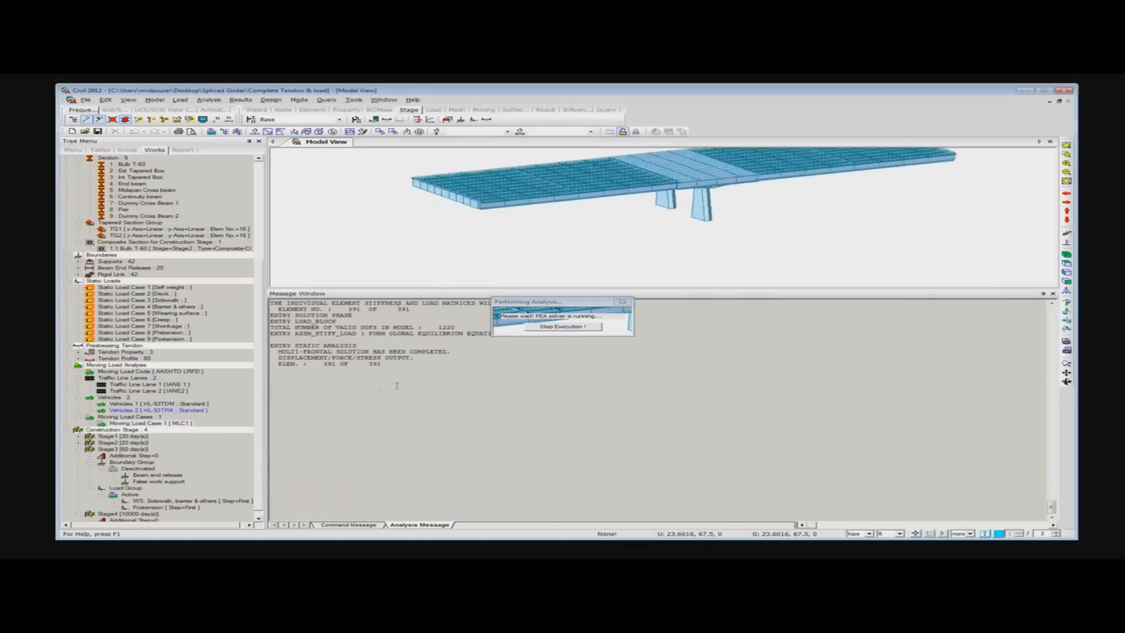
drag(587, 302, 674, 242)
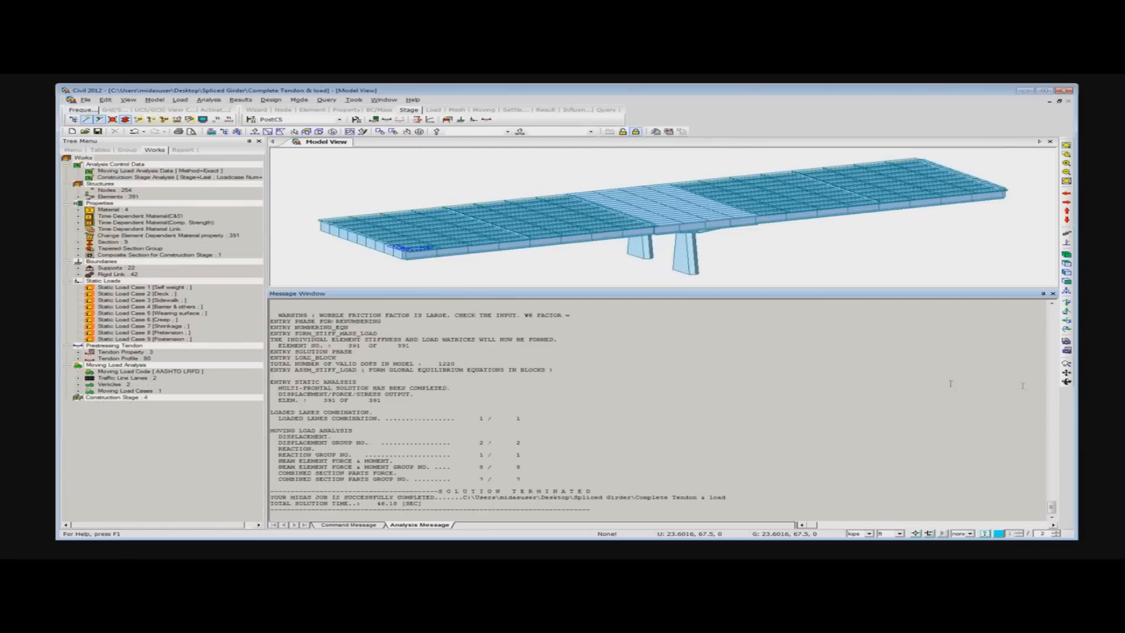
drag(844, 291, 821, 406)
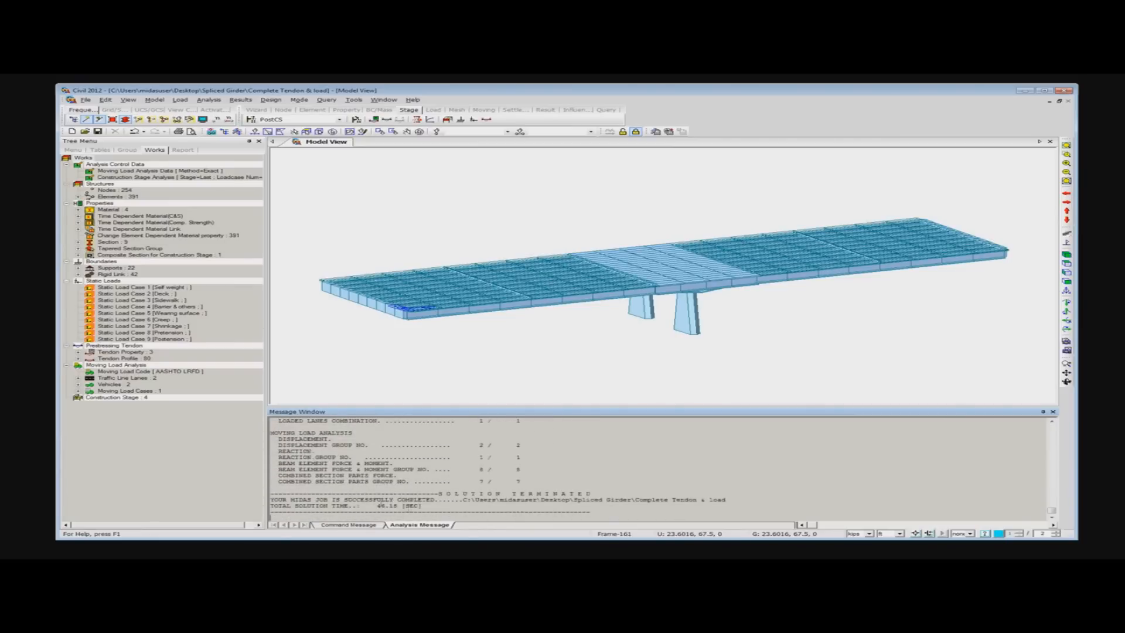
drag(376, 505, 390, 505)
click(317, 208)
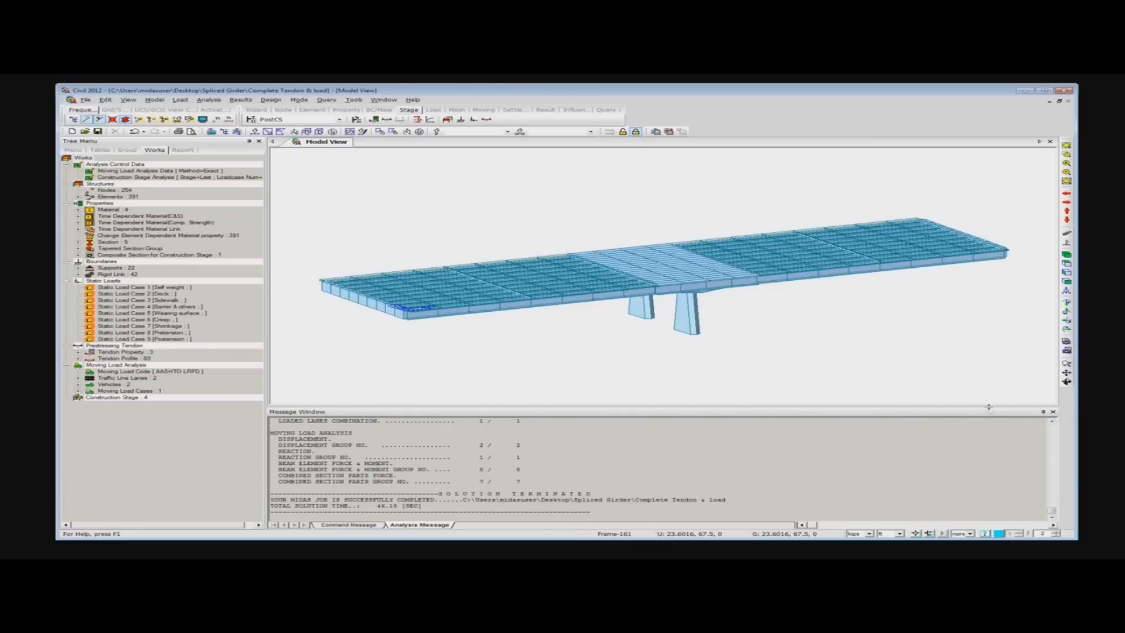
drag(990, 406, 990, 424)
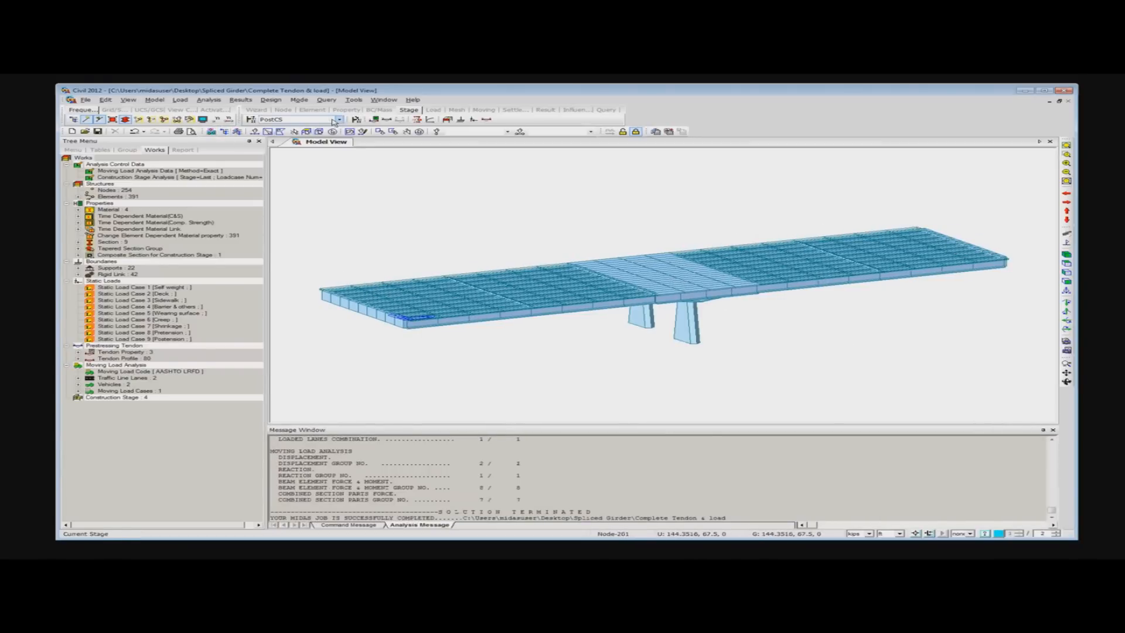
- Display the beam diagram of My for the Self weight load case with contour and legend
click(242, 100)
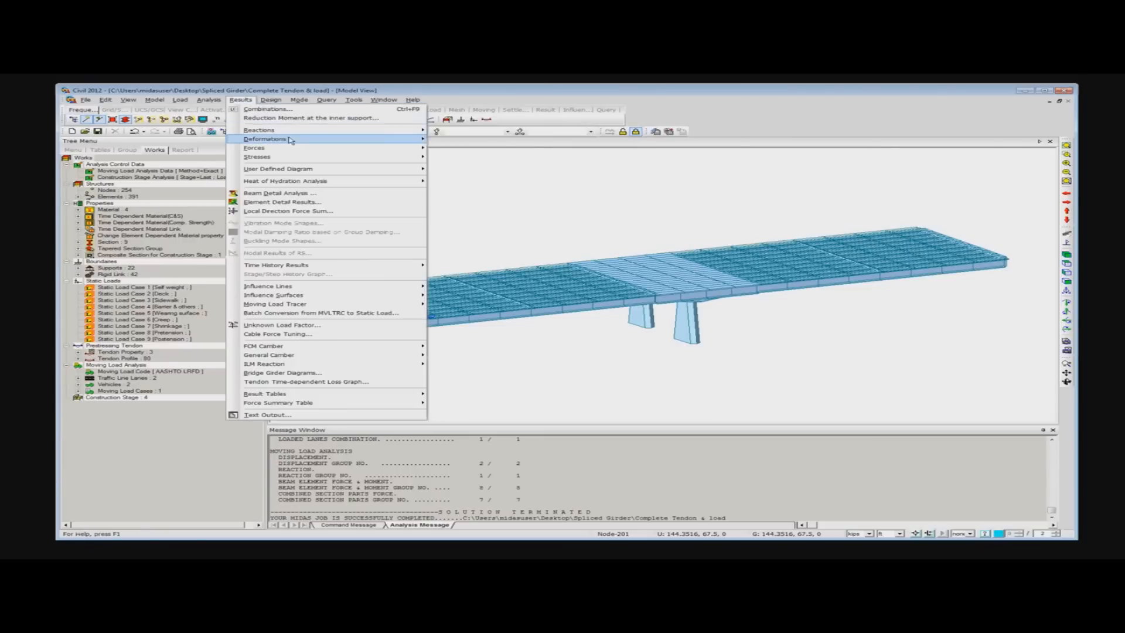
mouse_move(298, 150)
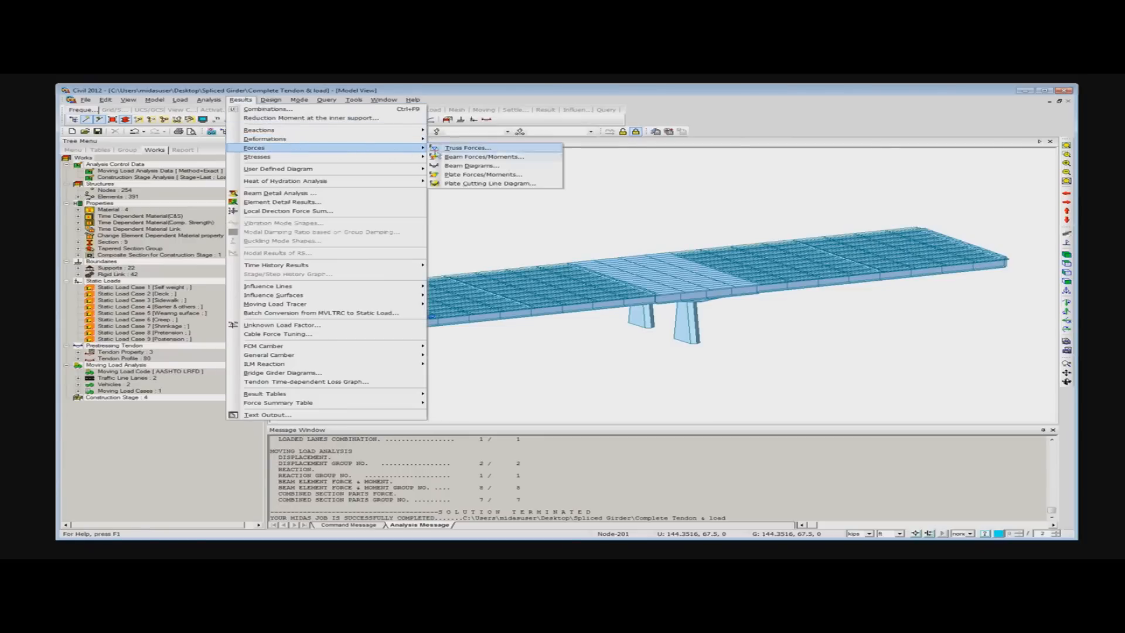
click(470, 167)
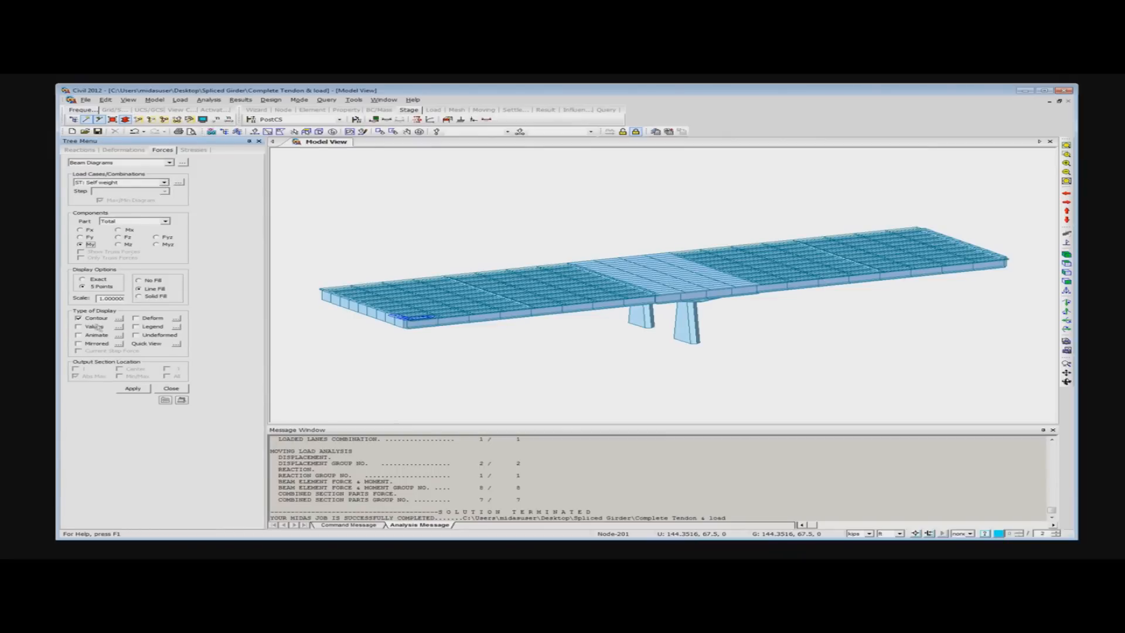
click(136, 327)
click(136, 389)
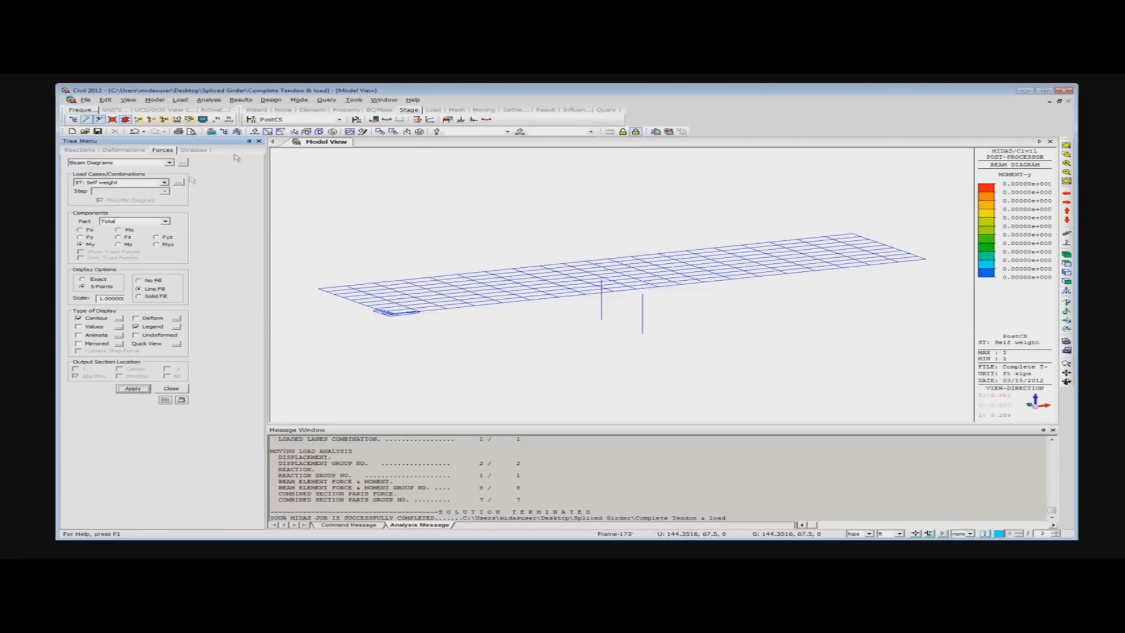
- Review the My beam diagrams for the Summation case across construction stages Stage1 to Stage4 and the Min/Max stage
click(293, 119)
click(283, 138)
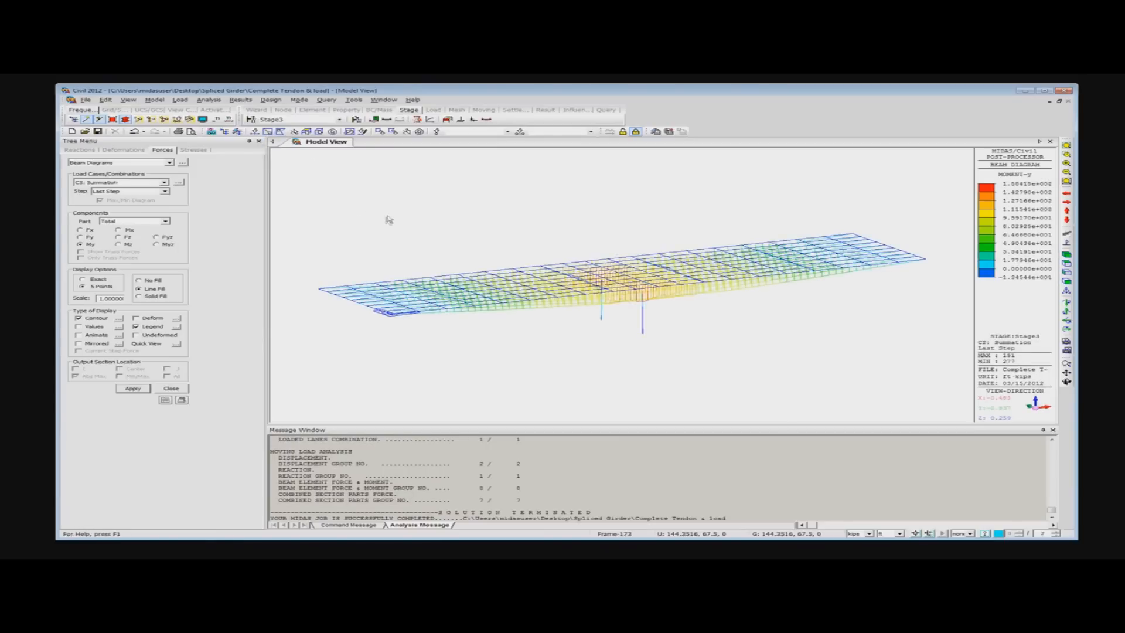
click(340, 120)
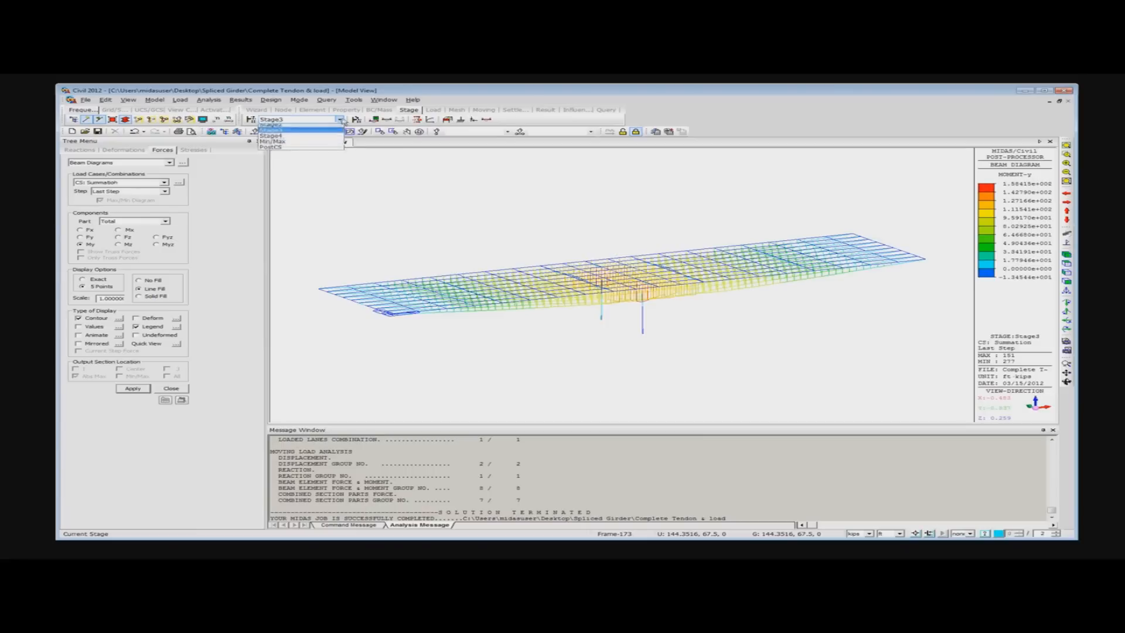
click(288, 132)
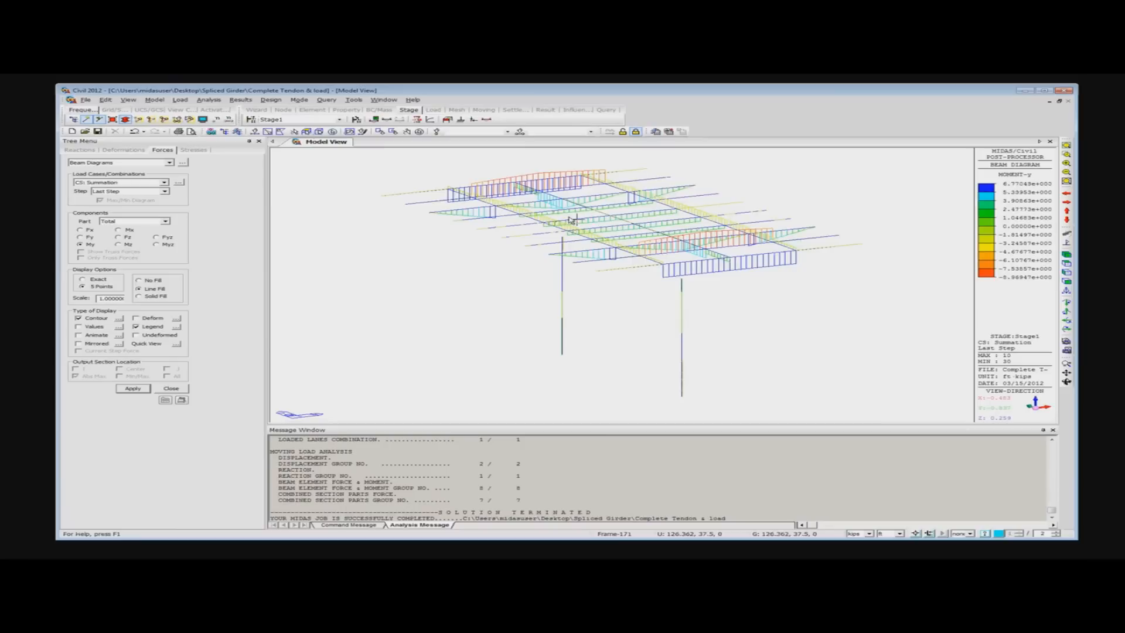
click(339, 120)
click(307, 134)
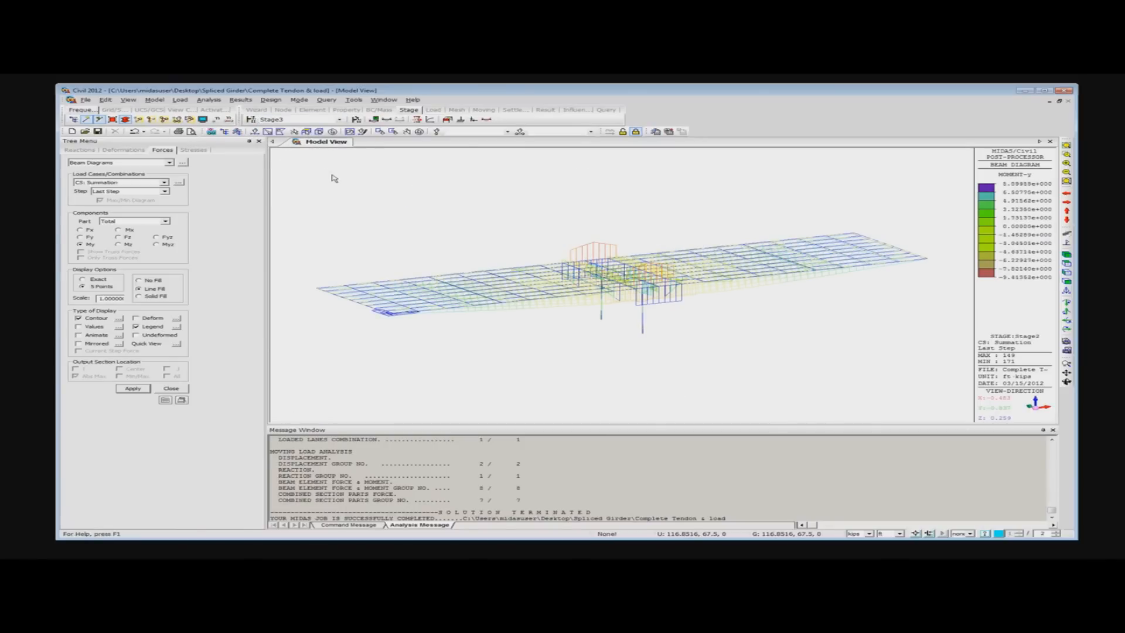
key(Down)
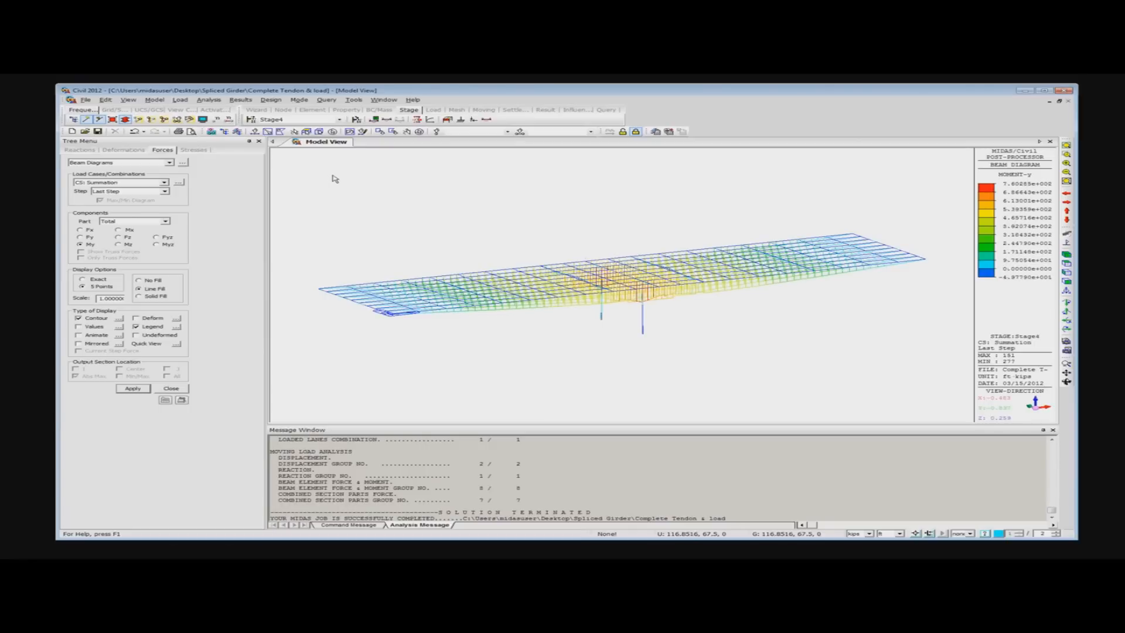
key(Down)
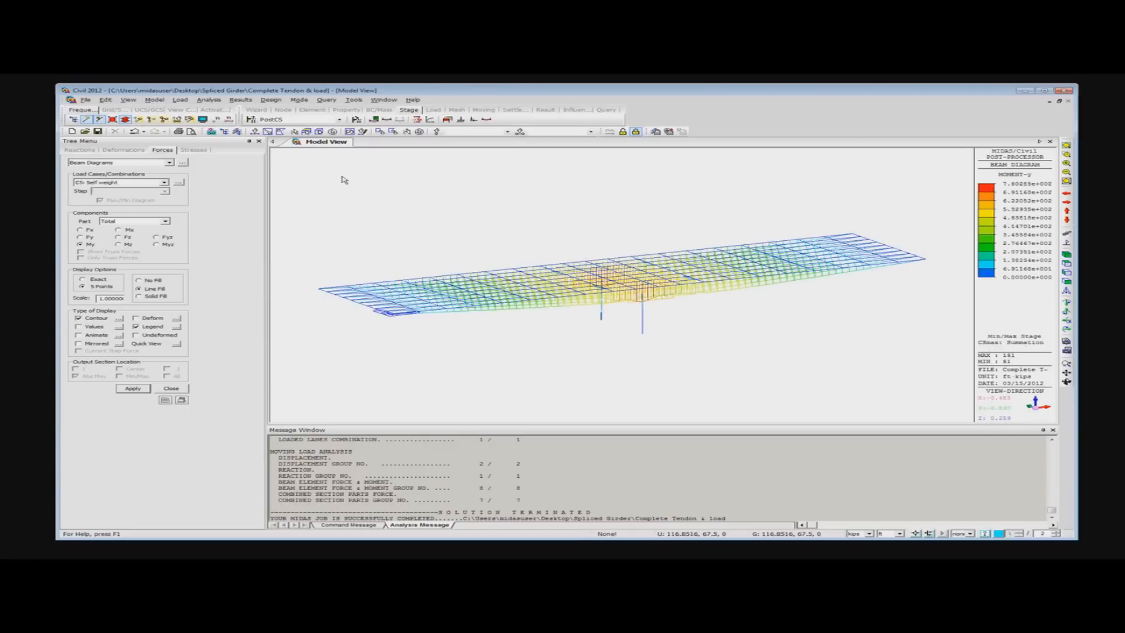
key(Down)
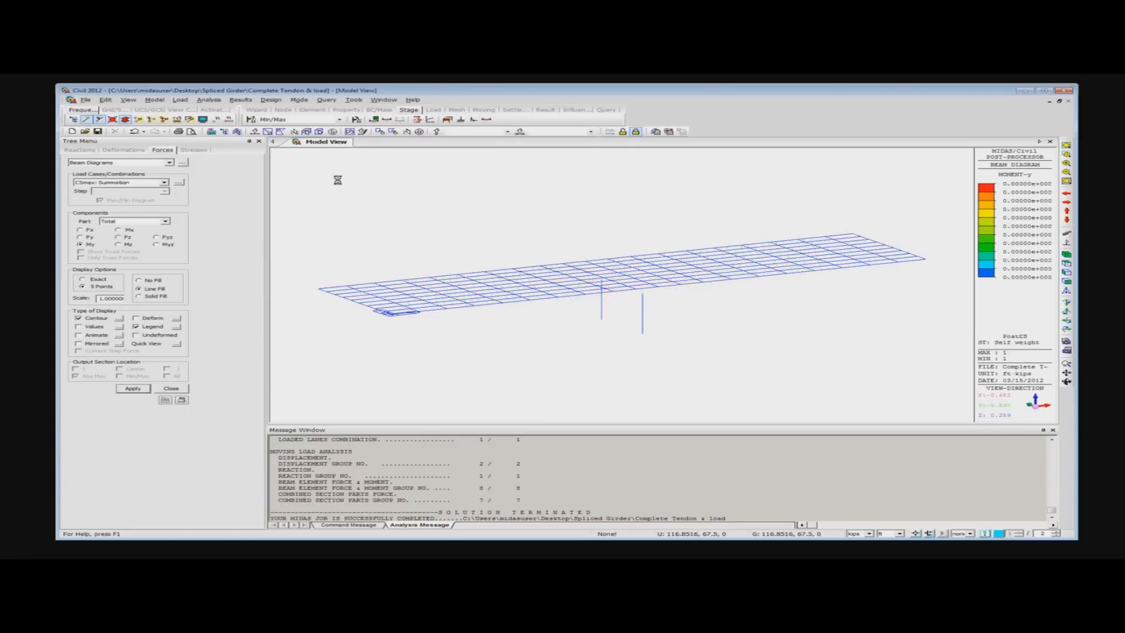
- Display the My beam diagram for CSmin: Creep Secondary and inspect it over the piers
click(164, 183)
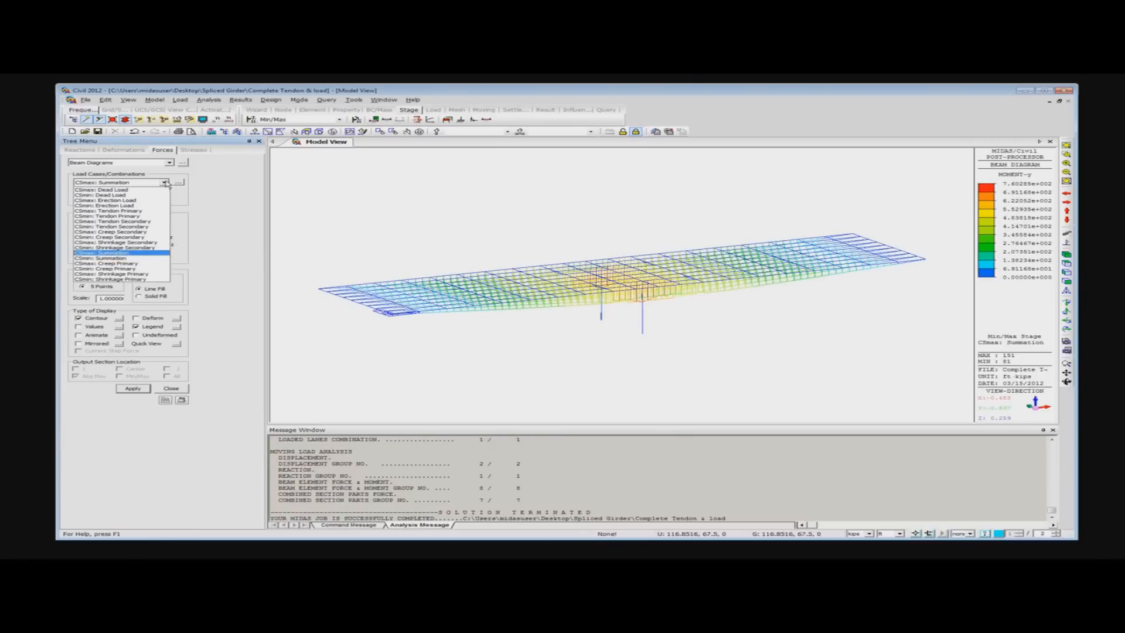
click(143, 237)
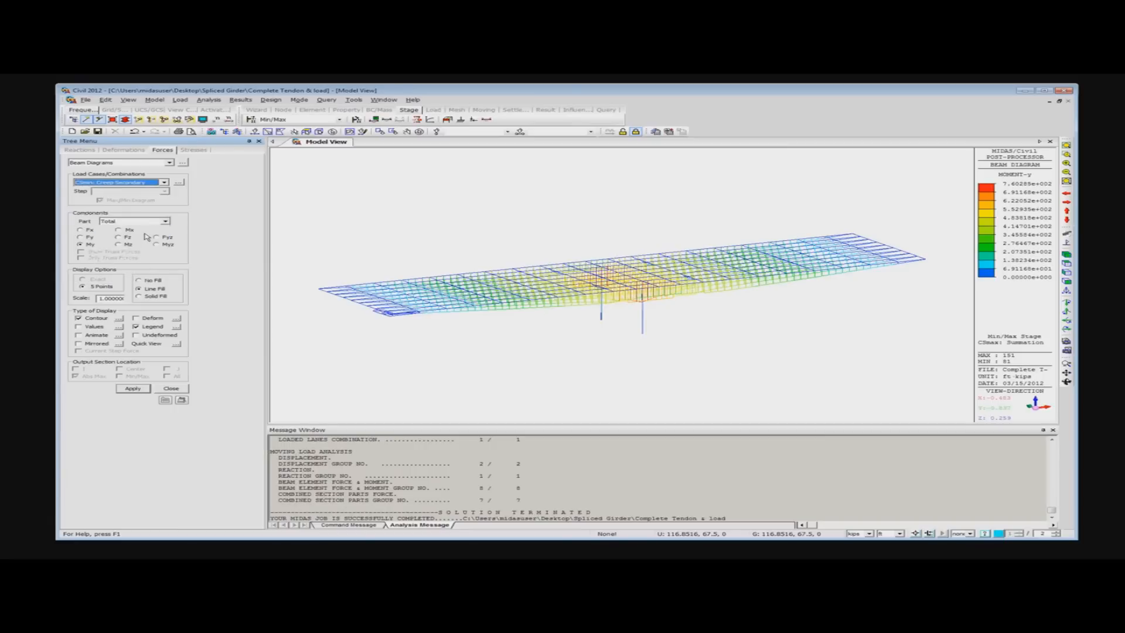
click(134, 389)
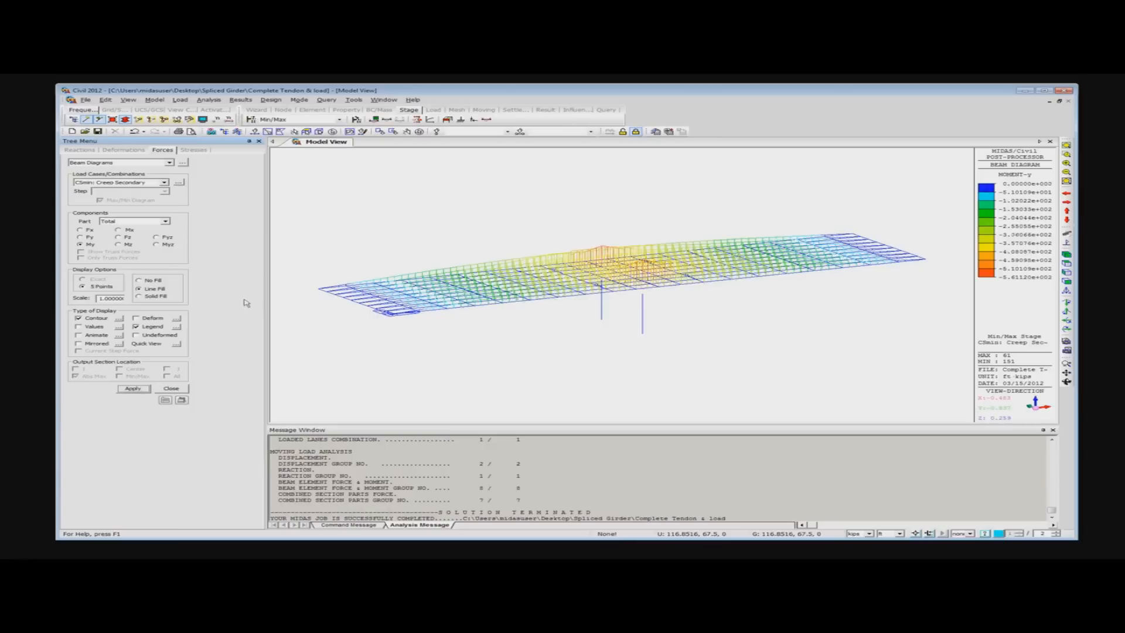
mouse_move(582, 256)
- Display the My beam diagrams for CSmax: Shrinkage Primary and for CSmax: Creep Secondary
click(165, 182)
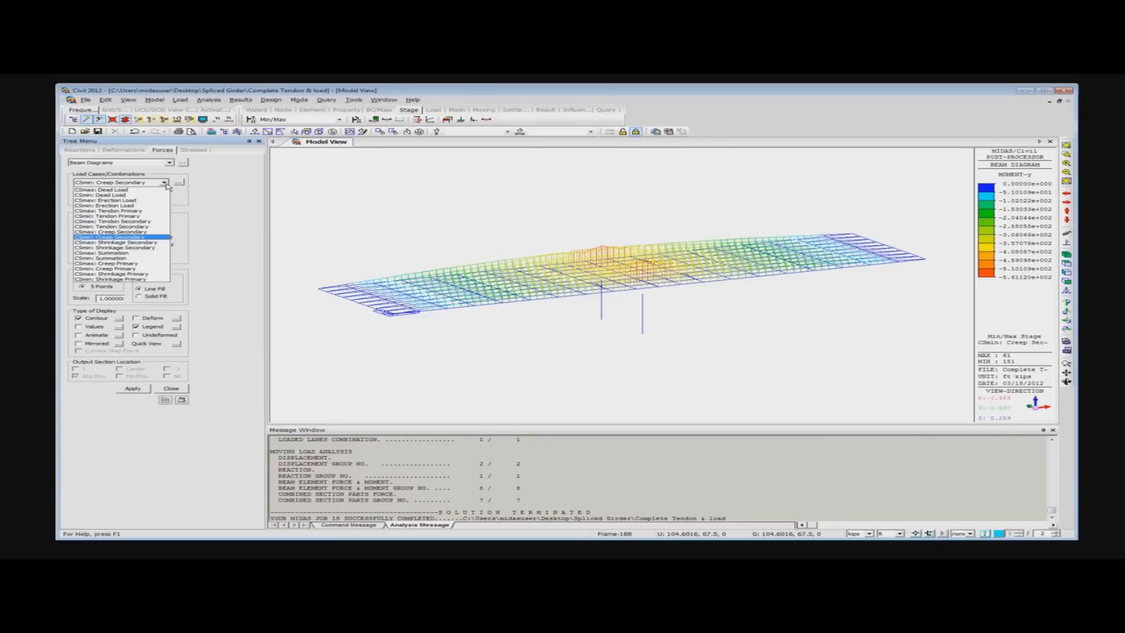
click(138, 274)
click(133, 389)
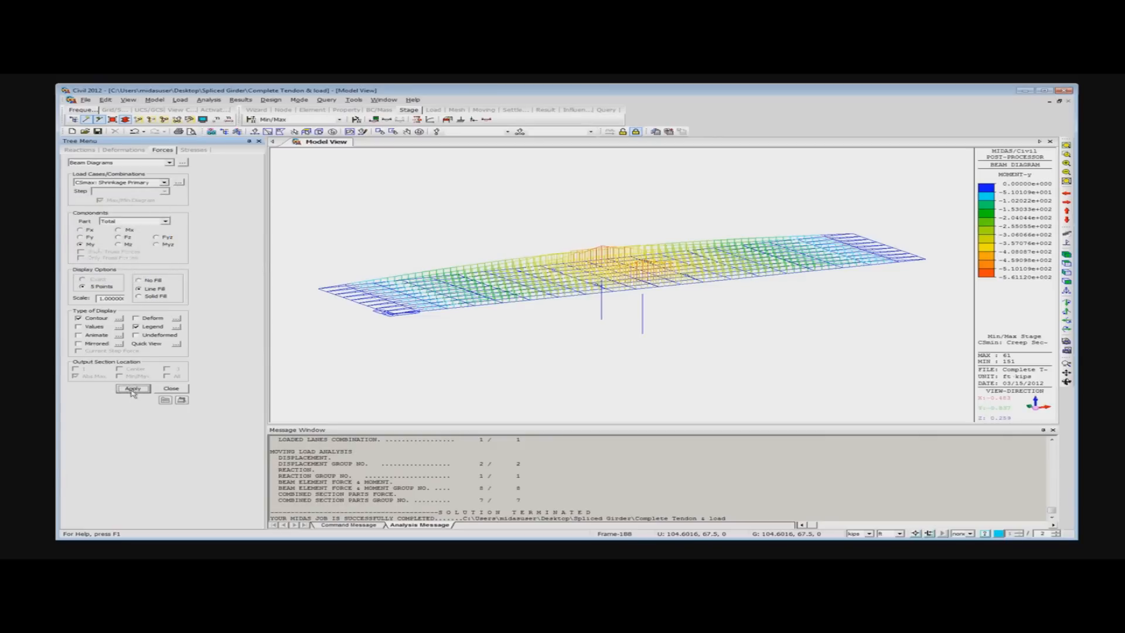
click(165, 183)
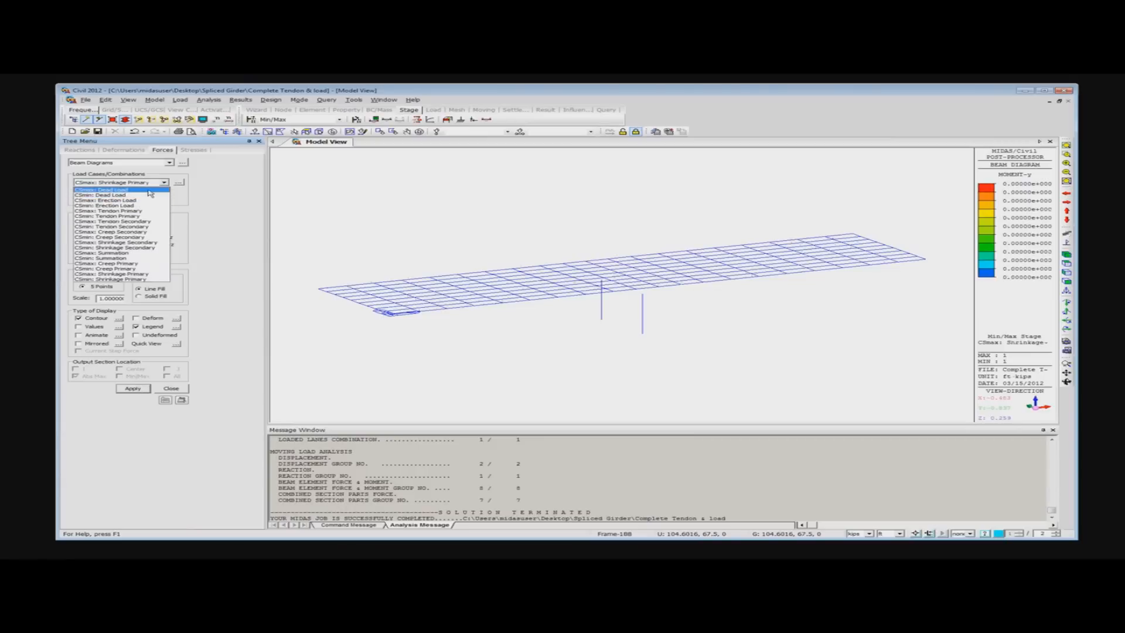
click(152, 232)
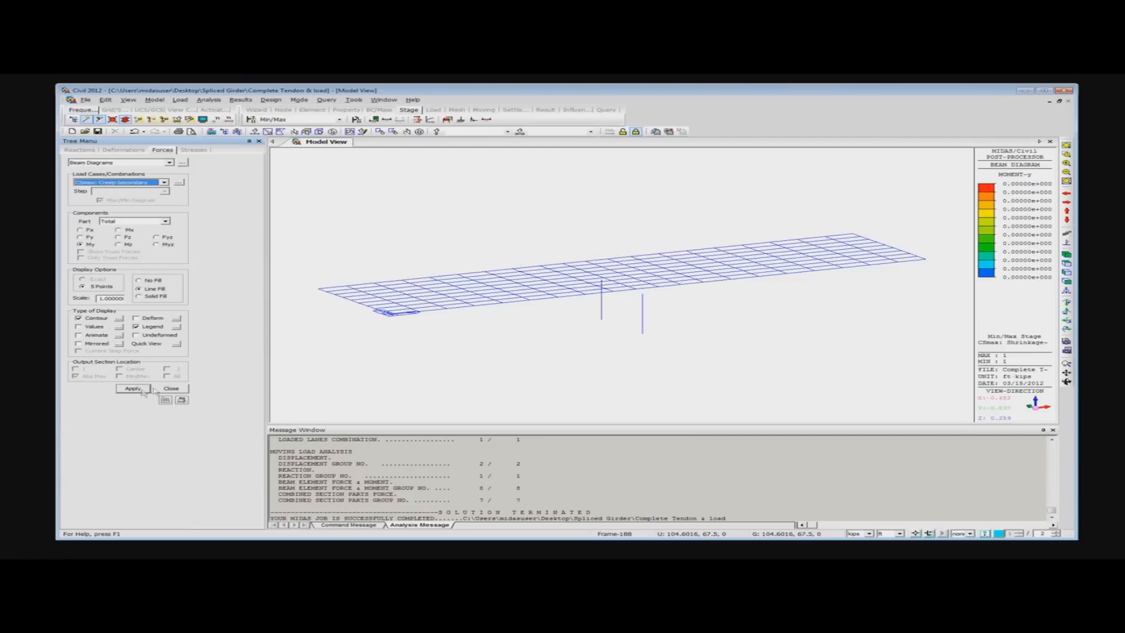
click(129, 390)
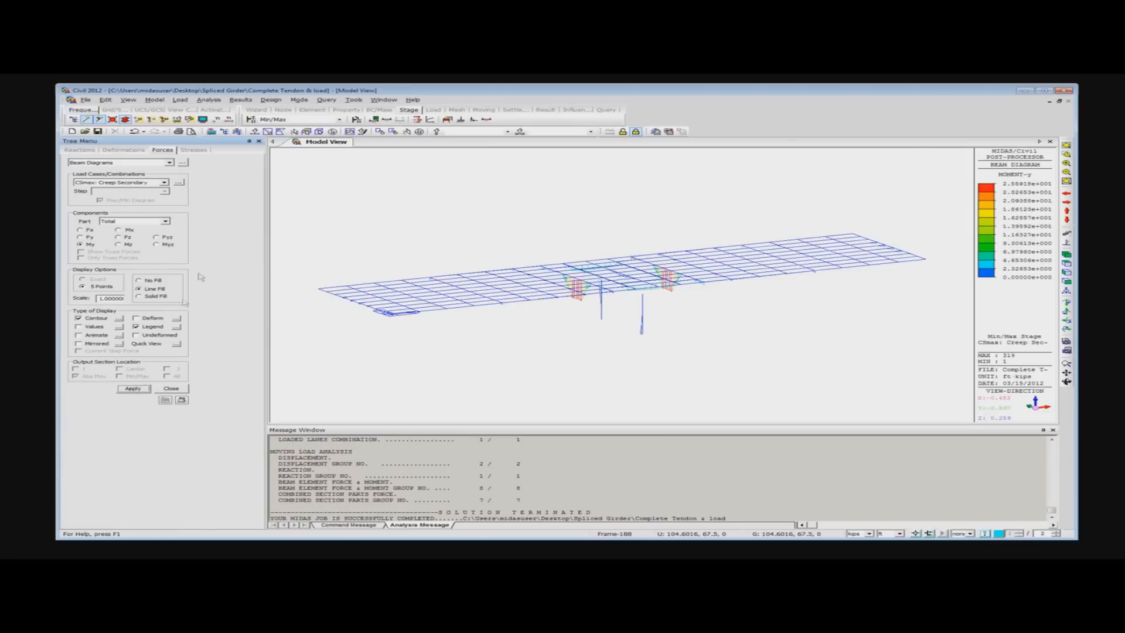
- Open the beam force table for Dead Load, Creep Primary and Creep Secondary, adding the last steps of Stage3 and Stage4 to the Min/Max results
click(184, 164)
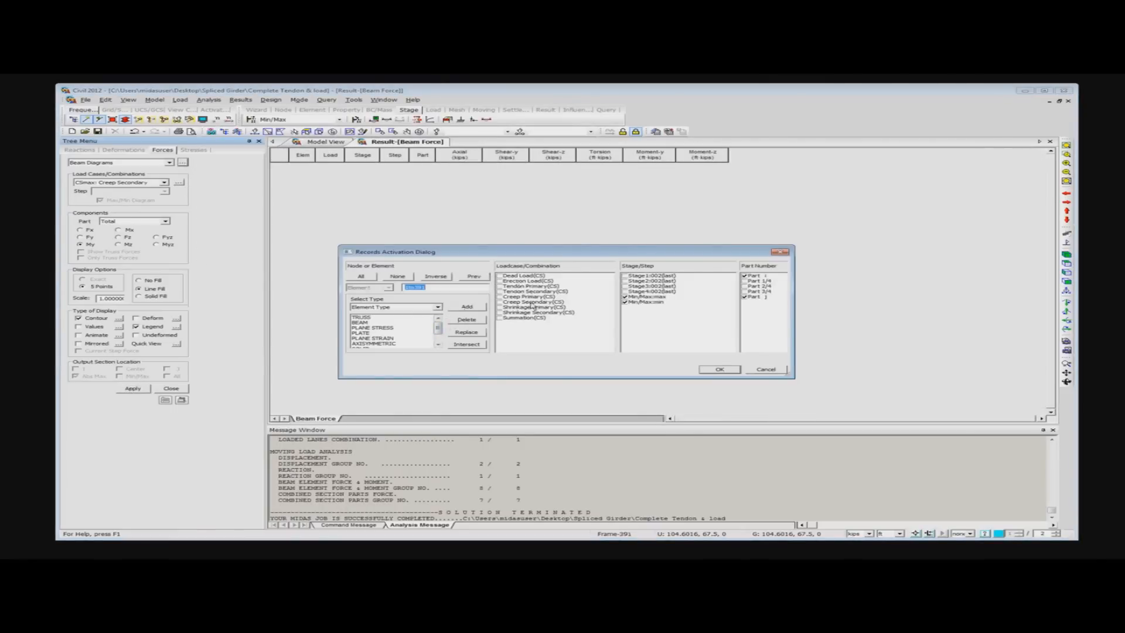
click(500, 297)
click(500, 303)
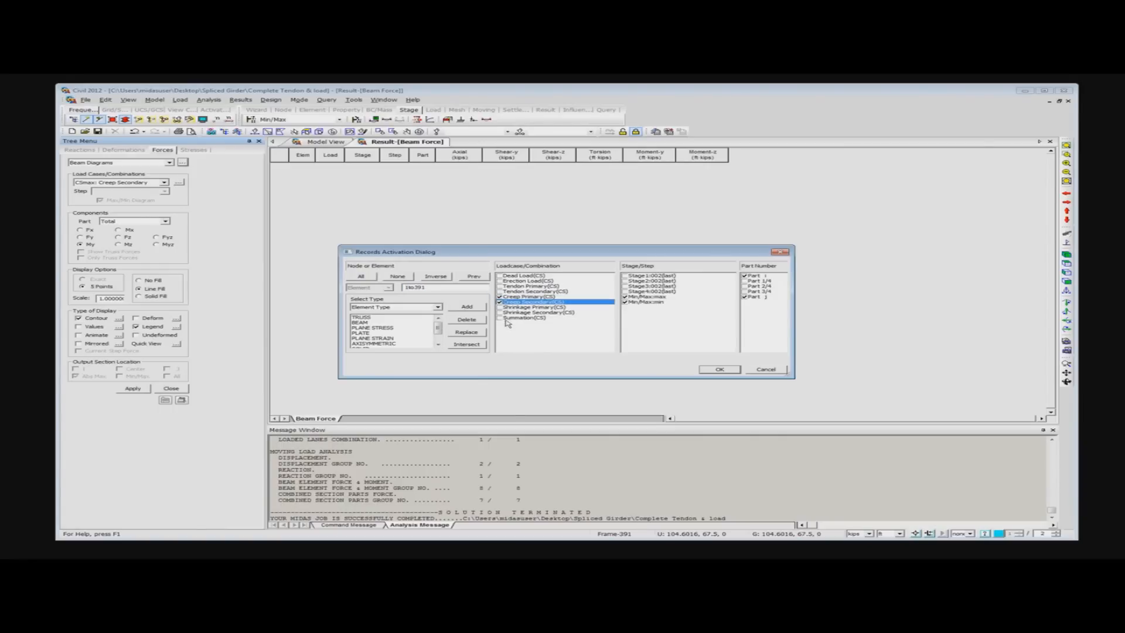
click(500, 276)
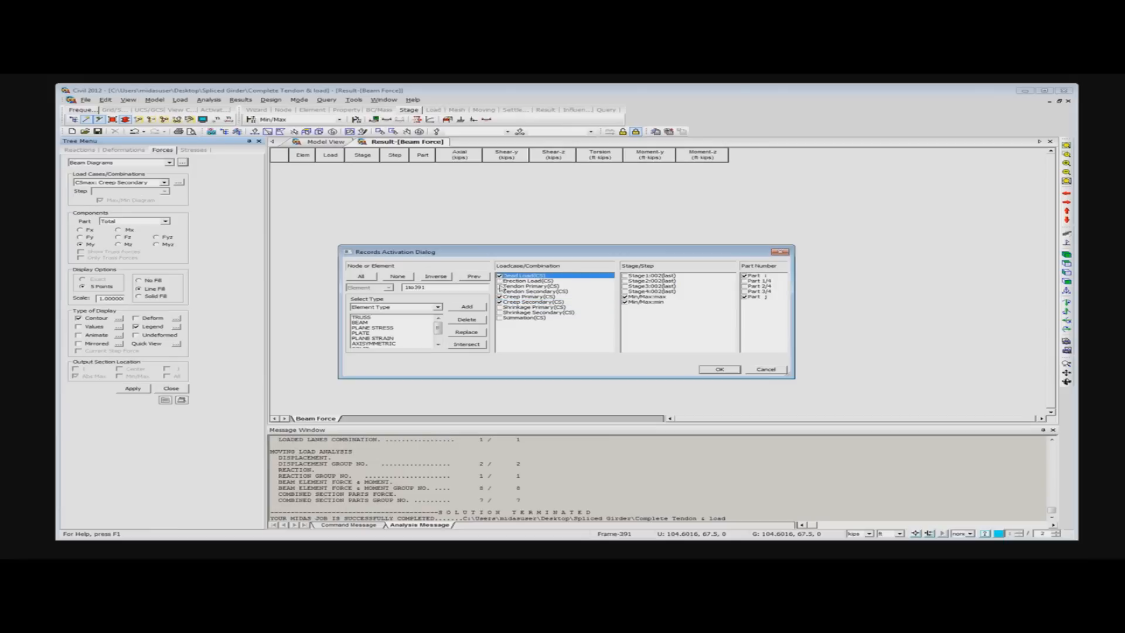
click(625, 291)
click(625, 286)
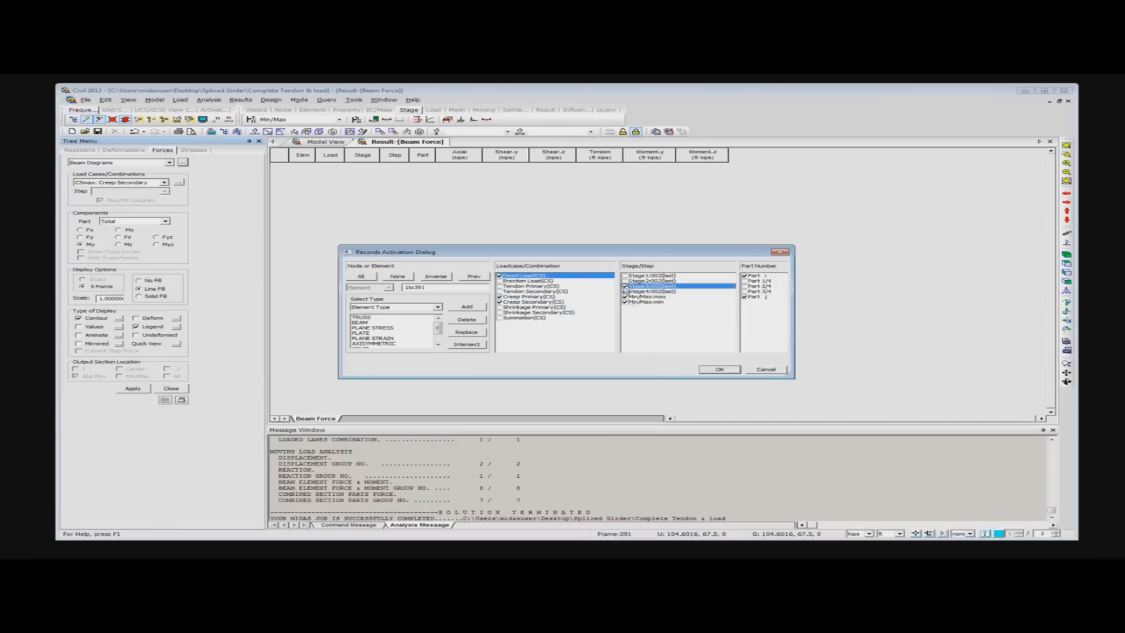
click(719, 370)
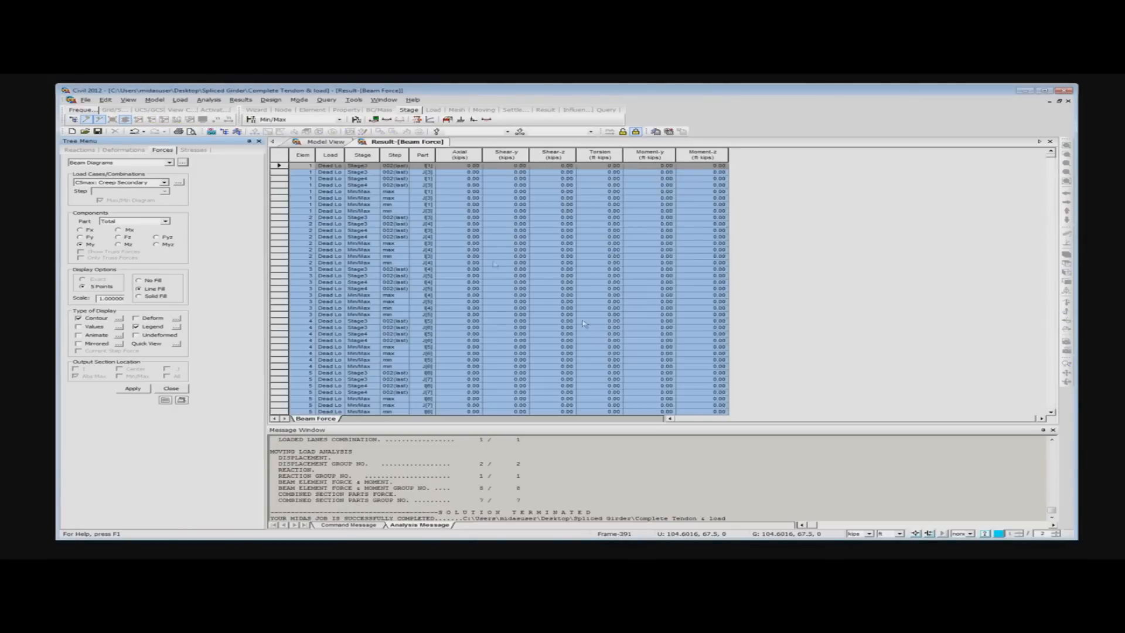
- Examine the Creep Secondary records in the beam force table and switch the units to in for length and tonf for force
scroll(596, 257, down, 20)
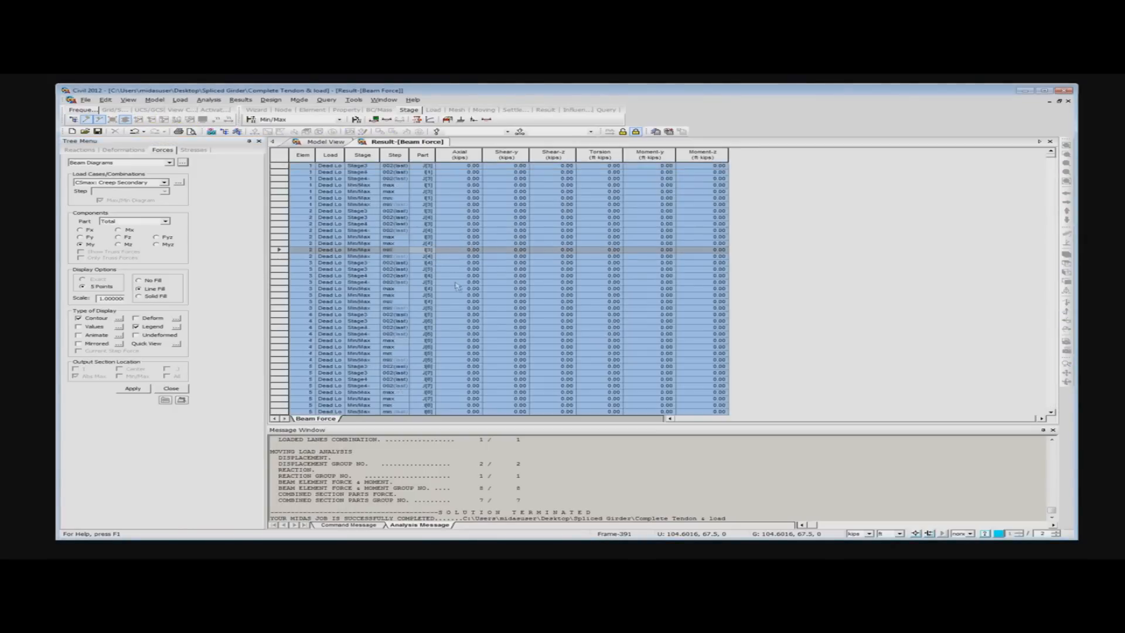
scroll(484, 312, down, 13)
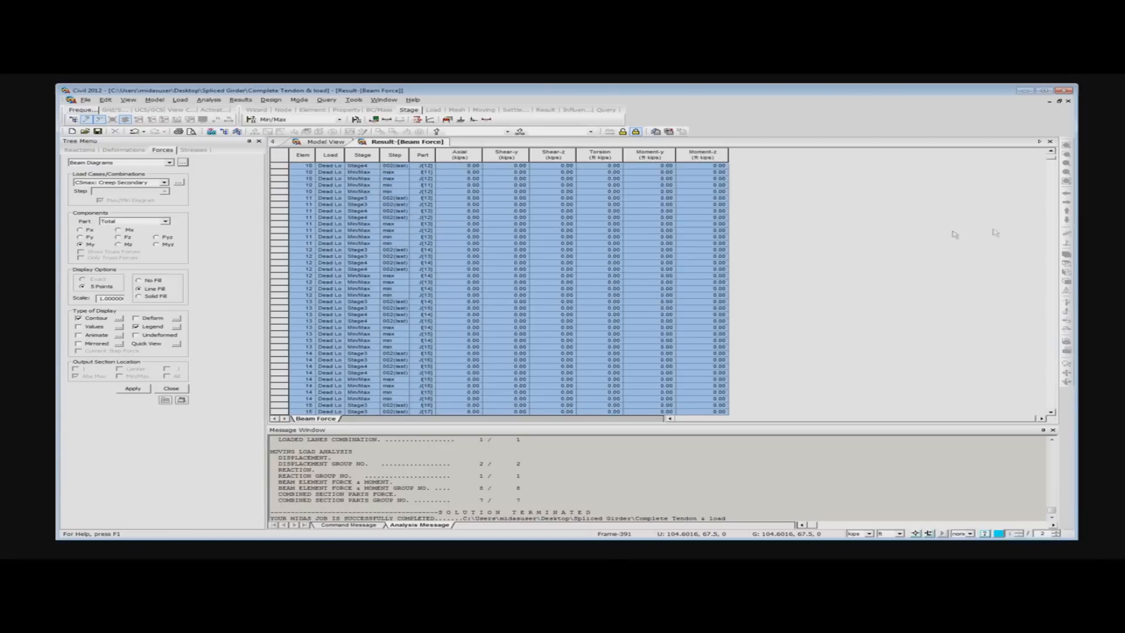
drag(1050, 164, 1105, 391)
scroll(664, 296, down, 7)
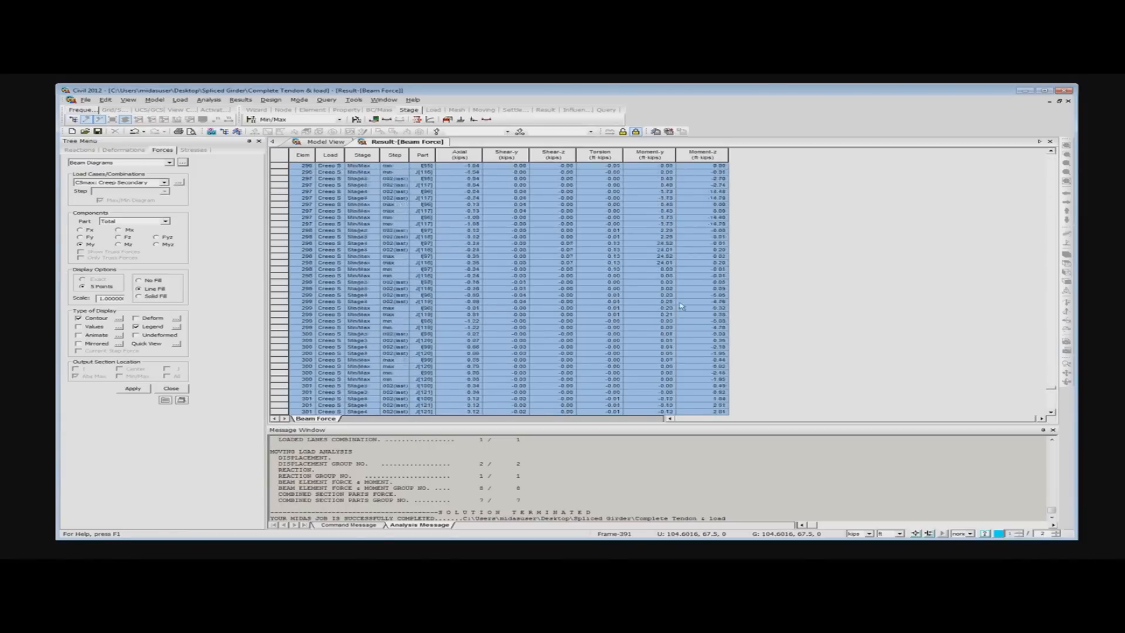
scroll(664, 296, down, 10)
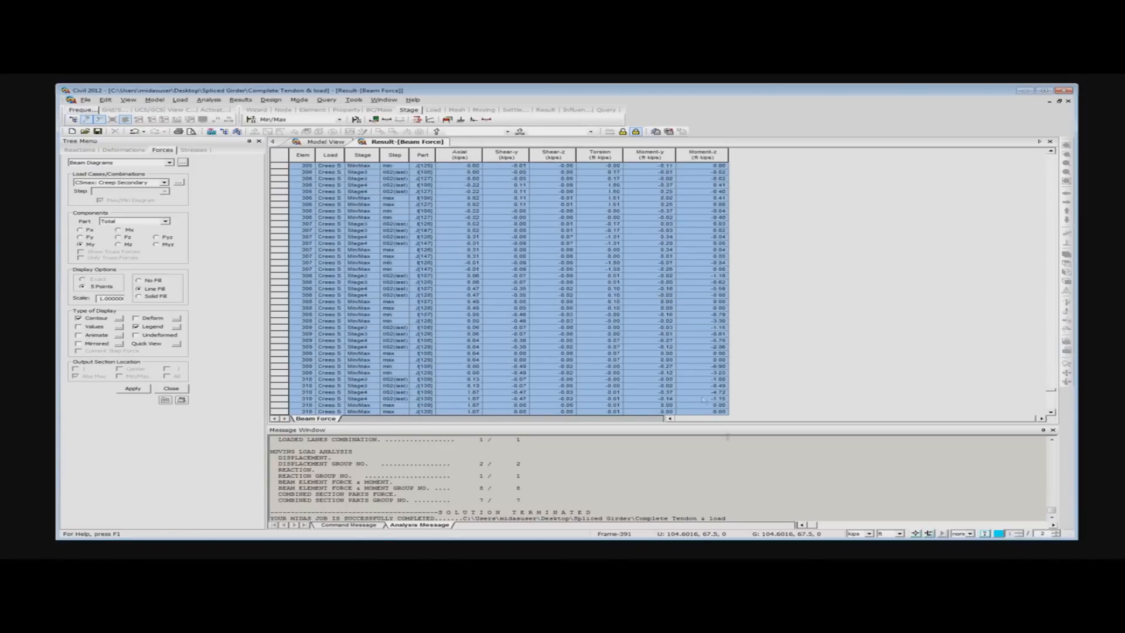
click(899, 533)
click(887, 520)
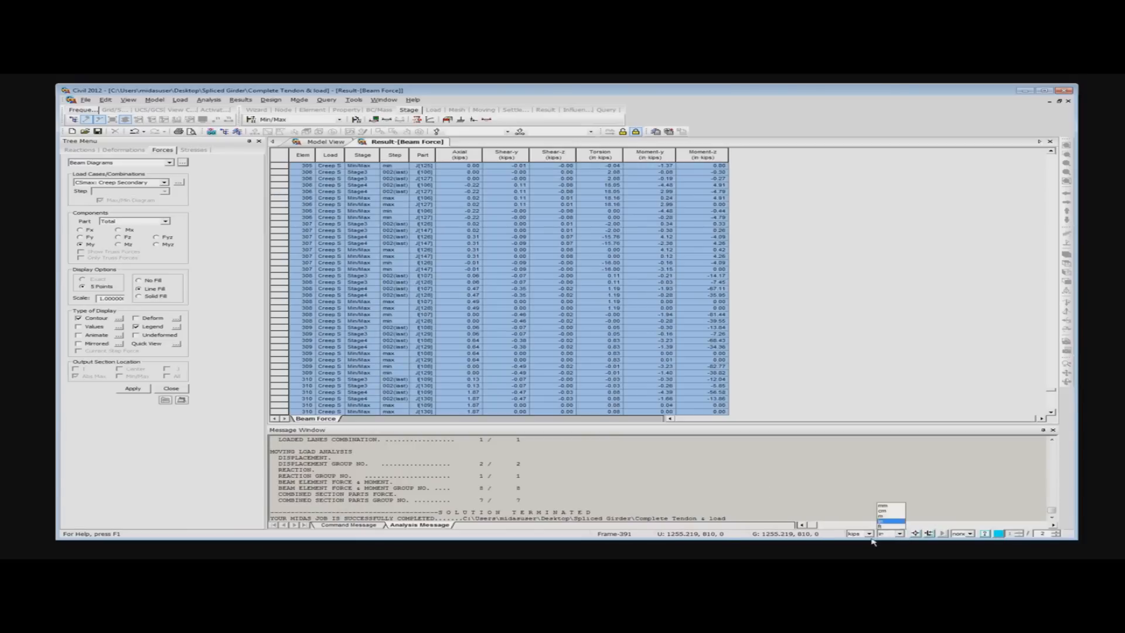
click(869, 534)
click(853, 520)
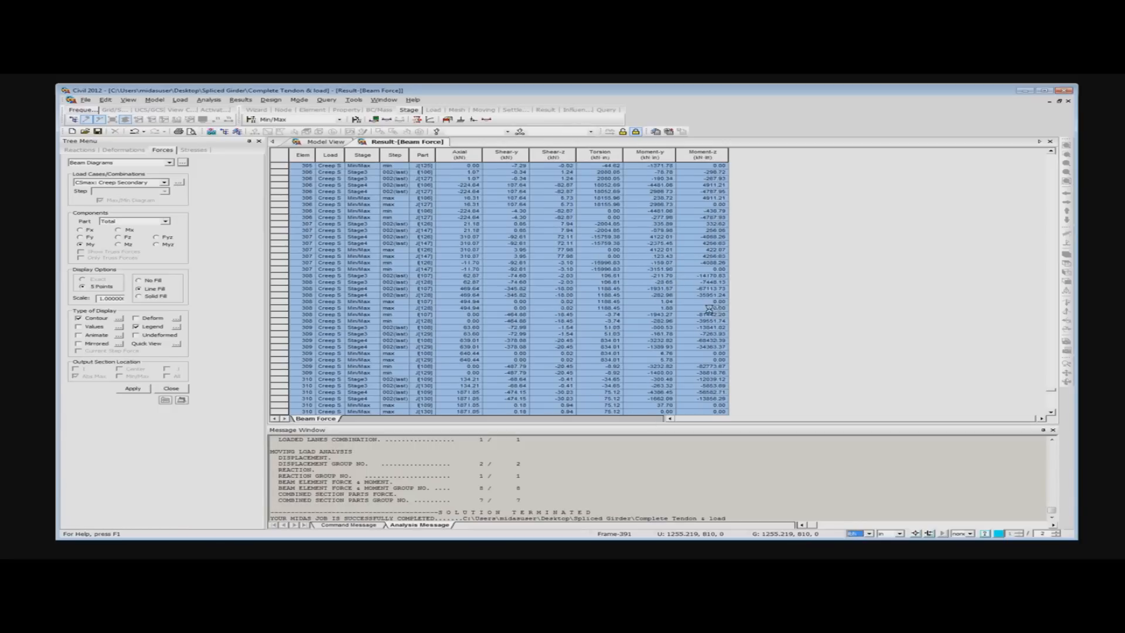
scroll(709, 312, up, 4)
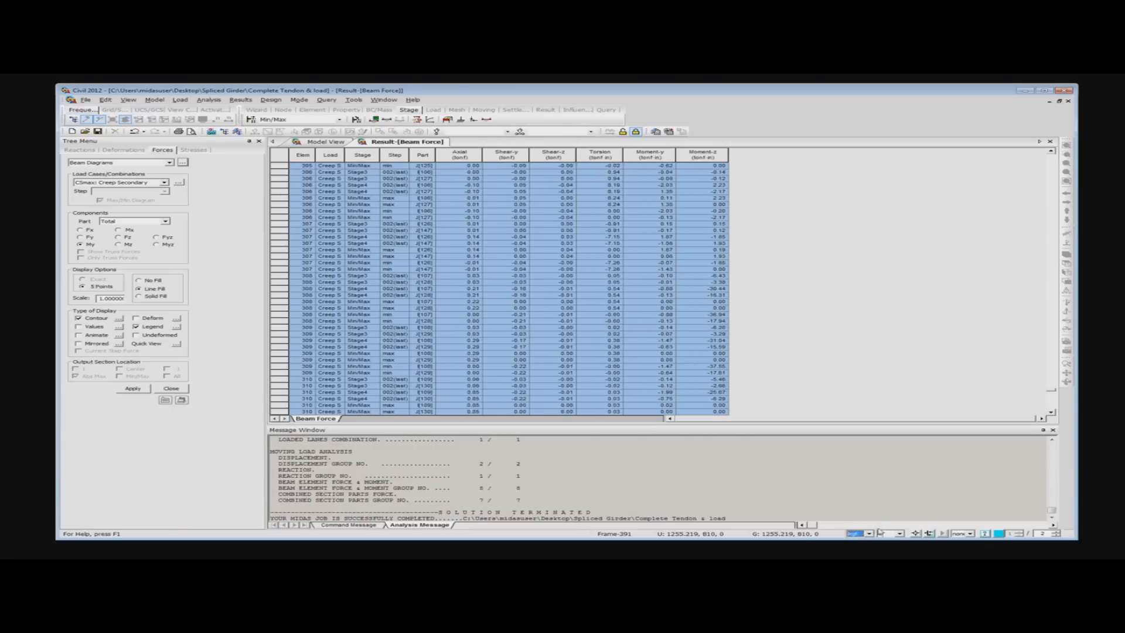
- Set the force unit to lbf for the beam force table
scroll(857, 531, up, 1)
click(869, 533)
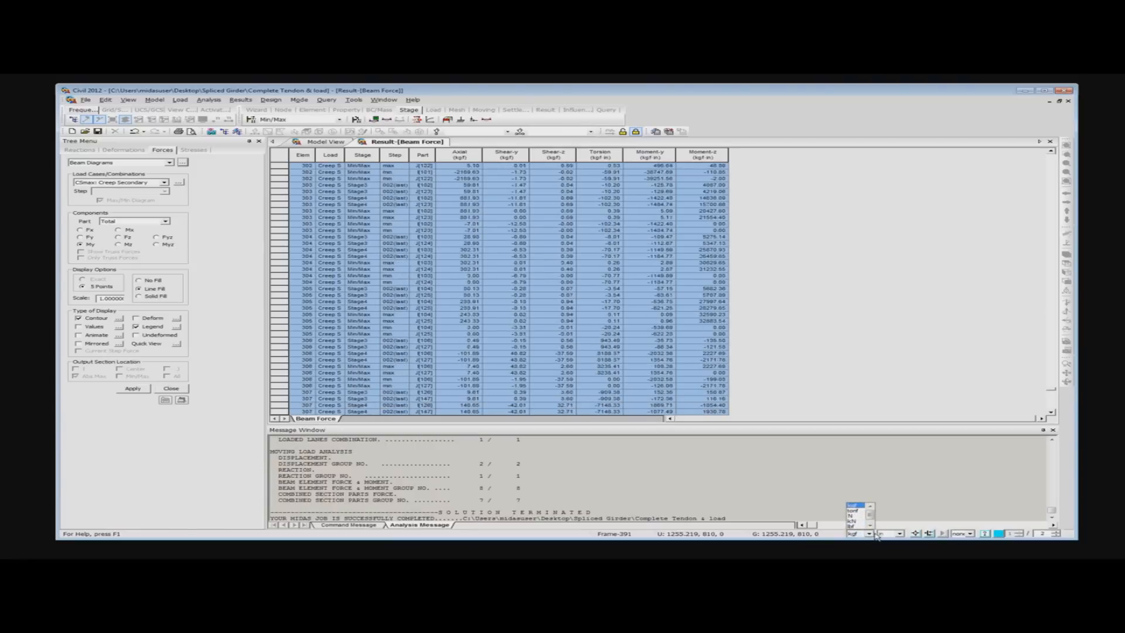
click(853, 526)
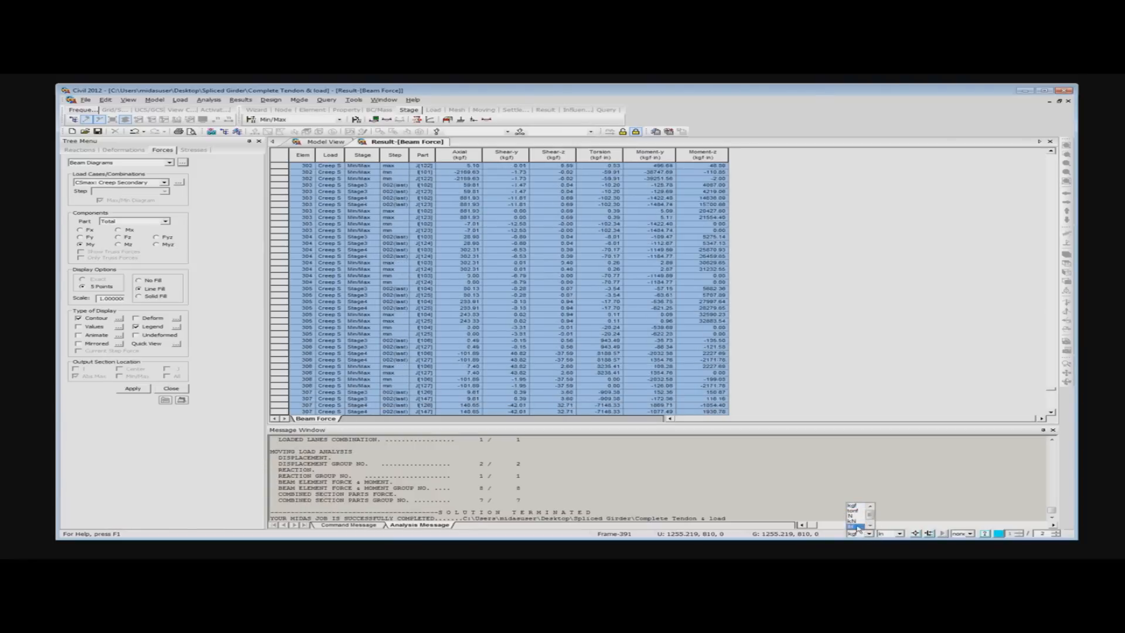
click(839, 378)
scroll(820, 380, up, 15)
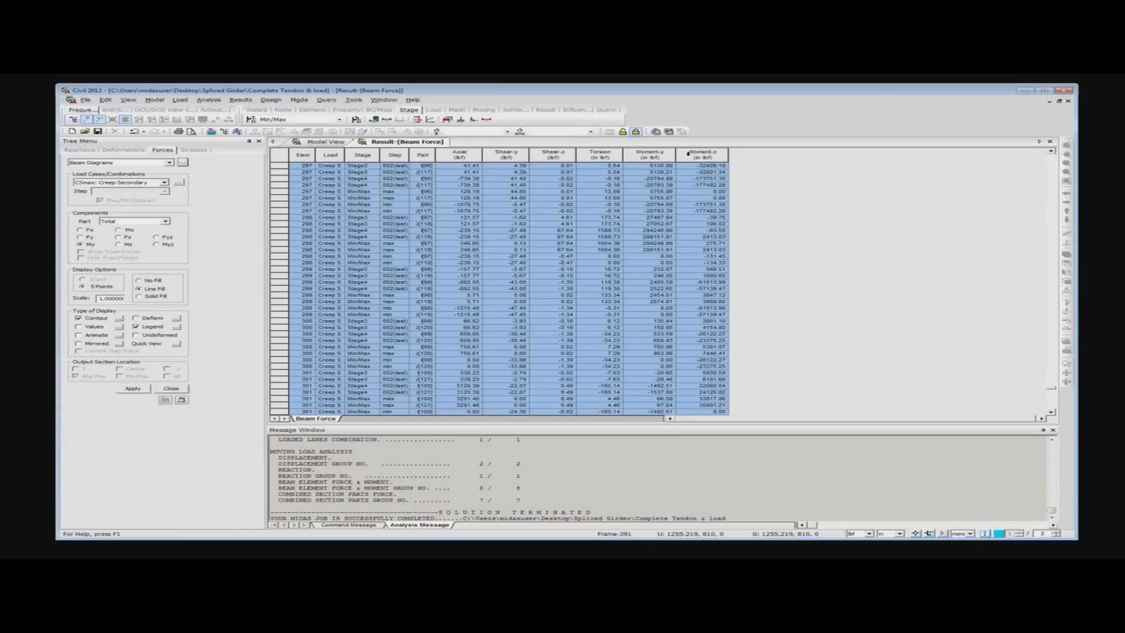
- Sort the beam force table in ascending order with Moment-z as the first sort key
right_click(650, 176)
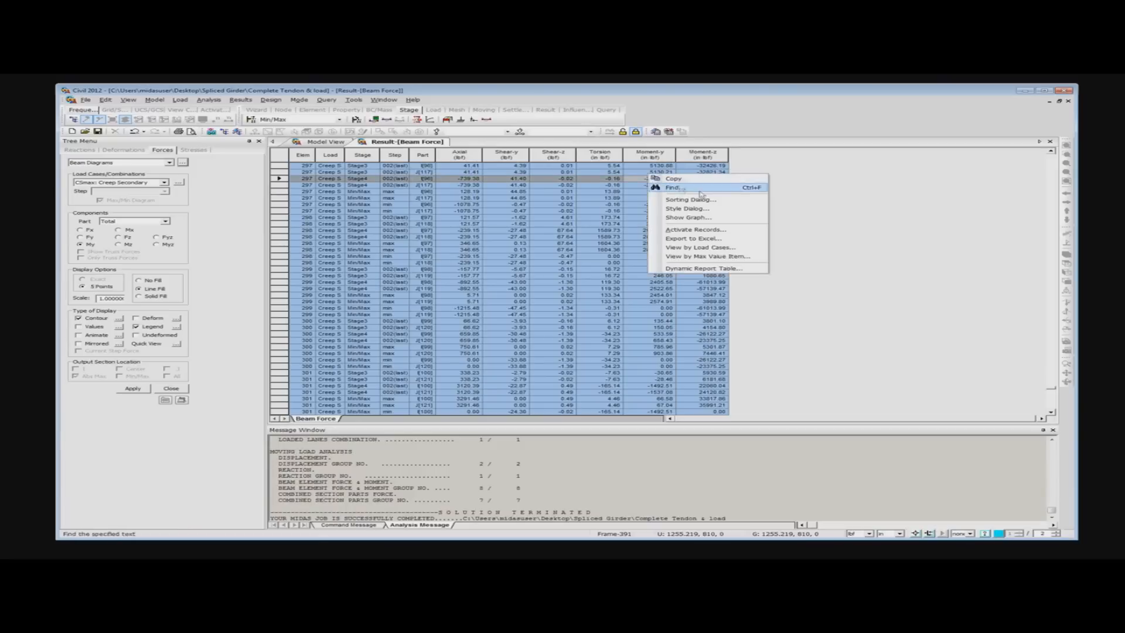
click(711, 202)
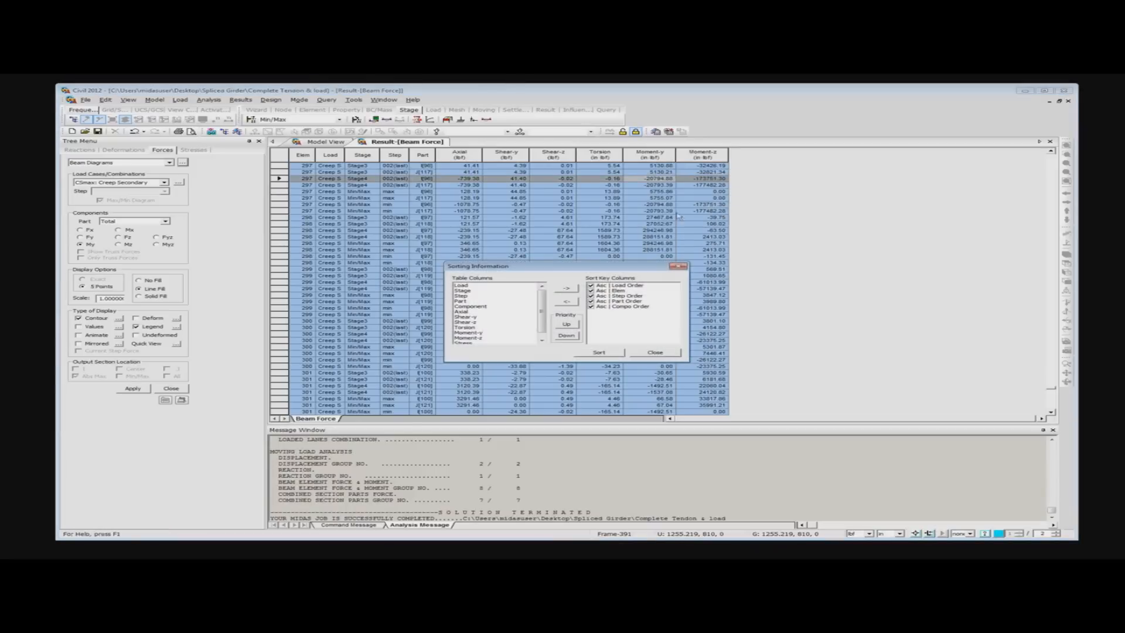
drag(570, 267, 540, 205)
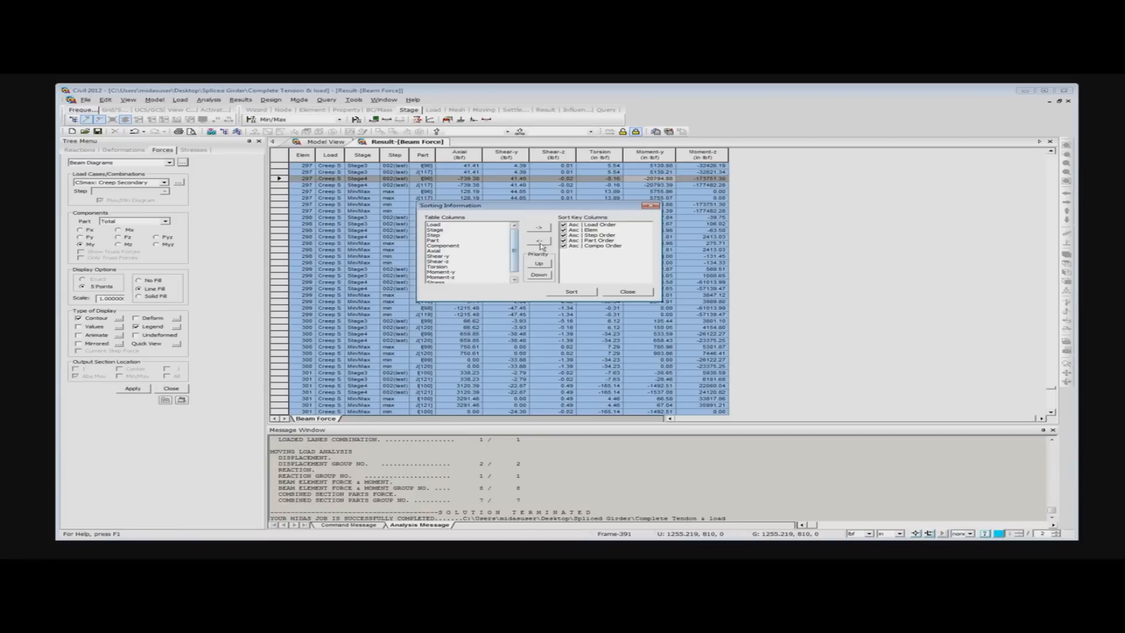
drag(515, 246, 516, 252)
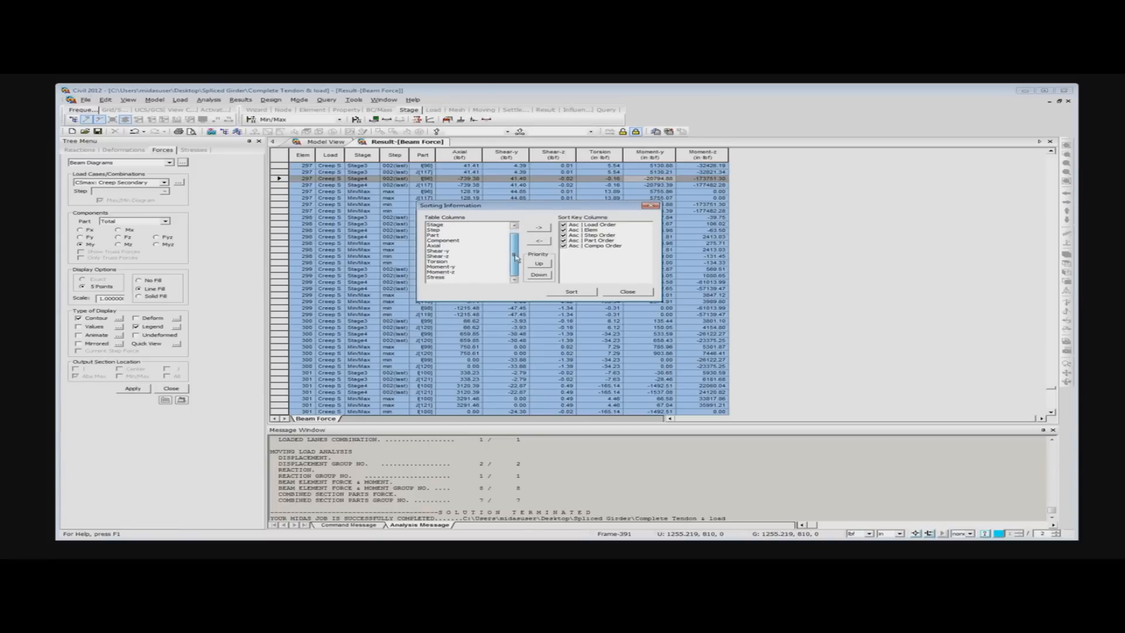
click(438, 273)
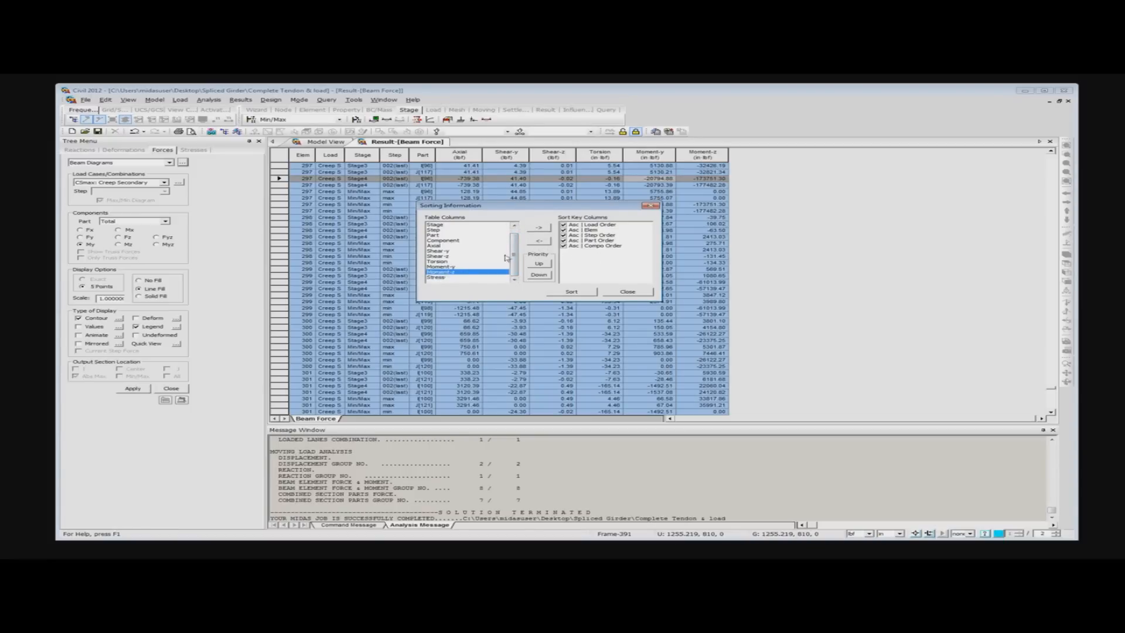
click(536, 230)
click(598, 251)
click(539, 264)
click(539, 264)
click(540, 264)
click(539, 263)
click(539, 263)
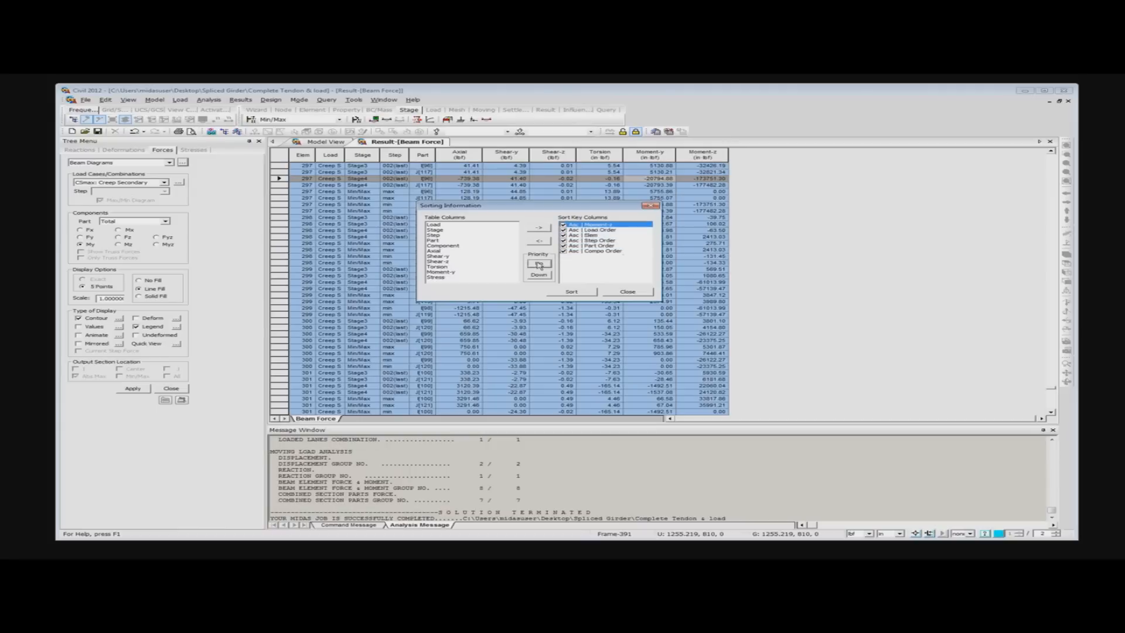
click(572, 293)
click(633, 292)
- Go to the end of the sorted beam force table and select the last record to read the maximum Moment-z
scroll(700, 208, down, 15)
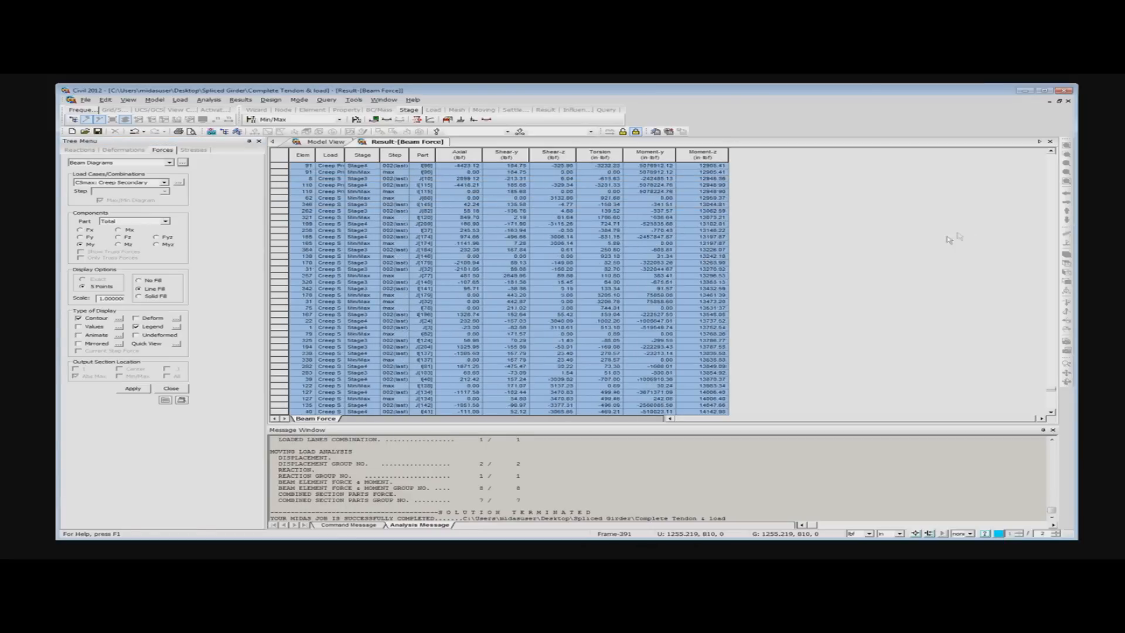
drag(1052, 391, 1050, 414)
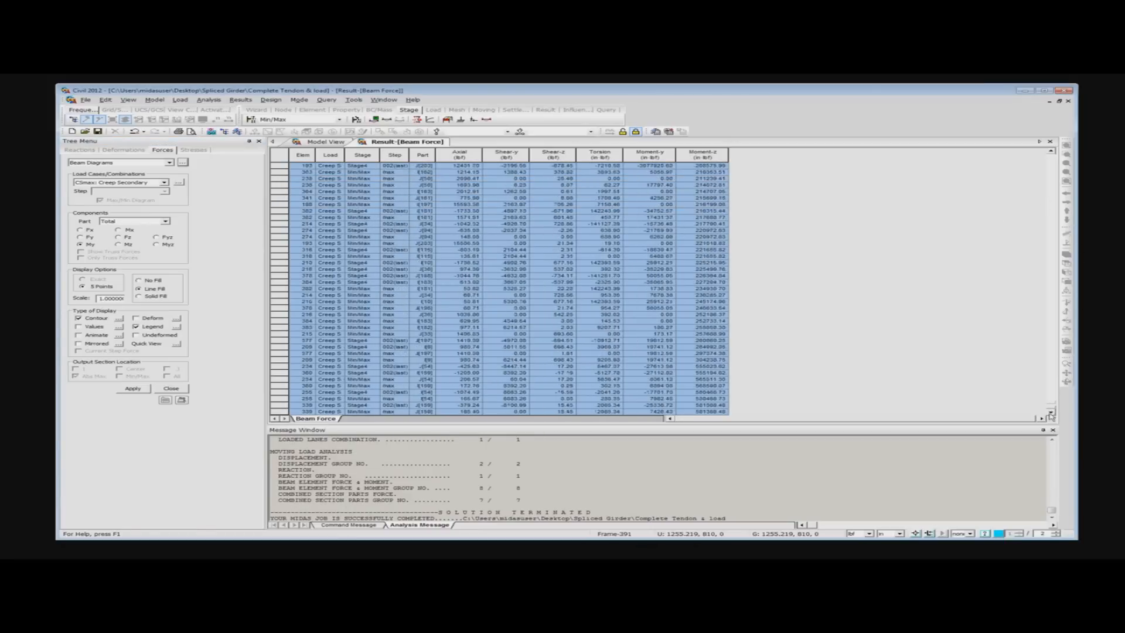
click(717, 415)
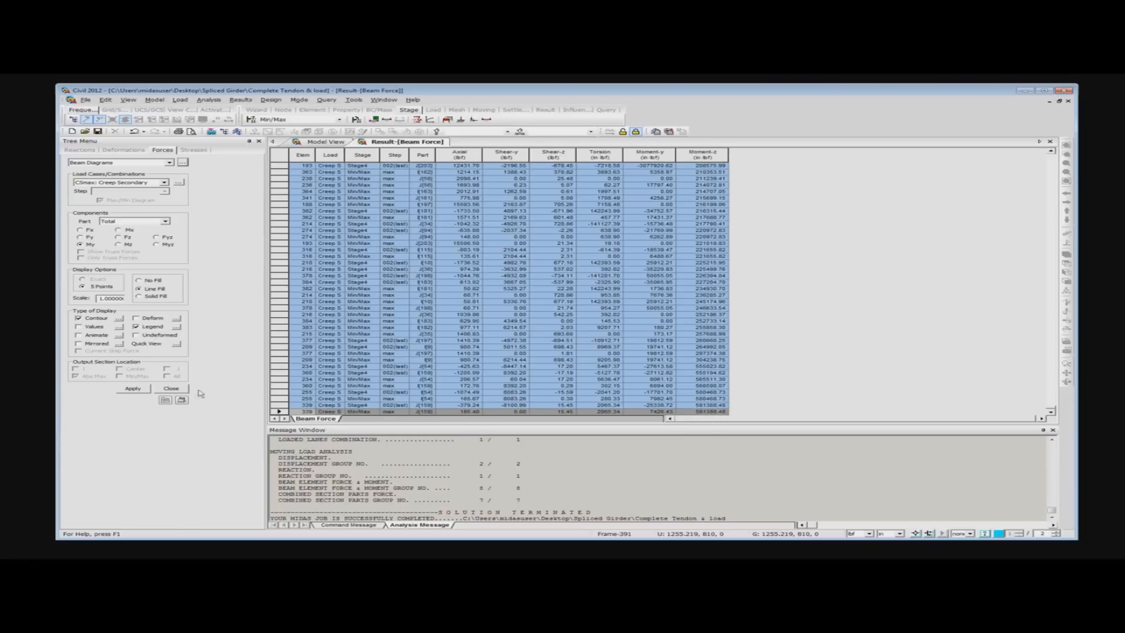
- Close the beam diagram settings and return to the model view to inspect the moment diagram
click(179, 391)
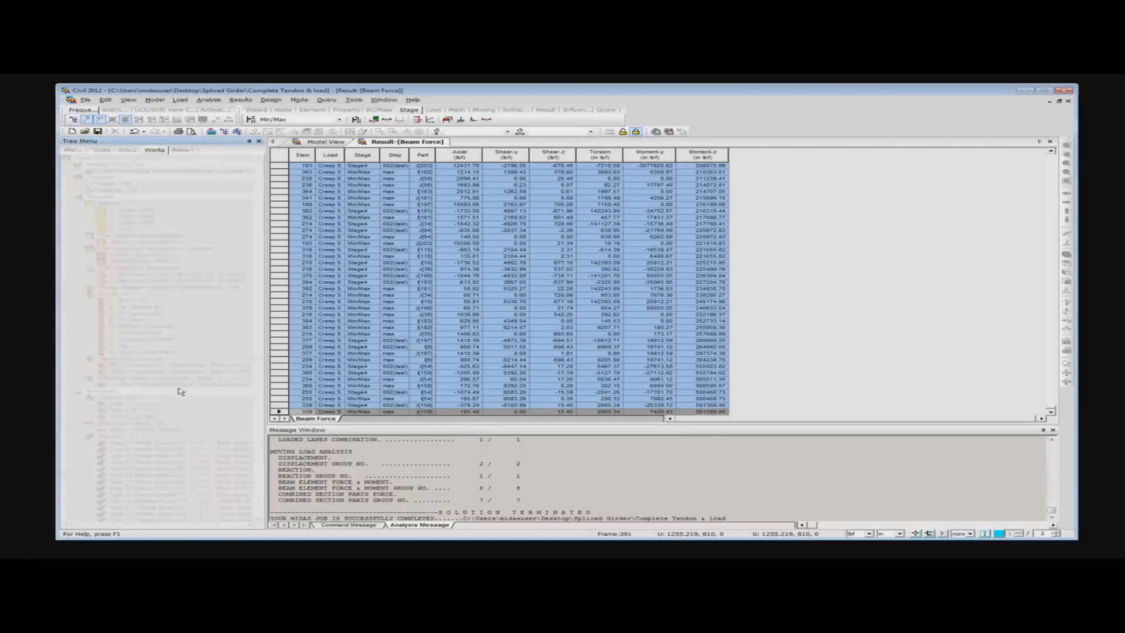
click(323, 142)
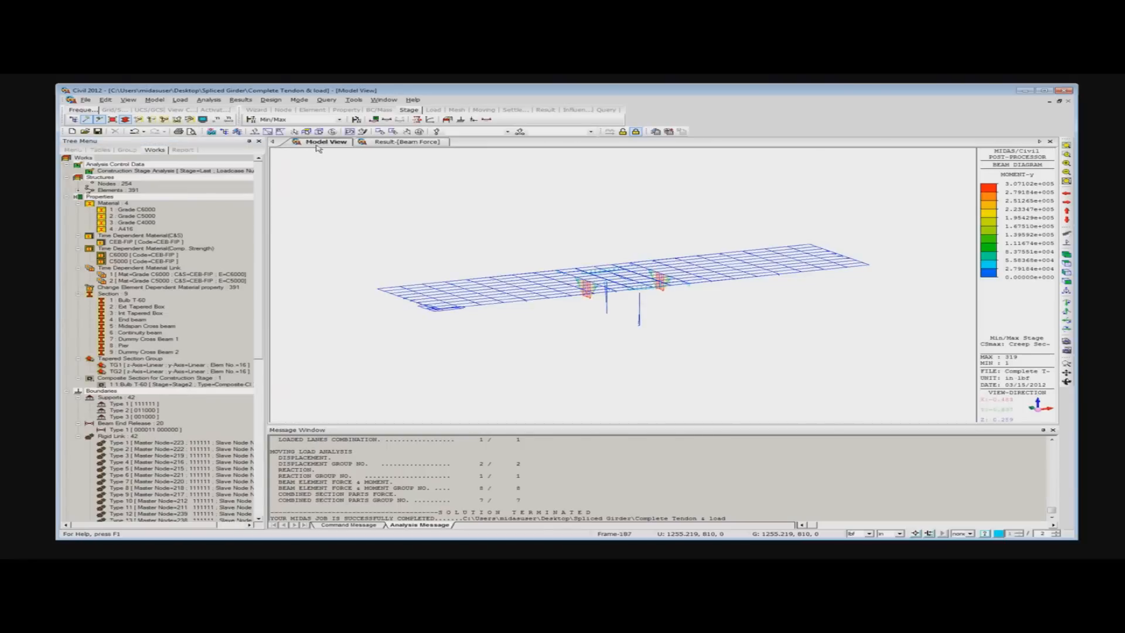
scroll(375, 241, up, 3)
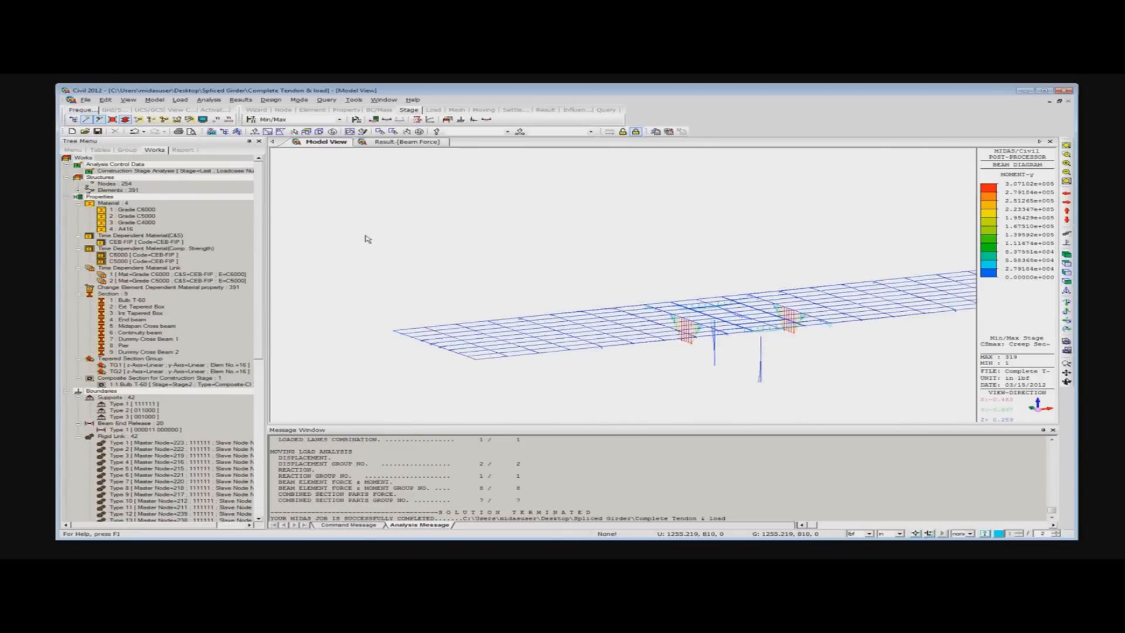
middle_drag(530, 251, 413, 236)
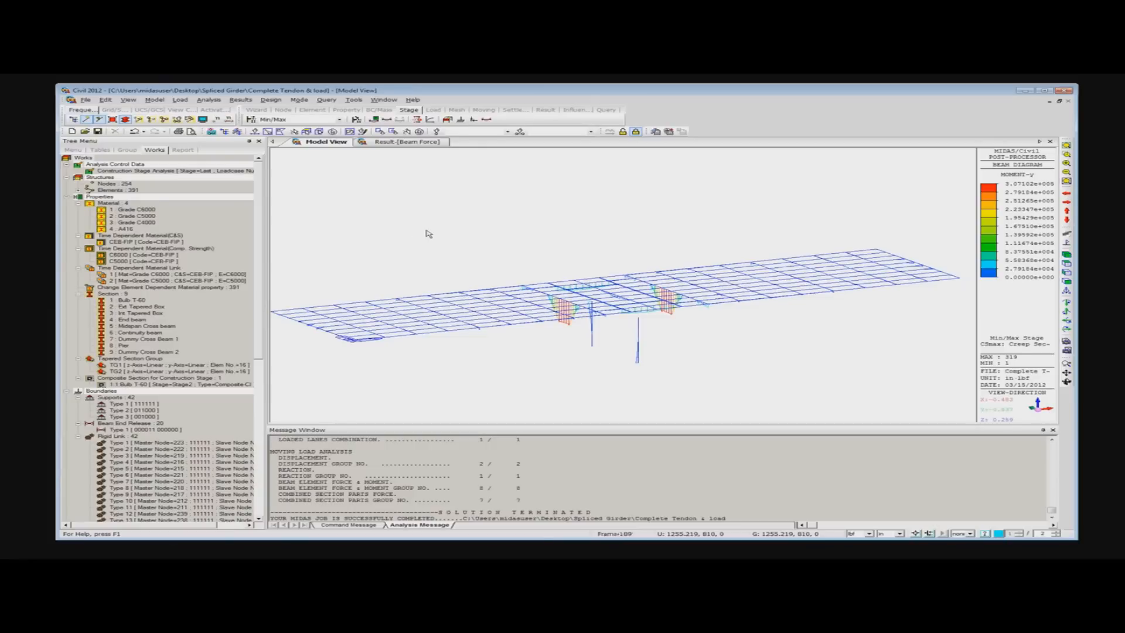
- Open the tendon loss result table while the Min/Max stage is active
click(241, 100)
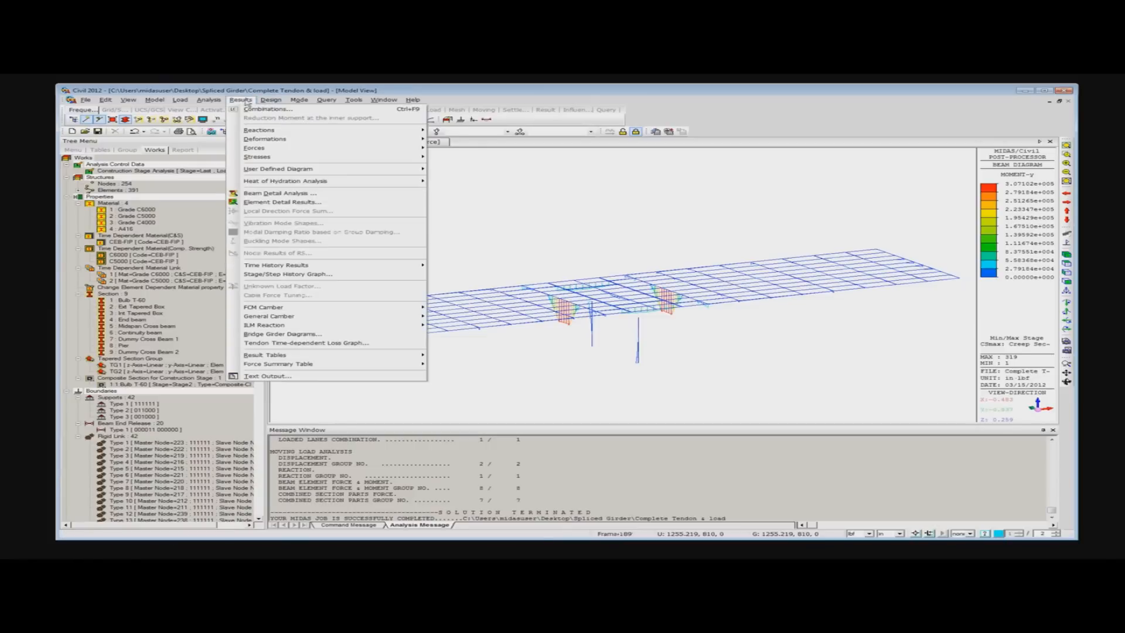
mouse_move(317, 357)
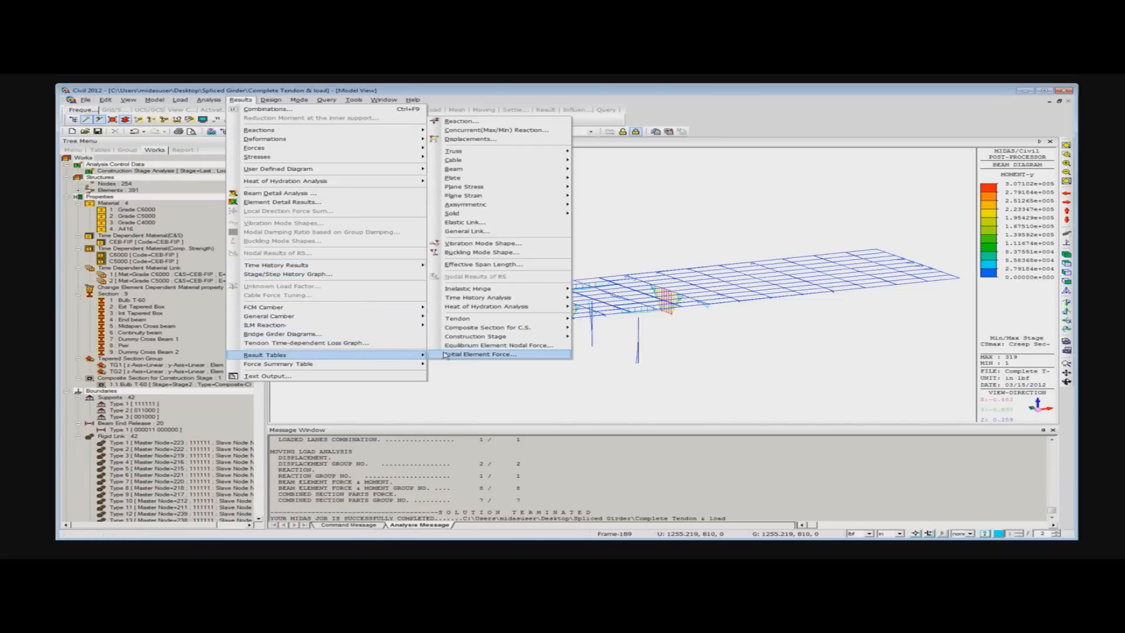
mouse_move(472, 322)
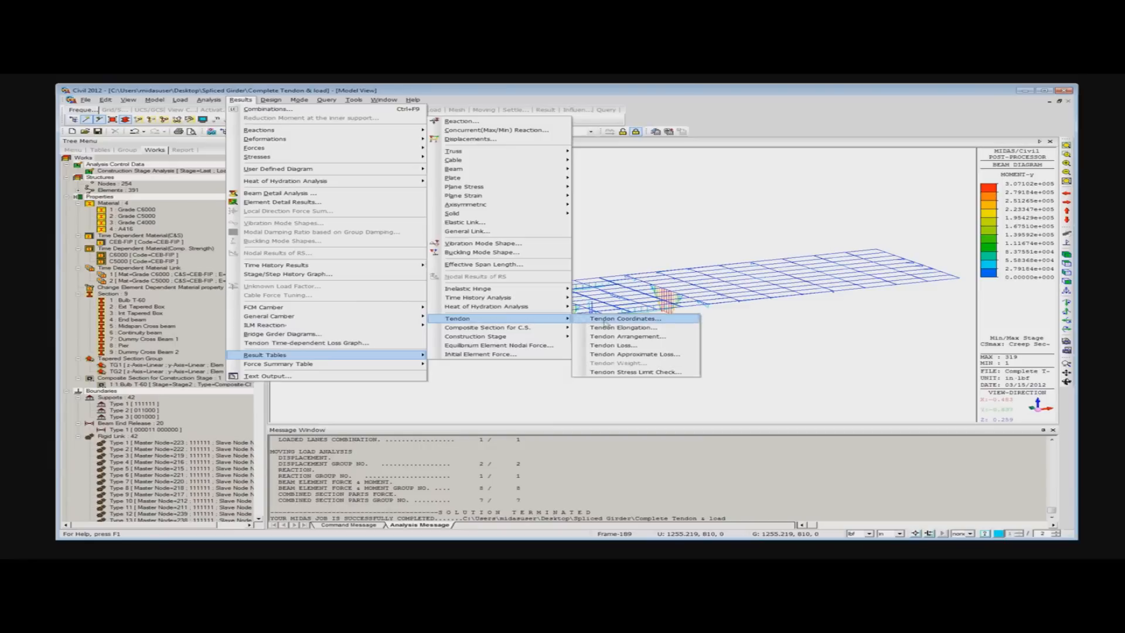
click(614, 345)
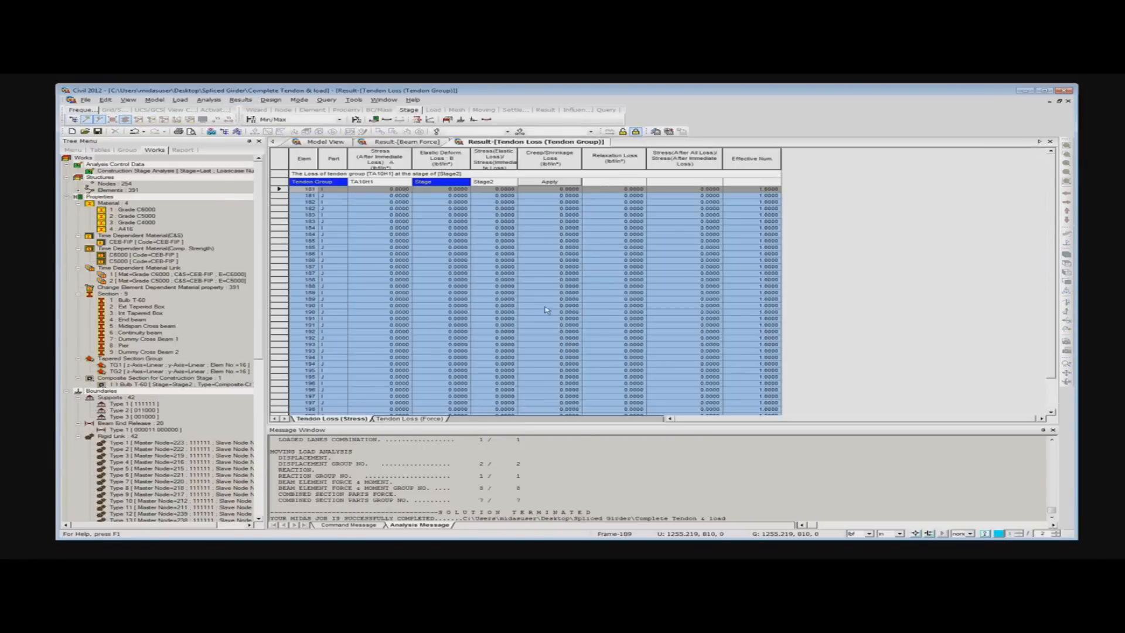
- Switch the active construction stage to Stage1 and close the beam force table
click(316, 120)
click(311, 134)
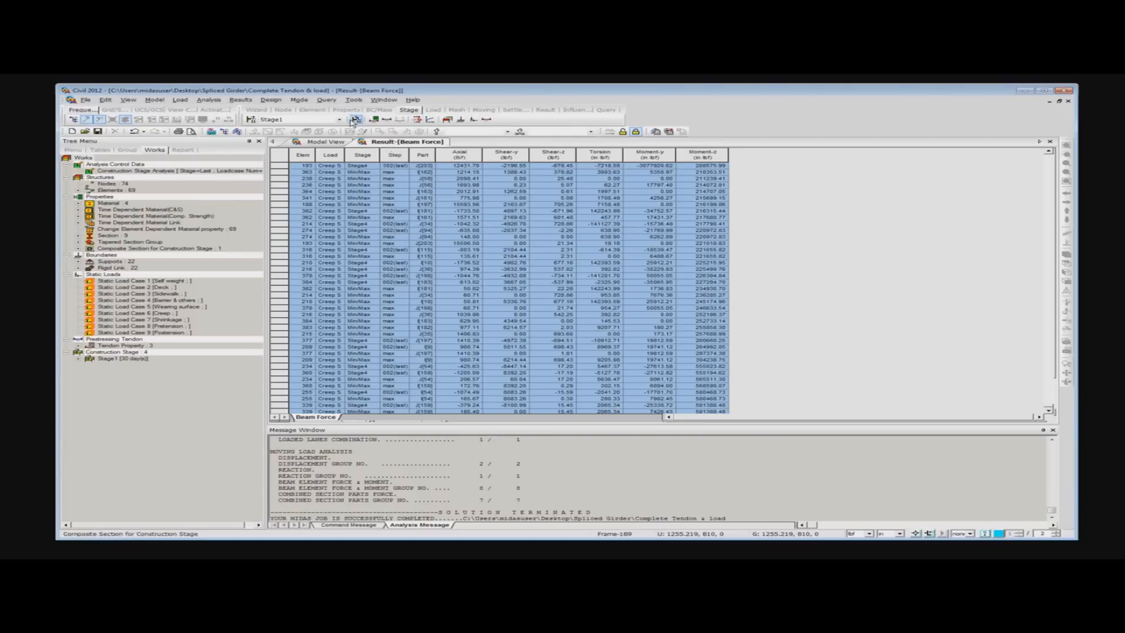
click(1049, 142)
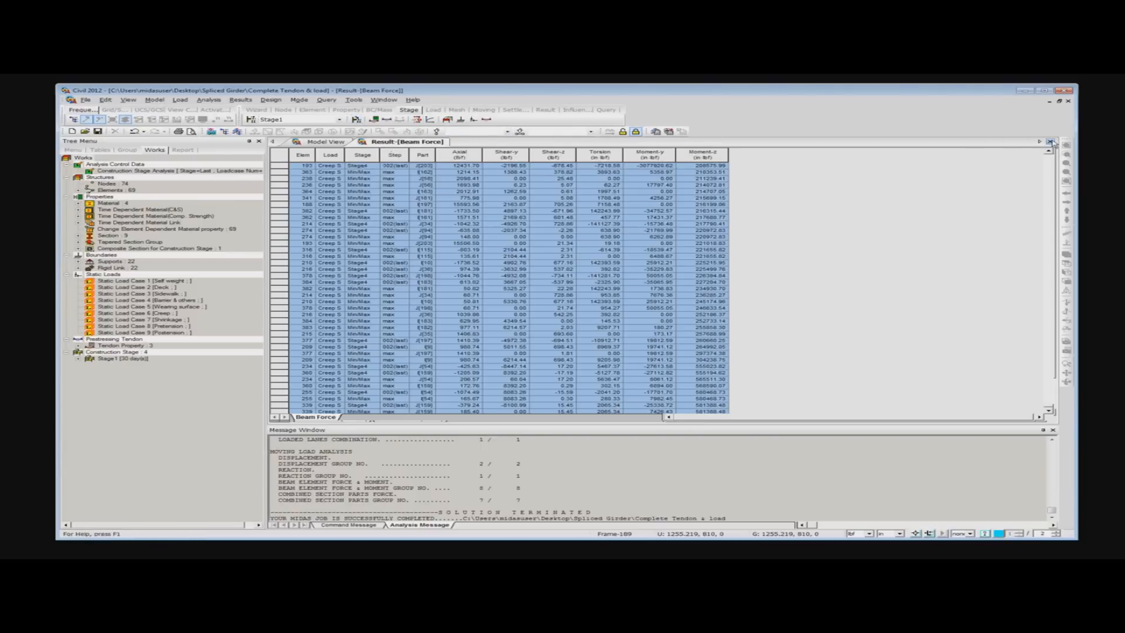
- Open the tendon loss table for Stage1, and switch the active construction stage to Stage3
click(240, 99)
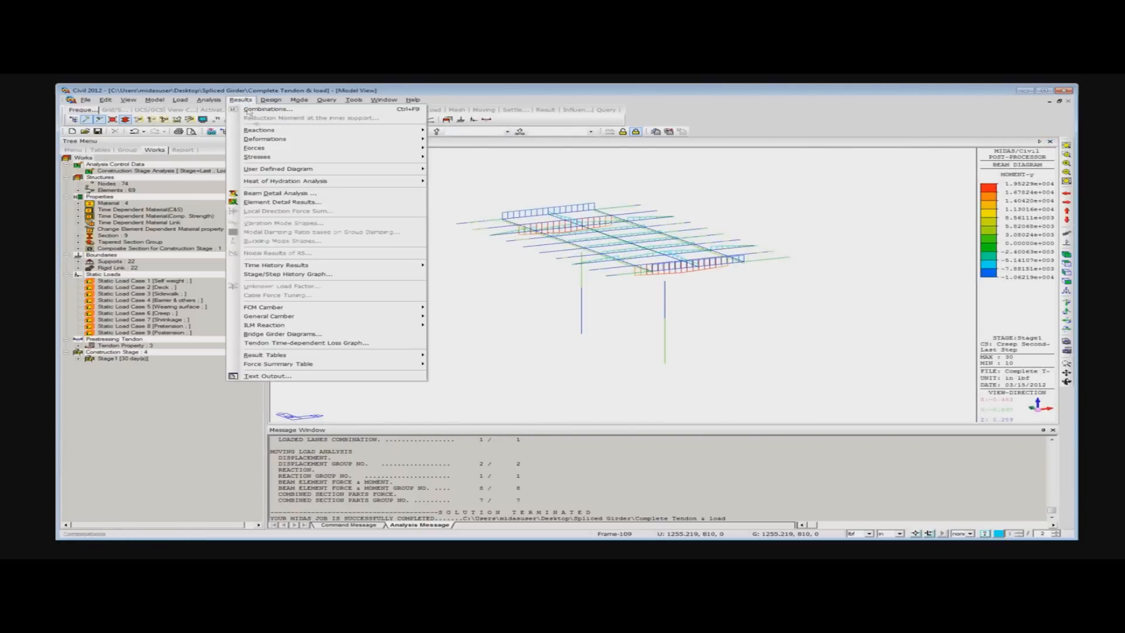
mouse_move(408, 354)
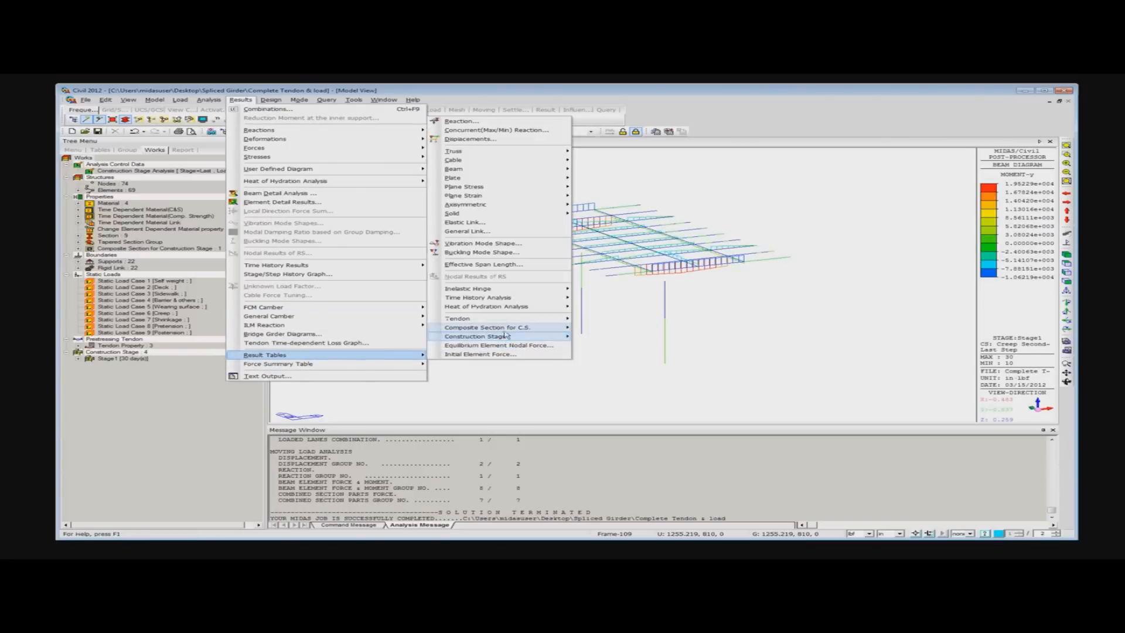
mouse_move(510, 319)
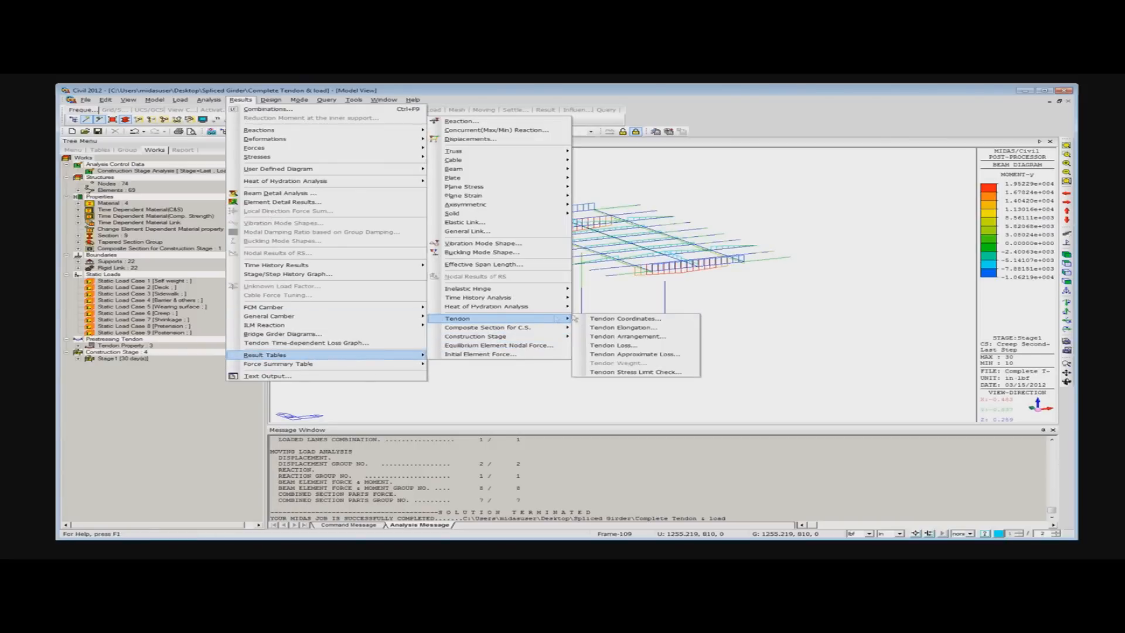
click(625, 348)
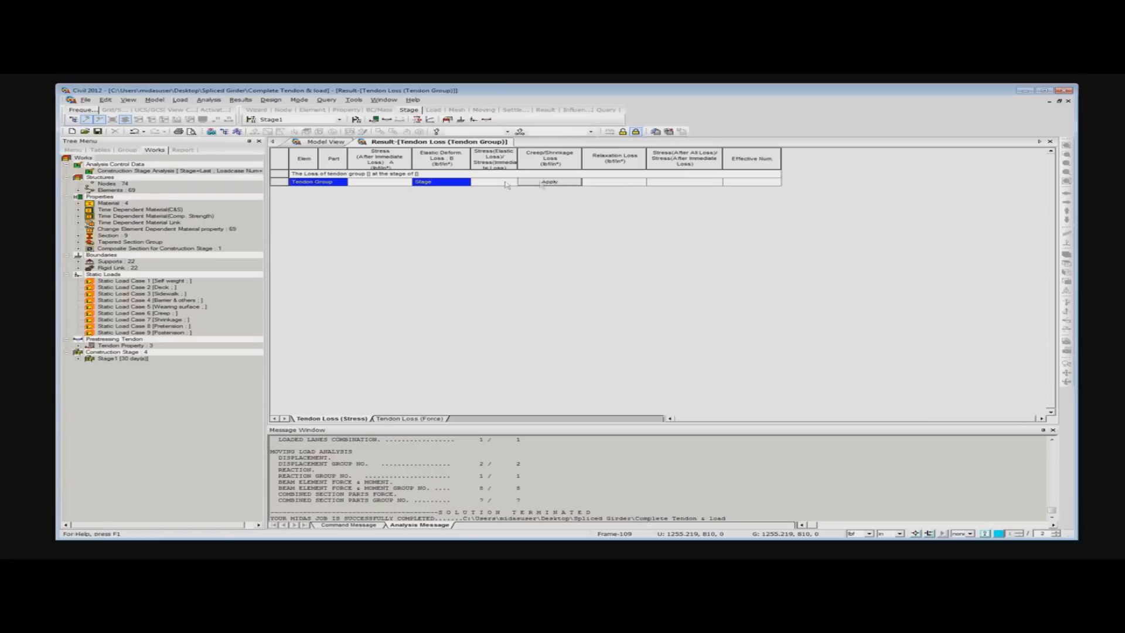
click(299, 119)
click(298, 142)
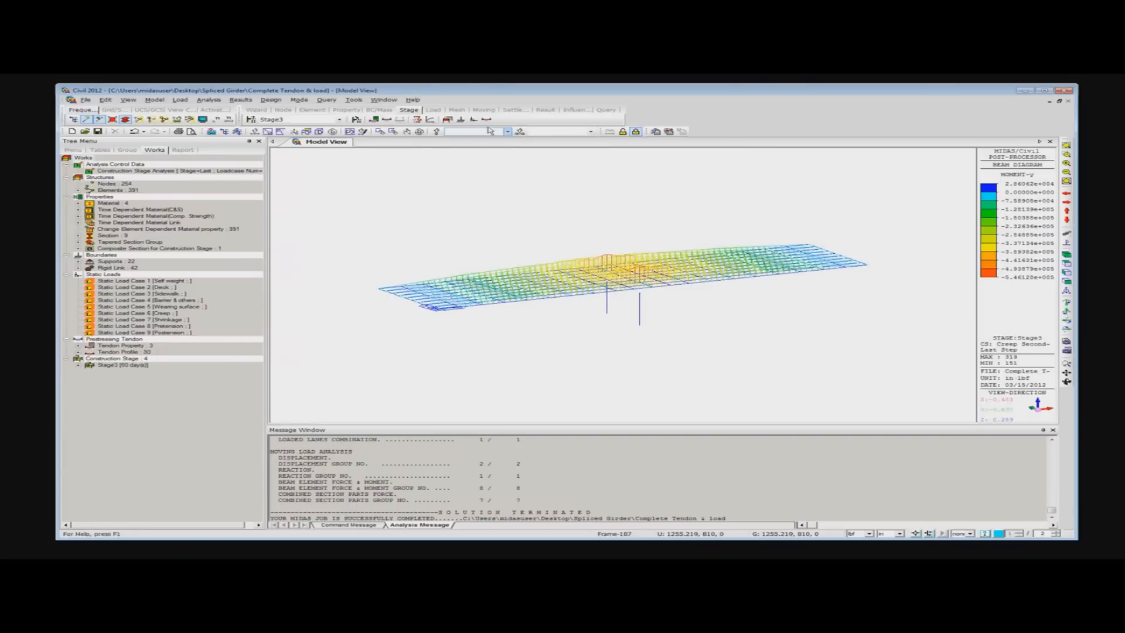
click(240, 100)
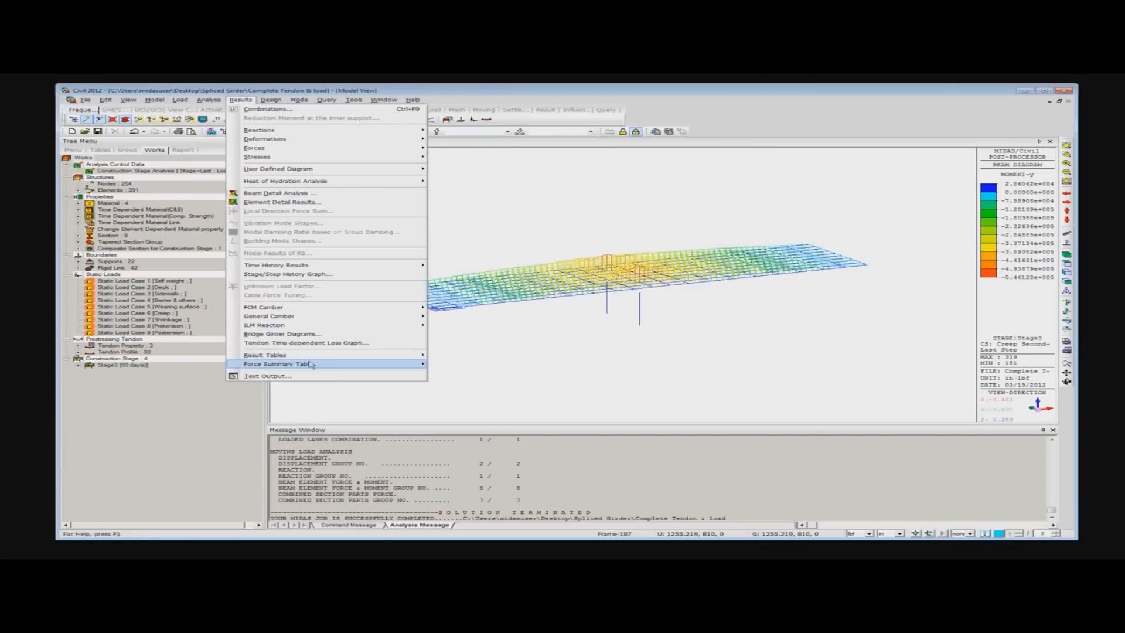
click(467, 238)
- Switch the active stage to PostCS and open the tendon loss result table
click(311, 119)
click(310, 155)
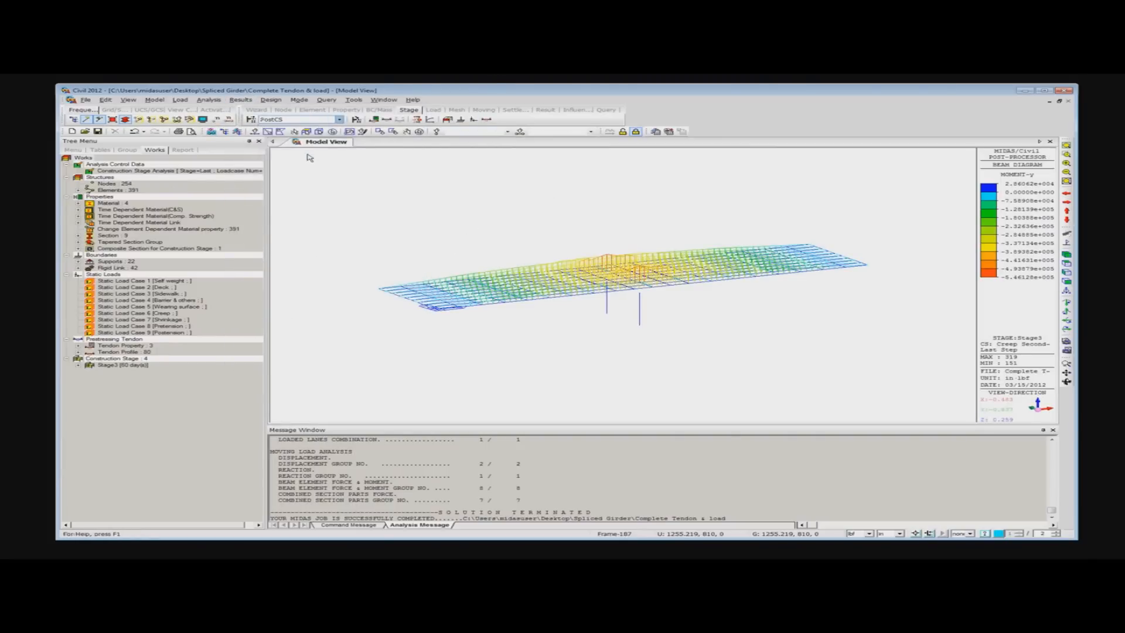
click(240, 100)
mouse_move(352, 394)
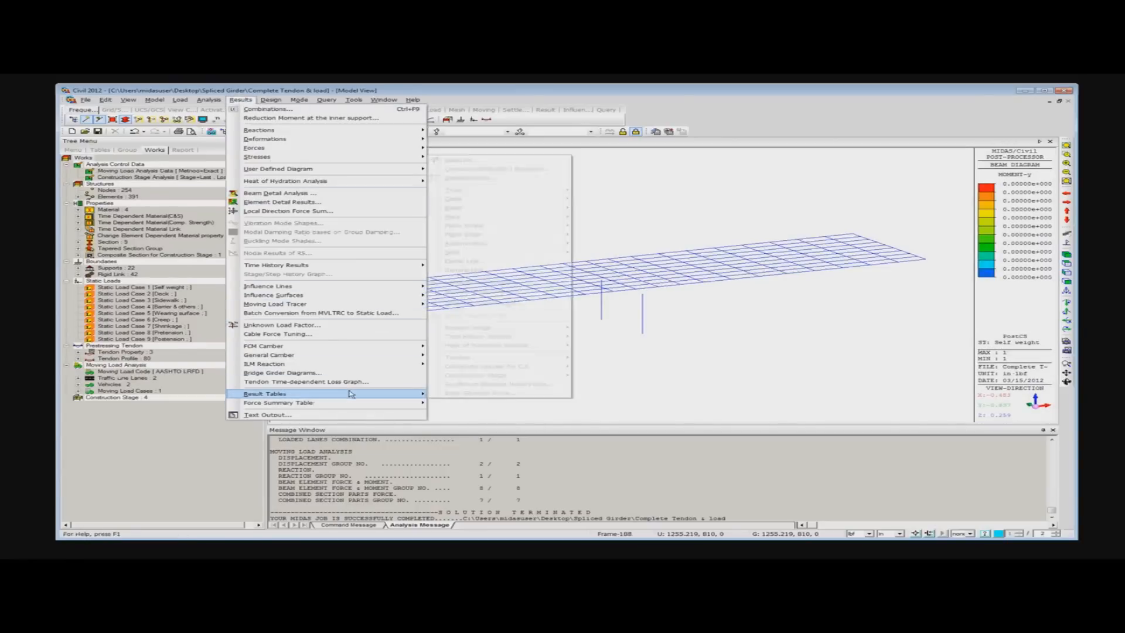
mouse_move(513, 358)
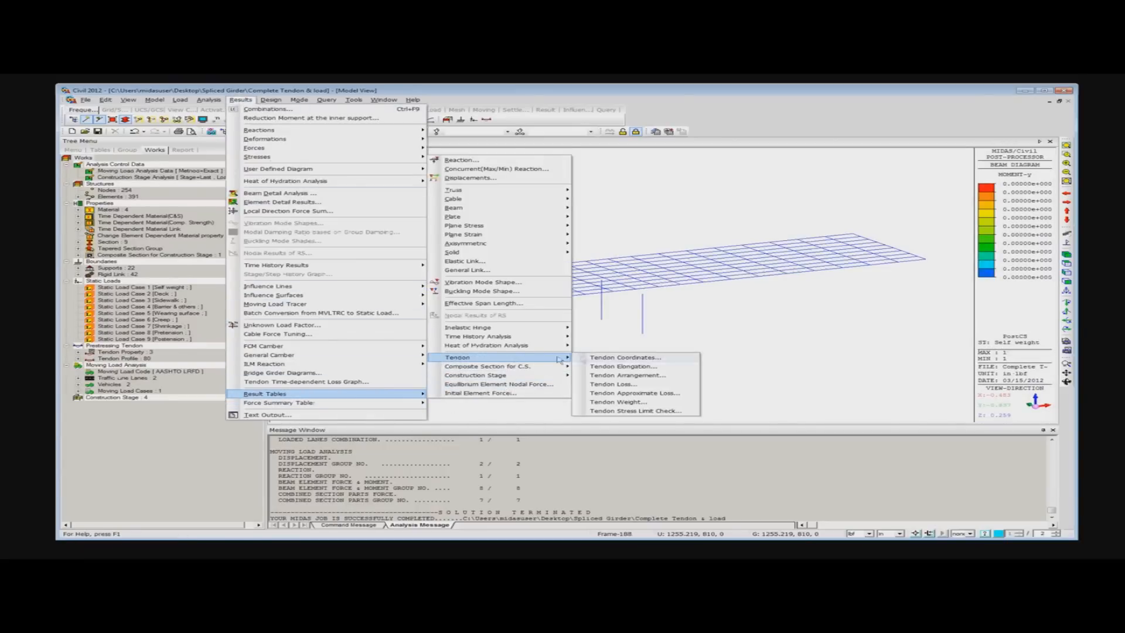
click(632, 384)
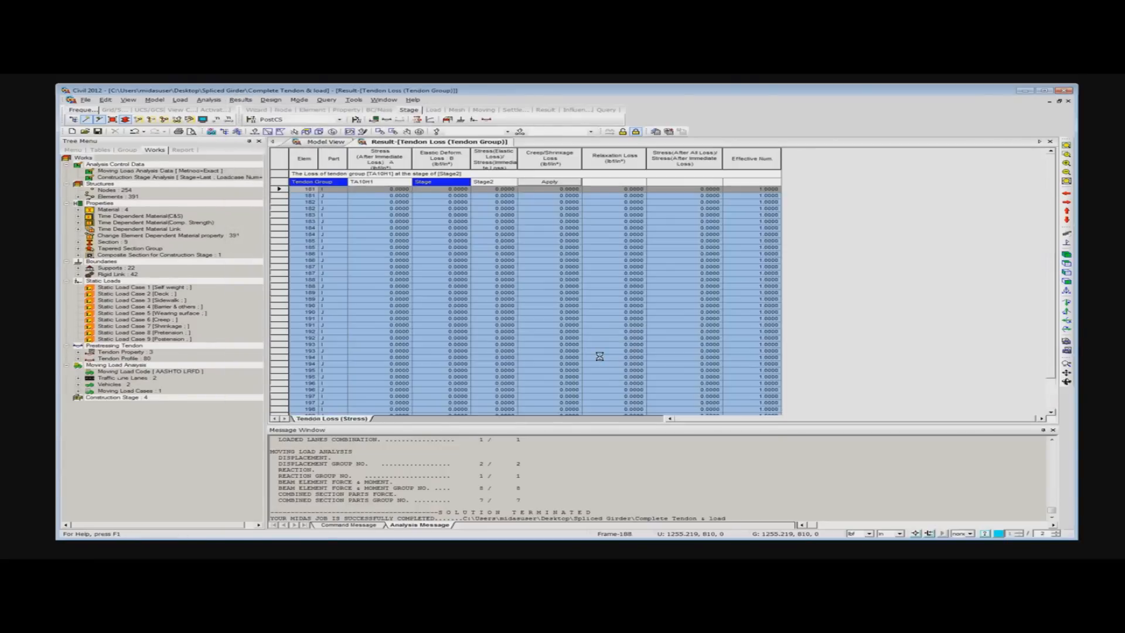
- Show the stress losses for tendon group TA1H1 at Stage4 in the tendon loss table
click(406, 183)
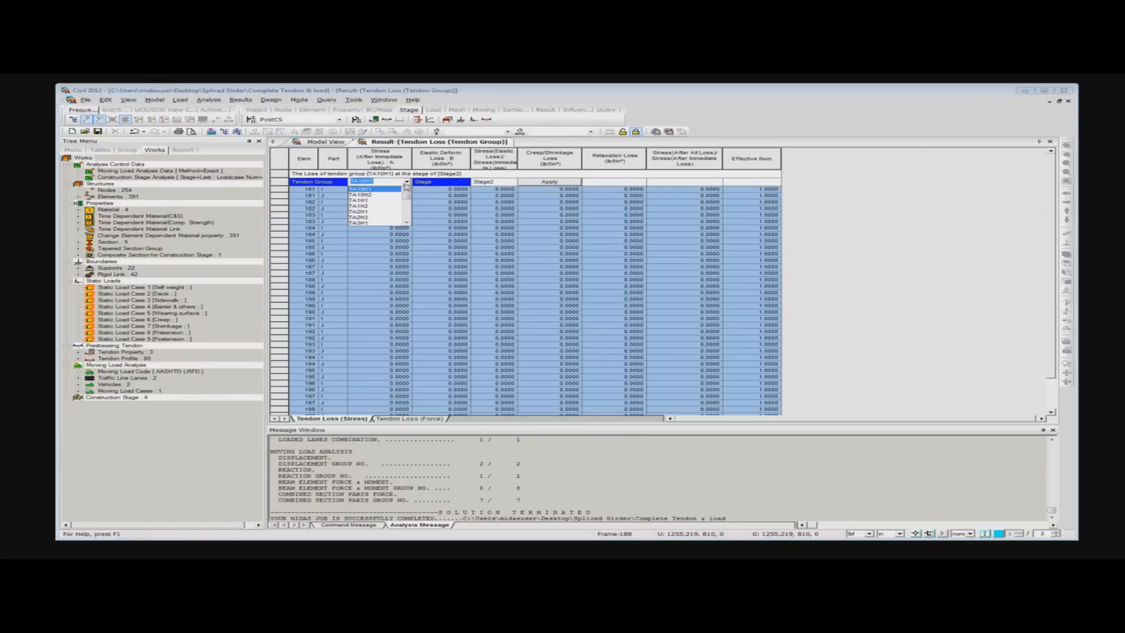
click(363, 201)
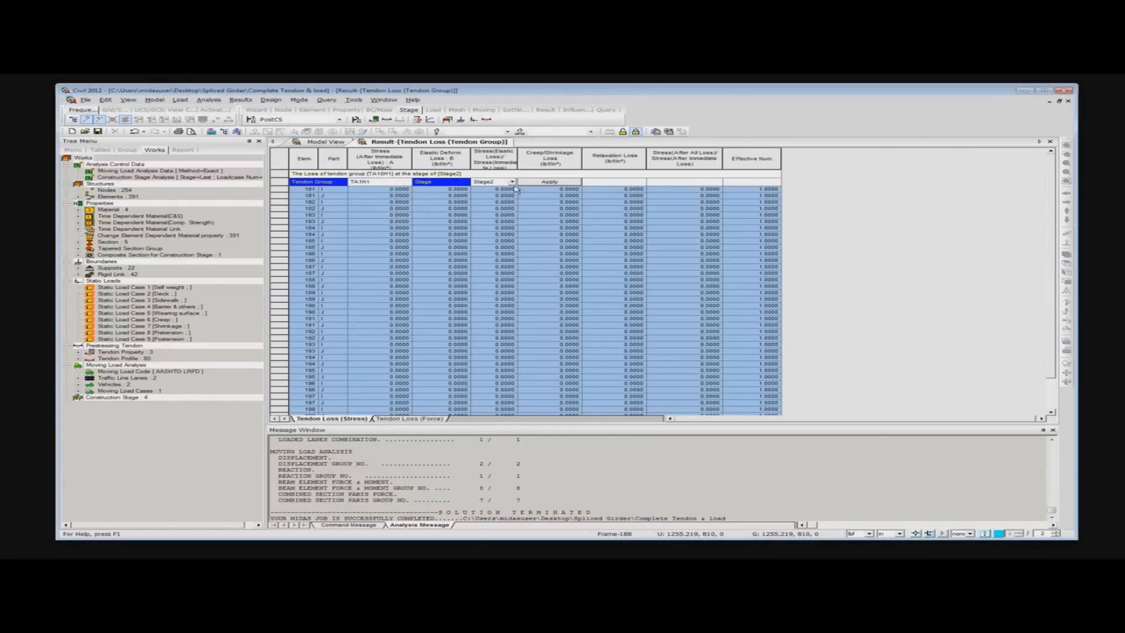
click(509, 183)
click(483, 201)
click(555, 182)
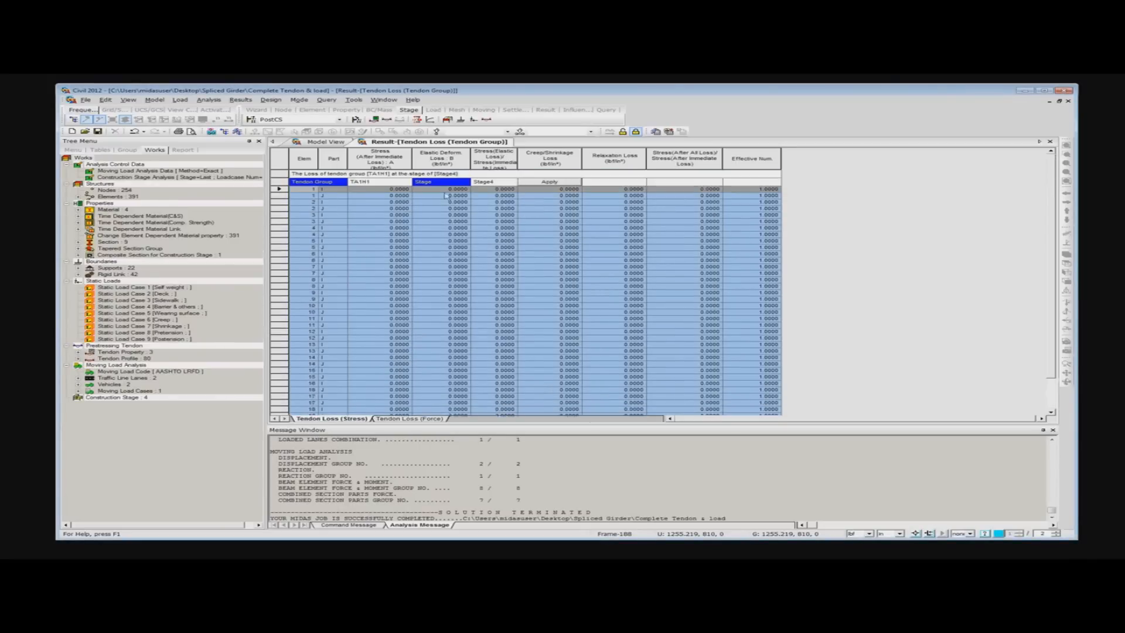
- Return the tendon loss stress table to tendon group TA10H1
click(404, 183)
click(407, 182)
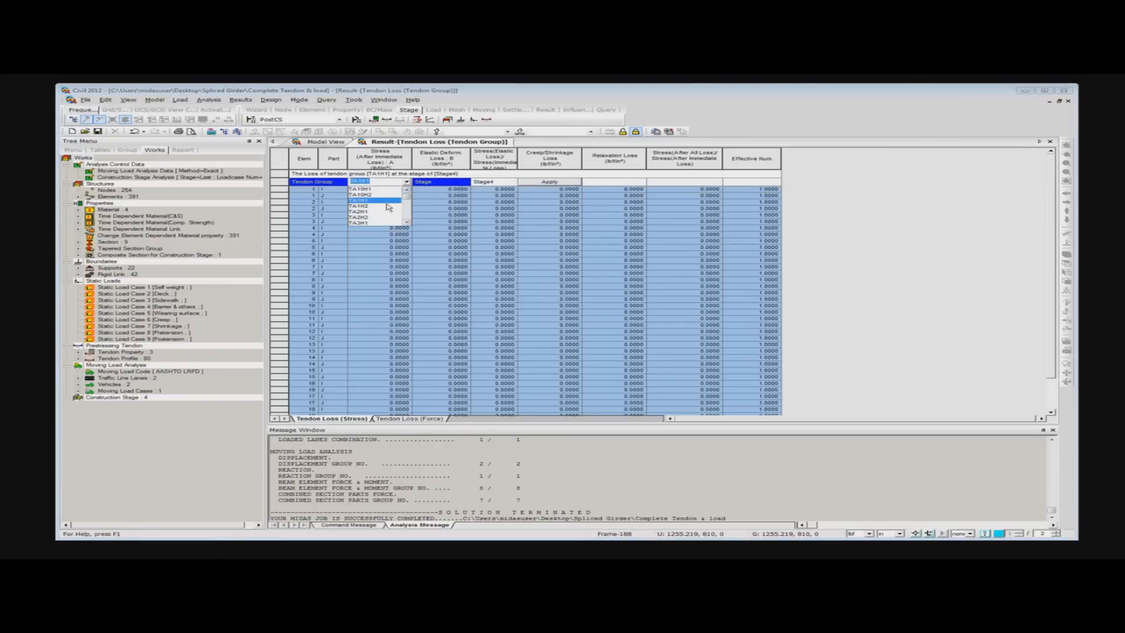
click(382, 190)
click(529, 184)
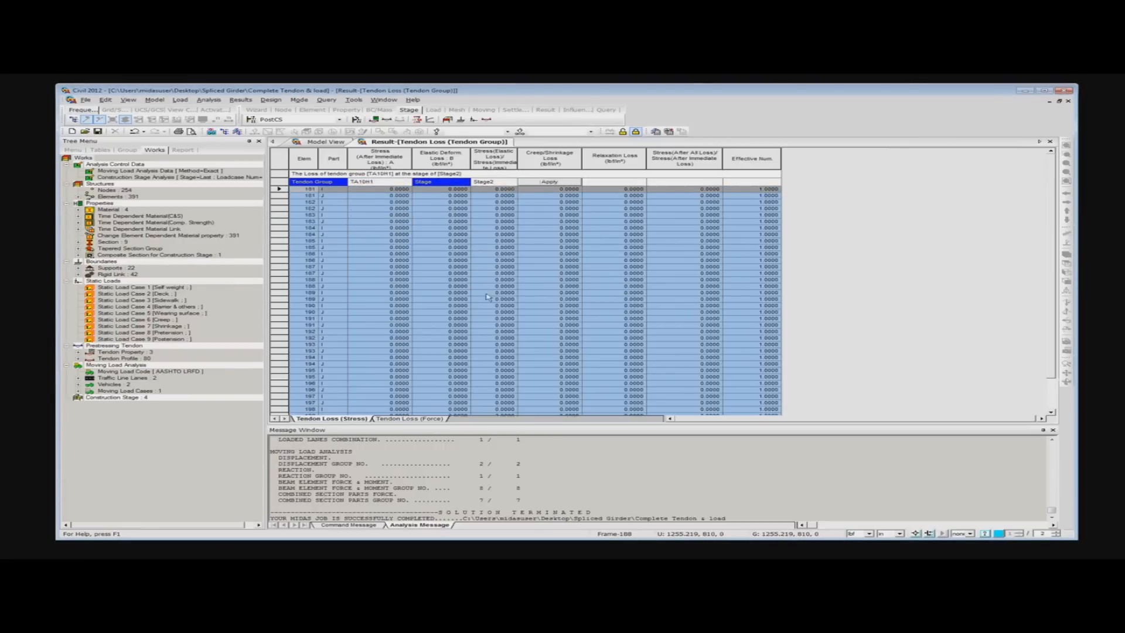
- Switch to the force-based tendon losses and show them for tendon group TB36S1 at Stage4
click(431, 418)
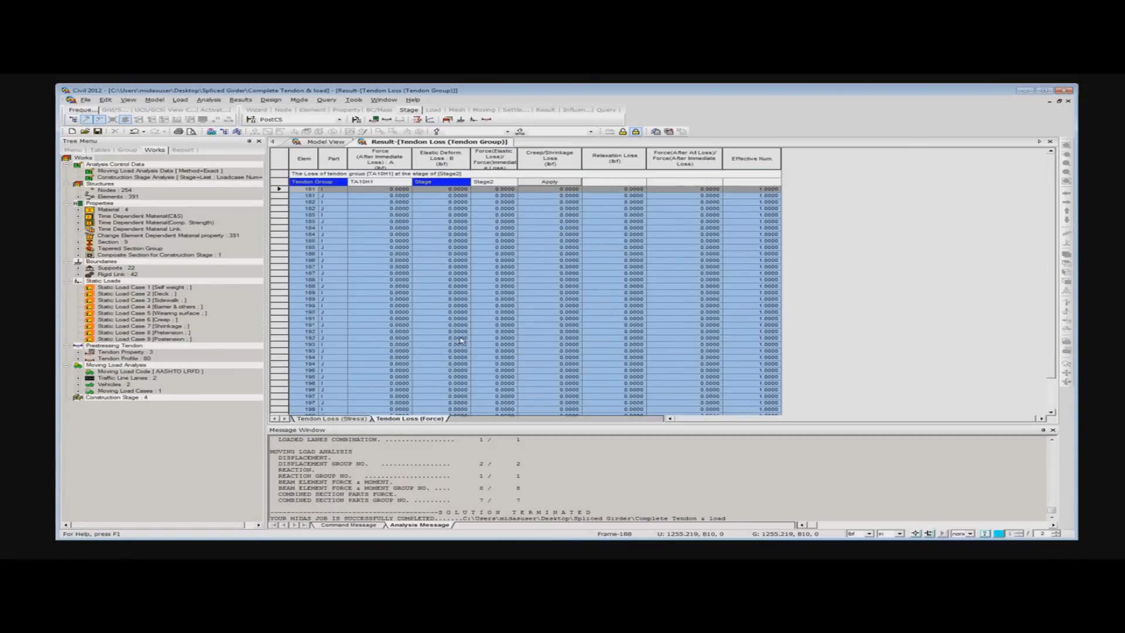
click(407, 183)
drag(408, 198, 406, 213)
click(384, 211)
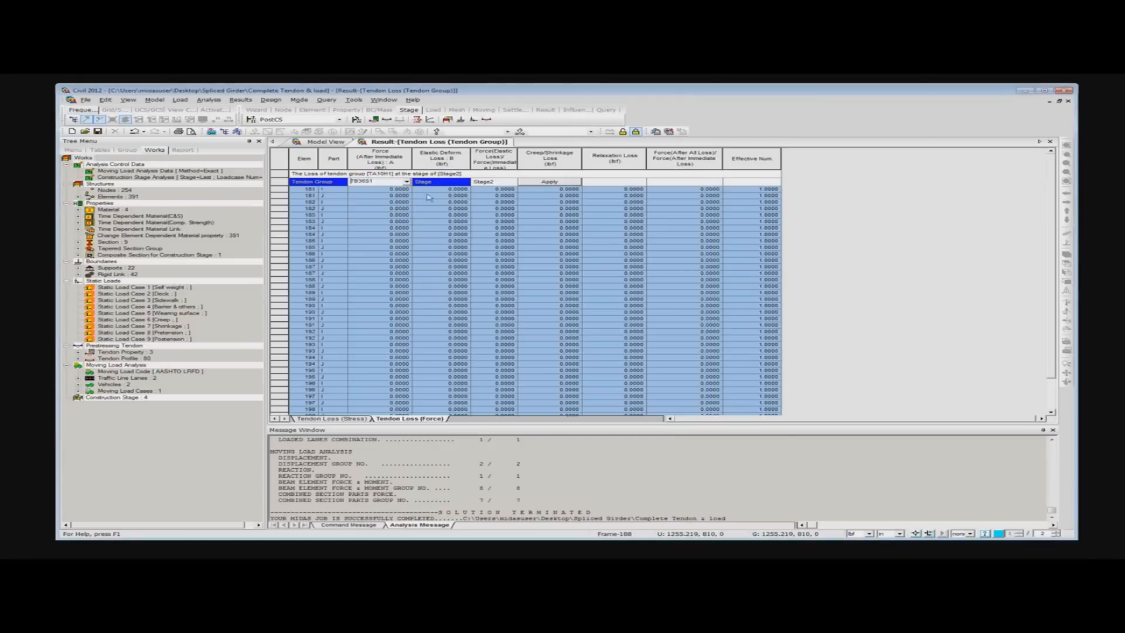
click(511, 182)
click(486, 201)
click(548, 182)
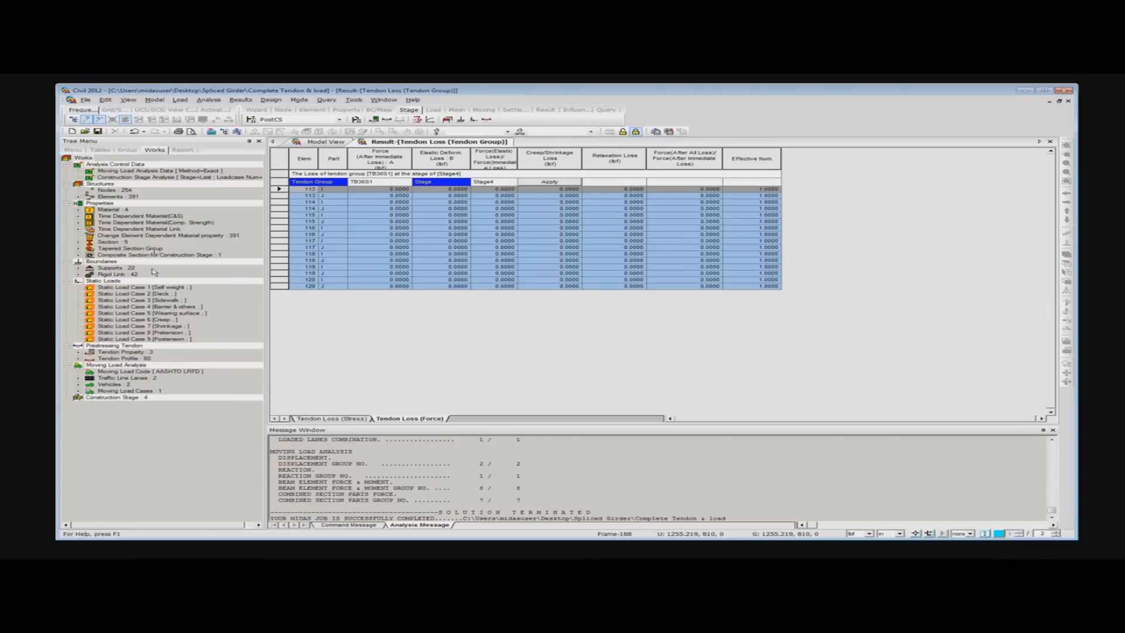
- Open the project file Complete Analysis from the Spliced Girder folder
click(85, 132)
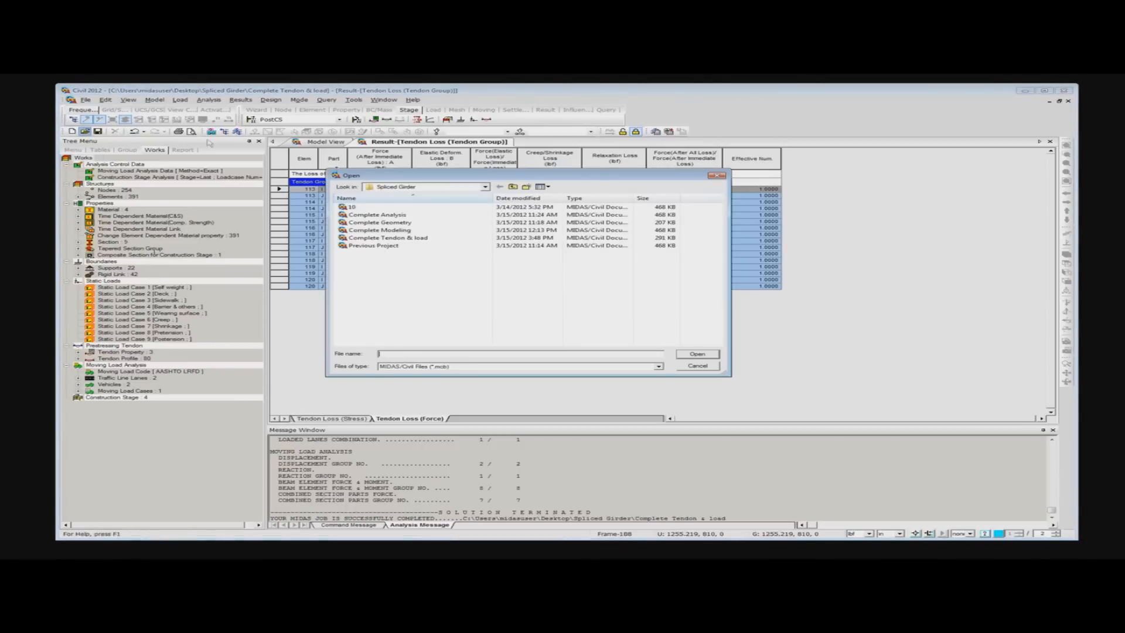
click(400, 216)
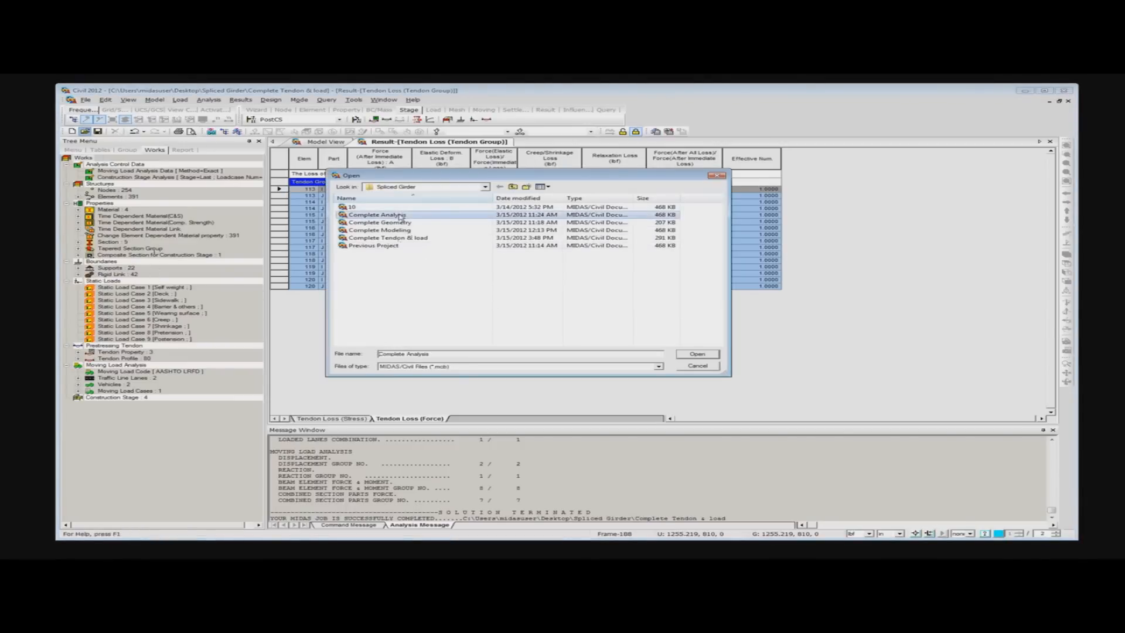
click(697, 355)
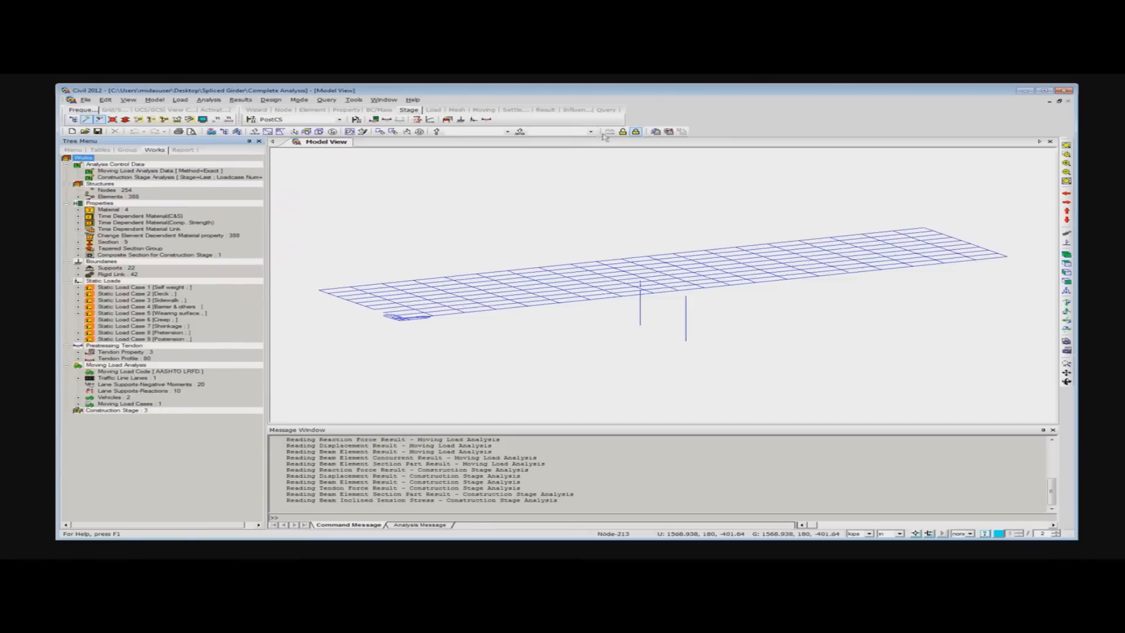
- Open the tendon loss result table for the Complete Analysis model
click(241, 100)
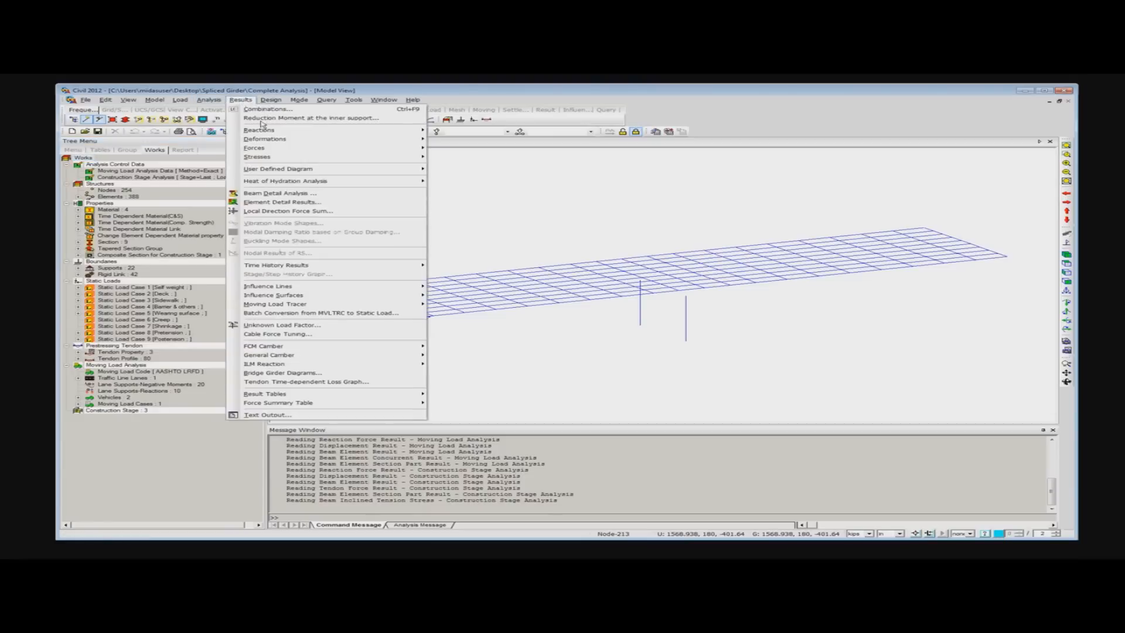
mouse_move(300, 397)
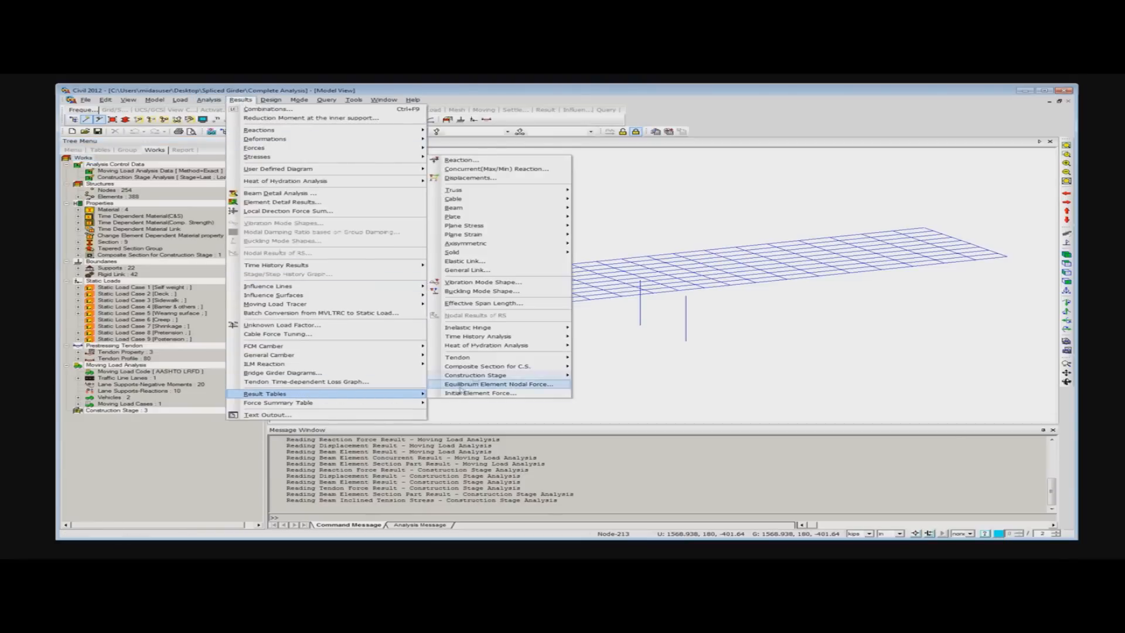
mouse_move(500, 358)
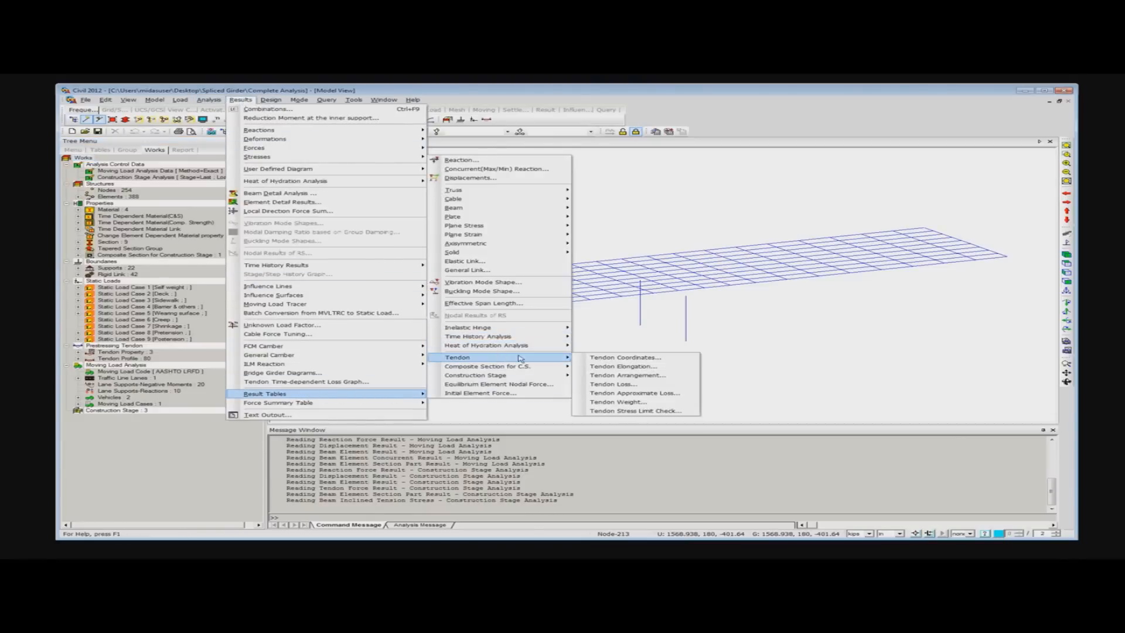
click(613, 383)
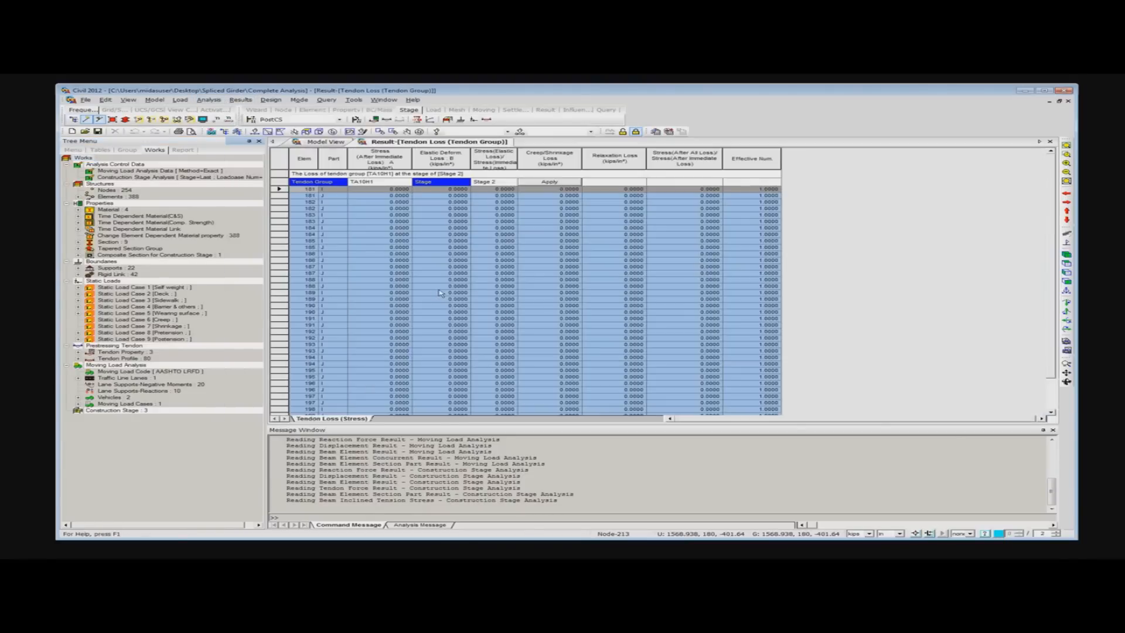
- Review the stress losses of tendon group TA2H1 at a different construction stage, and switch to the force-based losses
click(399, 183)
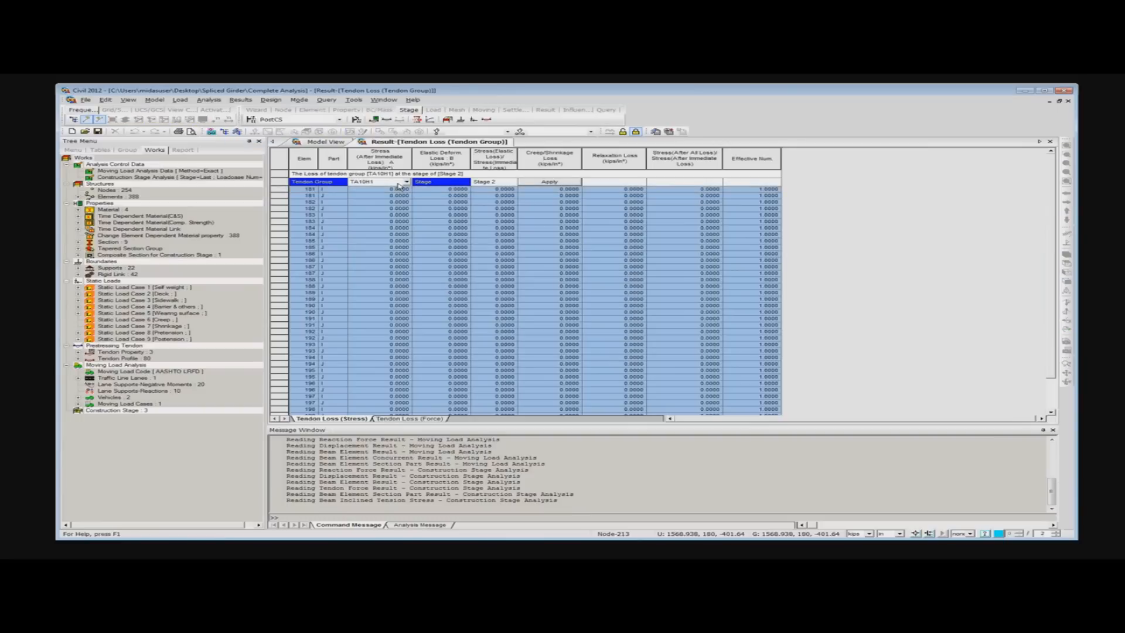
click(407, 183)
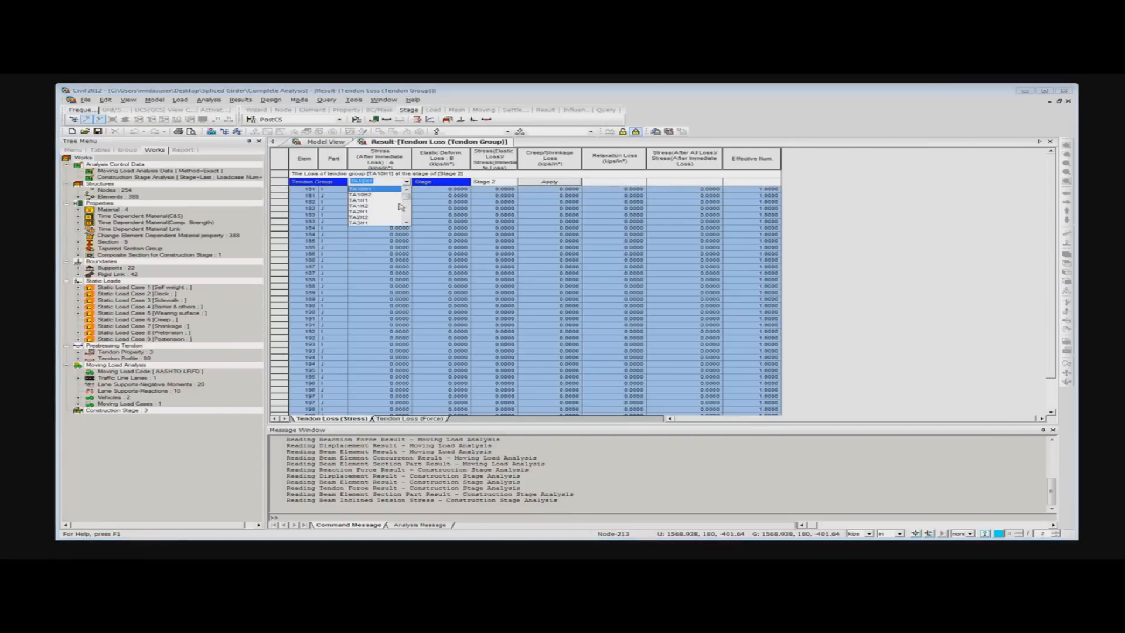
click(375, 214)
click(512, 182)
click(512, 183)
click(495, 200)
click(548, 184)
scroll(601, 213, down, 2)
scroll(580, 246, up, 2)
scroll(576, 251, down, 2)
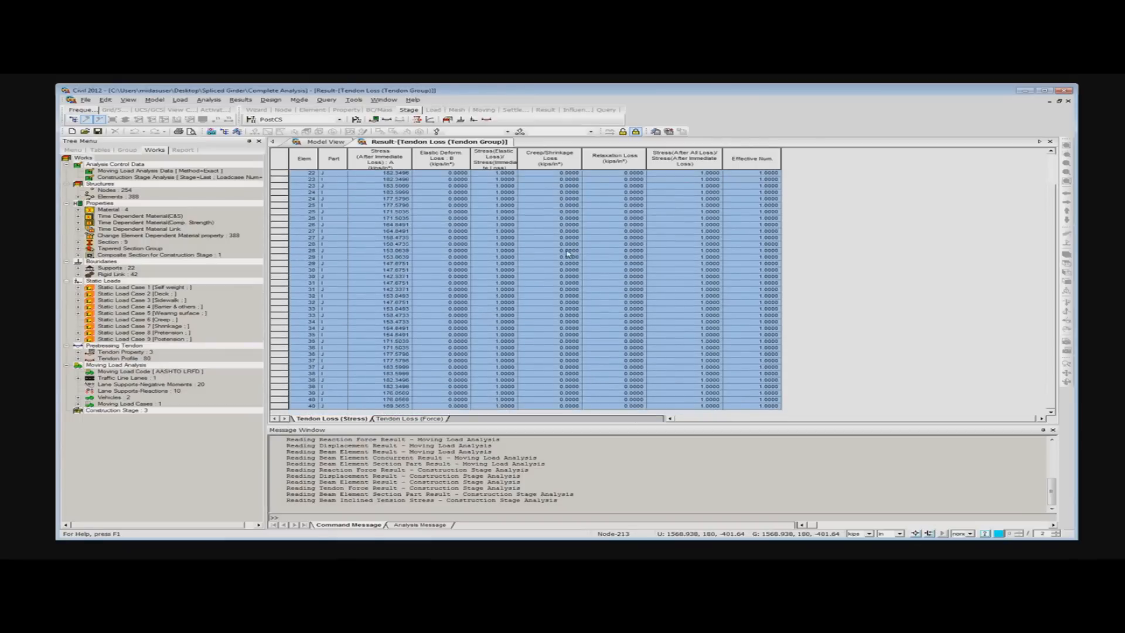
click(408, 419)
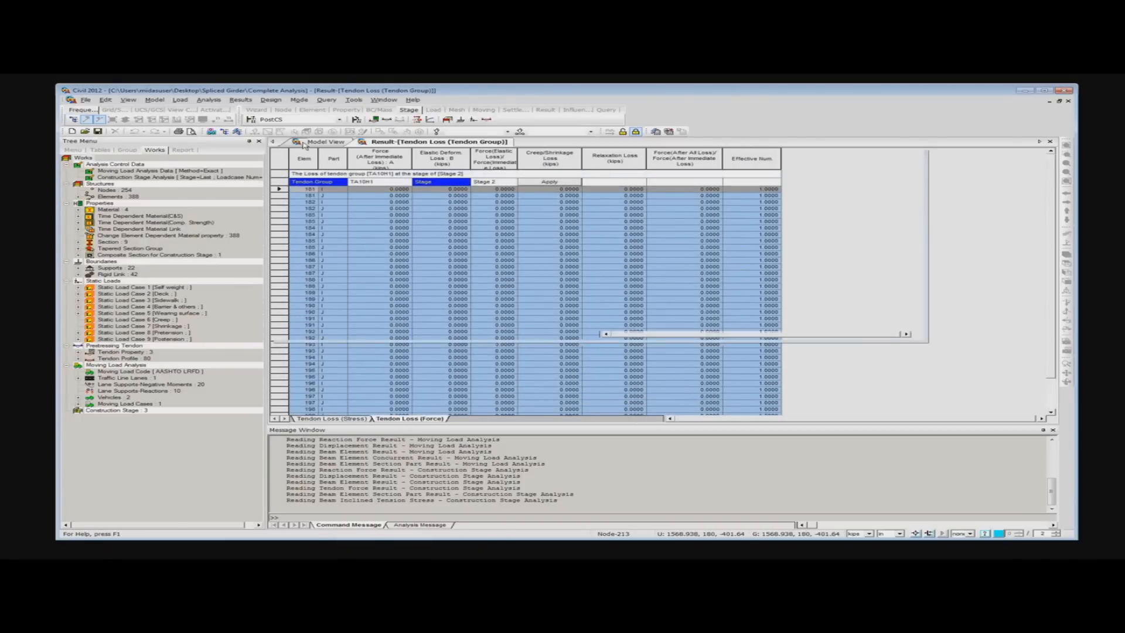
- Return to the model view and open the Moving Load Tracer for beam forces and moments
click(323, 142)
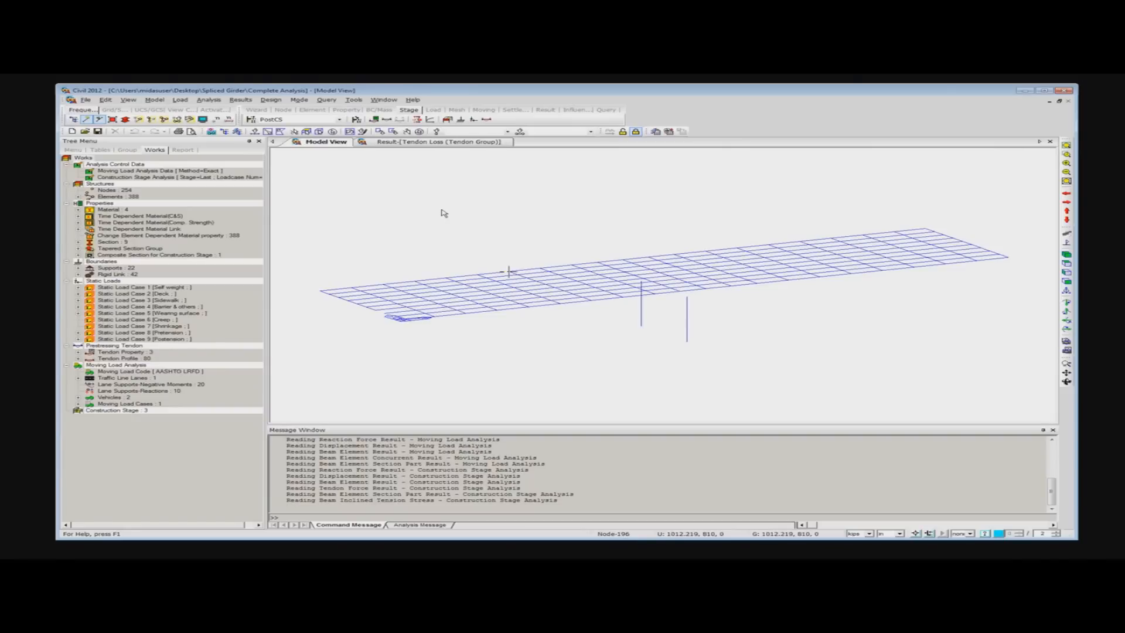
click(234, 100)
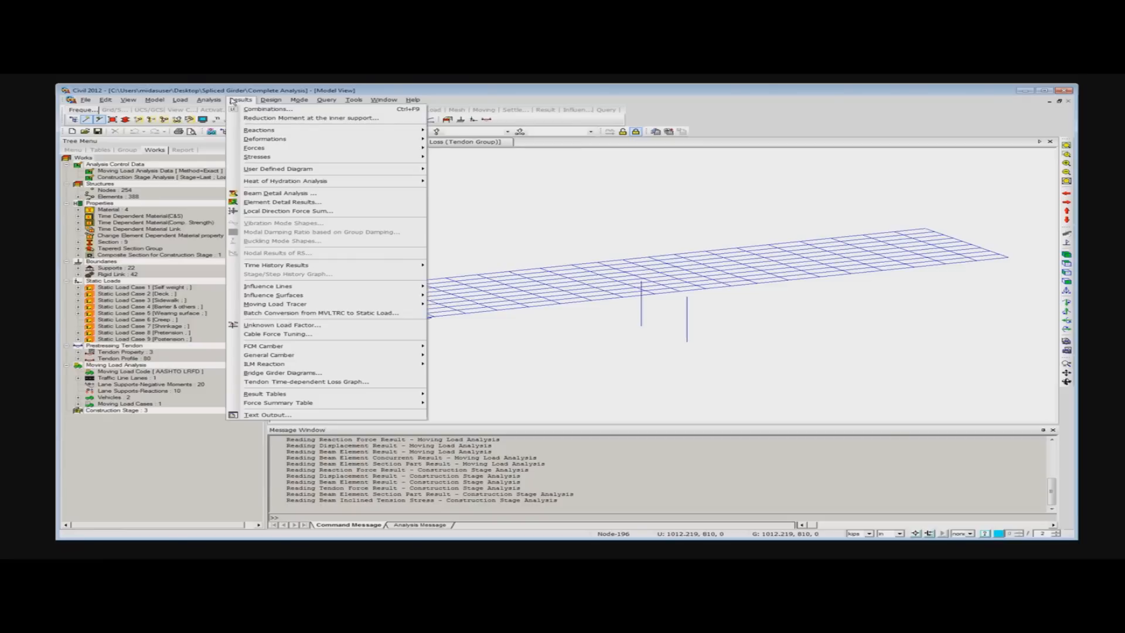
mouse_move(314, 350)
mouse_move(355, 306)
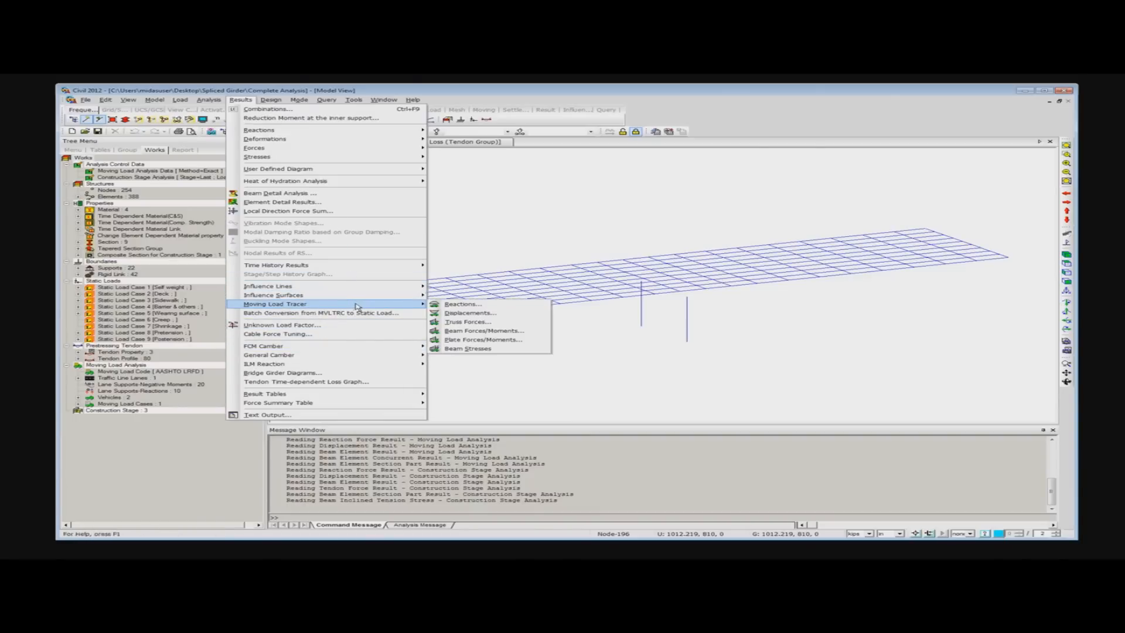
click(486, 332)
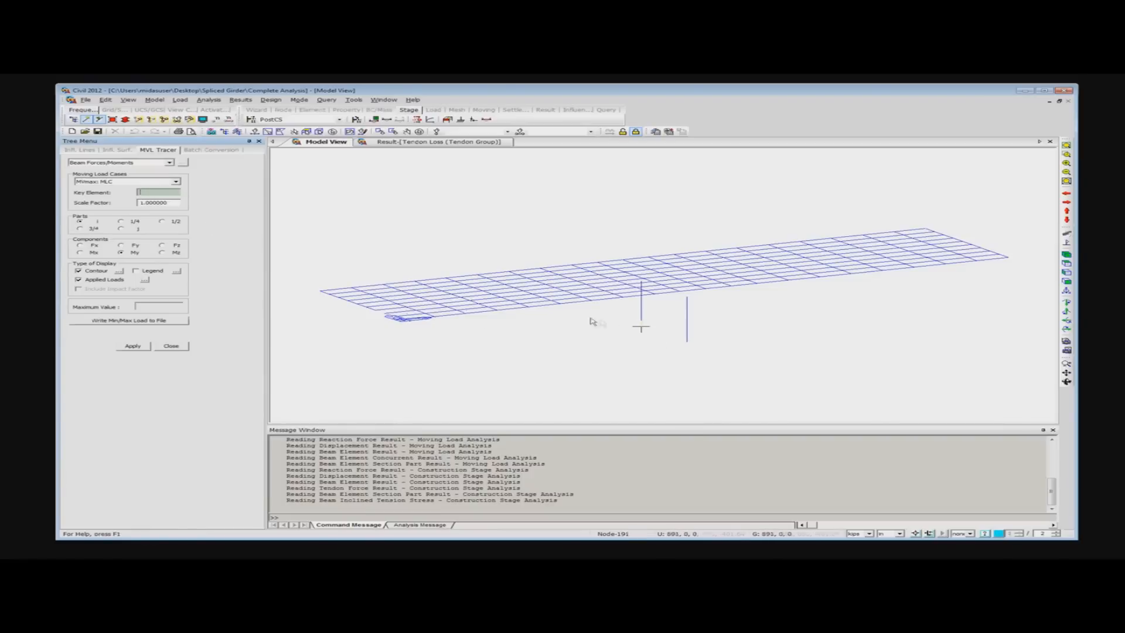
- Trace the moving load position for the maximum My moment at the i end of element 5 under load case MVmax: MLC
click(543, 306)
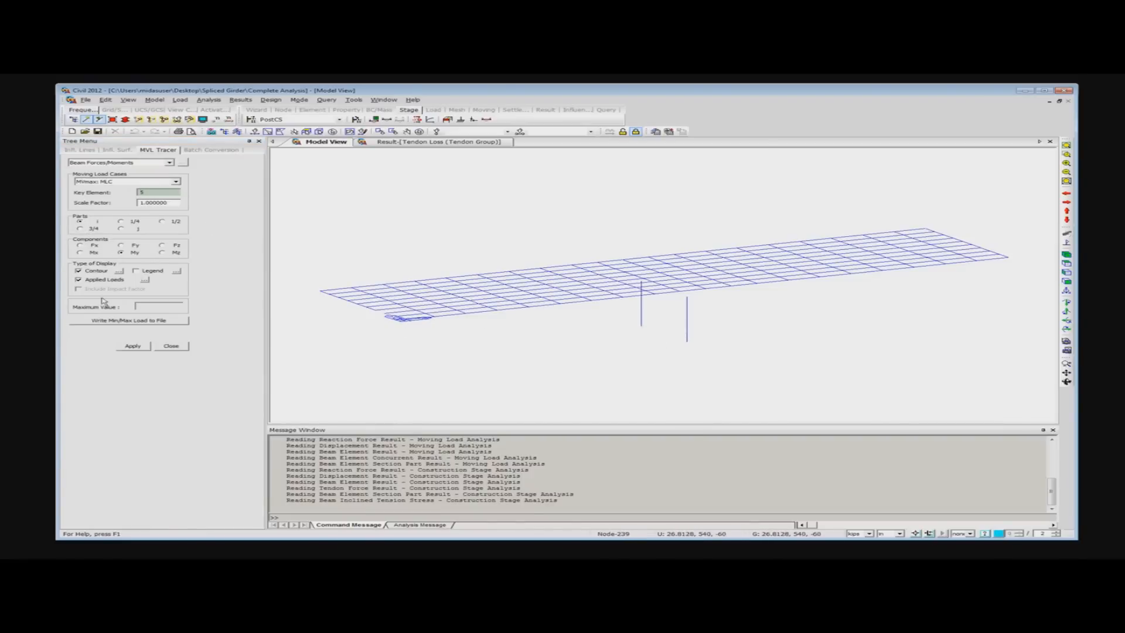
click(133, 346)
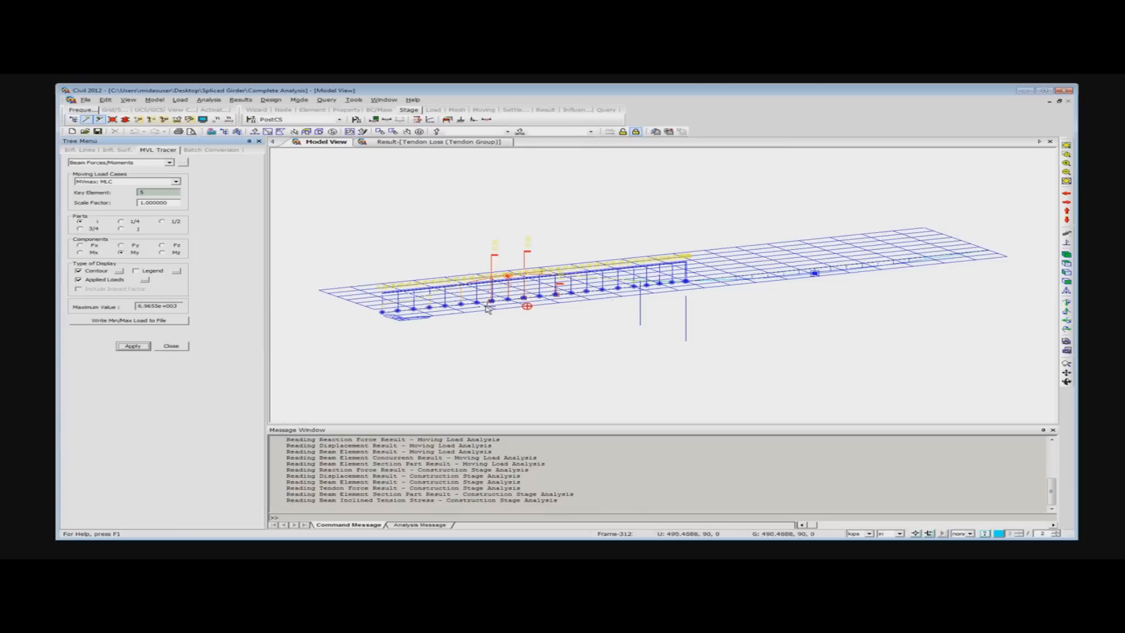
middle_drag(497, 316, 502, 340)
ctrl+middle_drag(521, 326, 517, 356)
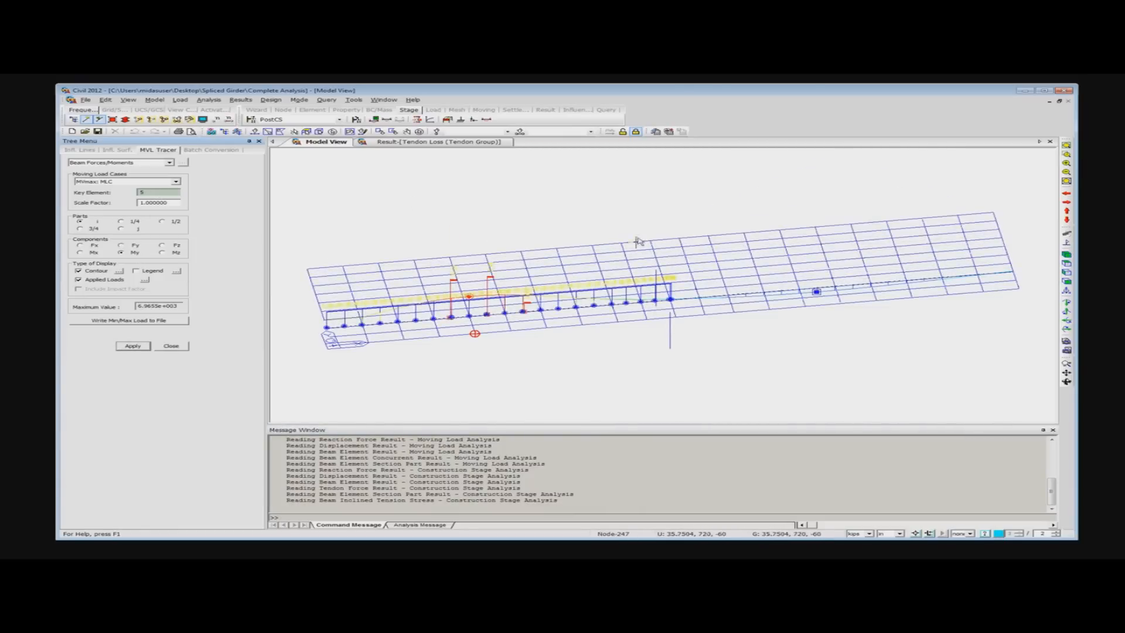
- Trace the MLC moving load position for the My moment at the i end of element 193
click(729, 236)
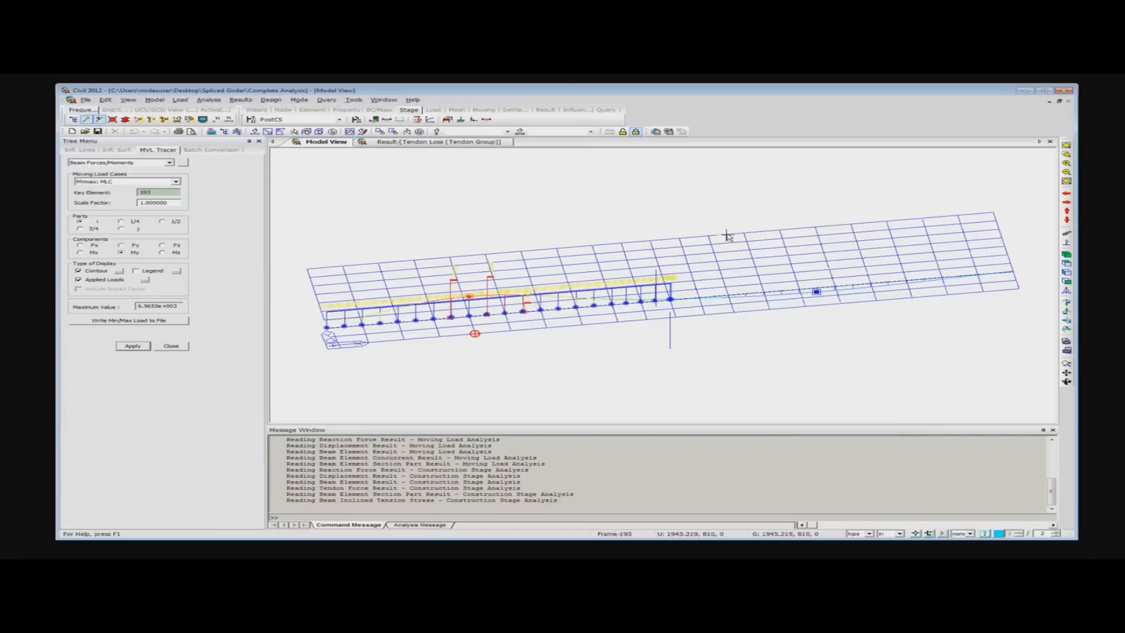
click(457, 296)
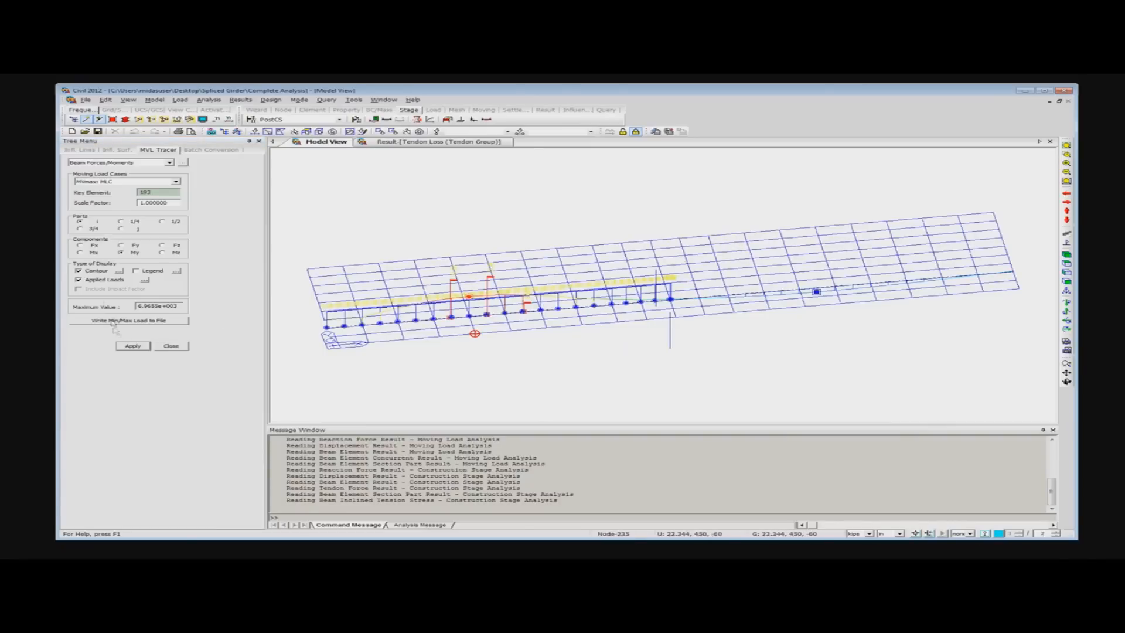
click(143, 182)
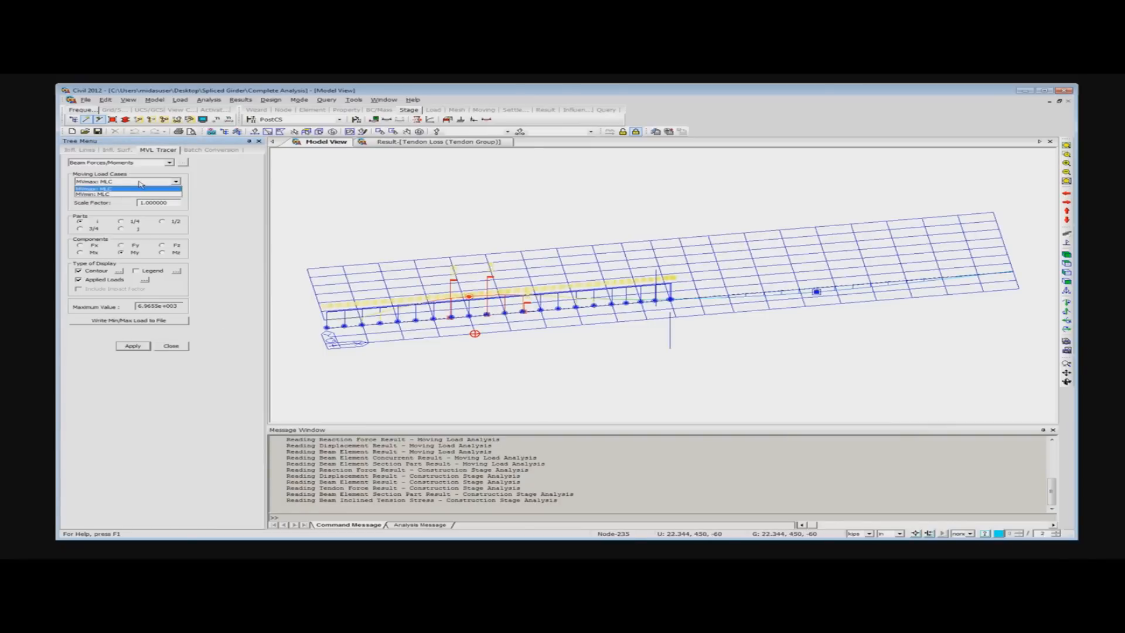
click(112, 194)
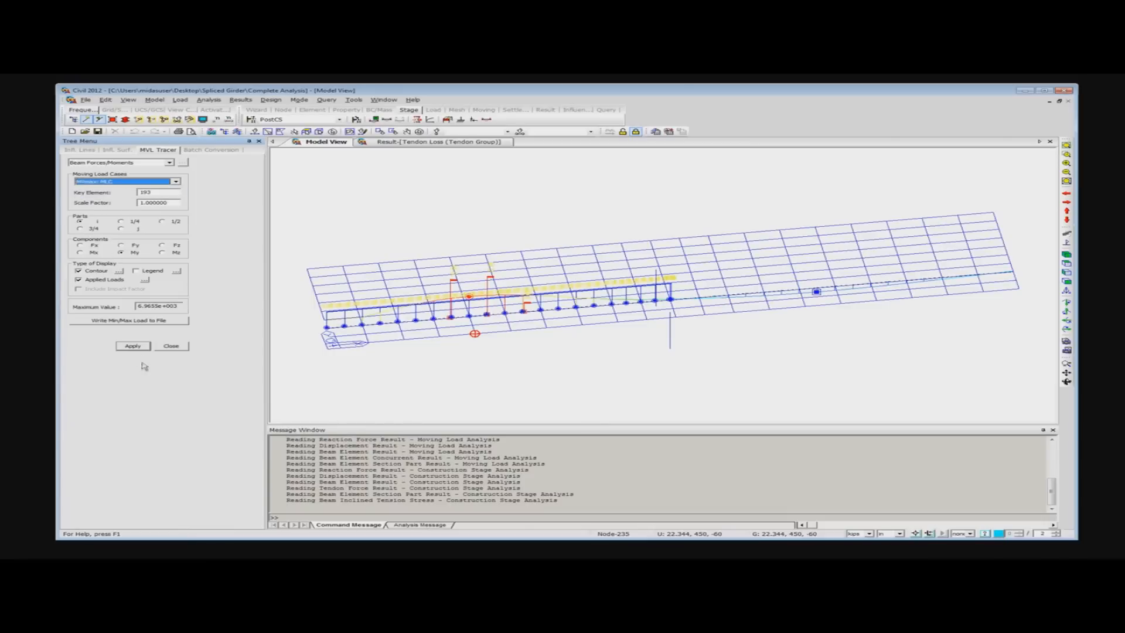
click(126, 345)
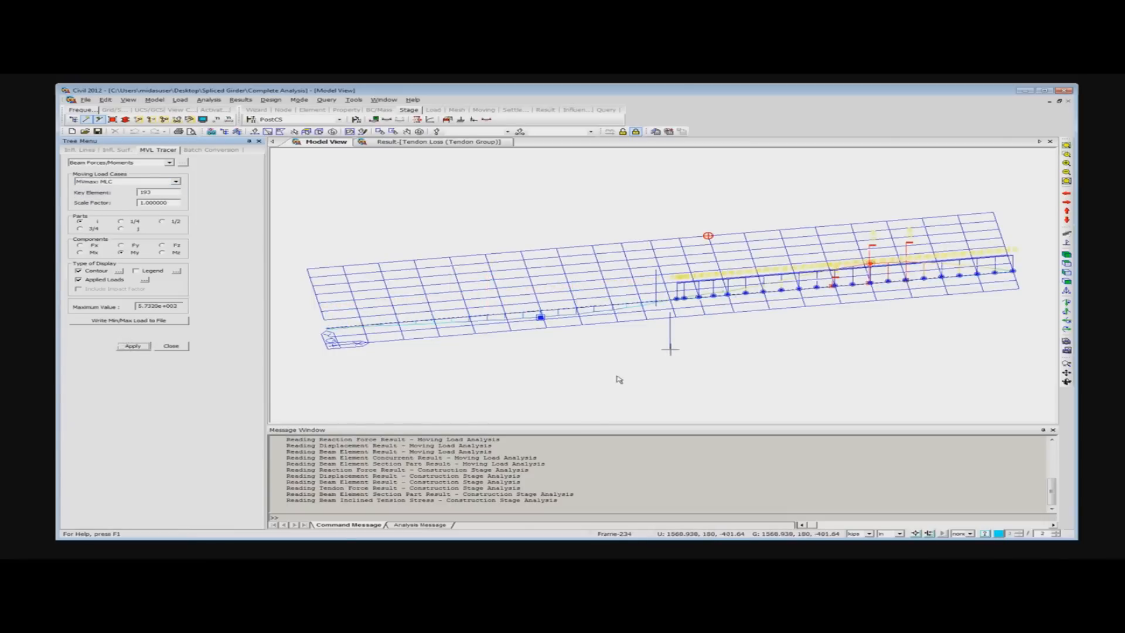
ctrl+middle_drag(524, 343, 525, 323)
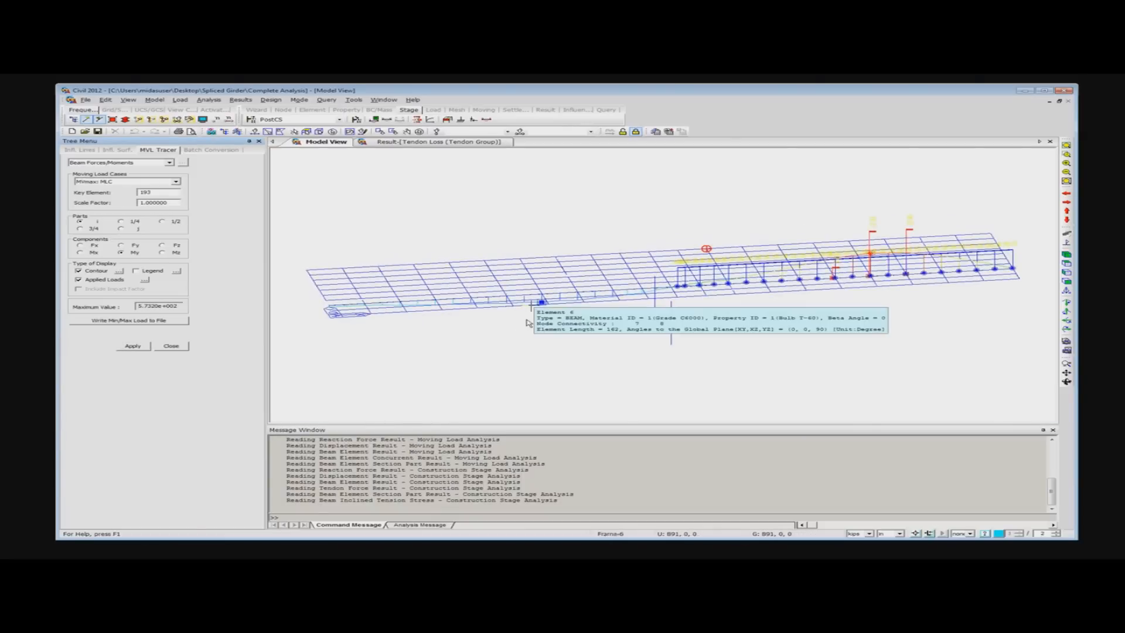